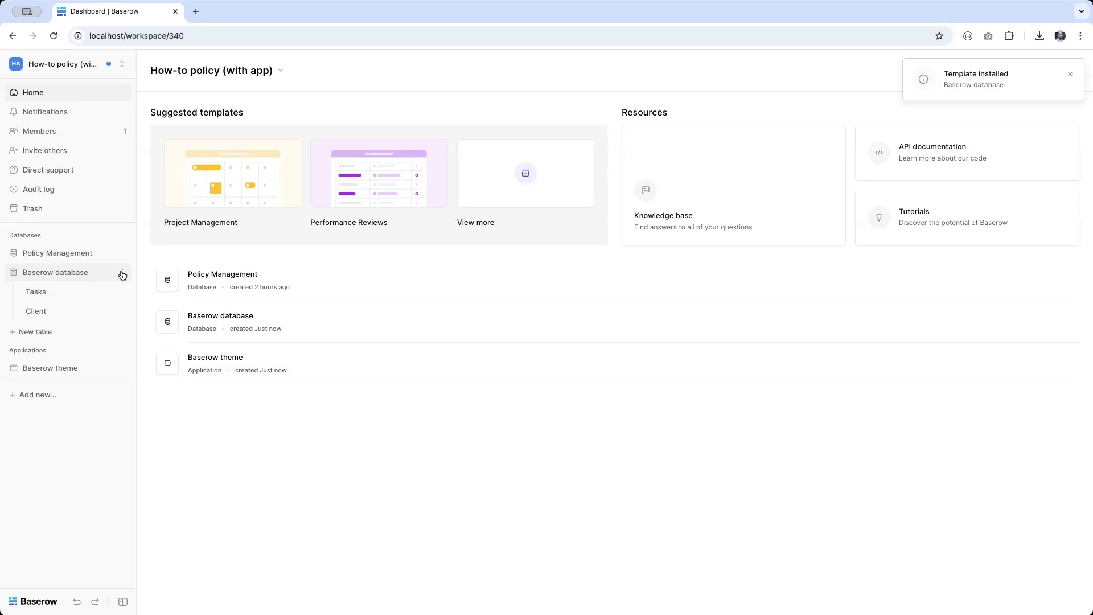
Step: Delete the Baserow template database, then the Examples page of the Baserow theme application
left_click(122, 272)
left_click(69, 441)
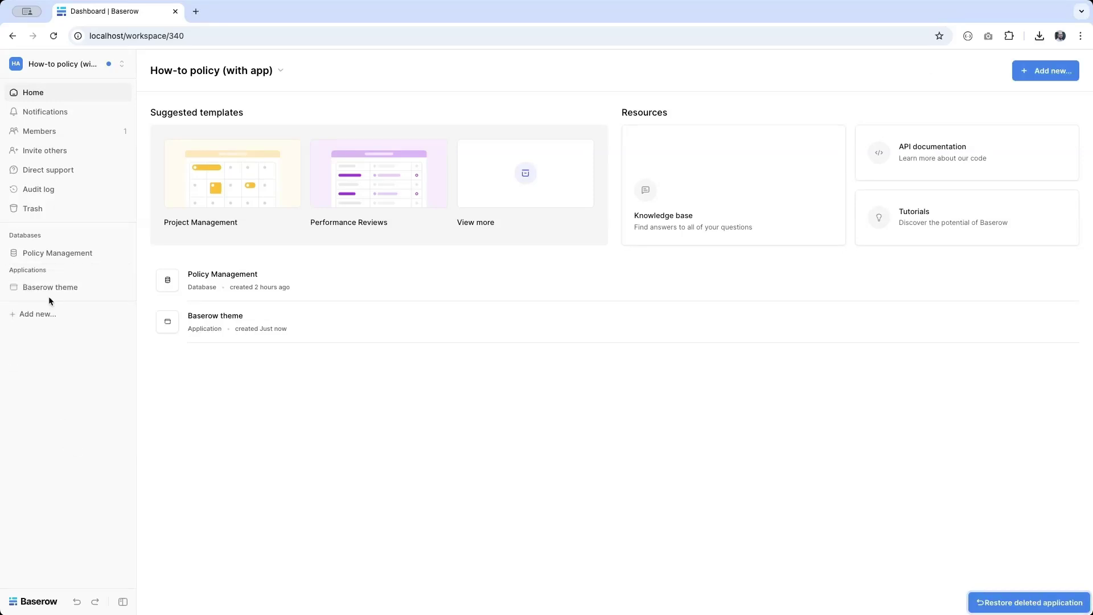
left_click(37, 287)
left_click(49, 312)
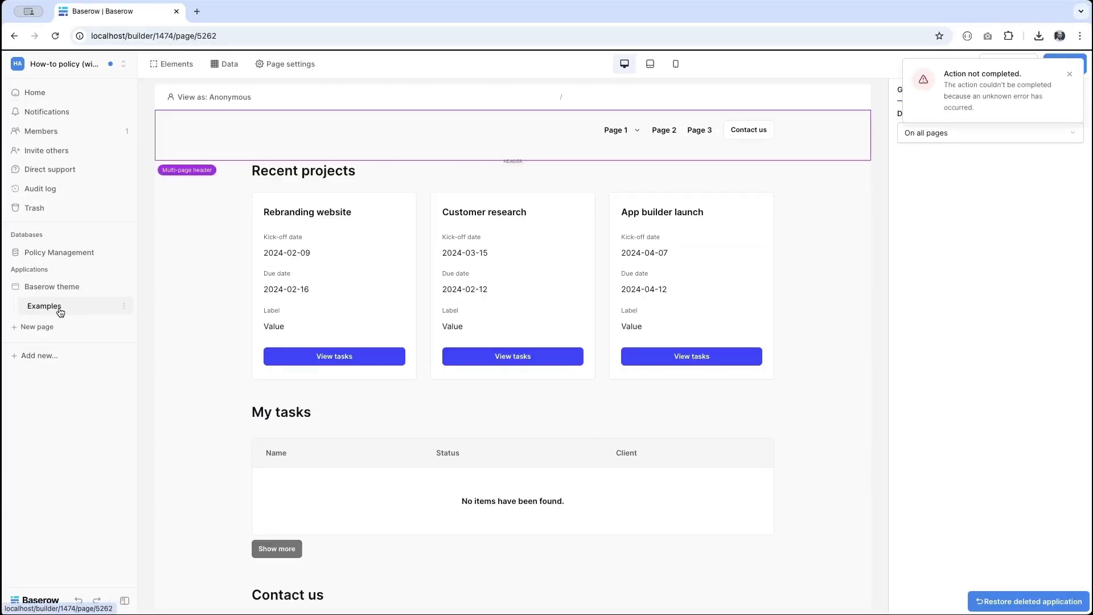
left_click(125, 308)
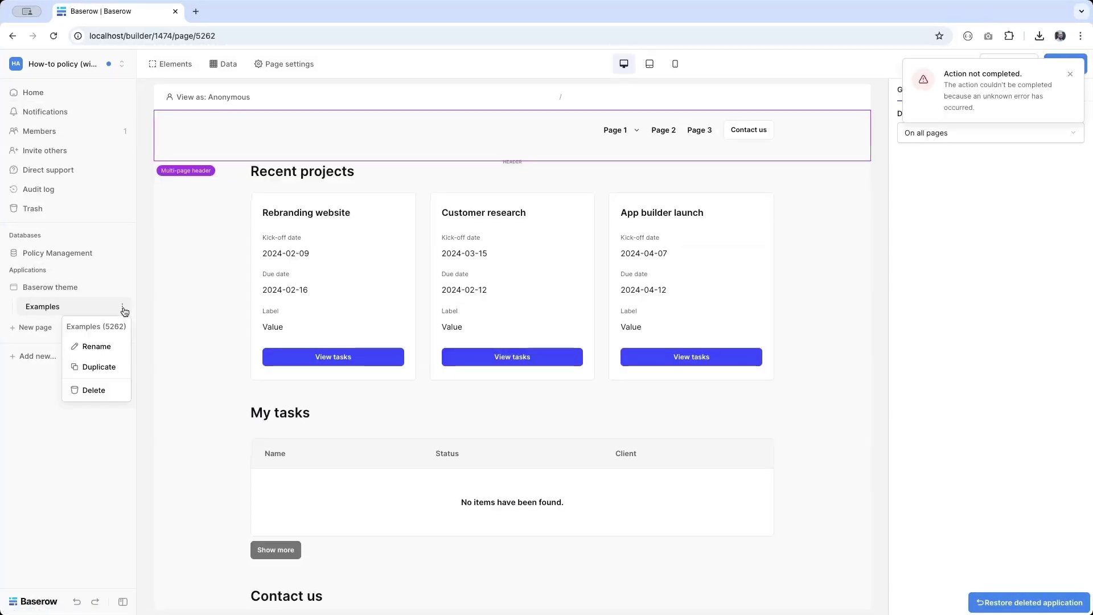
left_click(101, 397)
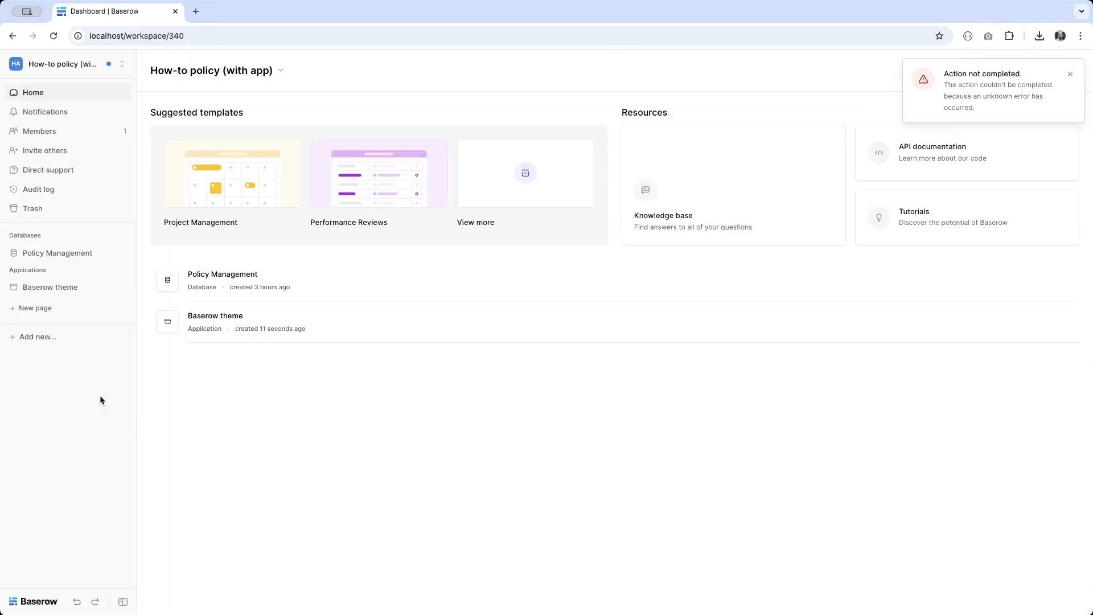
Step: Create a page named 'Home' with its path trimmed to the root '/'
left_click(35, 309)
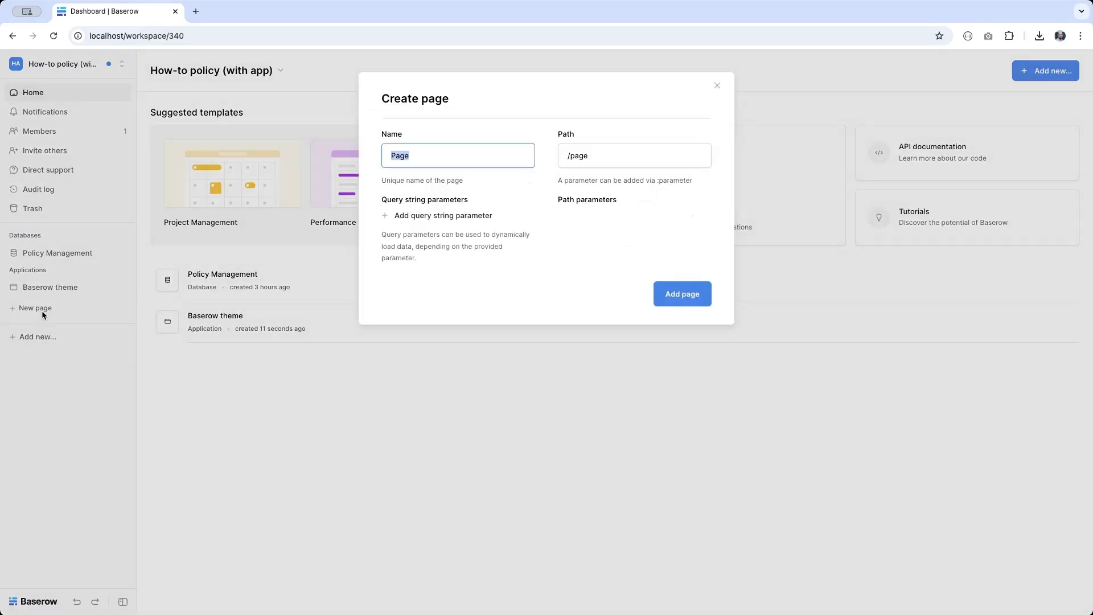
type("Home")
double_click(585, 158)
key("BackSpace")
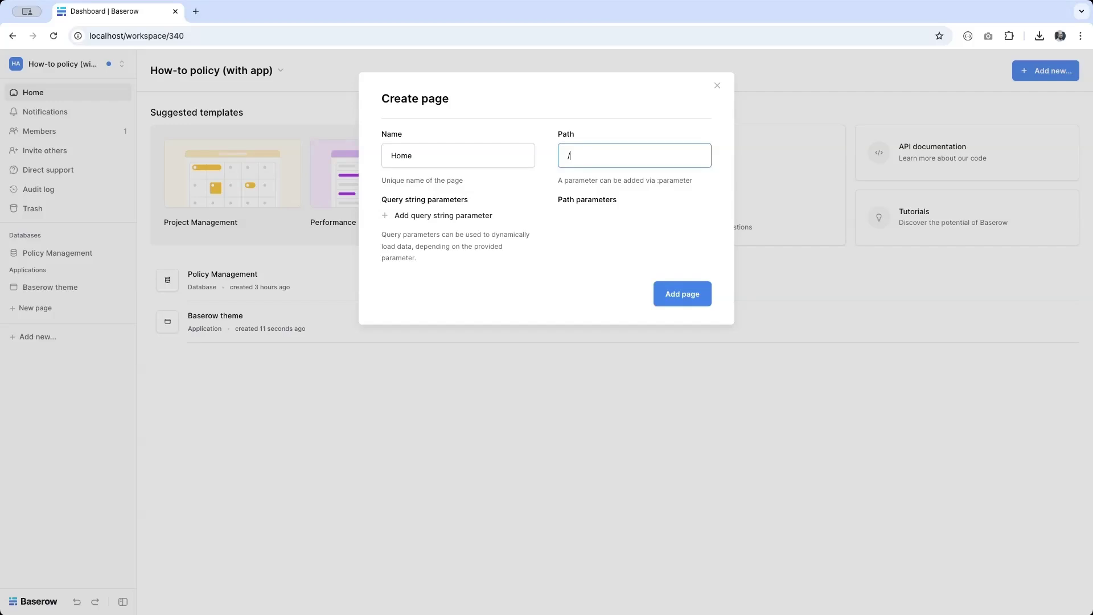
left_click(683, 301)
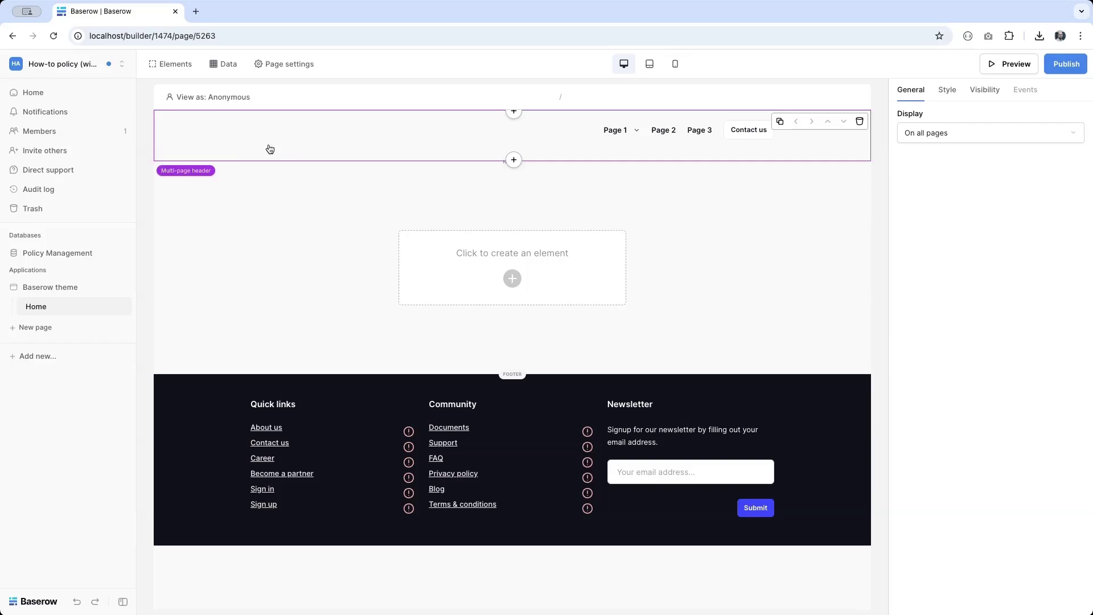
Step: Delete the multi-page footer and the header's navigation menu from the Home page
left_click(178, 398)
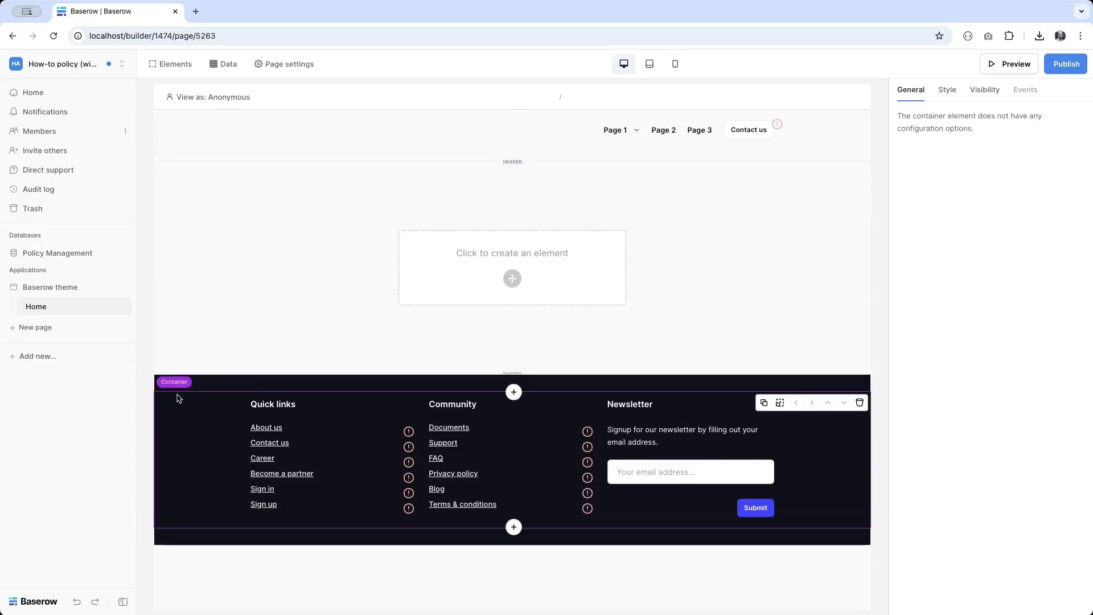
left_click(208, 378)
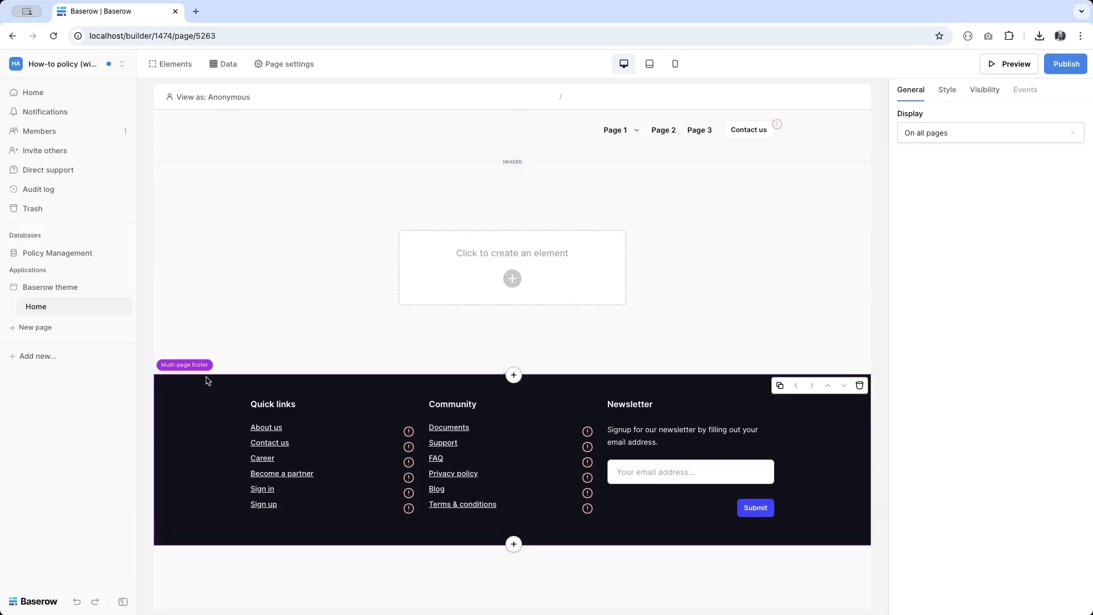
key("Delete")
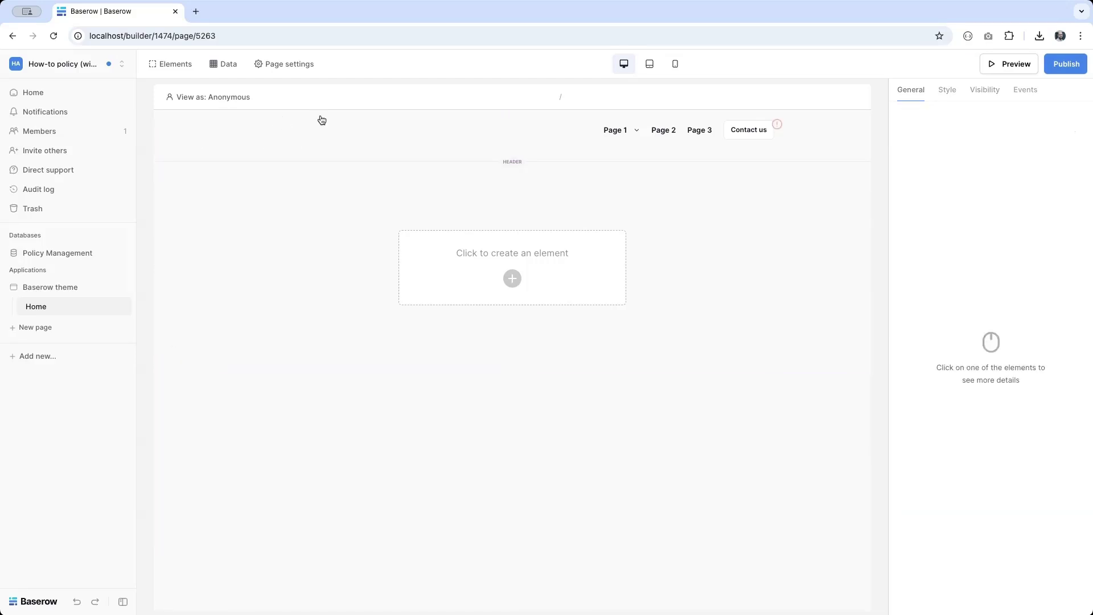
left_click(298, 141)
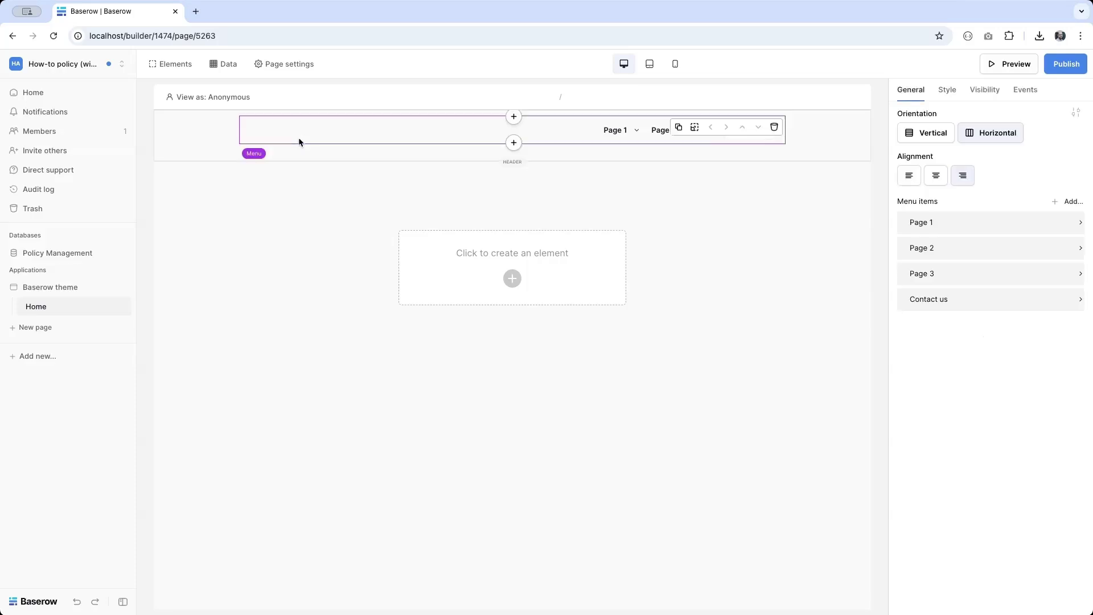
left_click(177, 151)
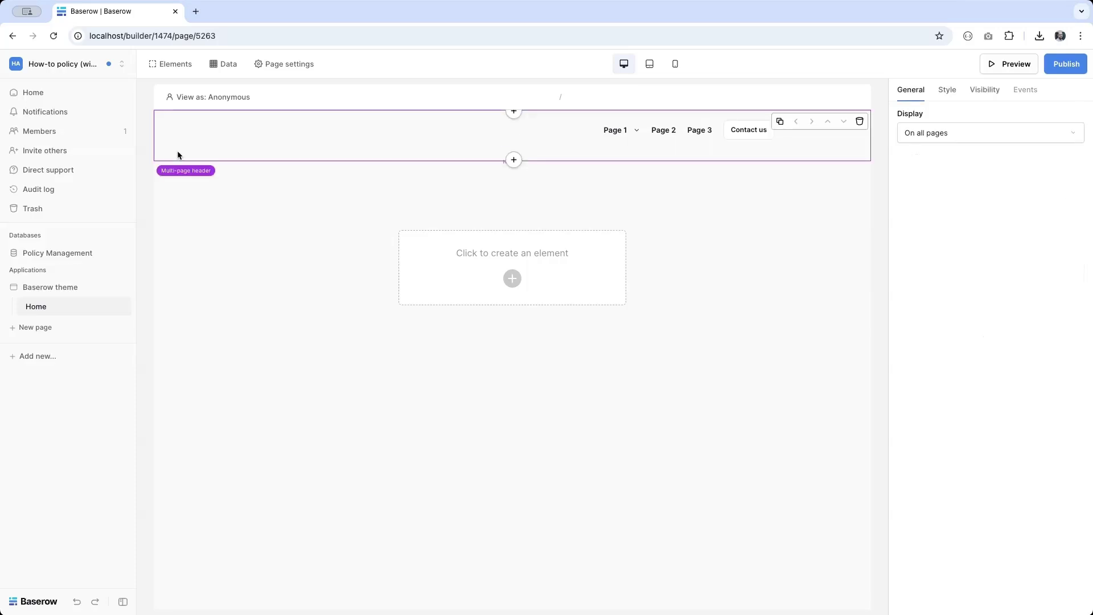
left_click(610, 126)
key("Delete")
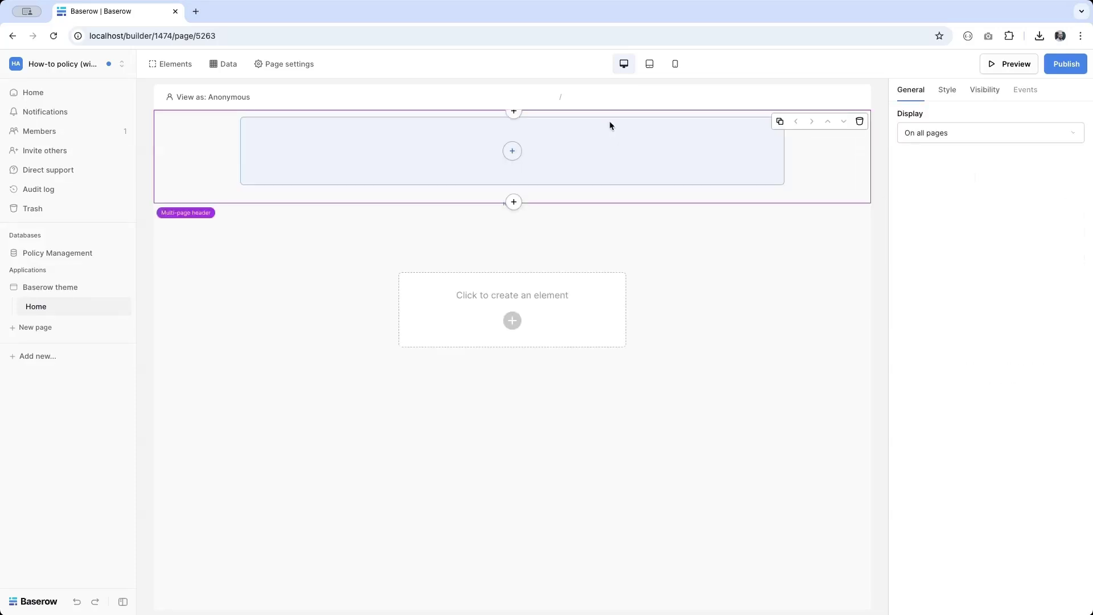
Step: Add a header Text element showing User › Username followed by (User › Role)
left_click(510, 153)
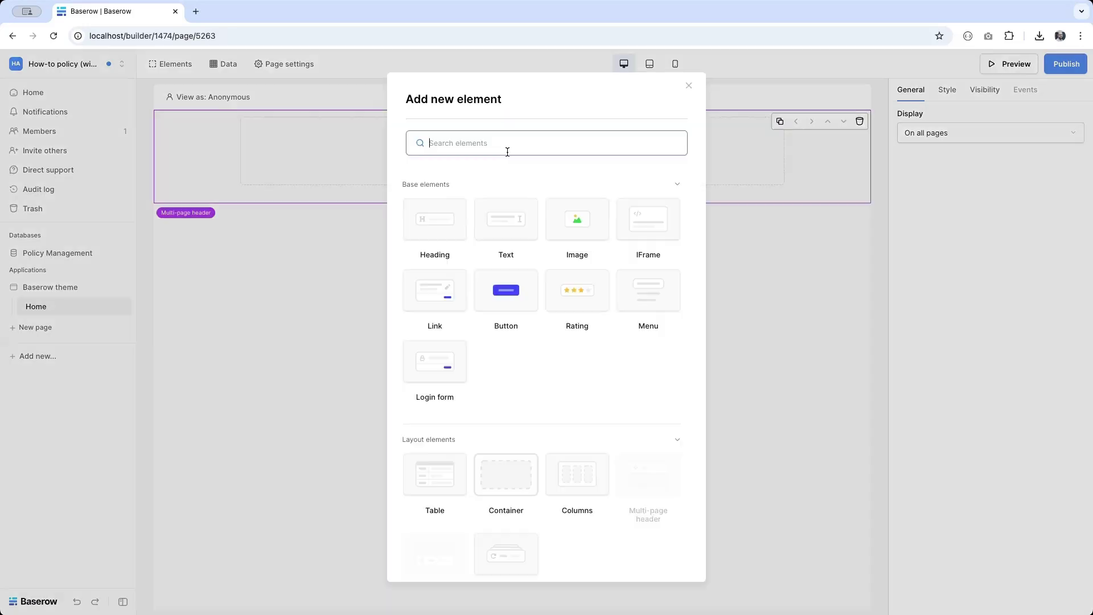
left_click(511, 221)
left_click(945, 175)
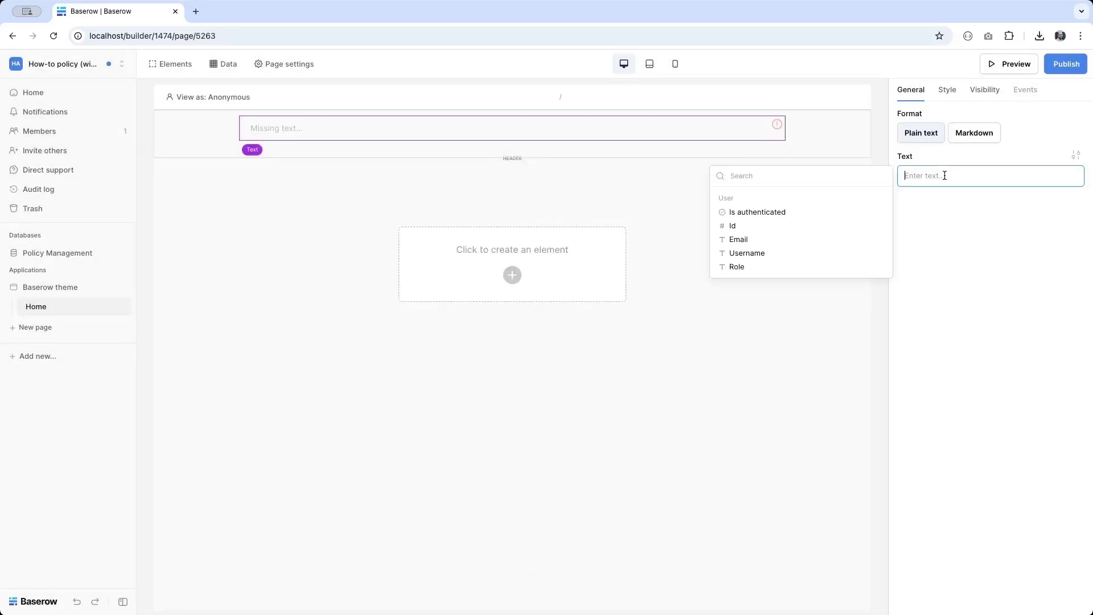
left_click(816, 254)
type("(")
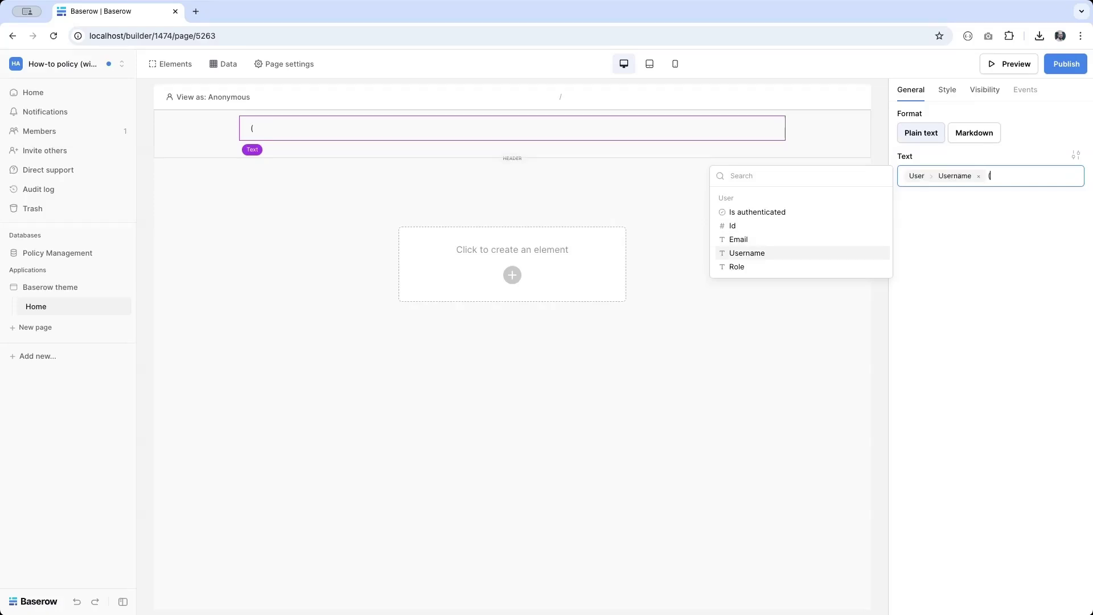
left_click(748, 272)
type(")")
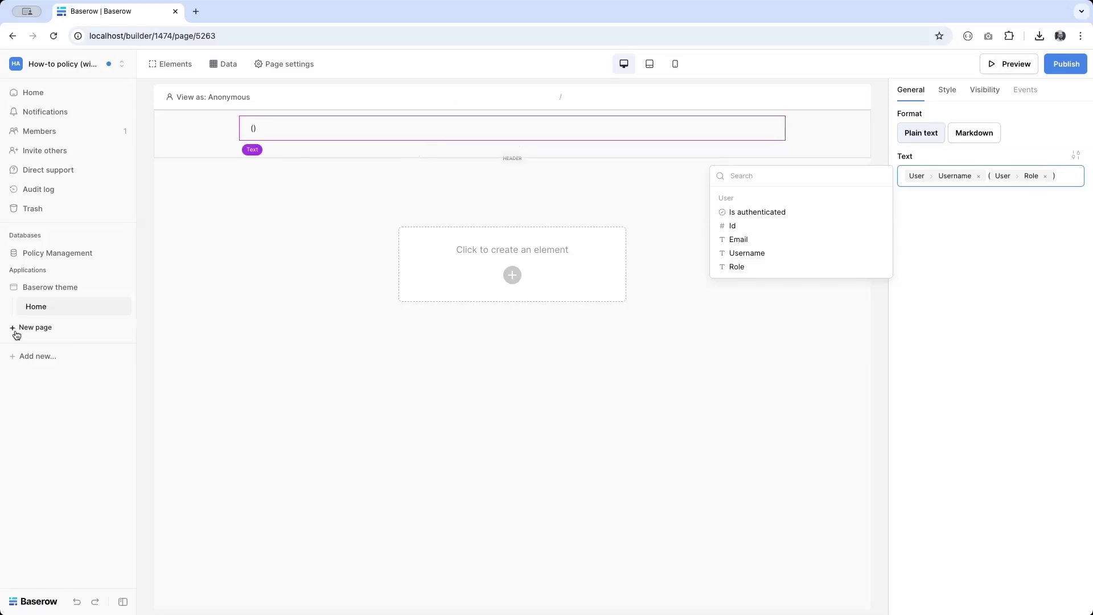
Step: Start a 'Policy details' page with path /policy-details/:id and a Numeric id parameter
left_click(37, 326)
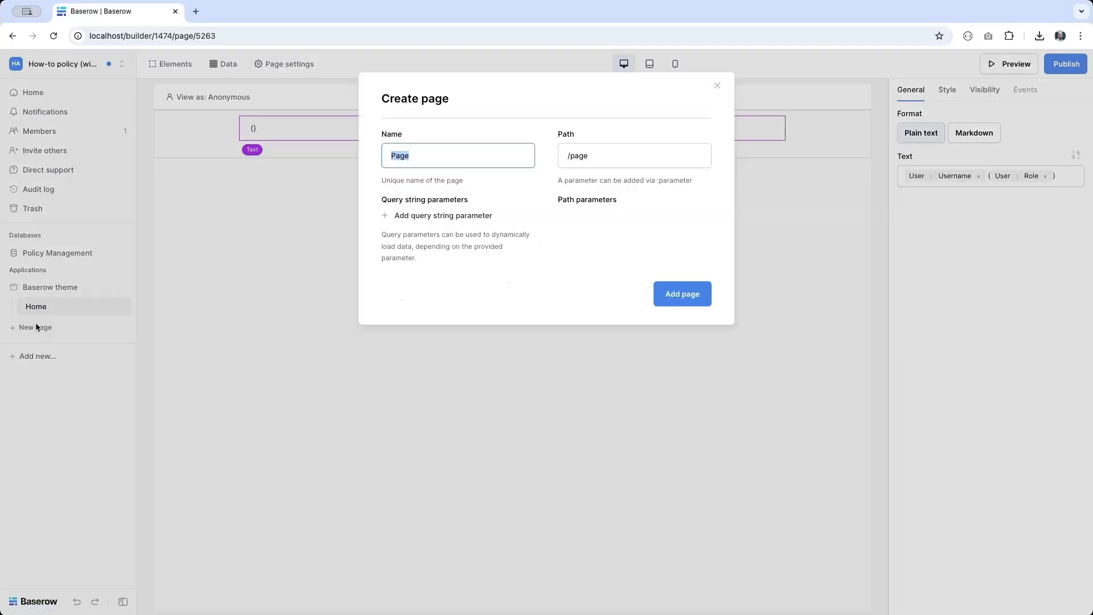
type("Policy details")
left_click(649, 156)
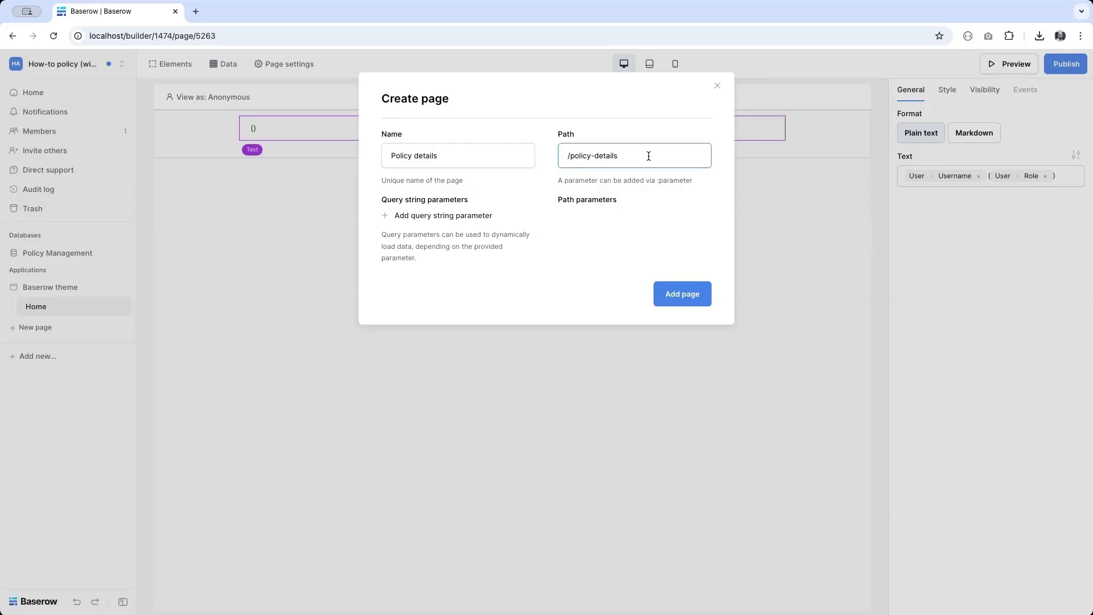
type("/:id")
left_click(647, 222)
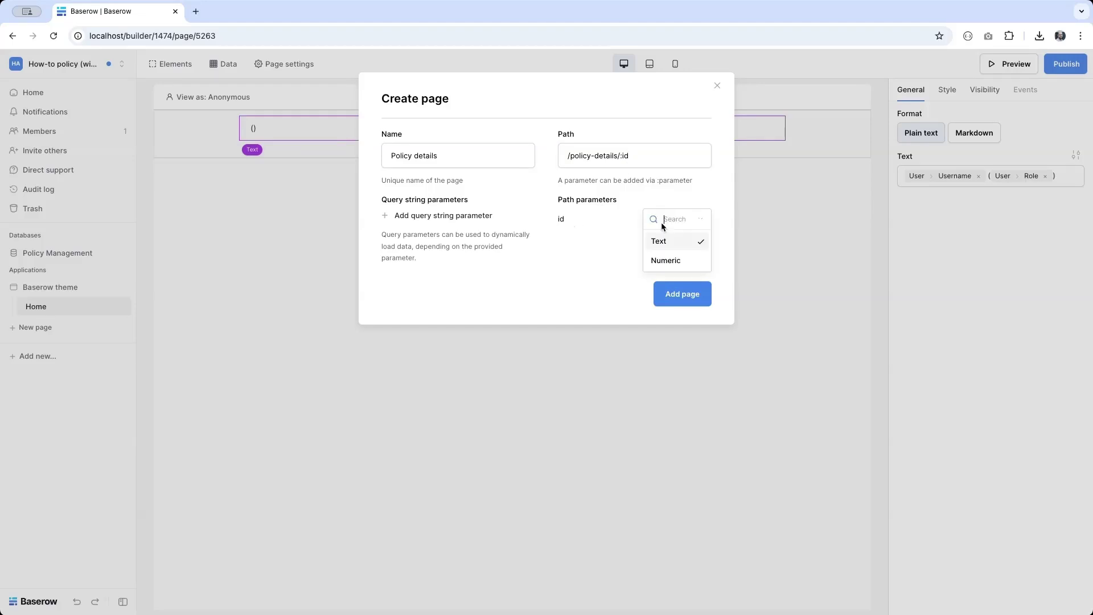
left_click(662, 259)
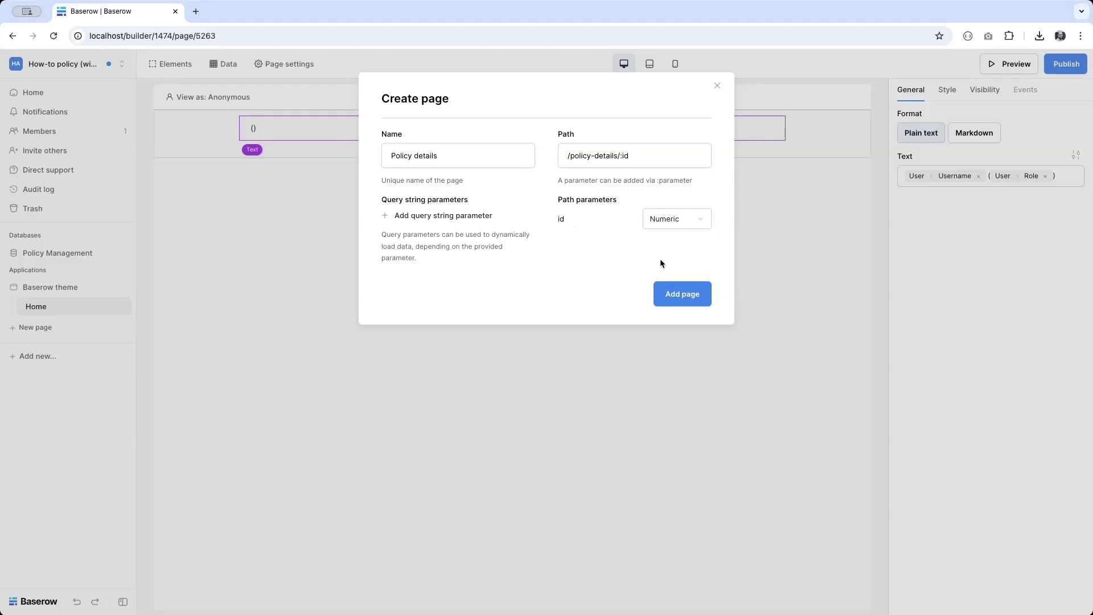
Step: Rename the path parameter to policy_id and create the Policy details page
left_click(625, 156)
key("shift+Right")
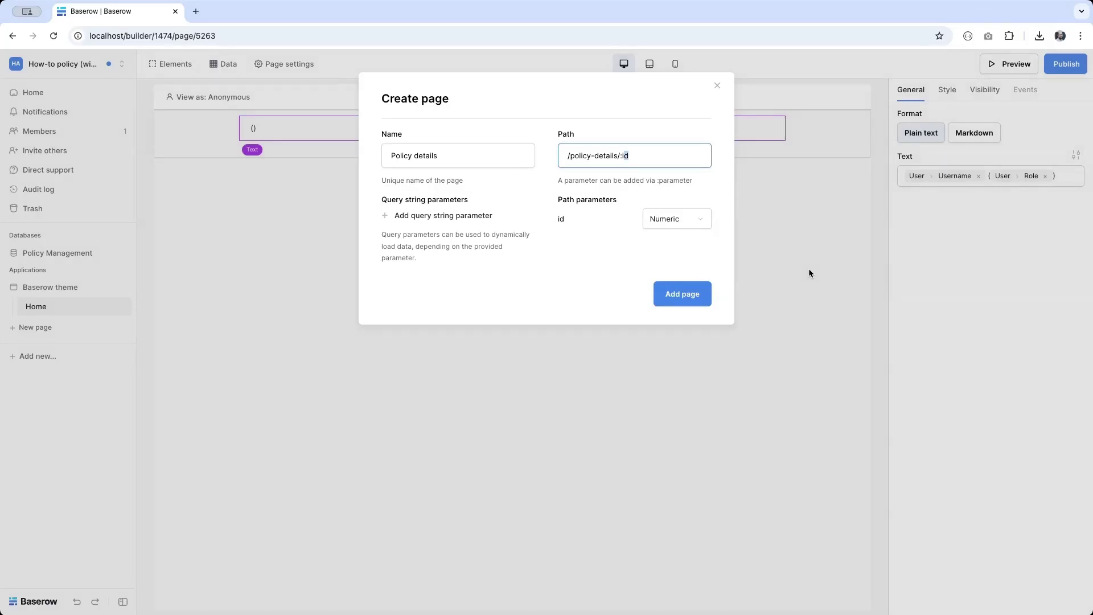
key("Left")
type("polity")
key("BackSpace")
key("BackSpace")
key("BackSpace")
type("tcy")
key("BackSpace")
key("BackSpace")
key("BackSpace")
key("BackSpace")
type("licy_")
left_click(683, 295)
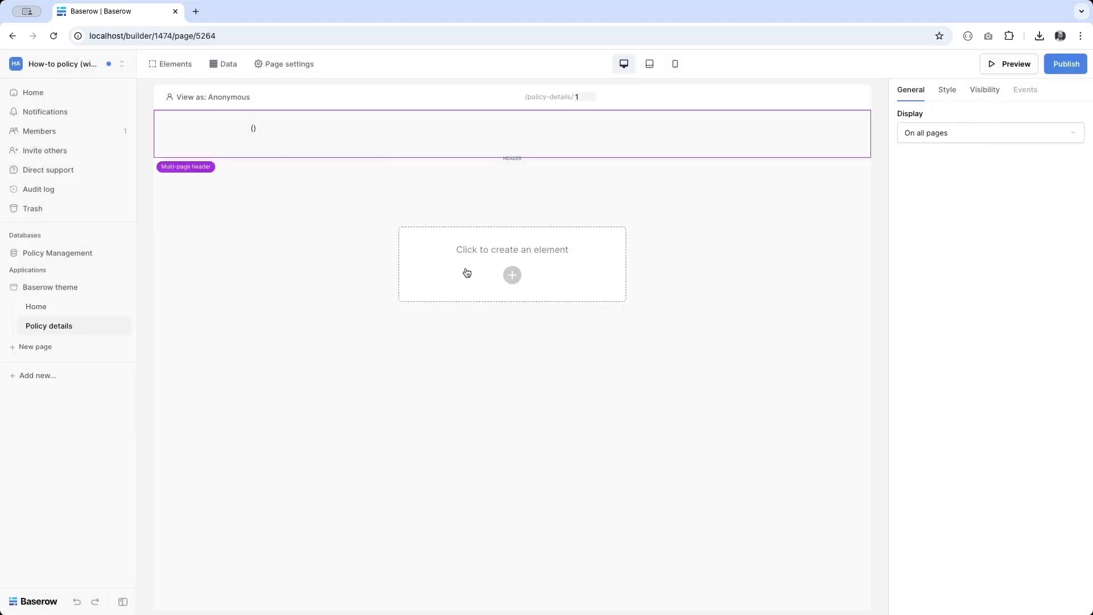
Step: Add a heading reading 'Details page' to the Policy details page
left_click(511, 275)
left_click(425, 227)
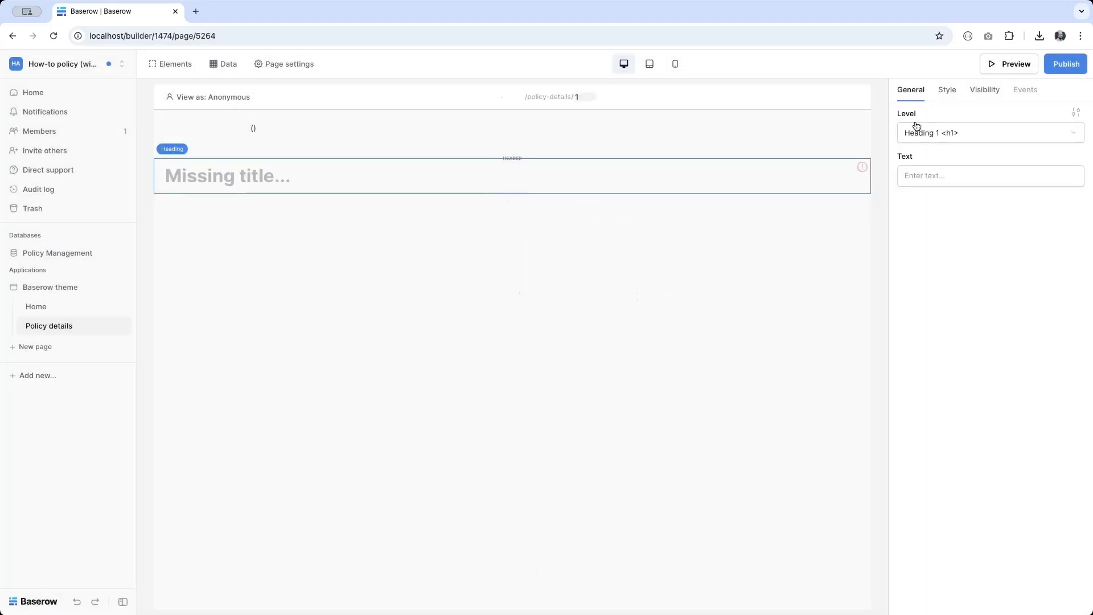
left_click(920, 175)
type("Details page")
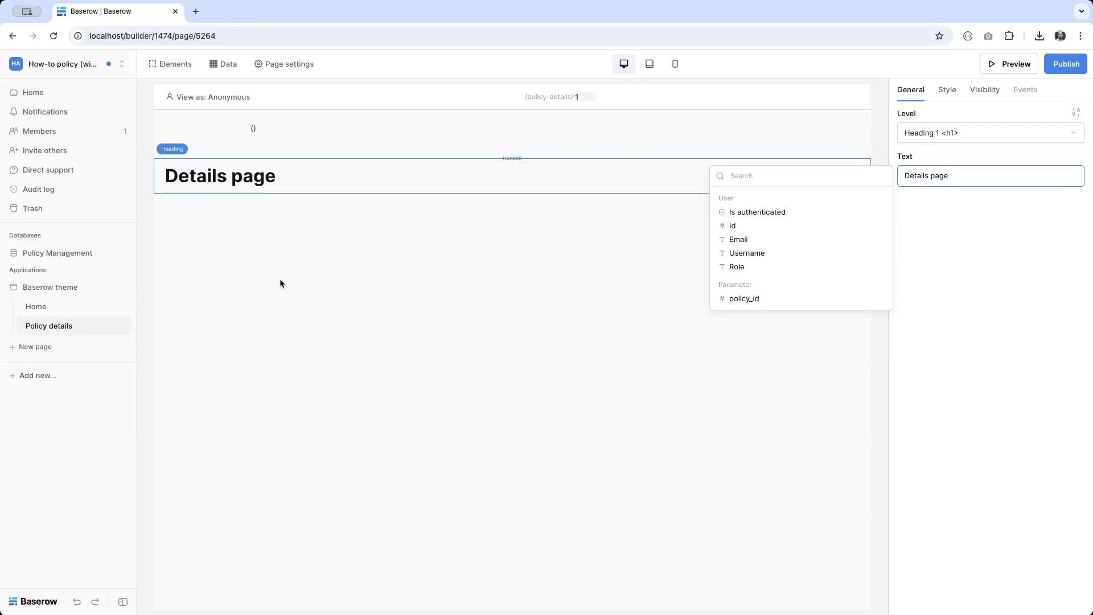
Step: Add a 'Policy Management application' heading to the Home page, fixing the misspelling
left_click(41, 306)
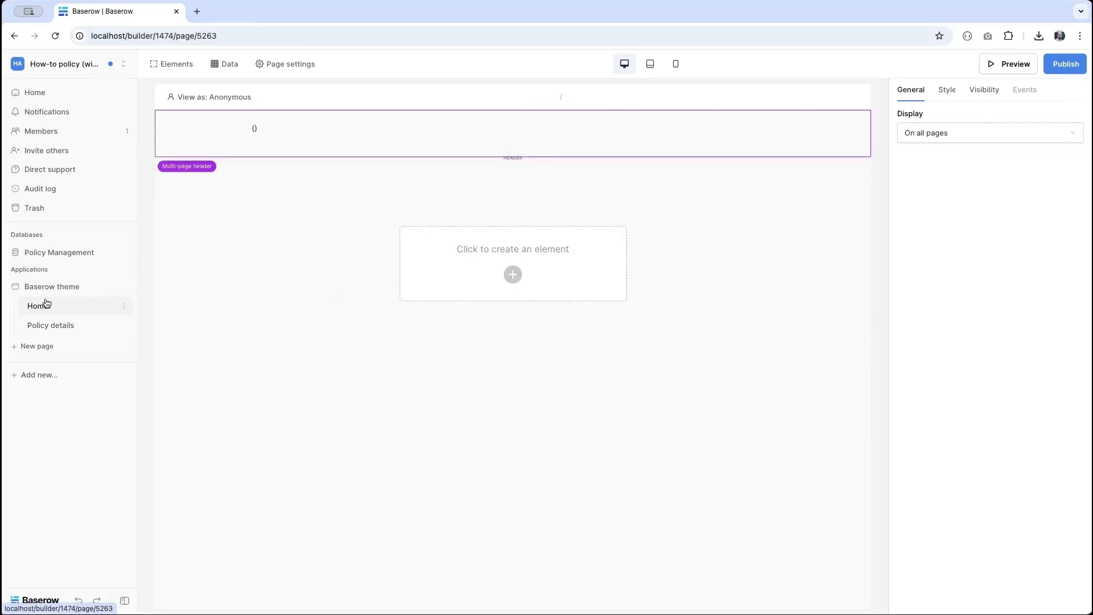
left_click(539, 288)
left_click(425, 221)
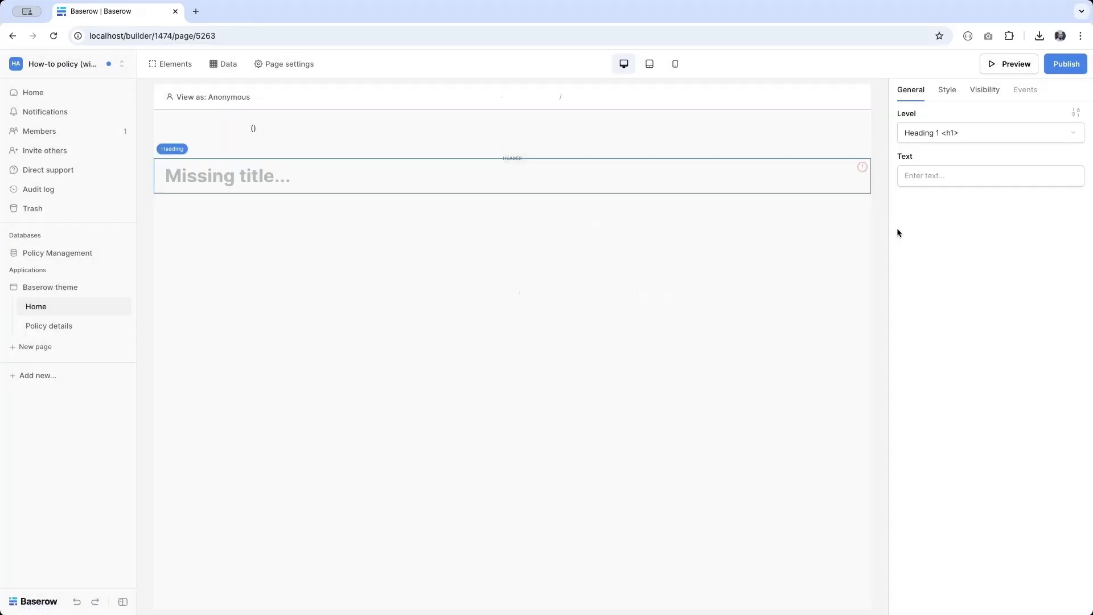
left_click(955, 171)
type("Poli")
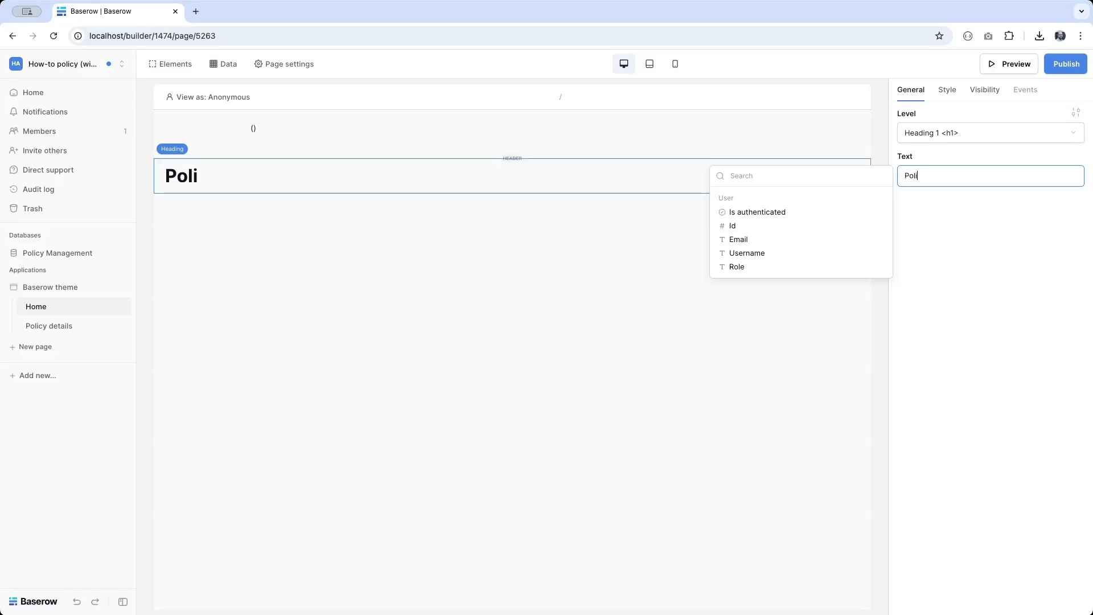
type("cy Managment application")
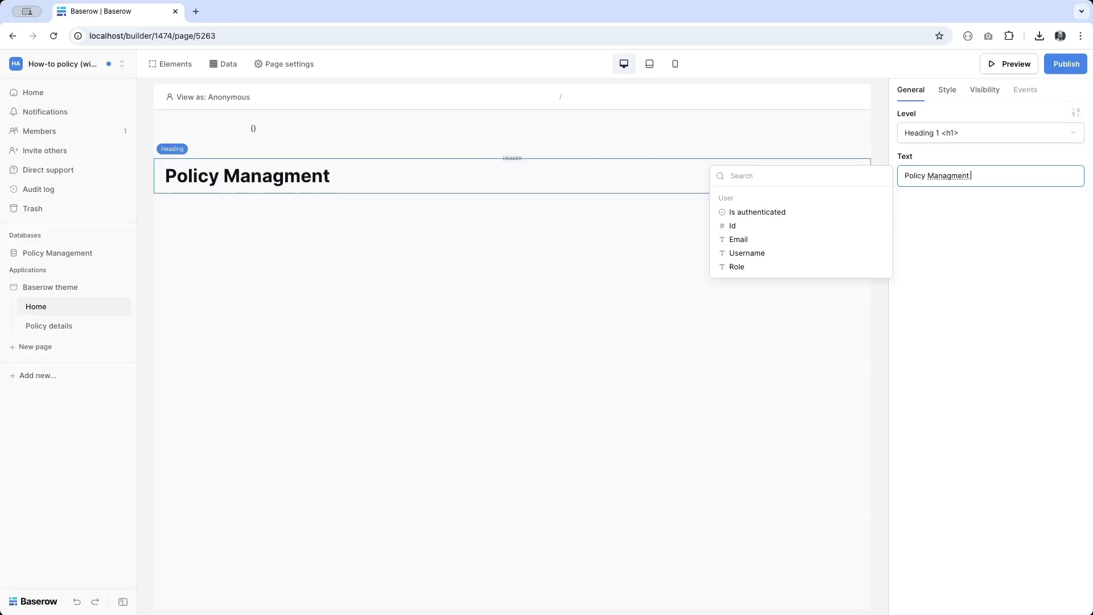
left_click(955, 176)
type("e")
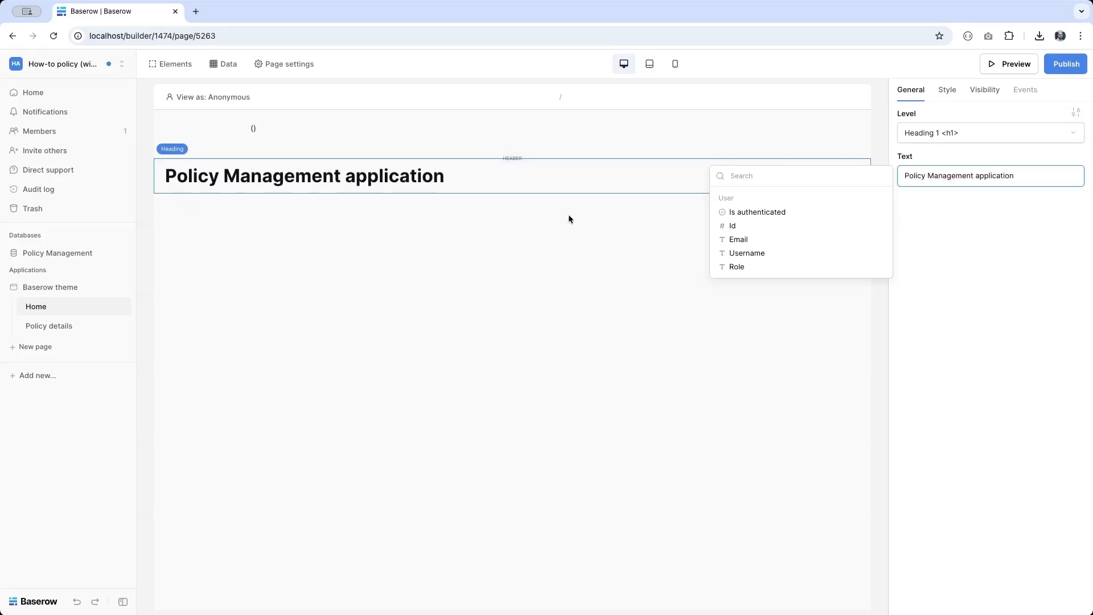
Step: Name a new page 'Add new version' with path /add-new-version/:policy_id/:current_version_id
left_click(35, 347)
type("Add new veris")
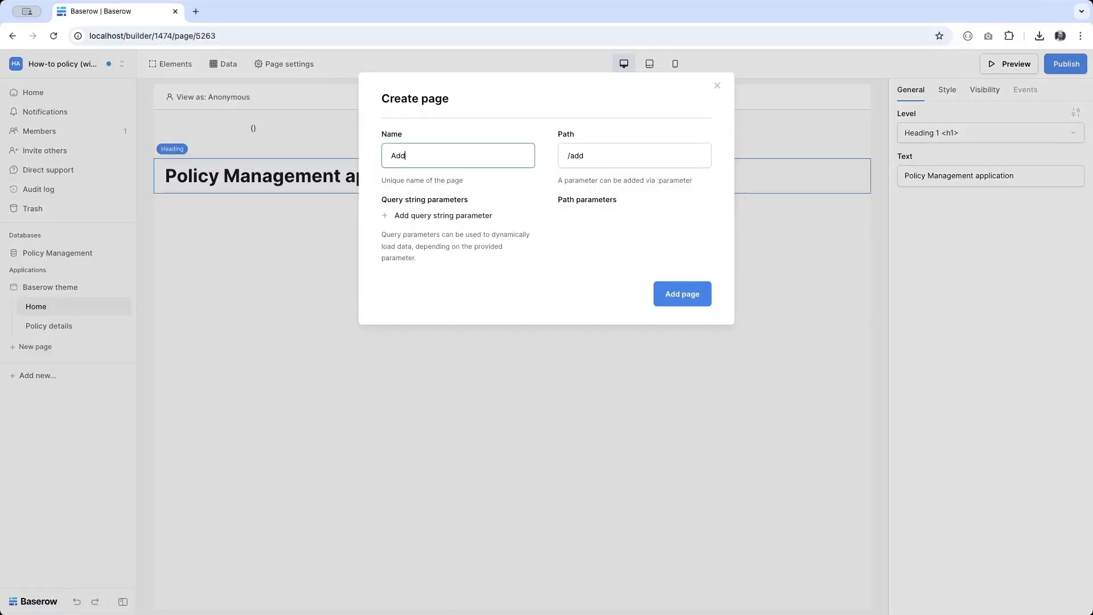
key("BackSpace")
key("BackSpace")
type("sion")
left_click(588, 156)
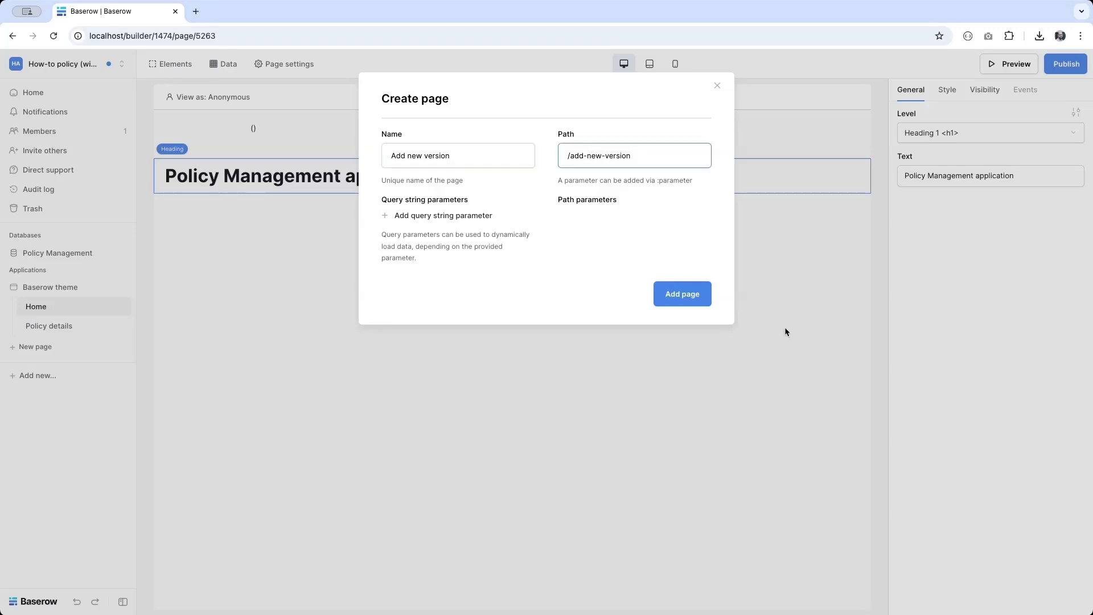
key("BackSpace")
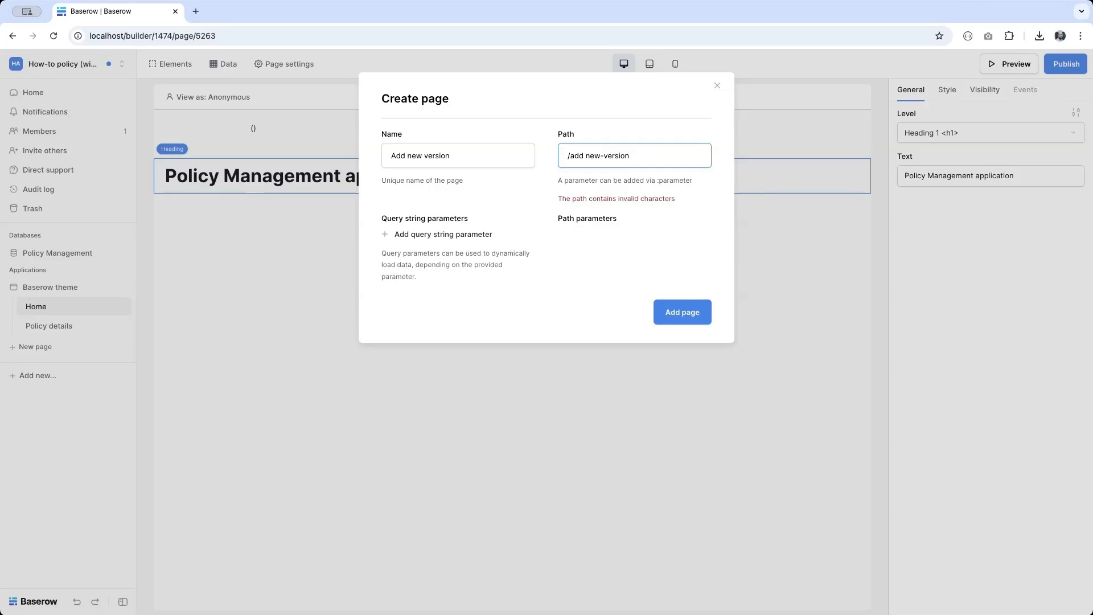
key("BackSpace")
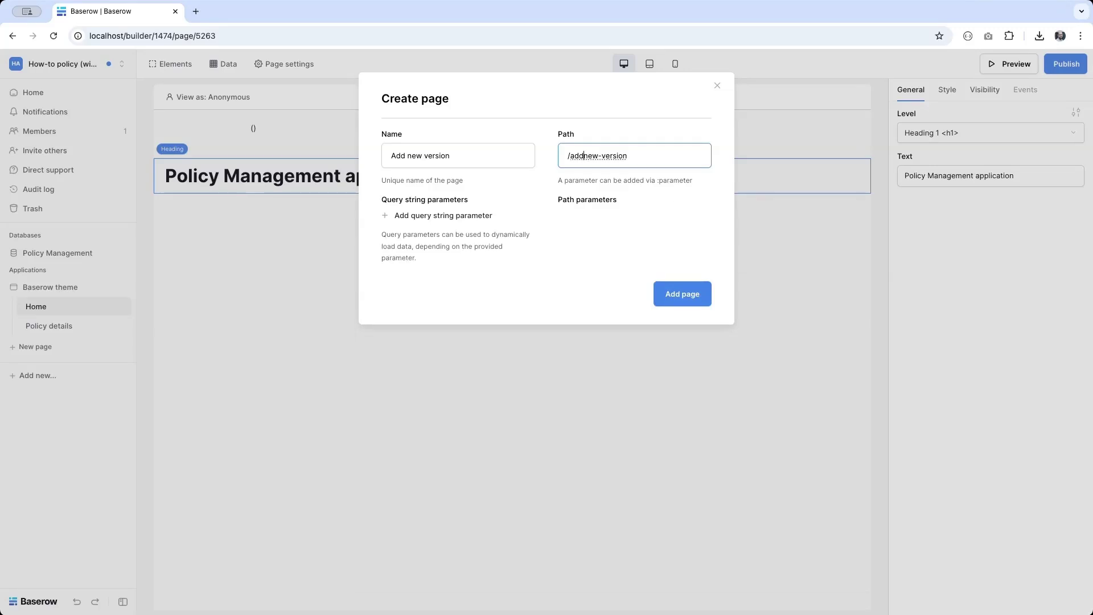
type("-")
type("policy")
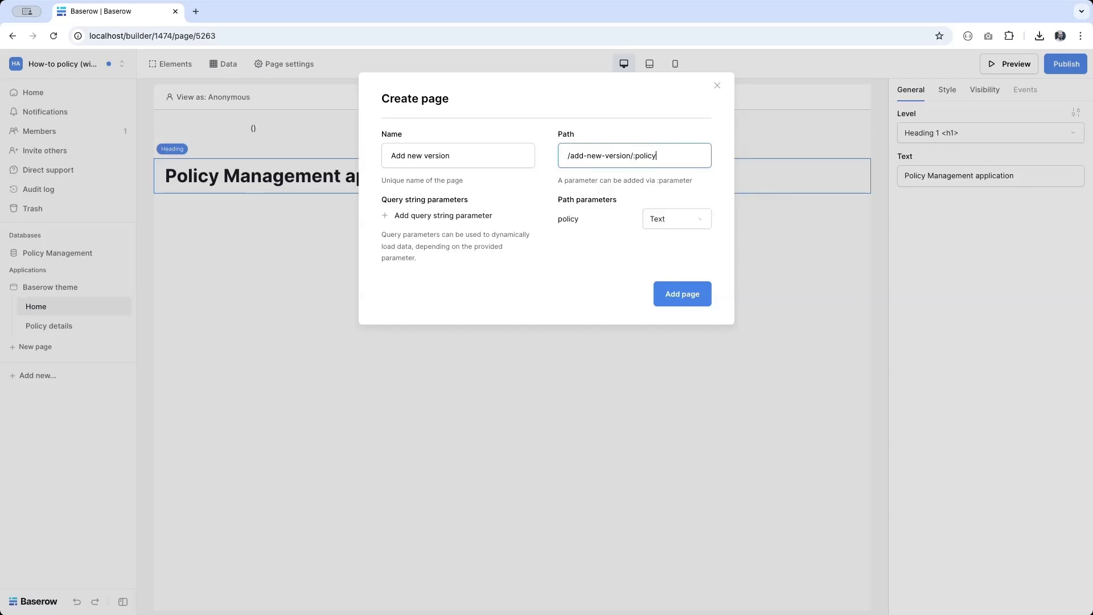
type("_id/:current_version")
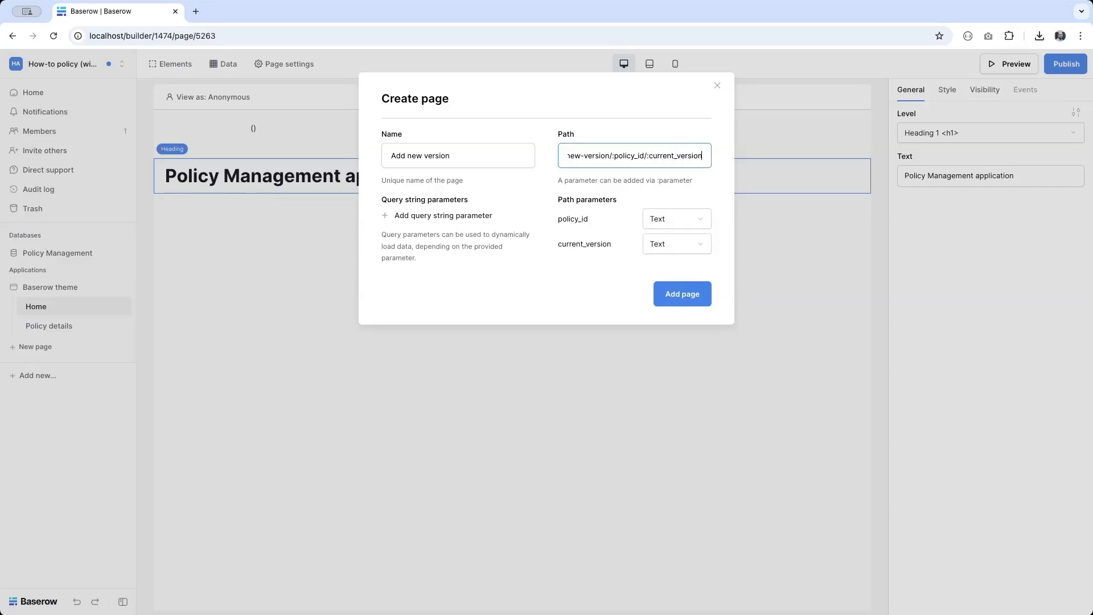
type("_id")
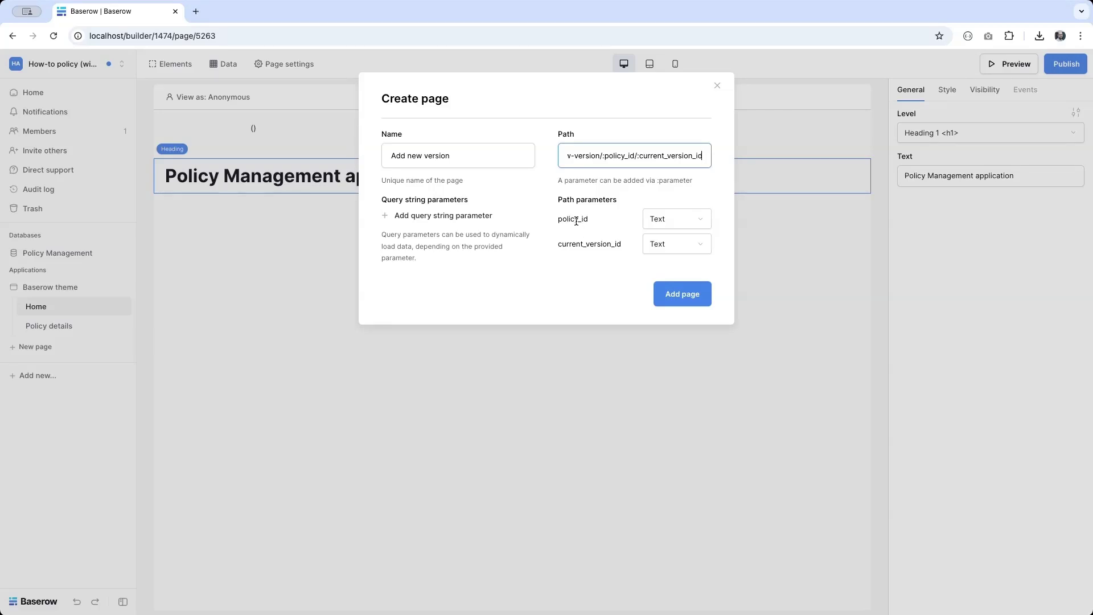
Step: Make policy_id and current_version_id Numeric parameters and create the page
left_click(668, 222)
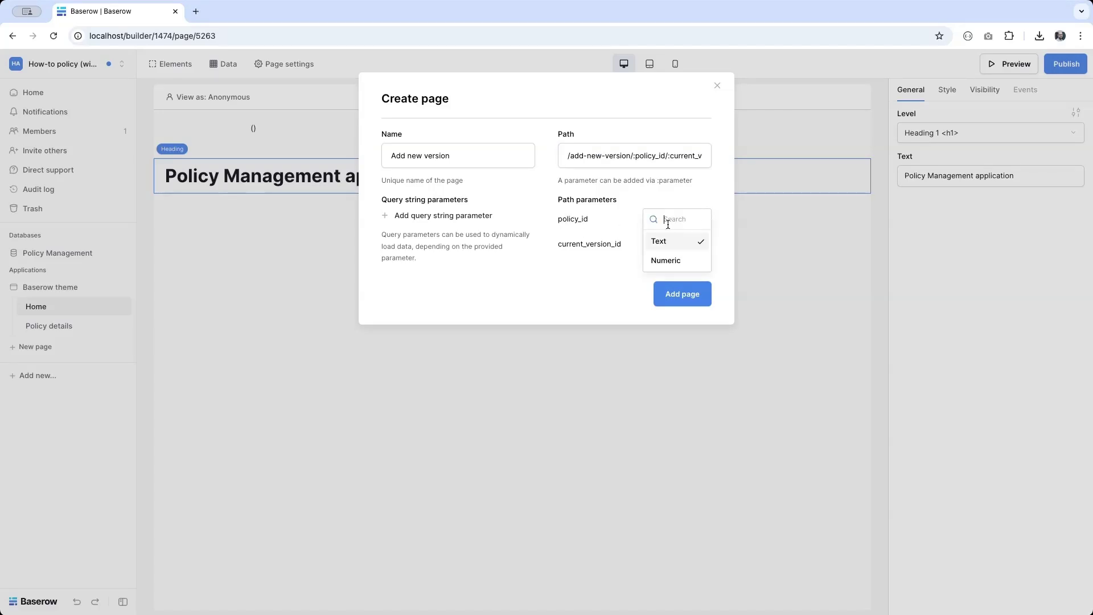
left_click(665, 262)
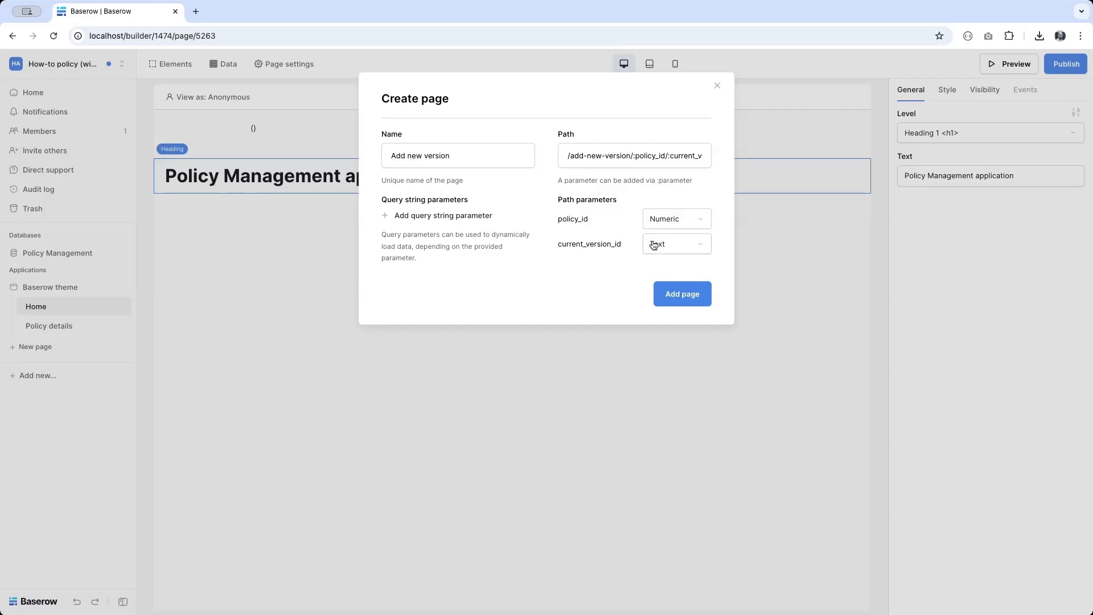
left_click(656, 245)
left_click(659, 282)
left_click(682, 294)
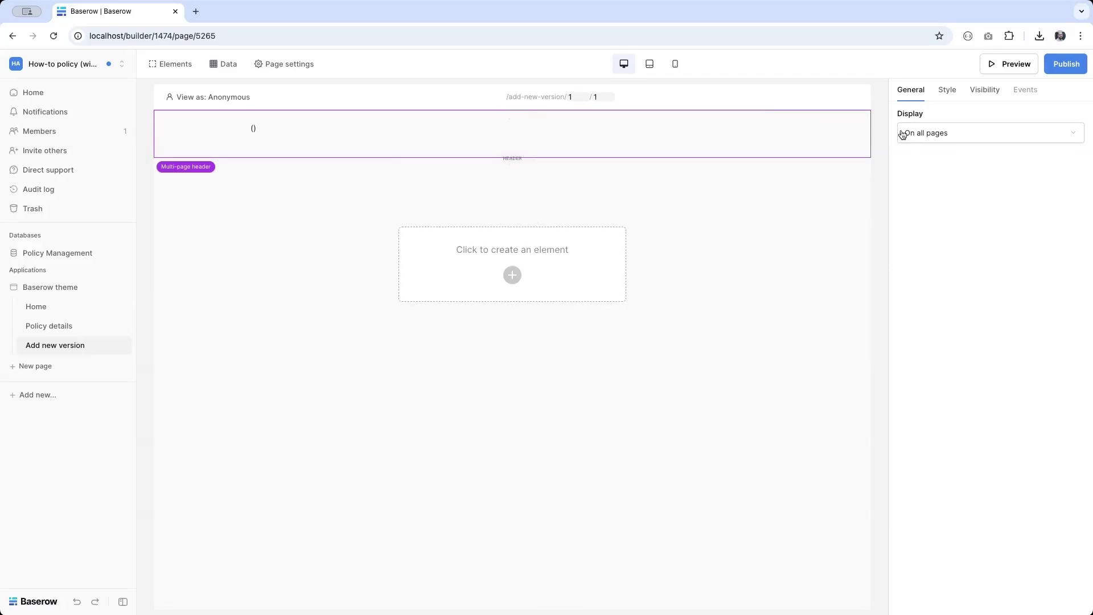
Step: Add an 'Add new version' heading to the page, then start publishing the application
left_click(483, 294)
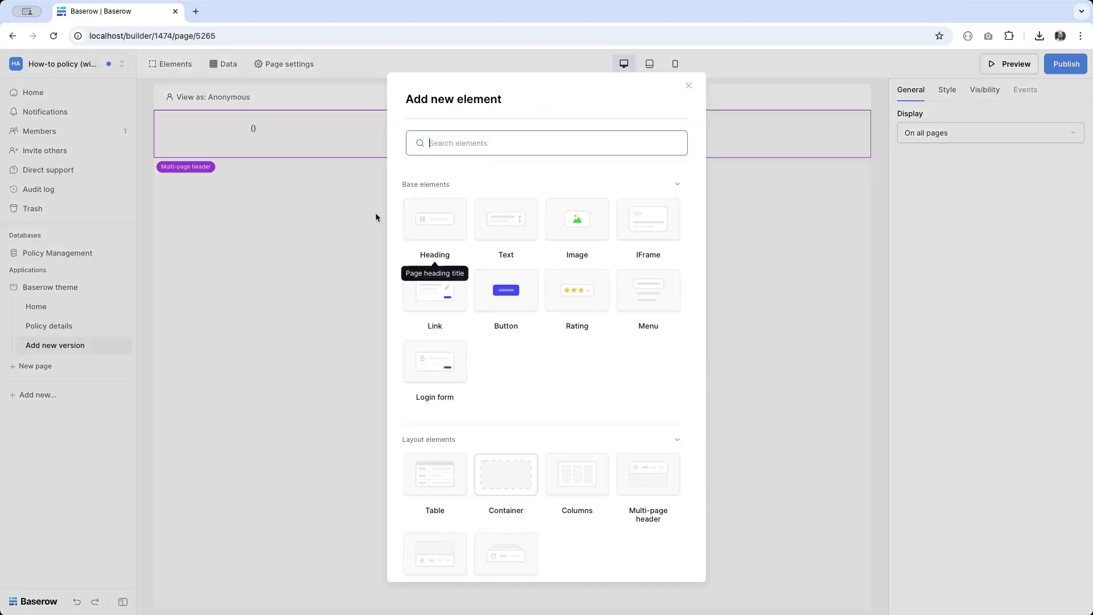
left_click(419, 203)
left_click(947, 182)
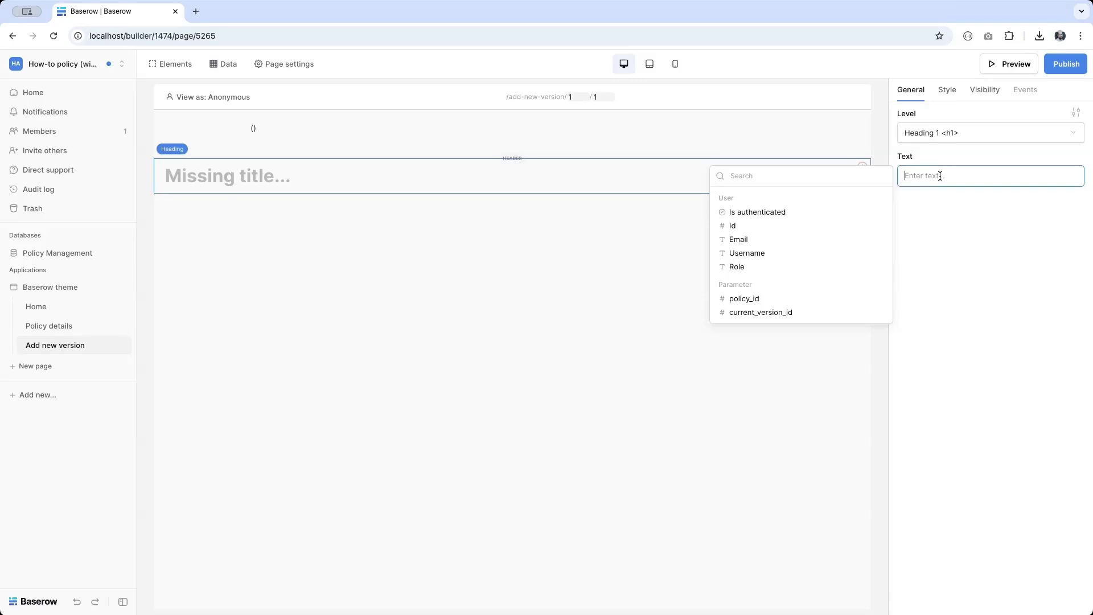
type("Add new version")
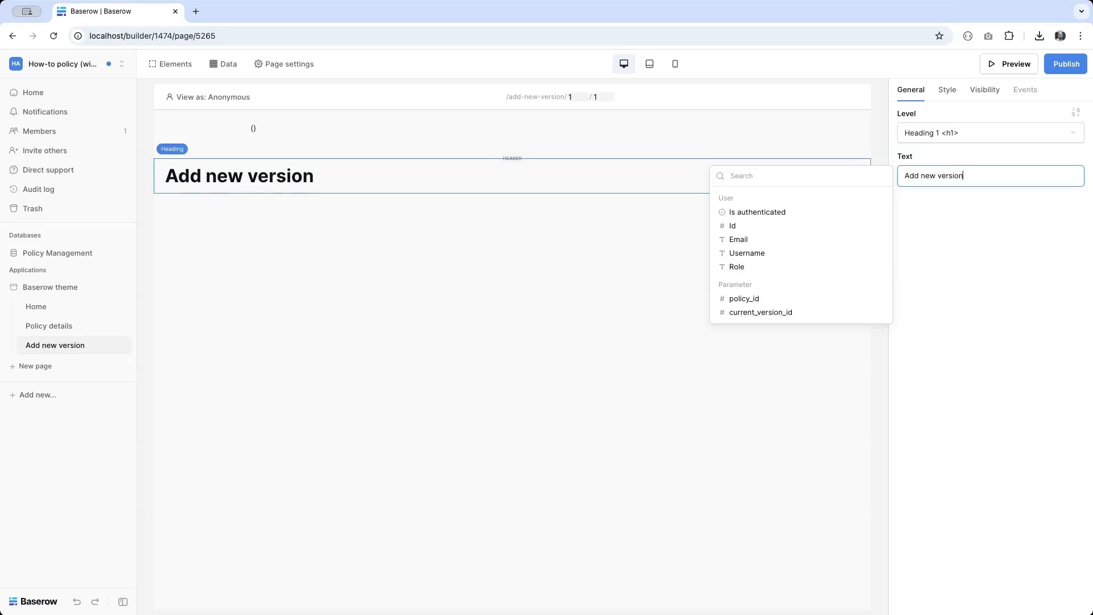
left_click(1066, 64)
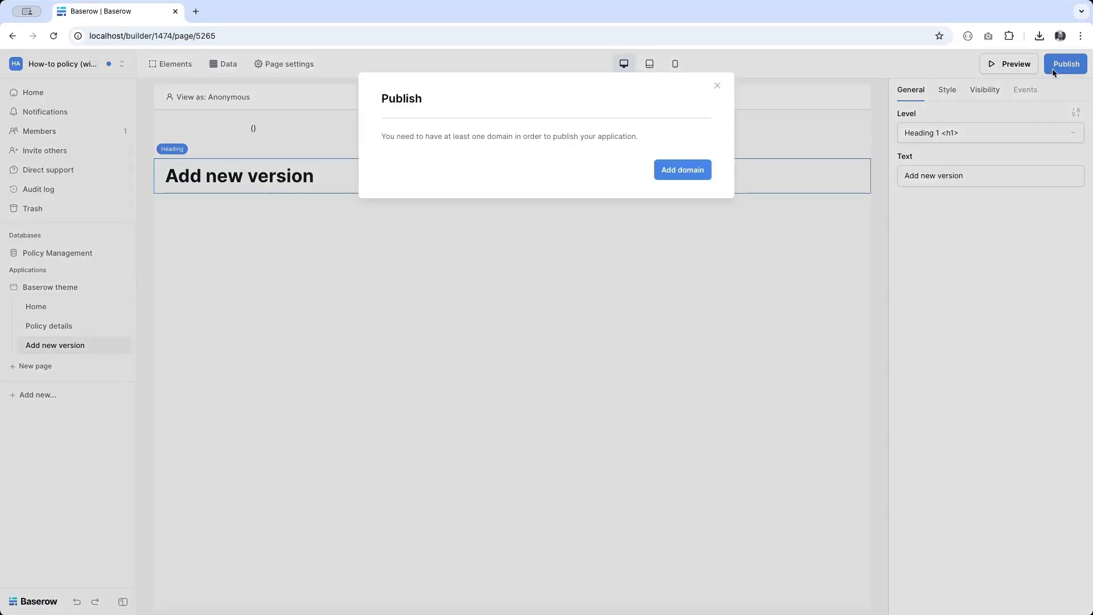
Step: Create custom domain how-to-policy.localhost, publish the app there, and open the live site
left_click(680, 177)
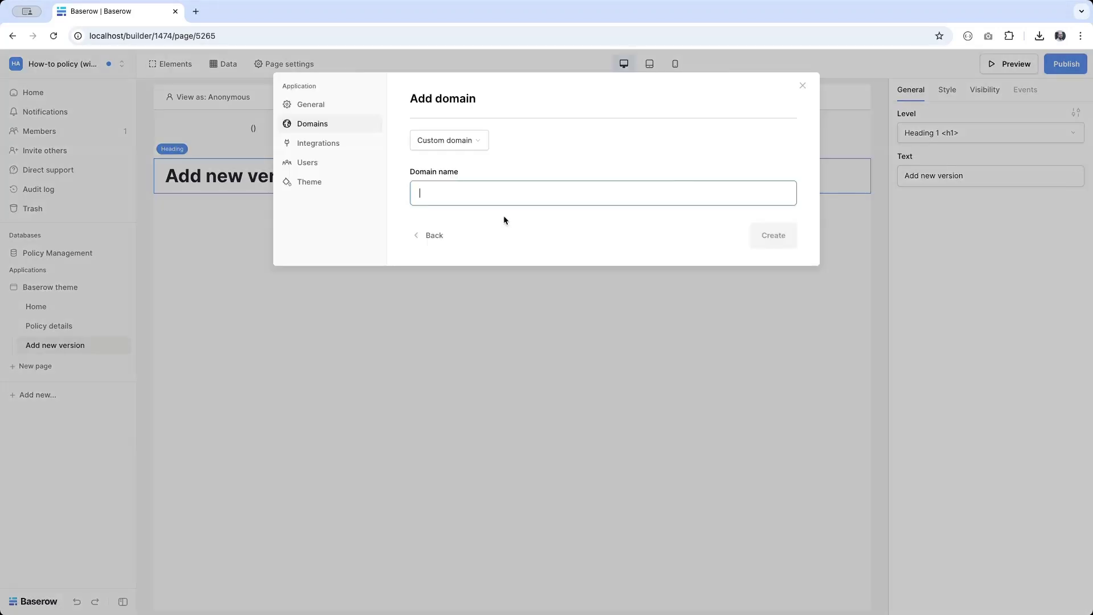
type("how-to-po")
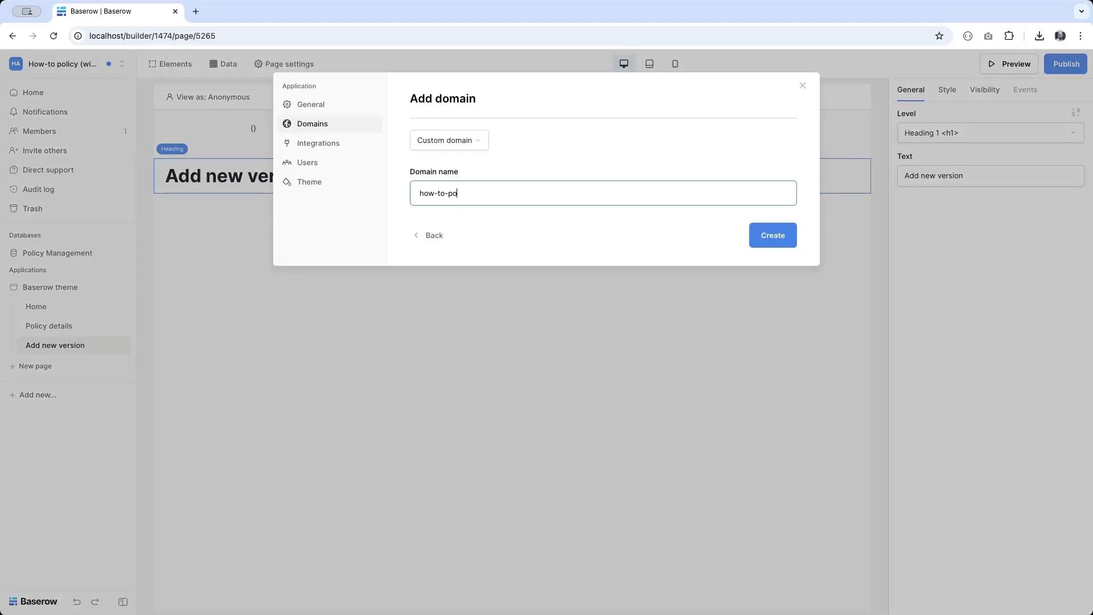
type("licy.localhost")
left_click(442, 150)
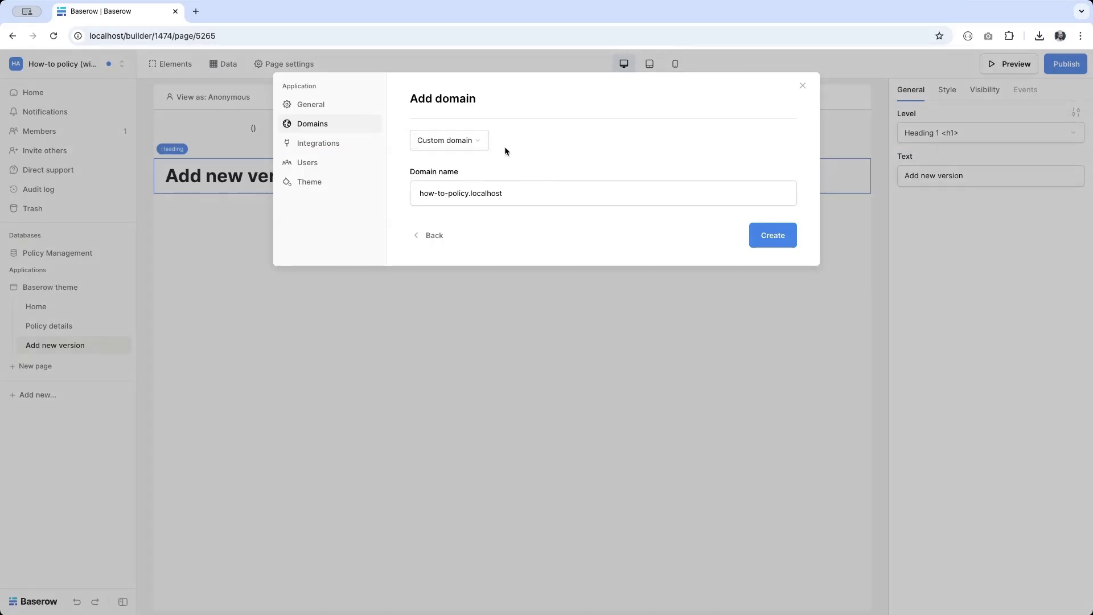
left_click(778, 240)
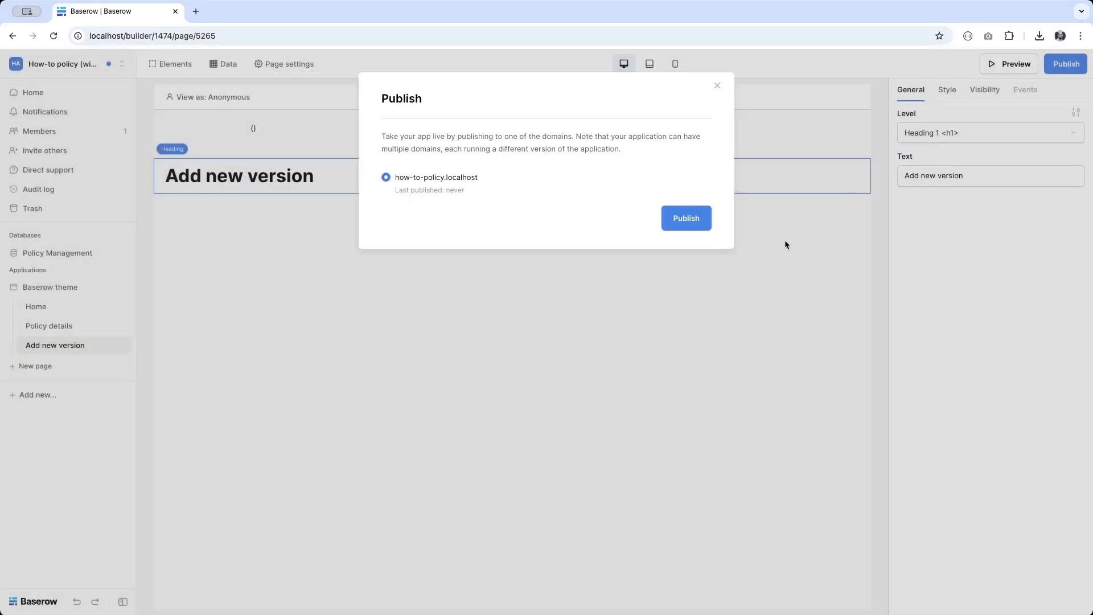
left_click(687, 218)
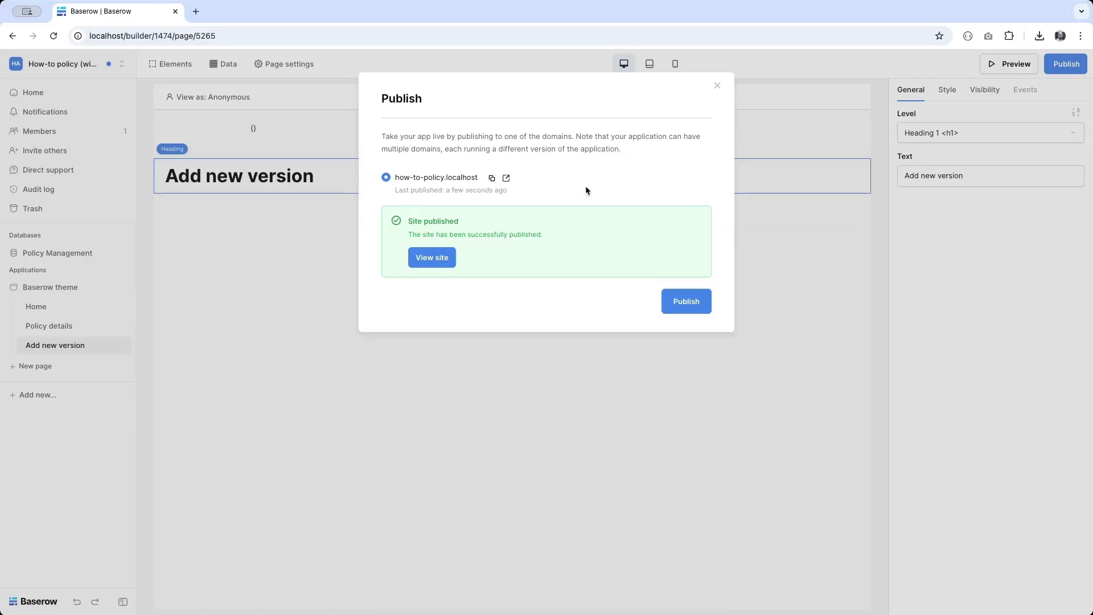
left_click(507, 178)
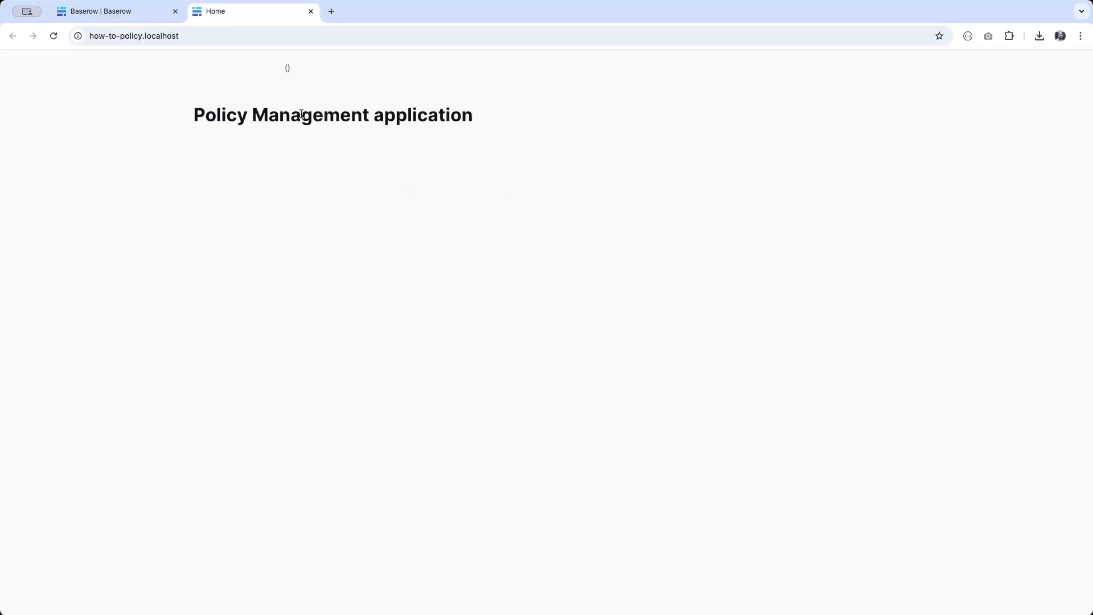
Step: Load the live /policy-details/1 page in the browser, then switch back to the builder tab
left_click(190, 38)
left_click(189, 38)
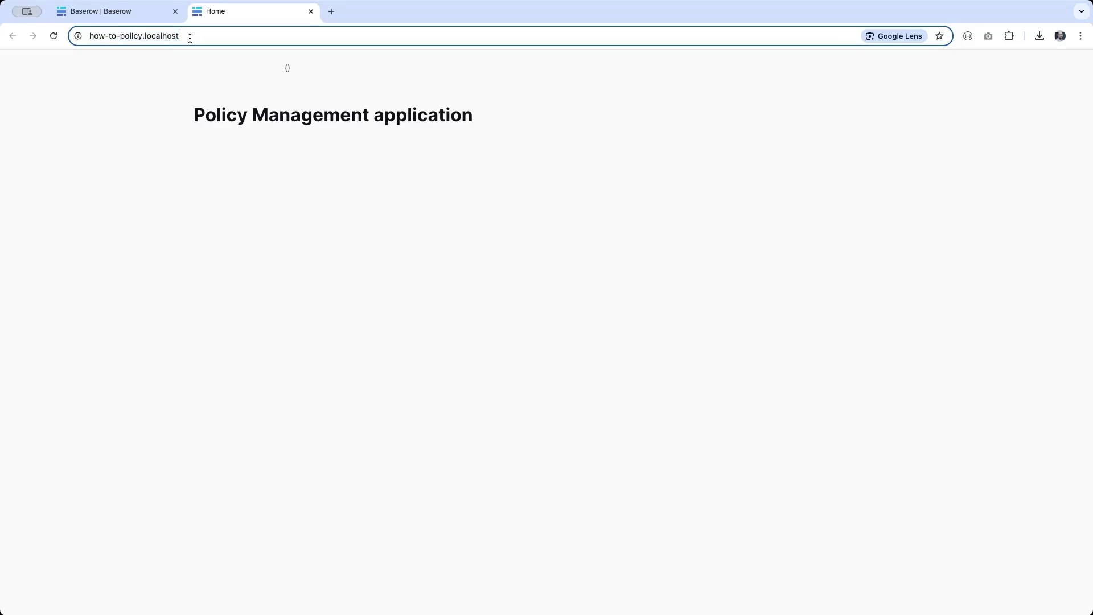
type("/policy-details")
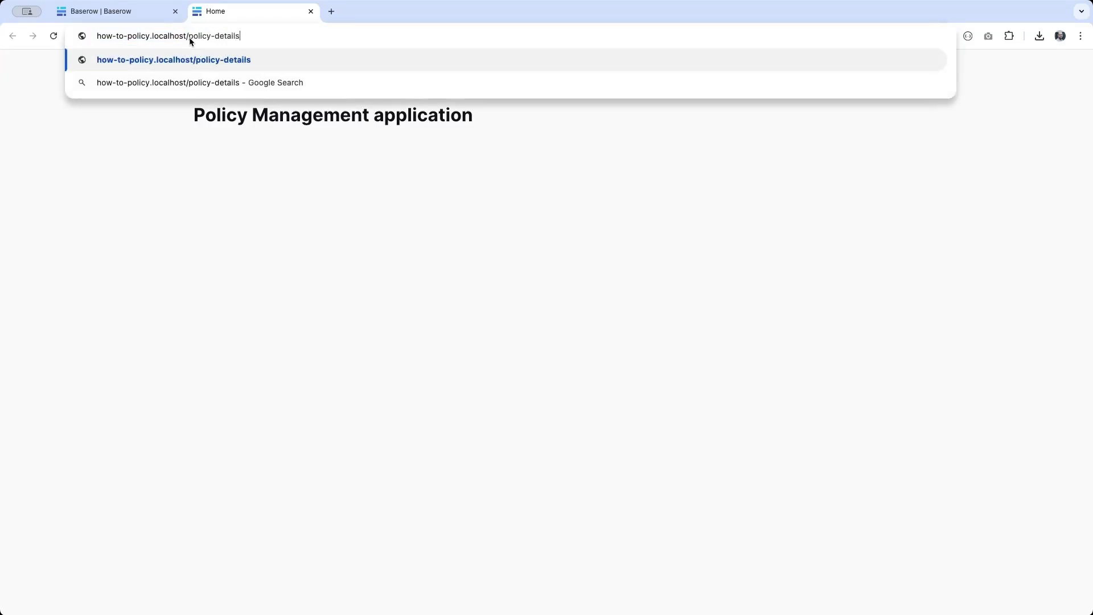
key("Return")
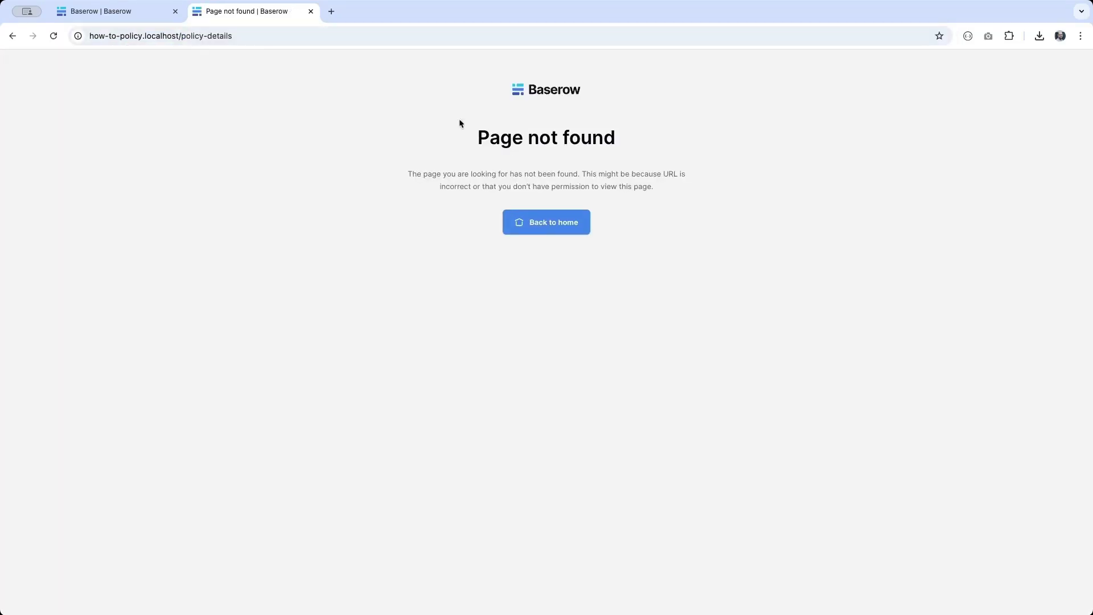
left_click(262, 35)
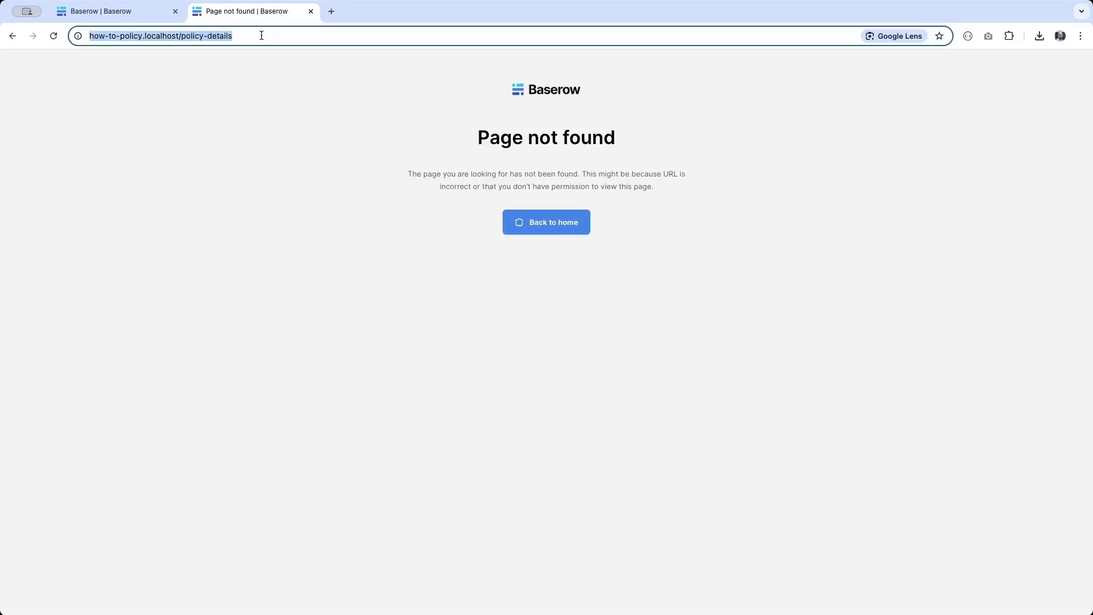
left_click(261, 35)
type("/1")
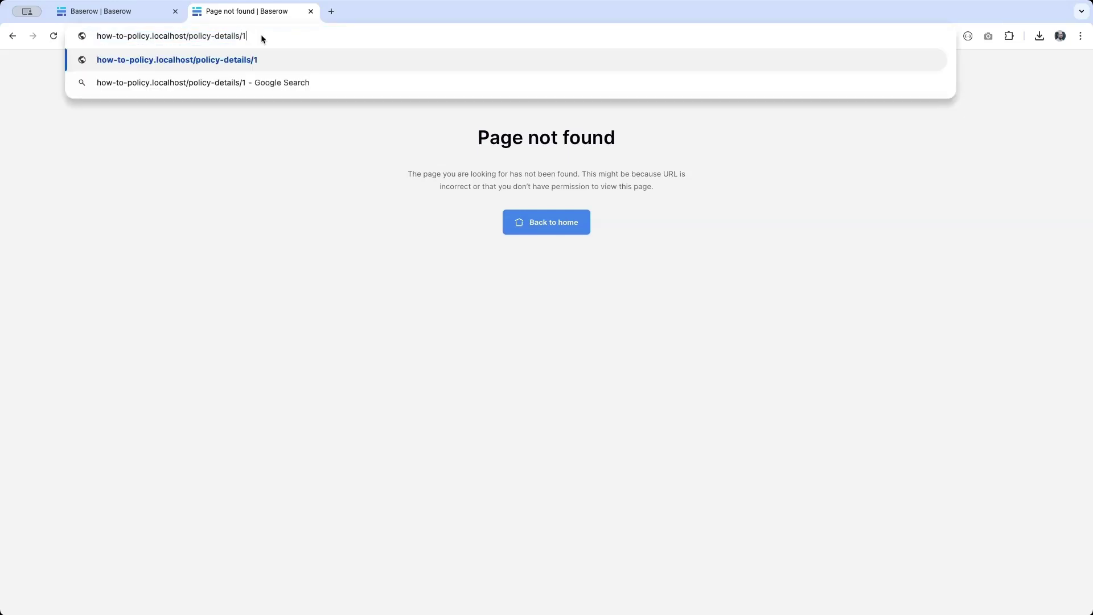
key("Return")
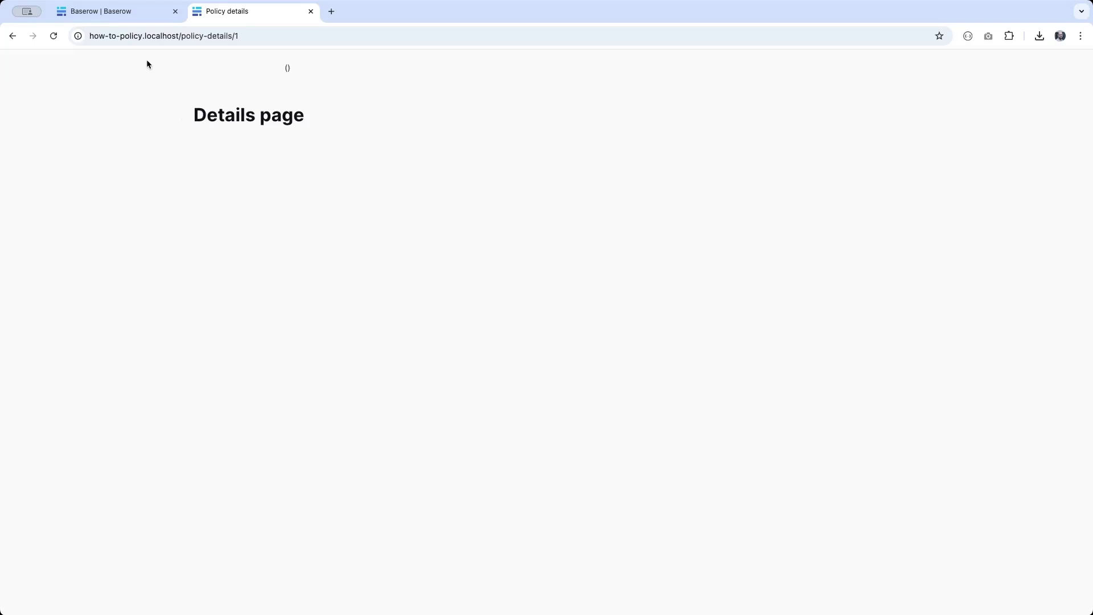
left_click(114, 21)
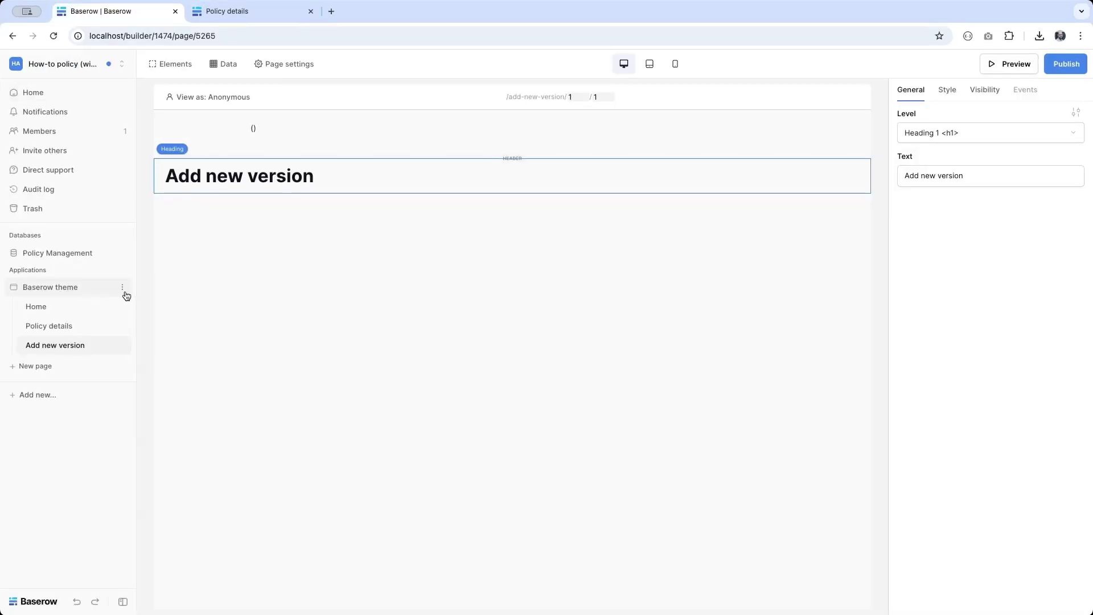
Step: Rename the Baserow theme application to 'Policy Management'
left_click(123, 287)
left_click(83, 347)
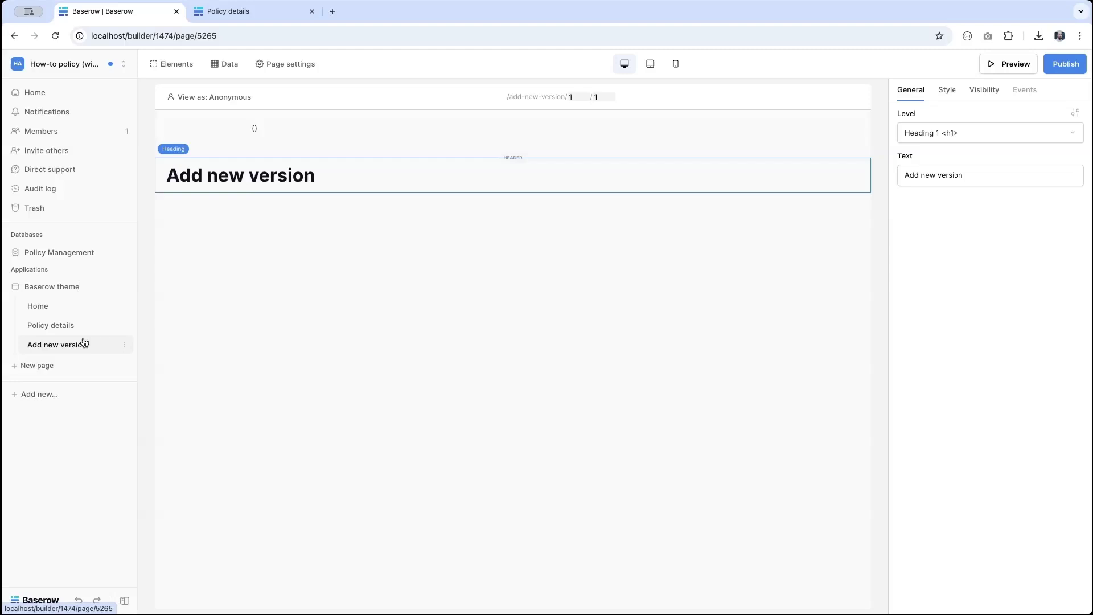
type("Policy Management")
Step: In the application settings' Users section, begin adding a new user source
left_click(123, 287)
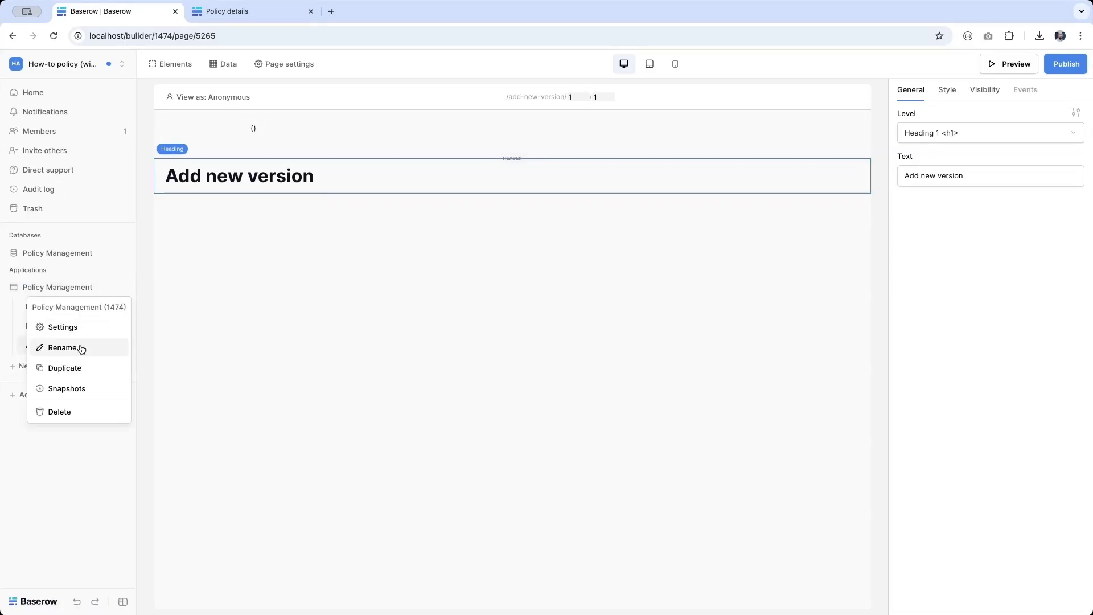
left_click(61, 327)
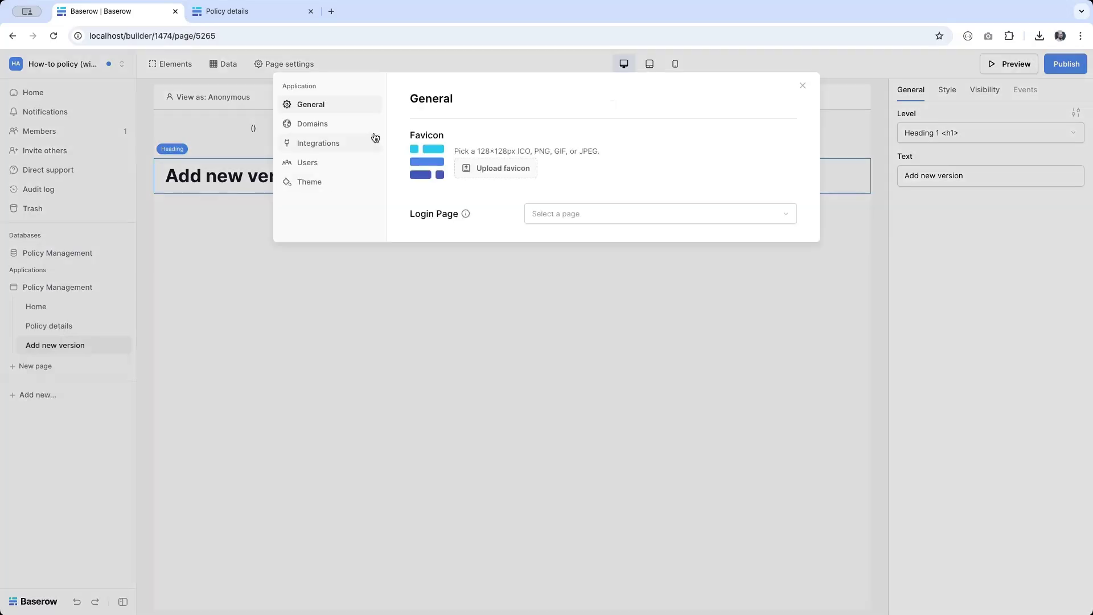
left_click(318, 170)
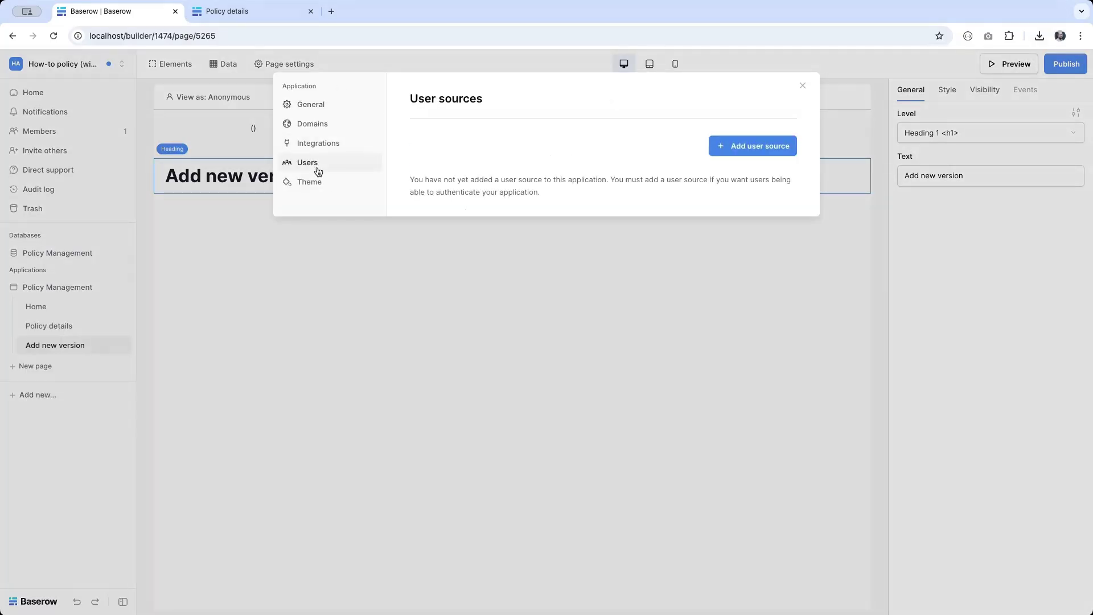
left_click(755, 147)
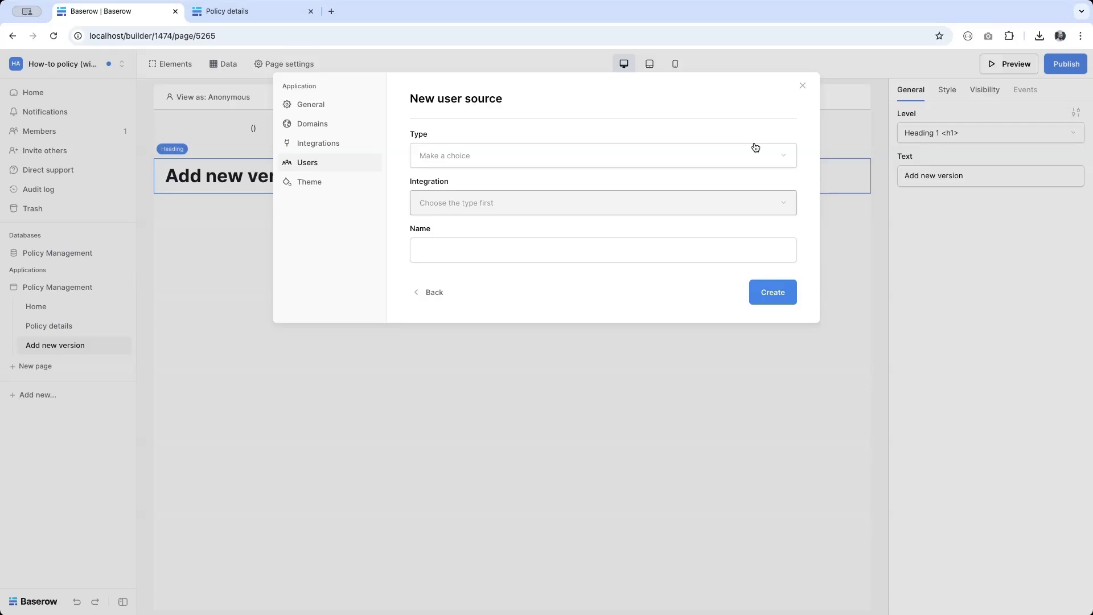
Step: Create a Baserow table authentication user source named 'Employees' on the Local Baserow integration
left_click(652, 160)
left_click(643, 162)
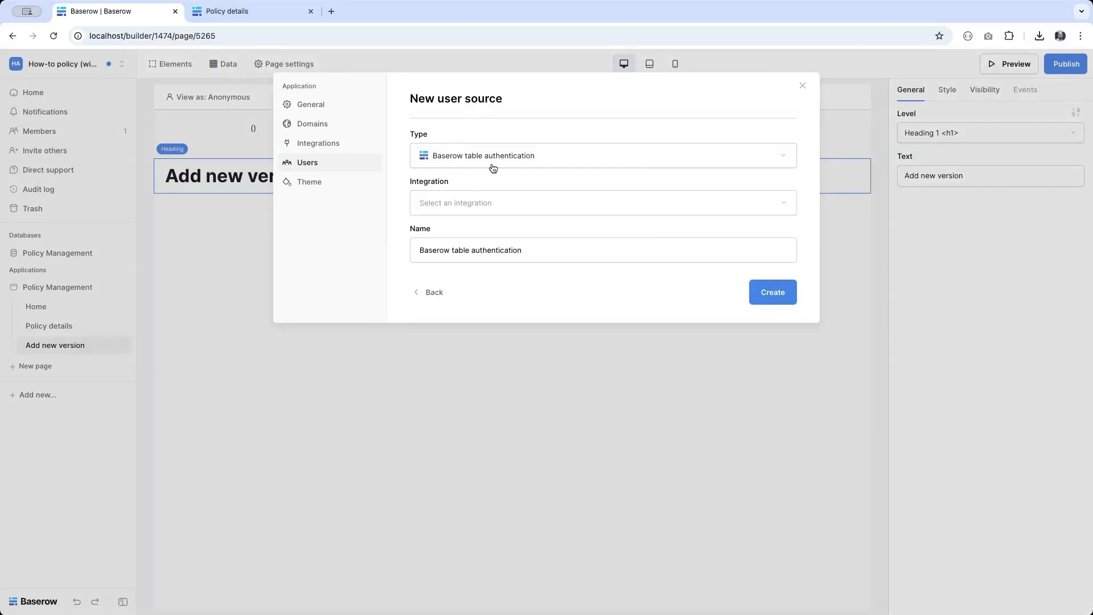
left_click(462, 201)
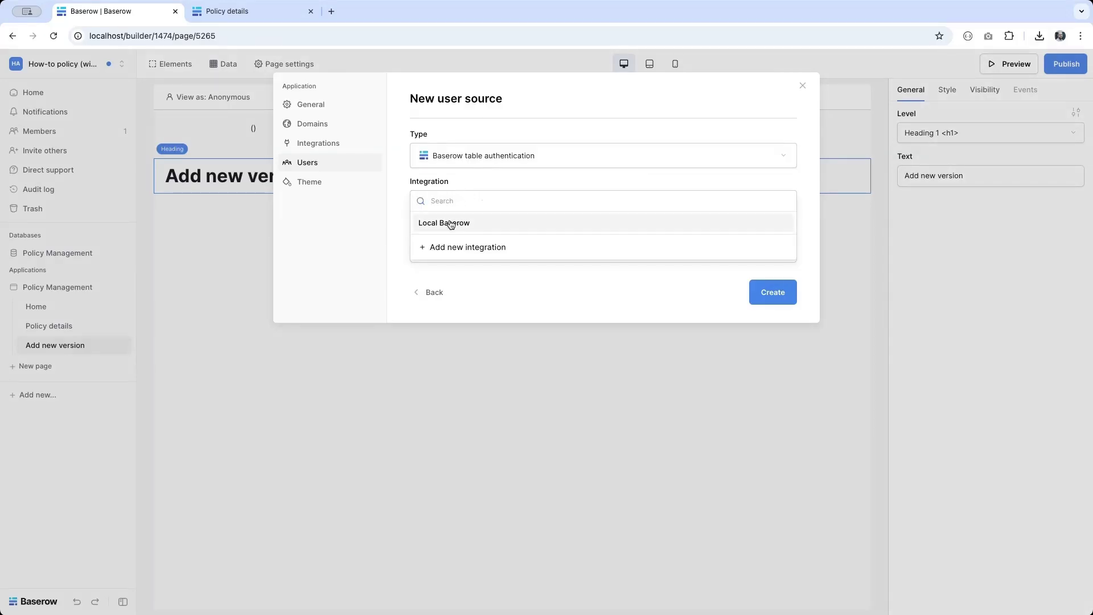
left_click(451, 224)
left_click(467, 254)
triple_click(467, 253)
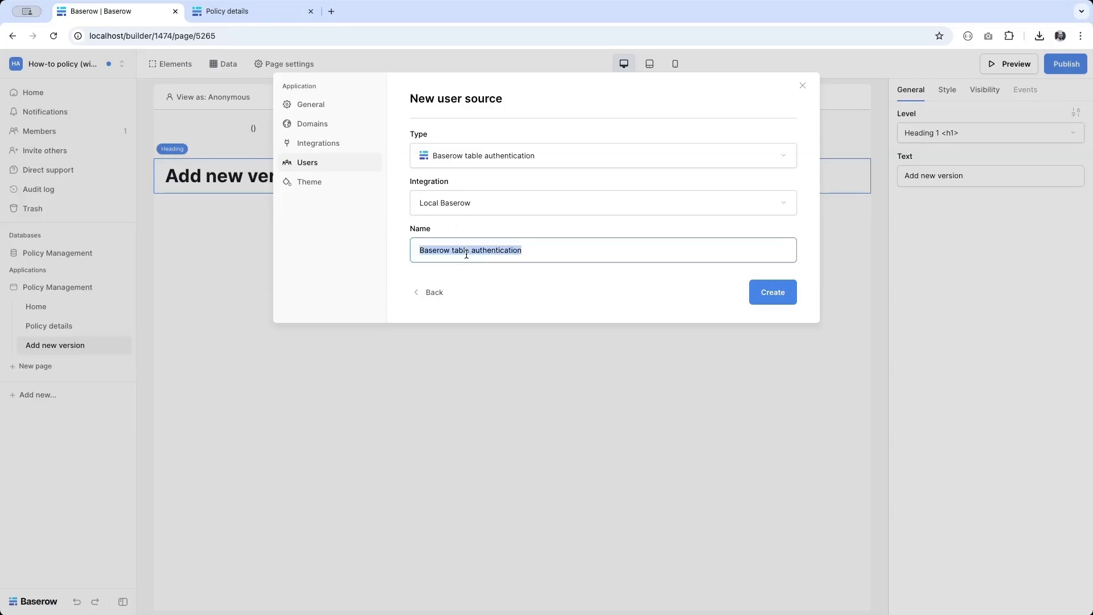
type("Employees")
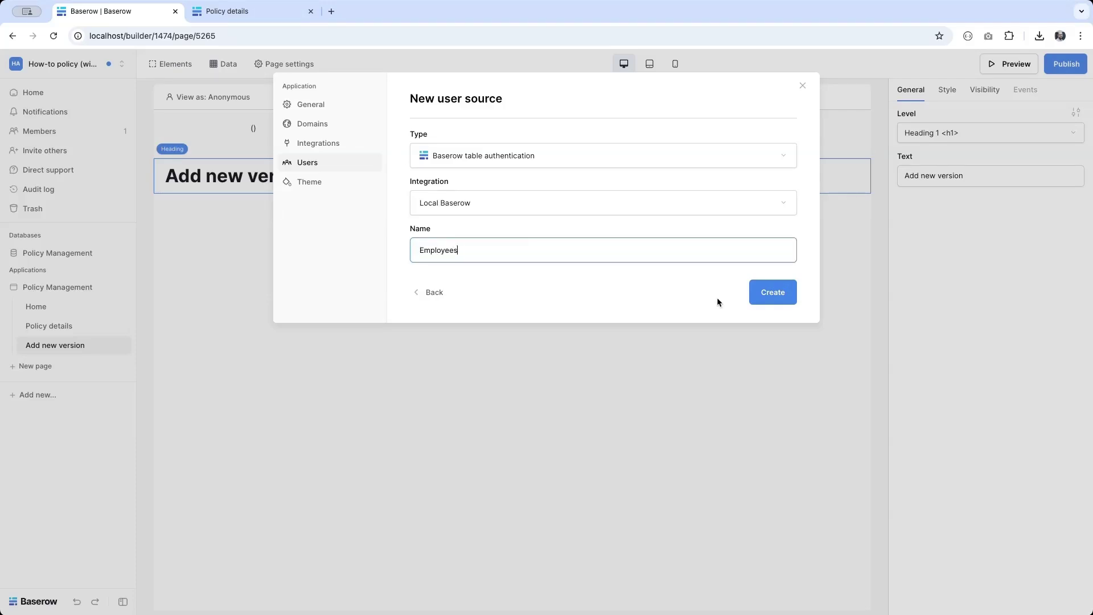
left_click(789, 295)
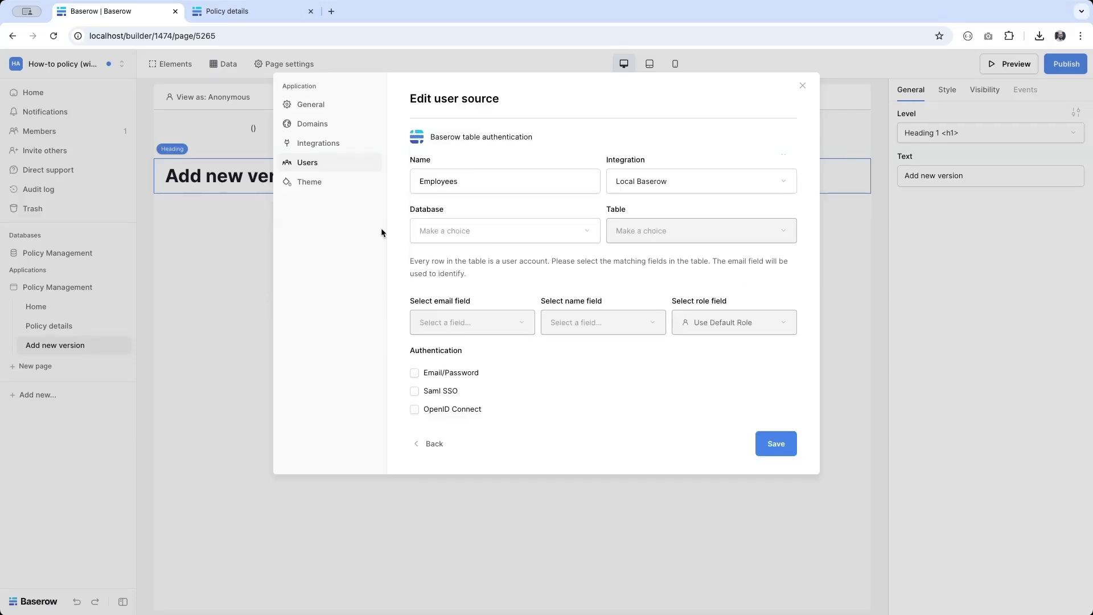
Step: Point the Employees user source at the Policy Management Employees table and save it
left_click(493, 231)
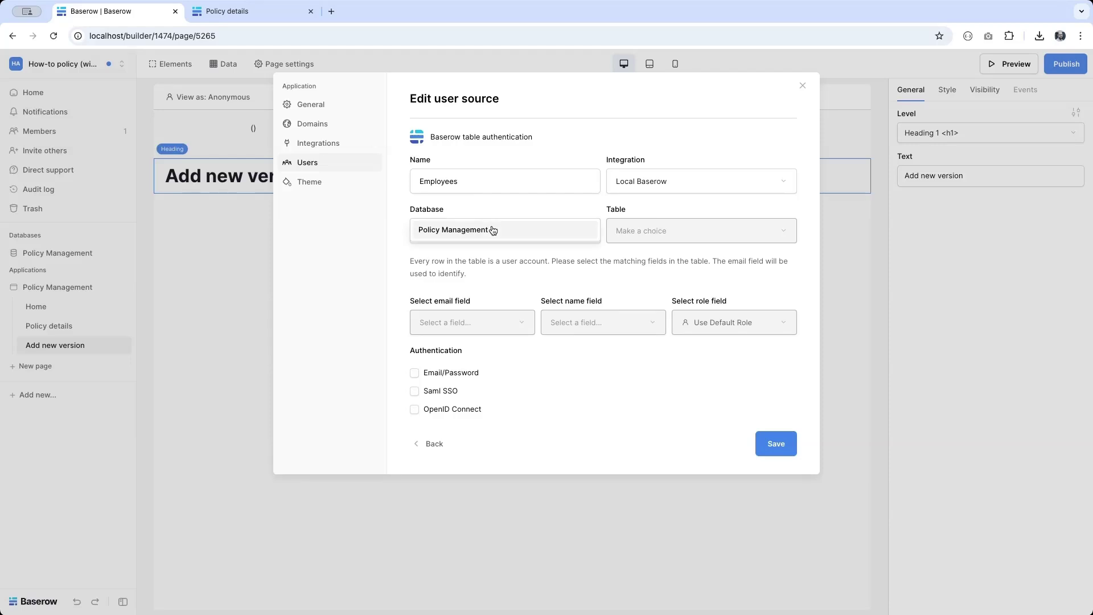
left_click(493, 230)
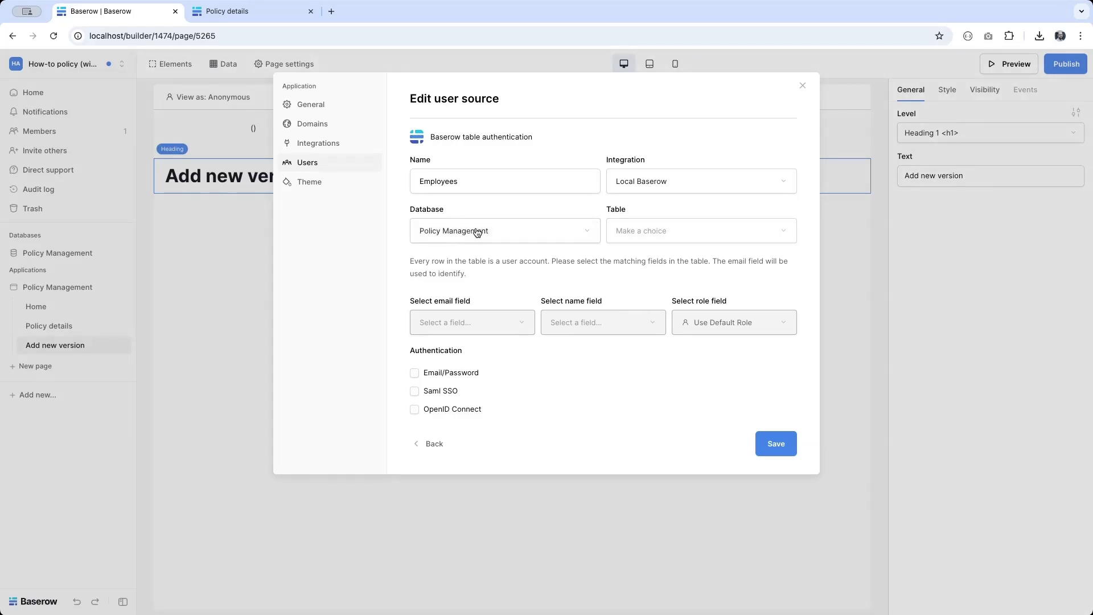
left_click(683, 244)
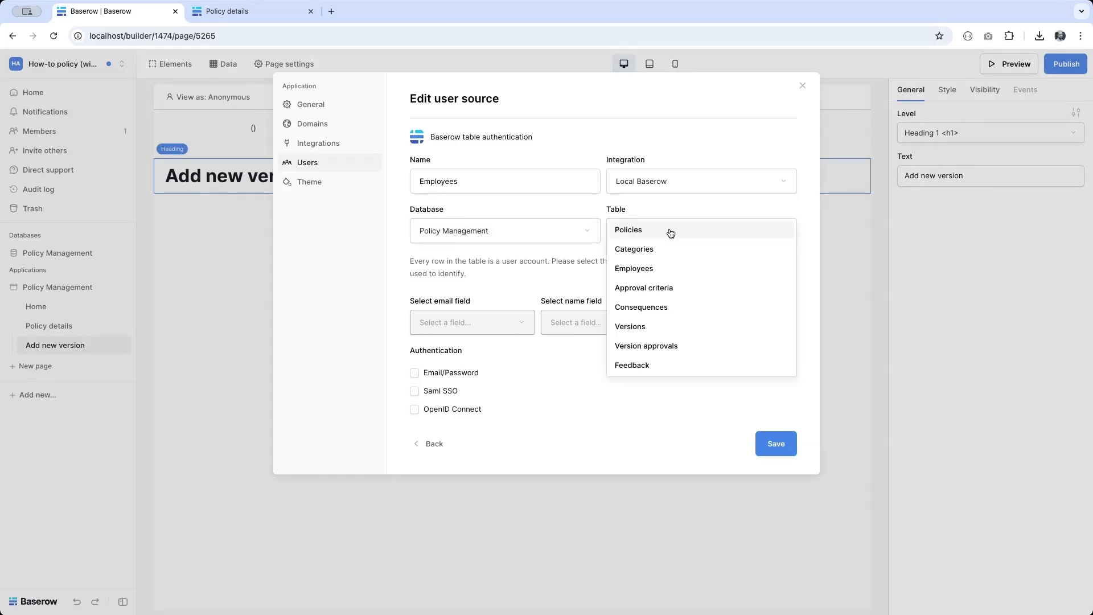
left_click(640, 275)
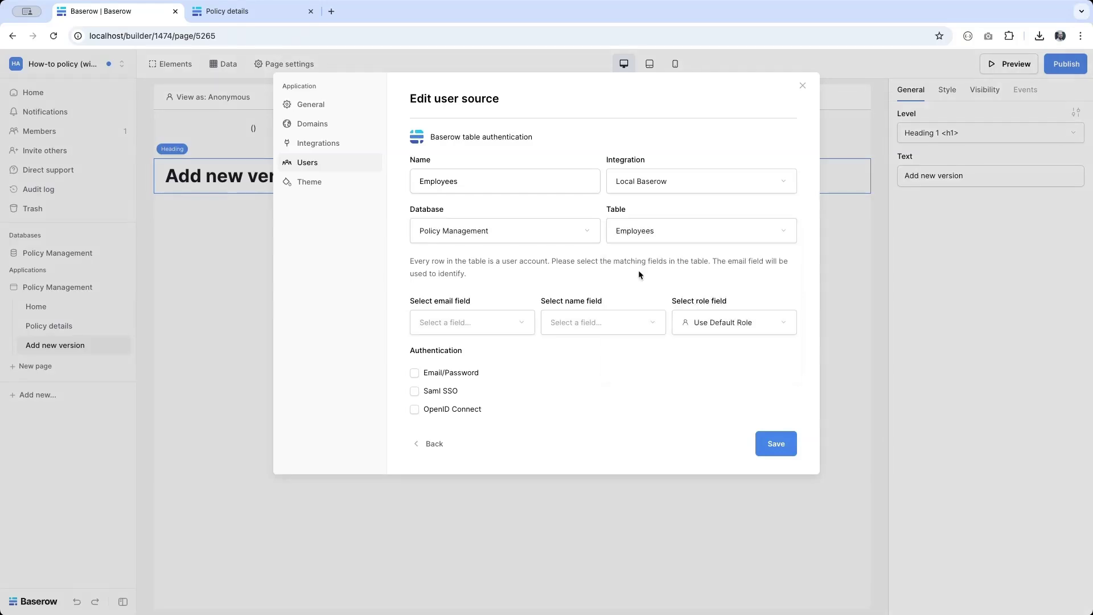
left_click(784, 454)
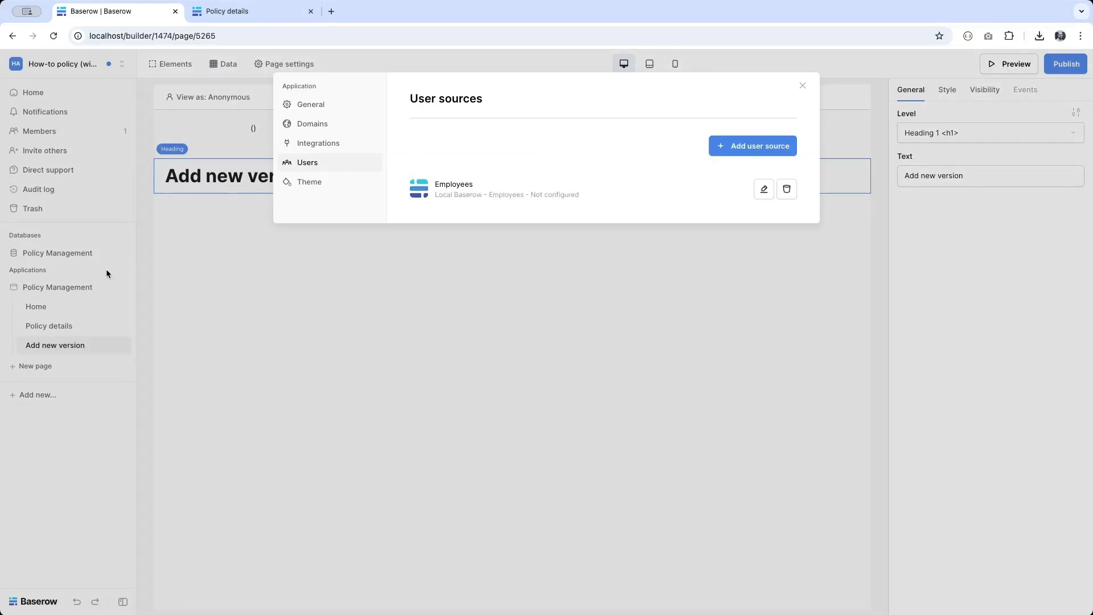
left_click(57, 254)
left_click(51, 253)
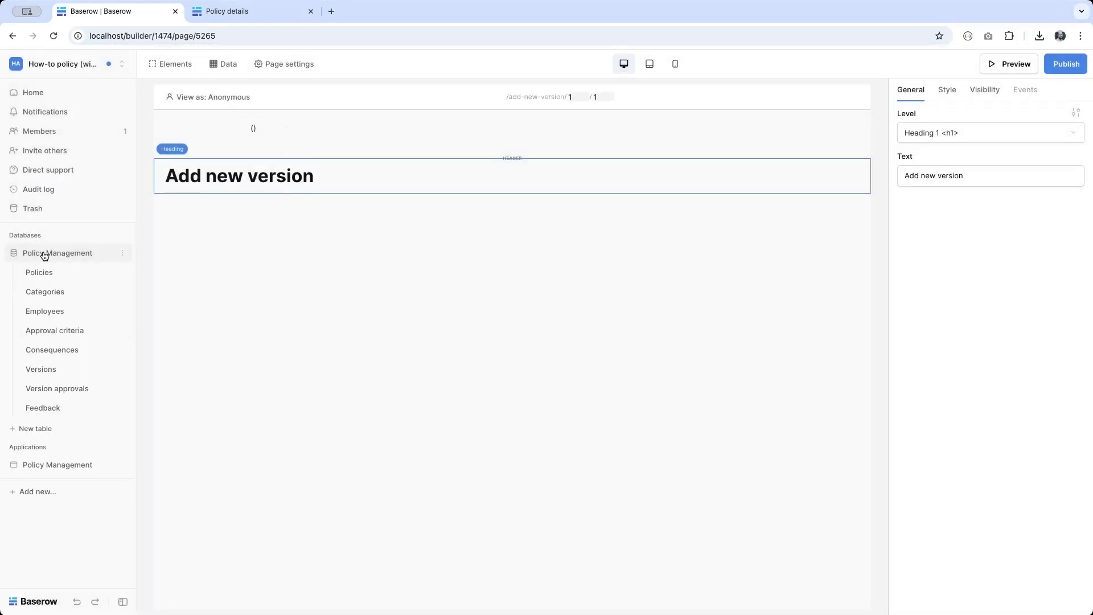
Step: Open the Employees table and show its hidden Password field
left_click(46, 312)
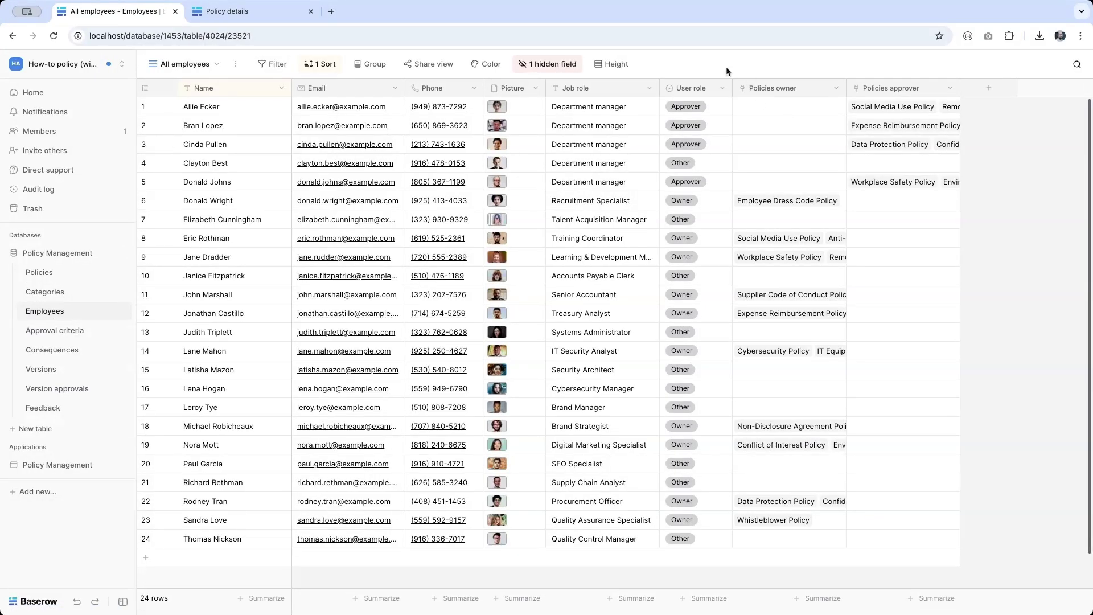
left_click(548, 65)
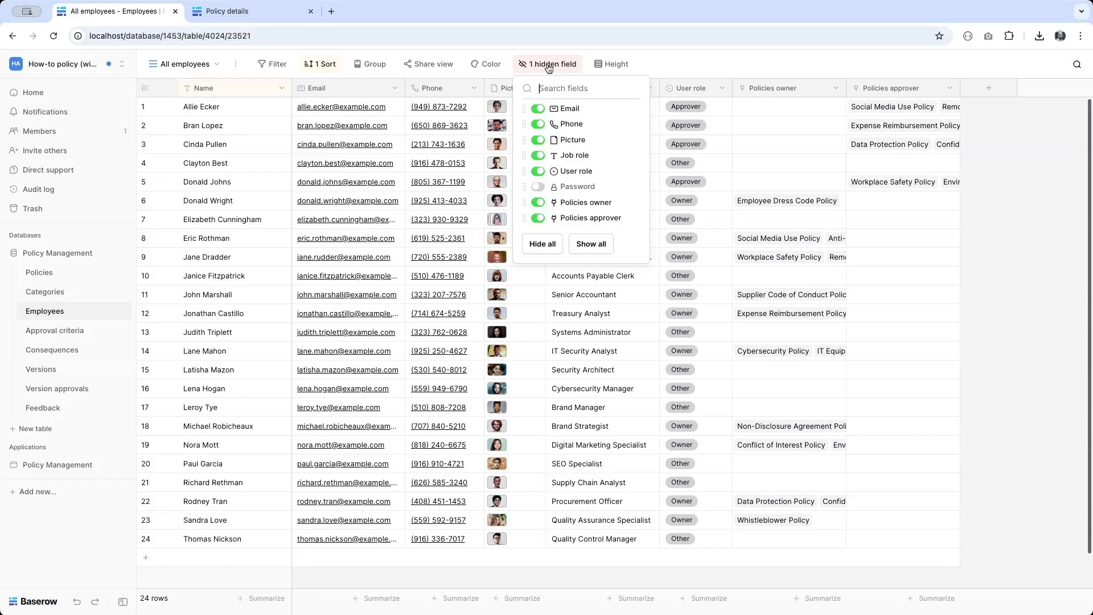
left_click(538, 187)
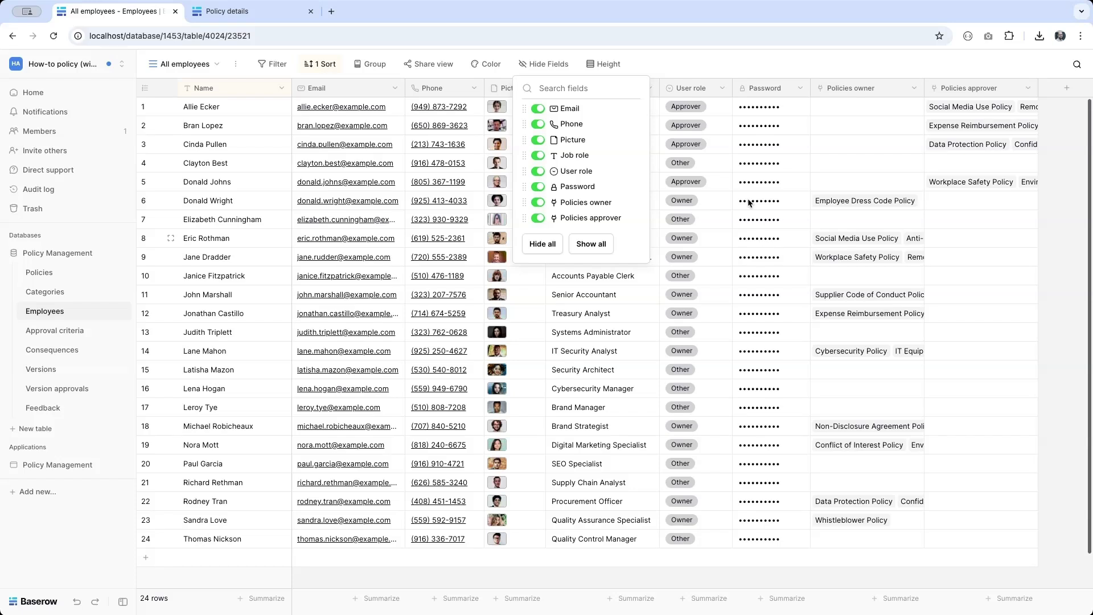
left_click(753, 110)
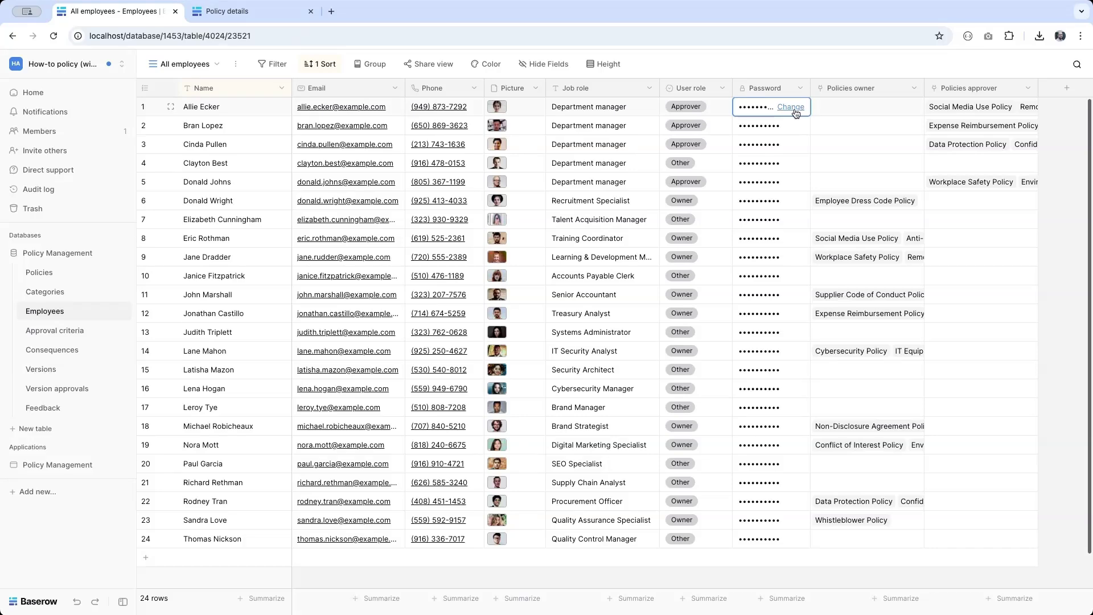
left_click(57, 464)
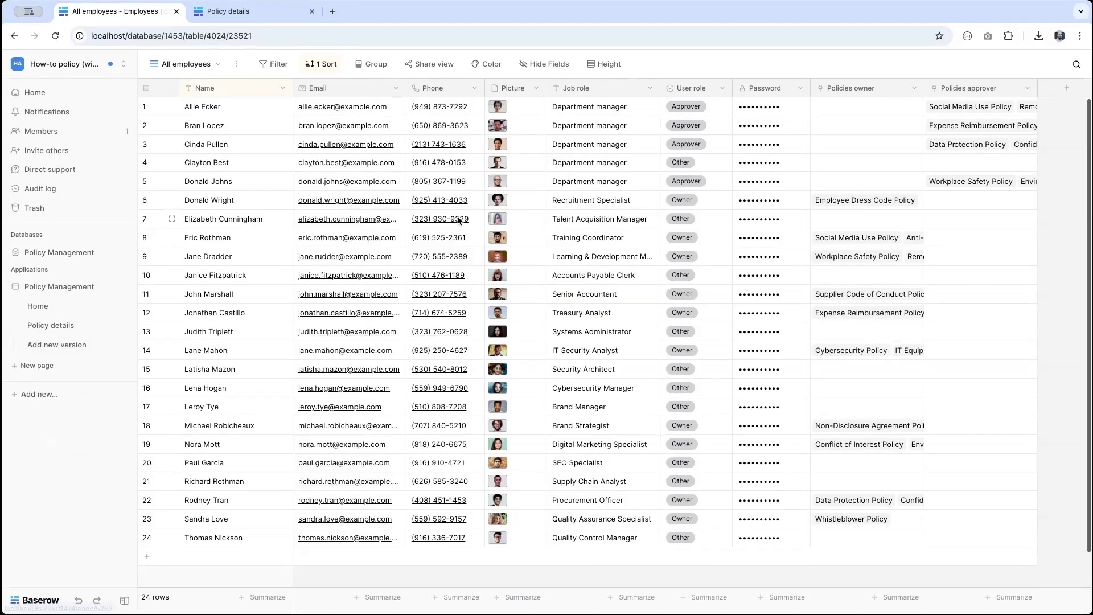
Step: Map the Employees user source's email, name and role fields to Email, Name and User role
left_click(122, 287)
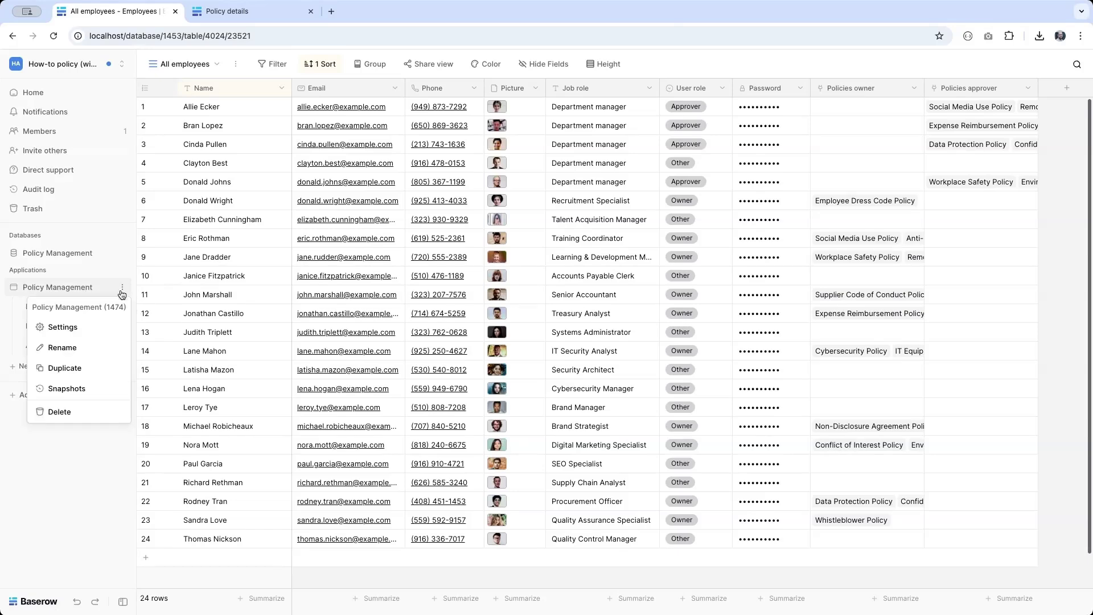
left_click(85, 328)
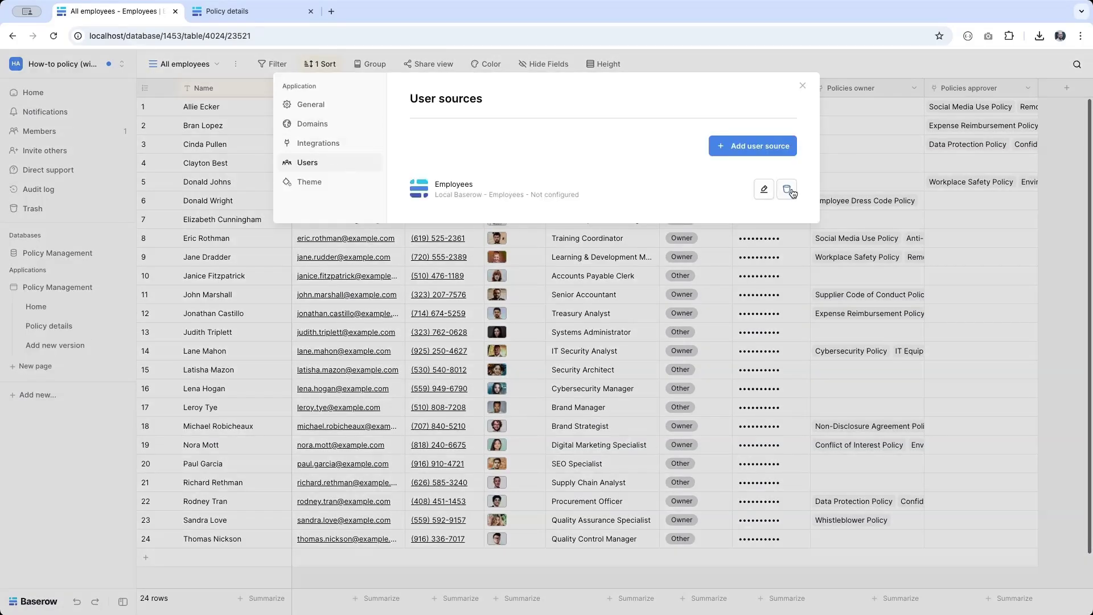
left_click(764, 190)
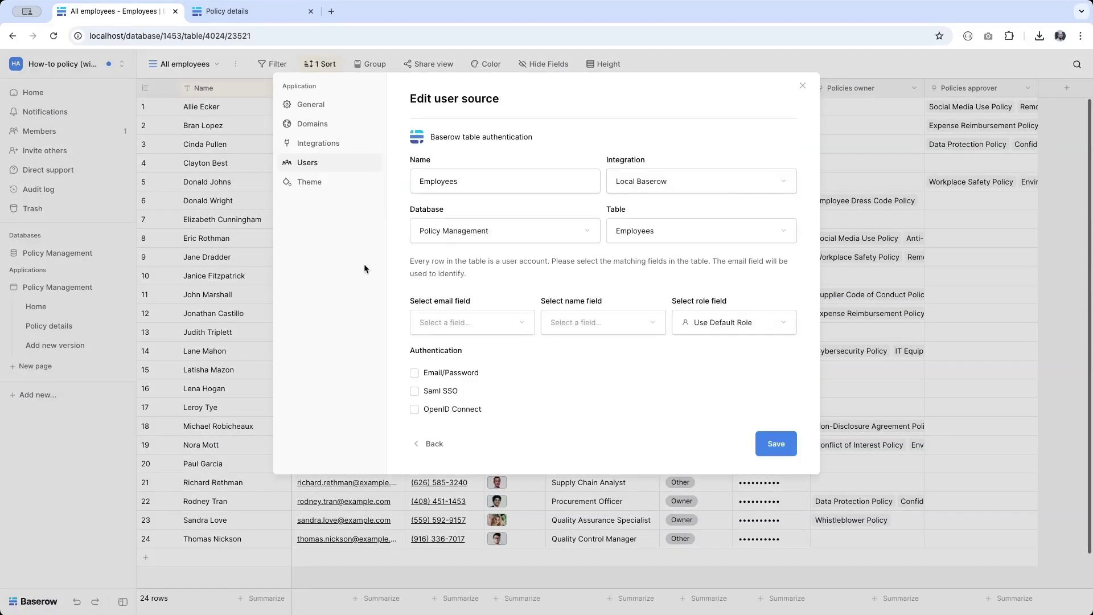
left_click(425, 323)
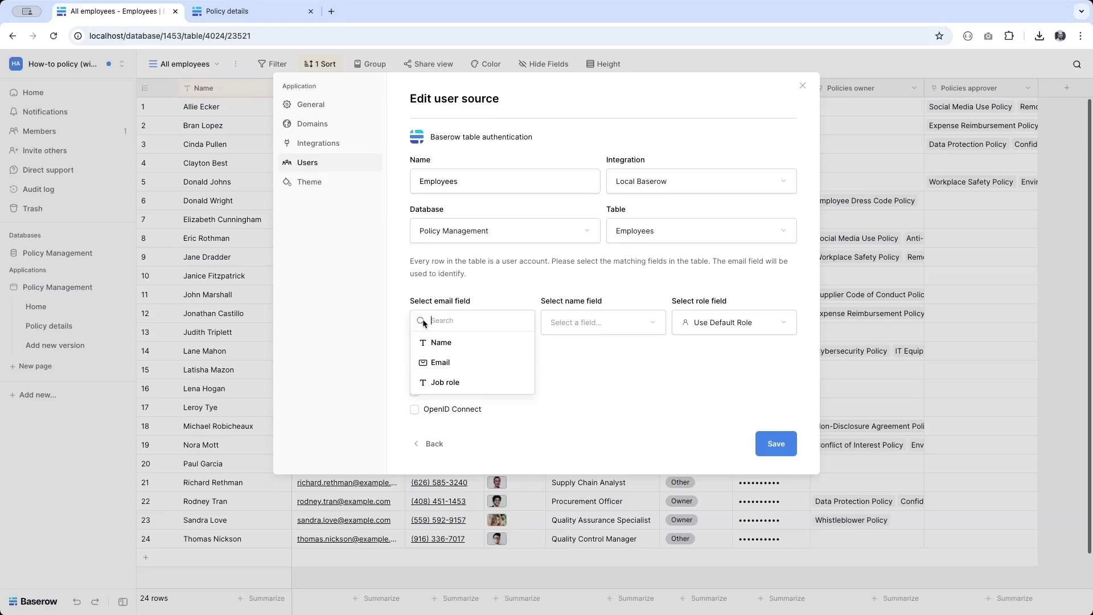
left_click(434, 365)
left_click(601, 326)
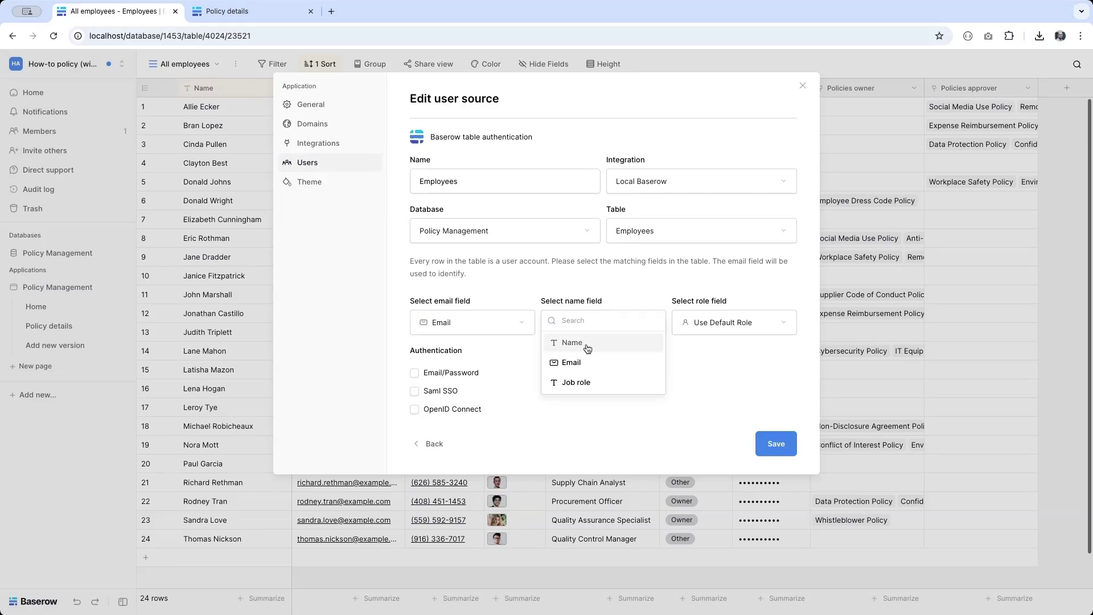
left_click(565, 344)
left_click(732, 327)
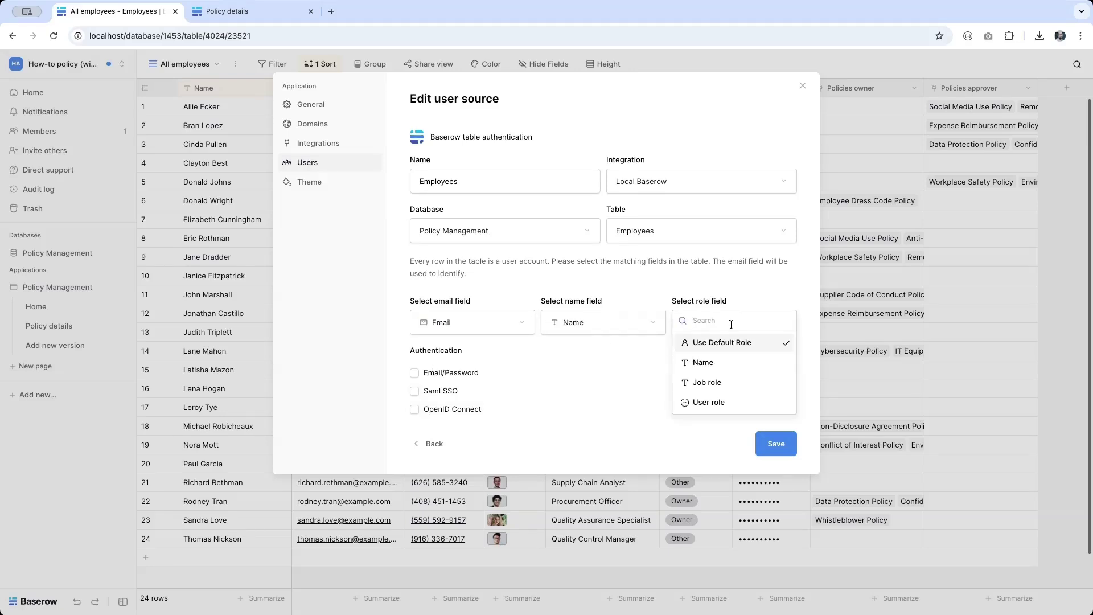
left_click(707, 402)
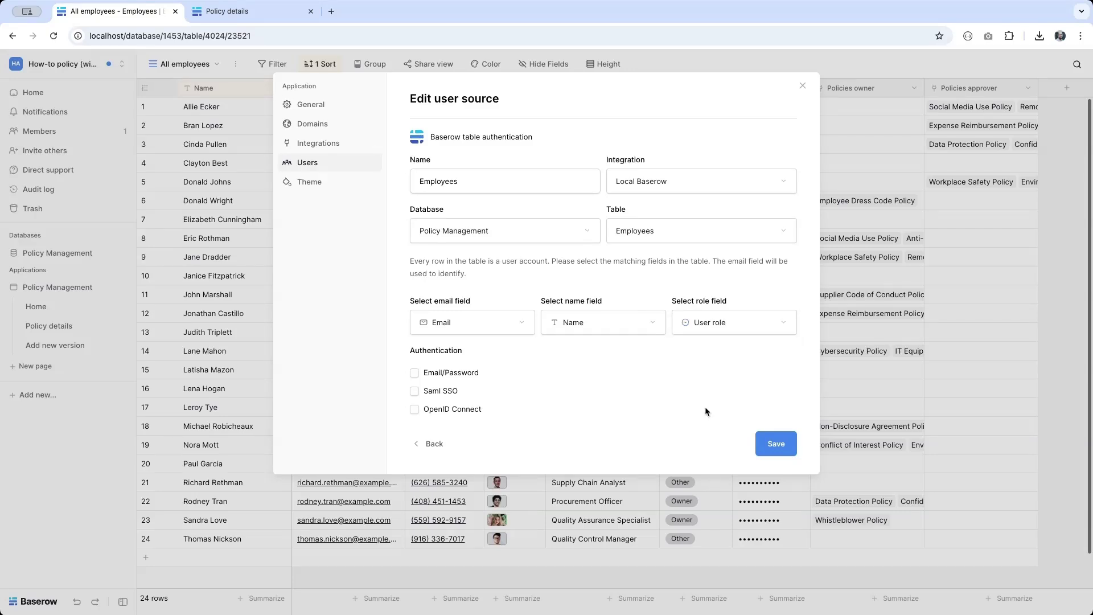
Step: Enable email/password login on the Password field and save the user source
left_click(456, 376)
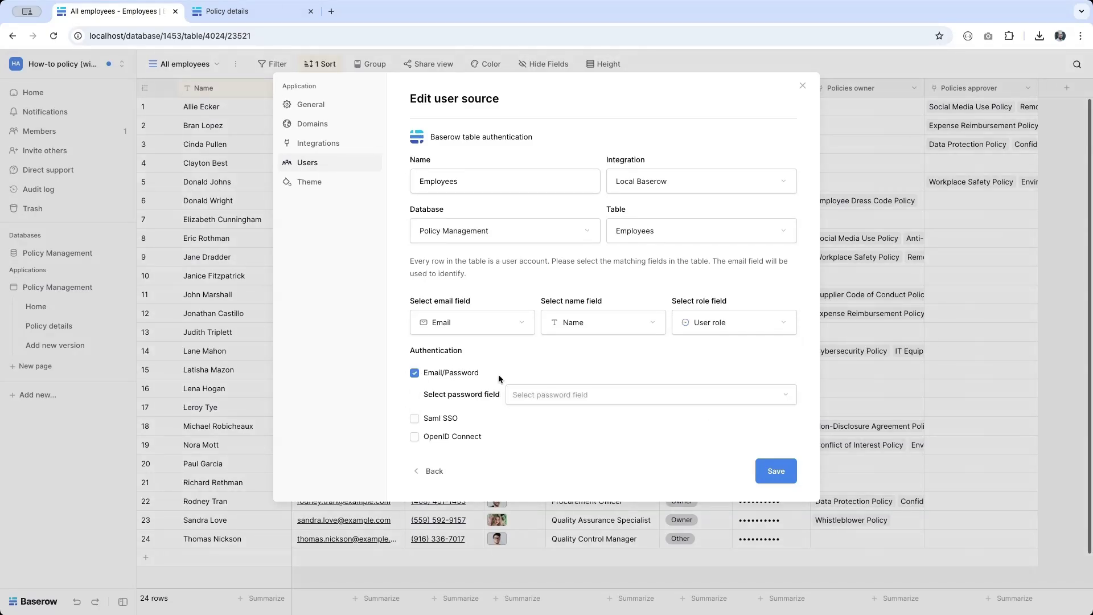
left_click(557, 397)
left_click(546, 419)
left_click(775, 475)
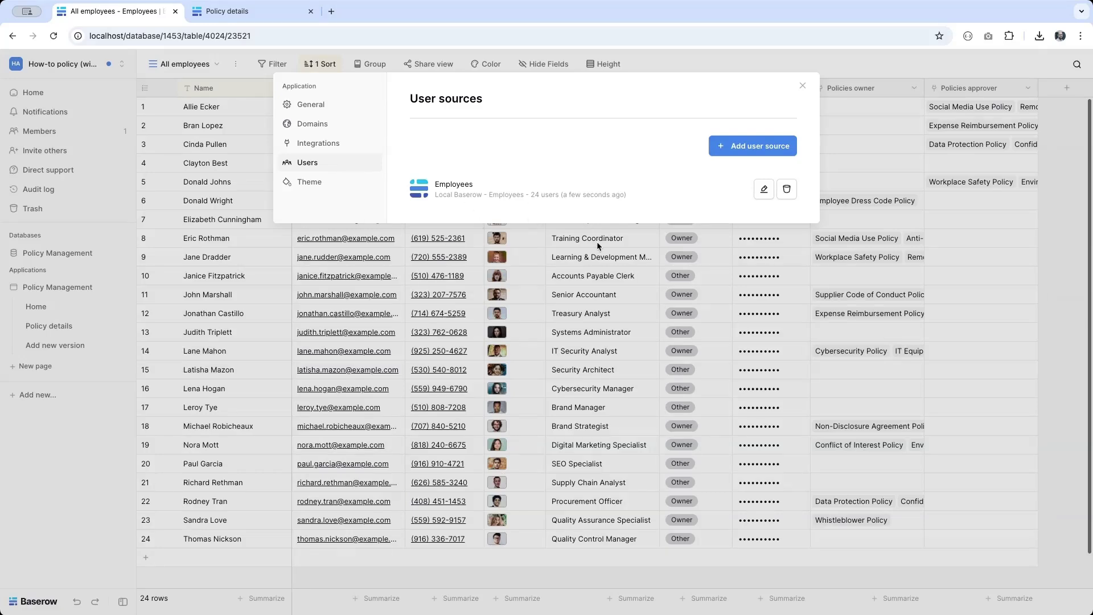
Step: Add a new page named 'Login' to the Policy Management application
left_click(38, 370)
left_click(37, 370)
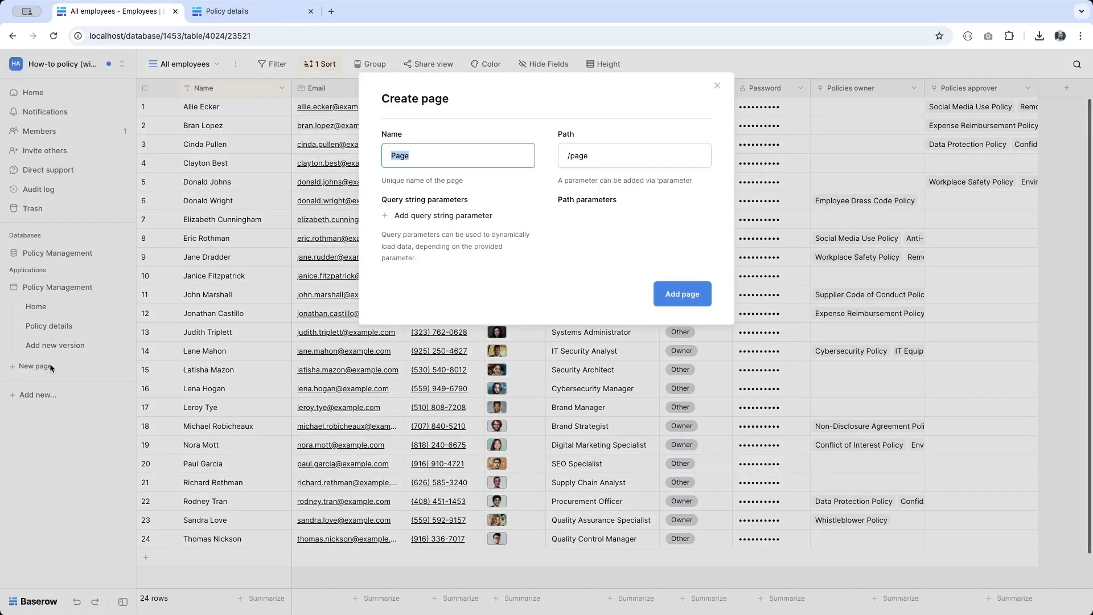
type("Login")
left_click(688, 293)
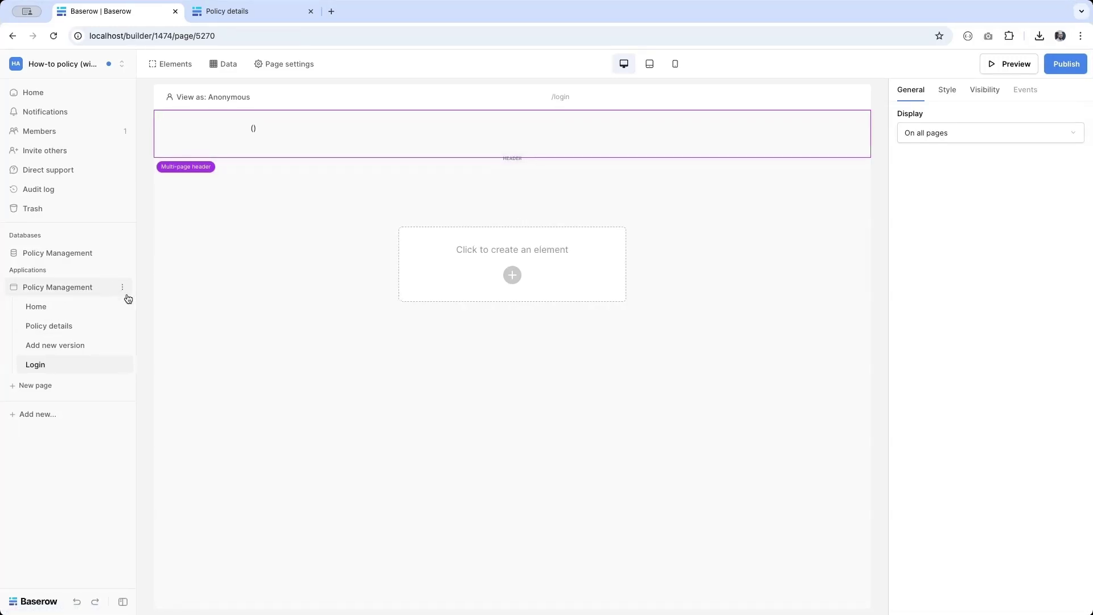
left_click(123, 288)
Step: Set the application's Login Page to the 'Login' page in General settings
left_click(75, 328)
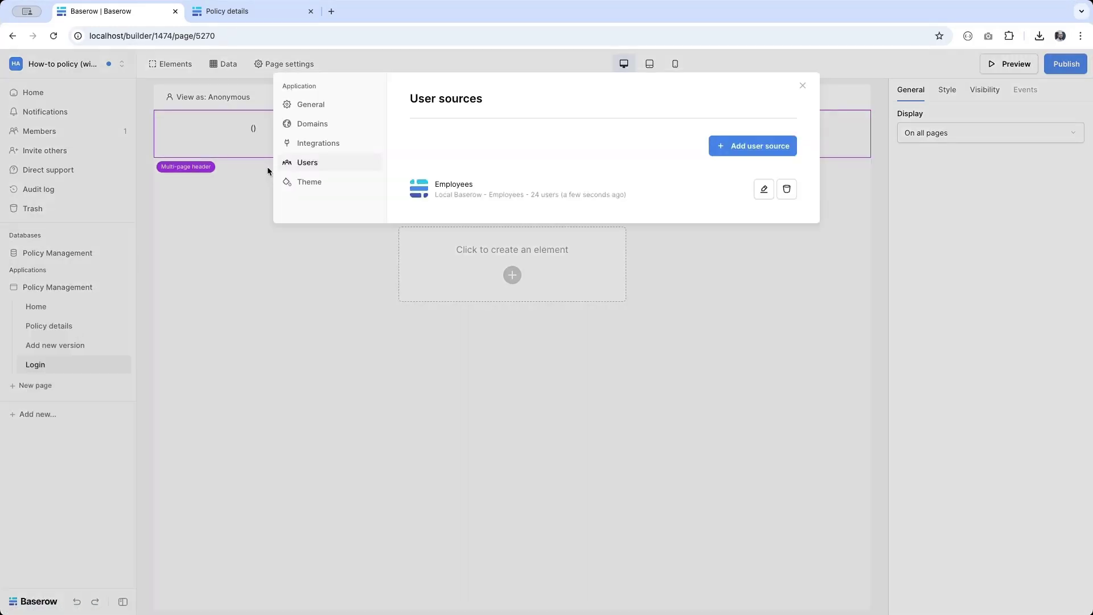
left_click(318, 113)
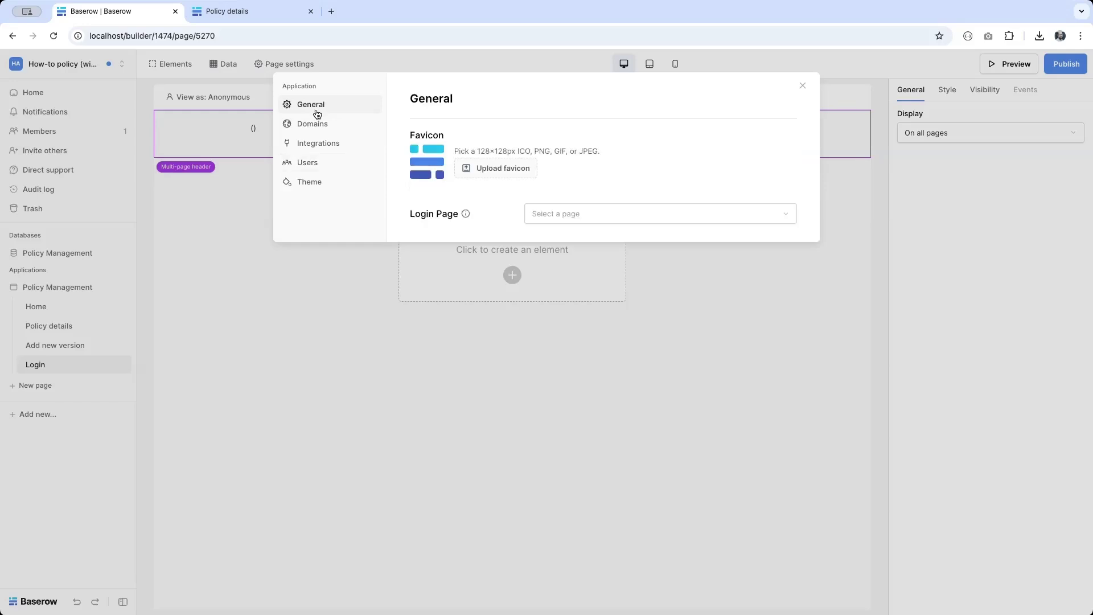
left_click(567, 214)
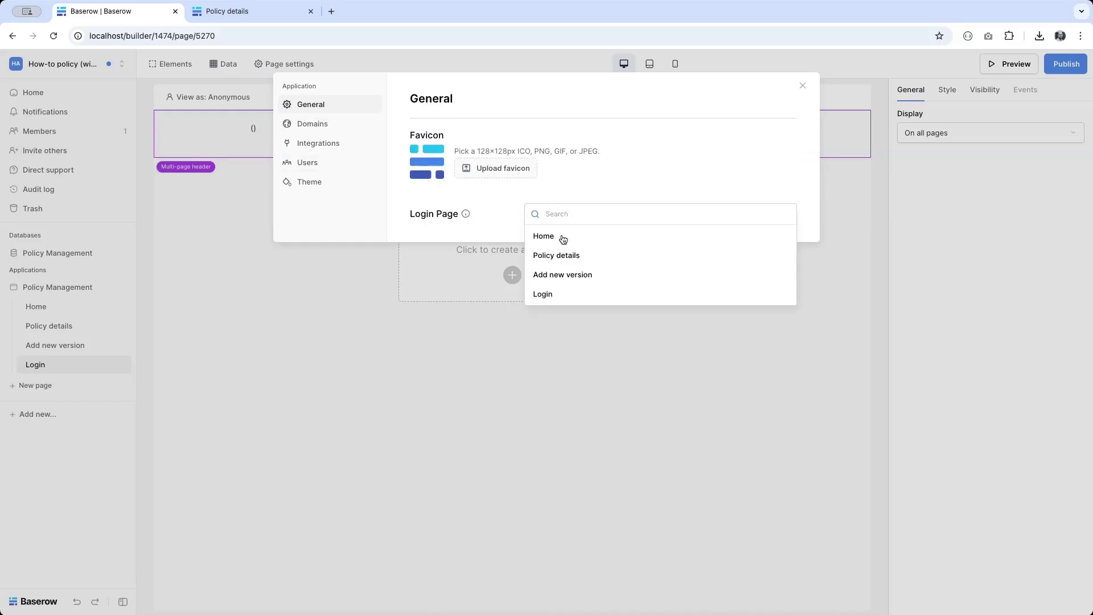
left_click(545, 294)
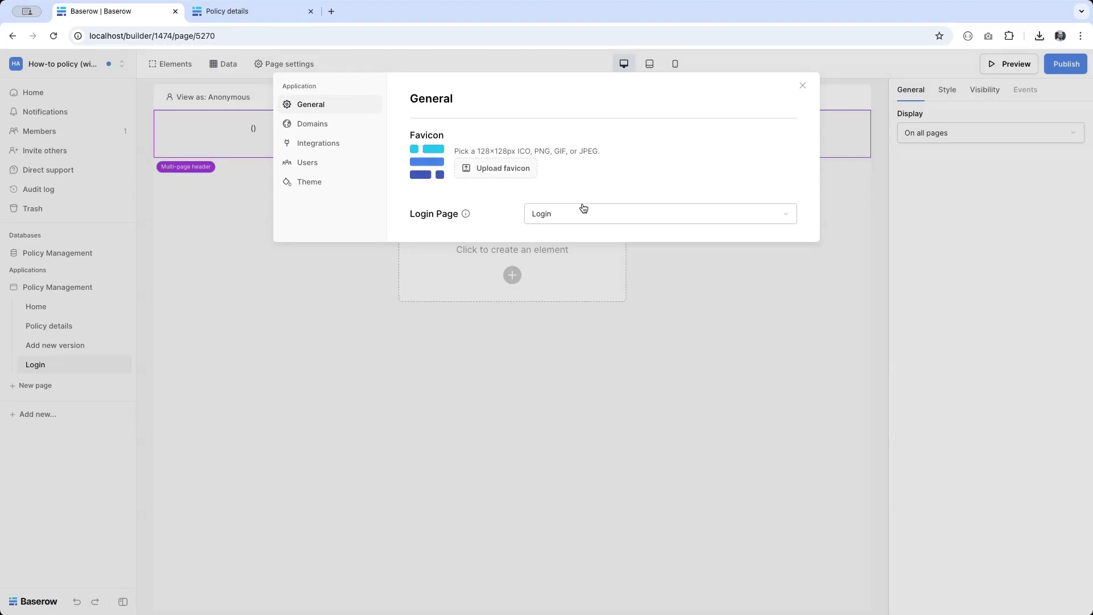
left_click(658, 392)
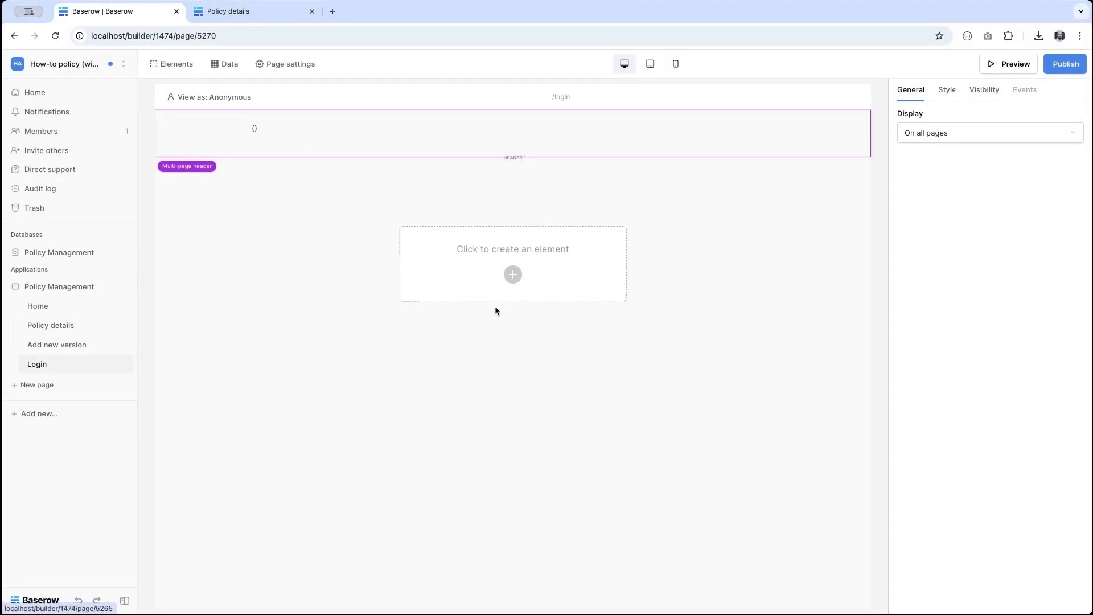
Step: Add a Login form to the Login page using the Employees user source
left_click(513, 277)
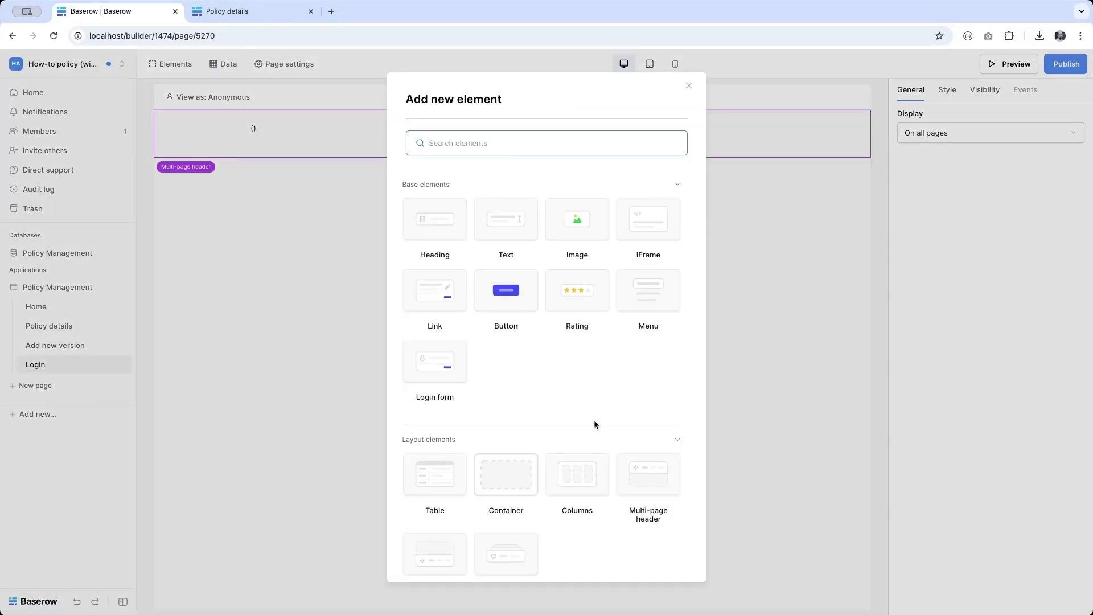
left_click(426, 356)
left_click(1011, 133)
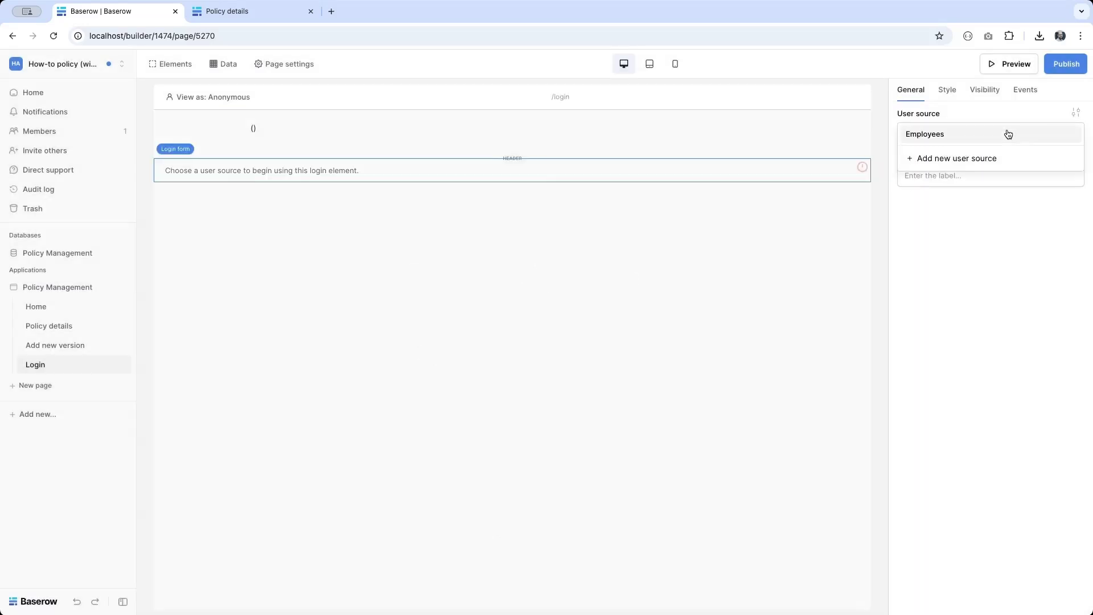
left_click(929, 136)
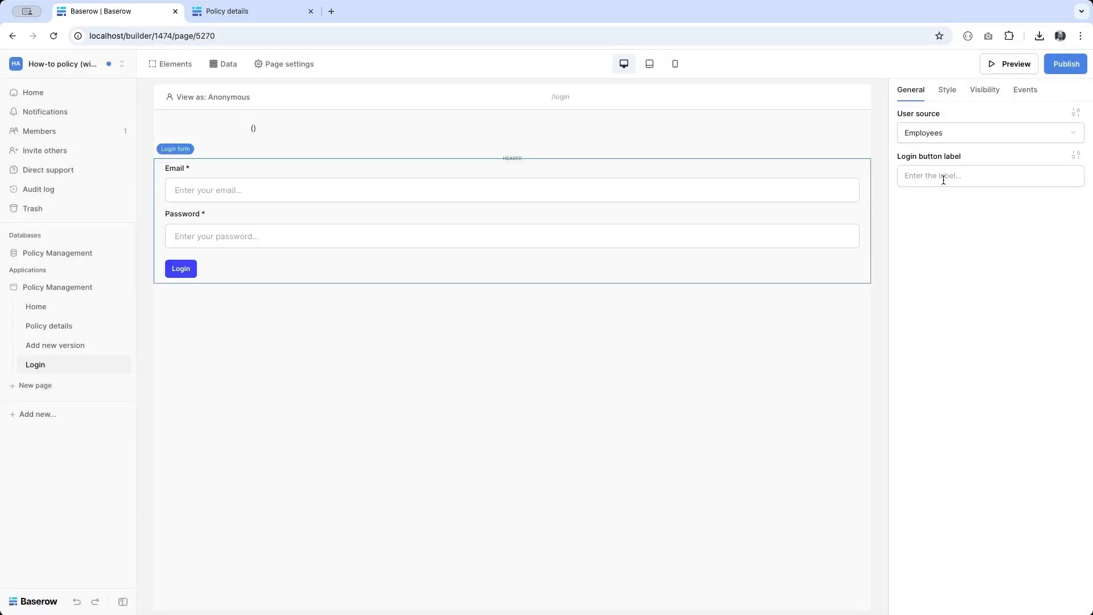
left_click(943, 180)
Step: Label the login button 'Sign in' and make the form Small width
type("Sign in")
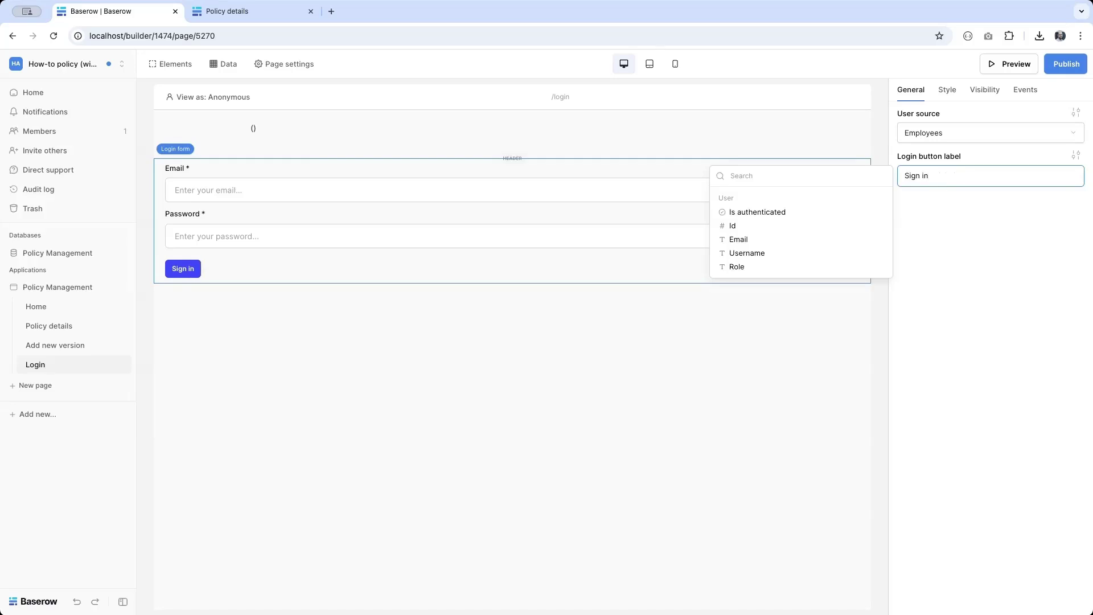
left_click(947, 89)
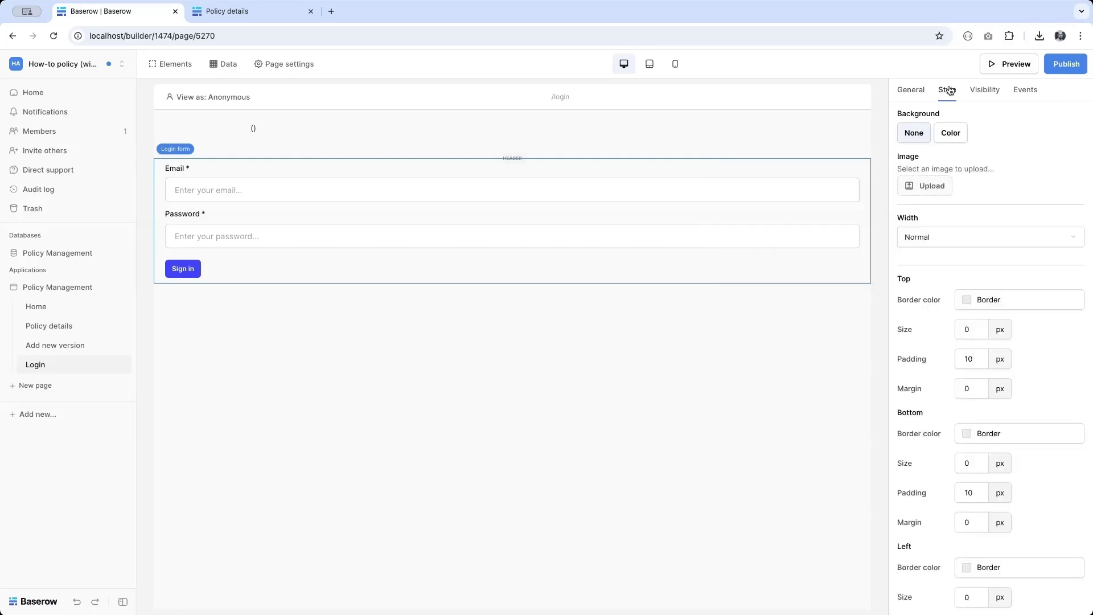
left_click(951, 239)
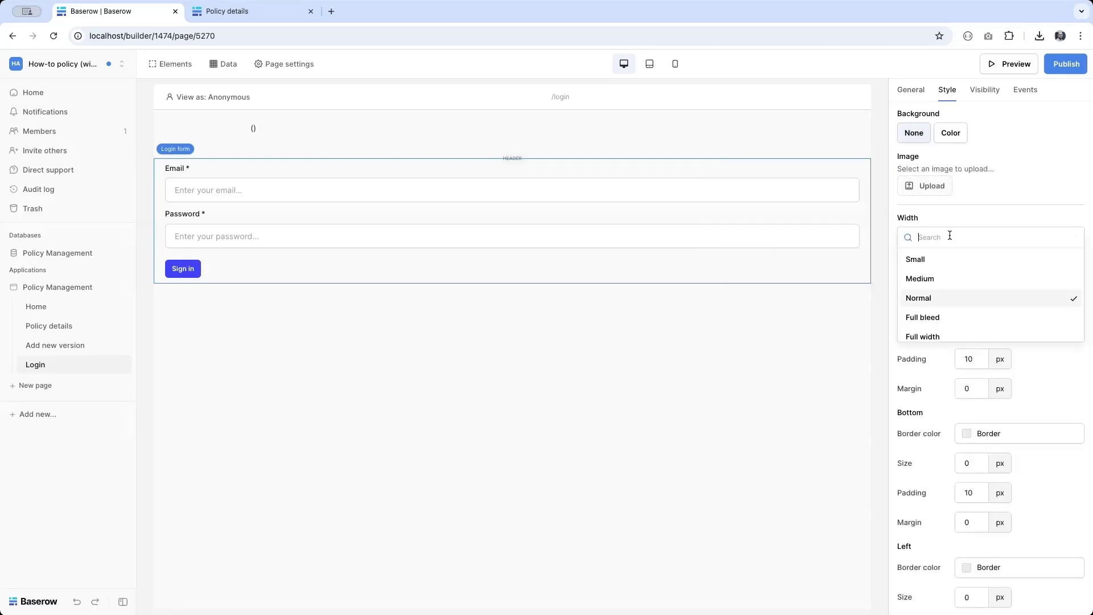
left_click(940, 262)
Step: Give the login form a background in the predefined Border colour
left_click(958, 132)
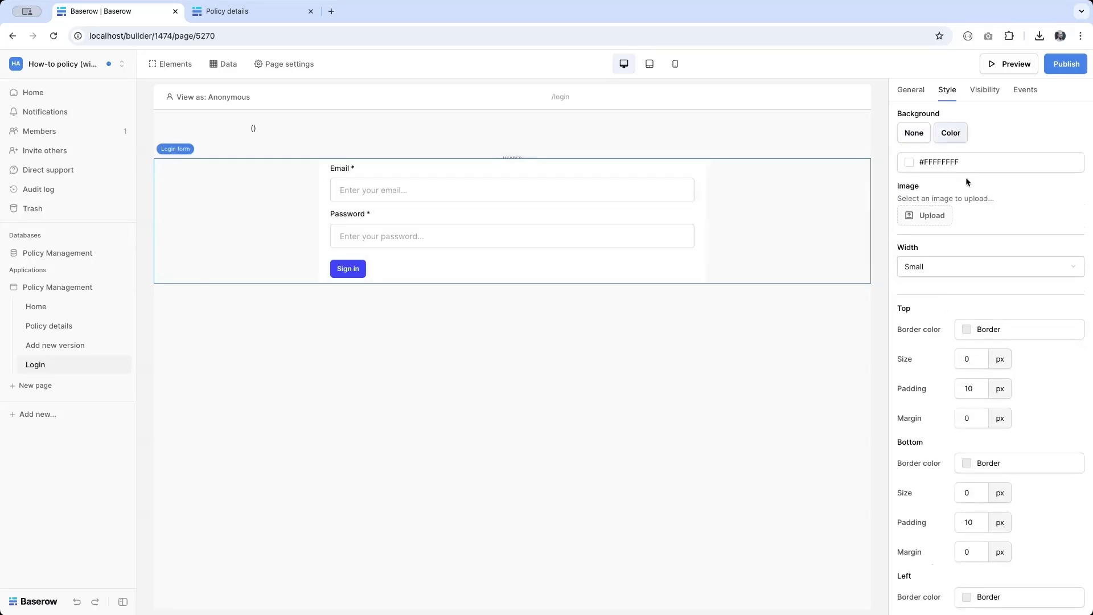
left_click(958, 166)
left_click(978, 367)
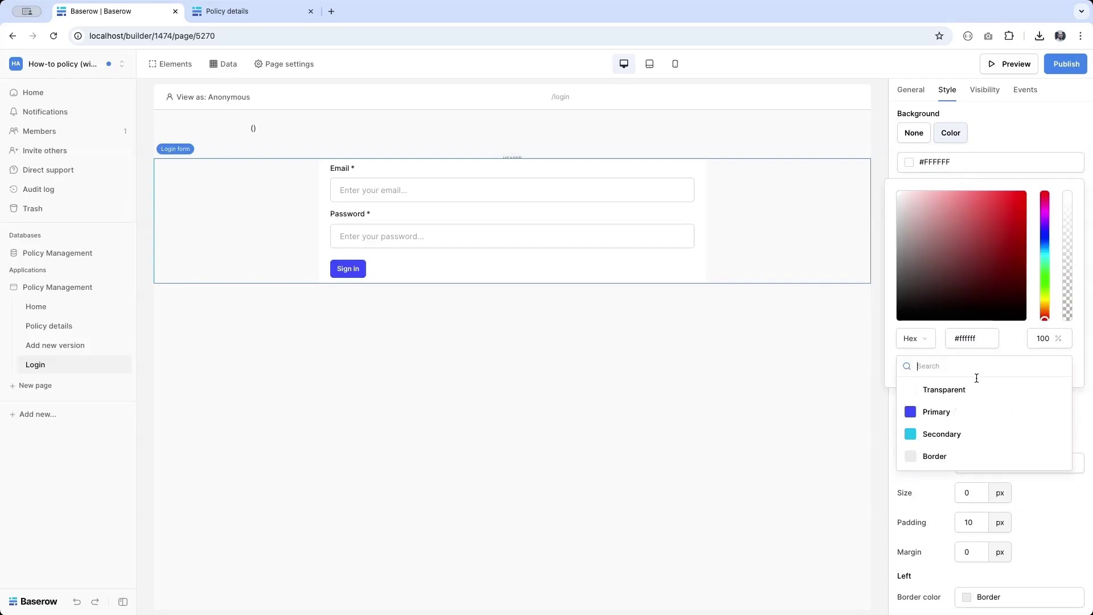
left_click(935, 456)
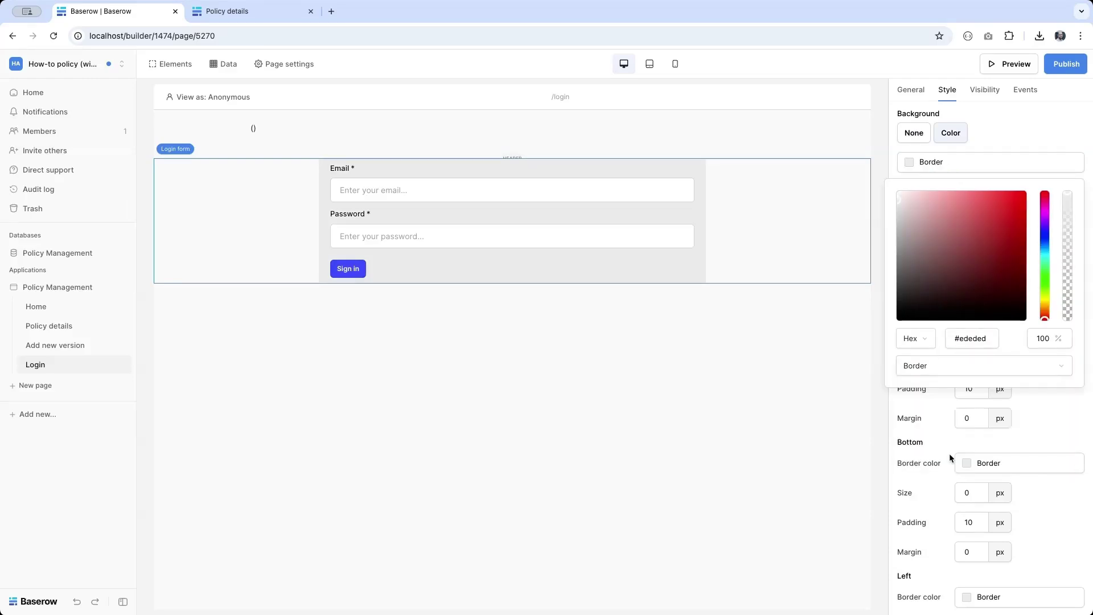
scroll(975, 527, "down", 1)
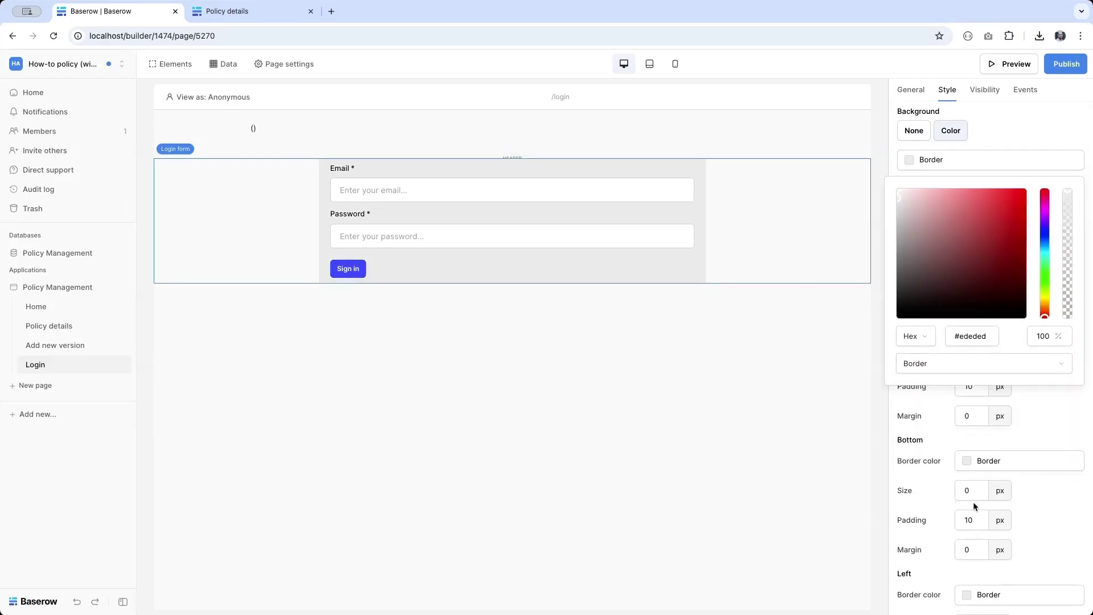
left_click(970, 519)
Step: Set the login form's left and right padding to 50 px
scroll(968, 515, "down", 3)
left_click(963, 481)
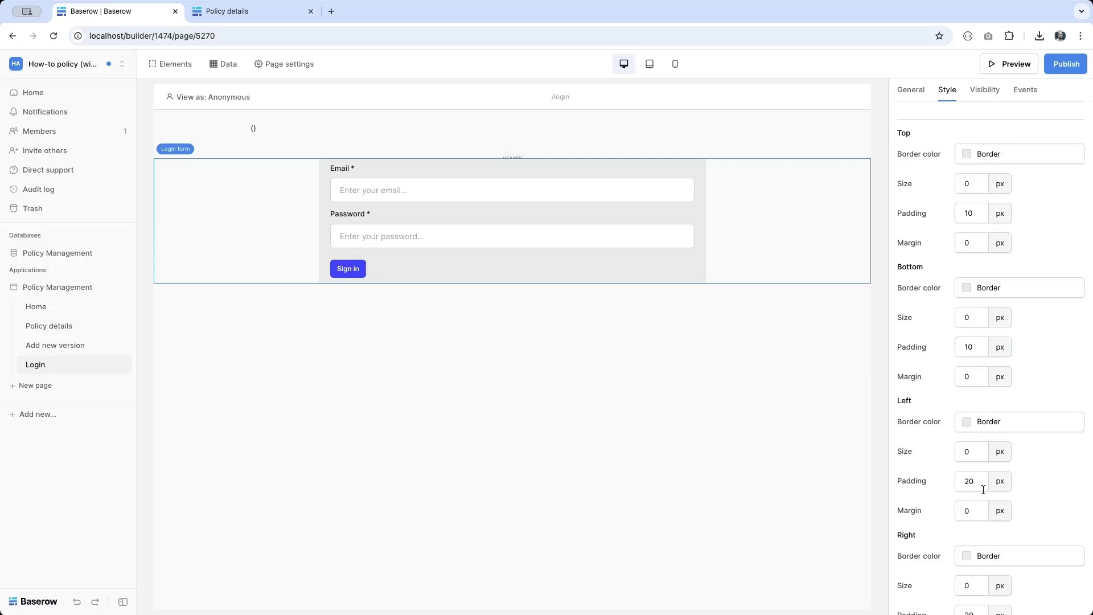
key("Delete")
type("5")
scroll(1020, 501, "down", 2)
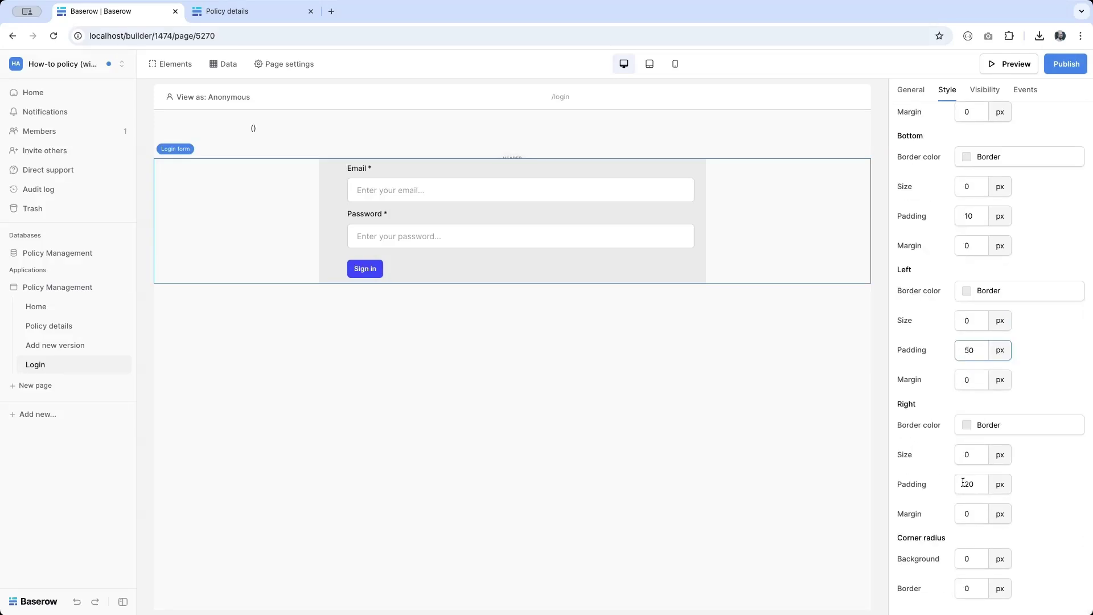
left_click(965, 484)
type("5")
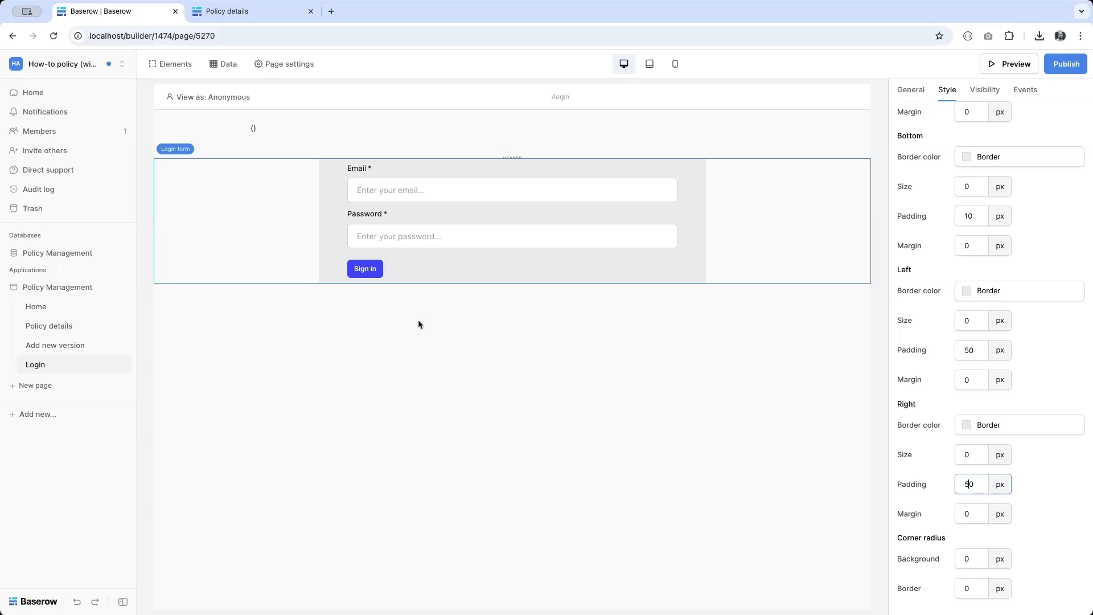
mouse_move(476, 227)
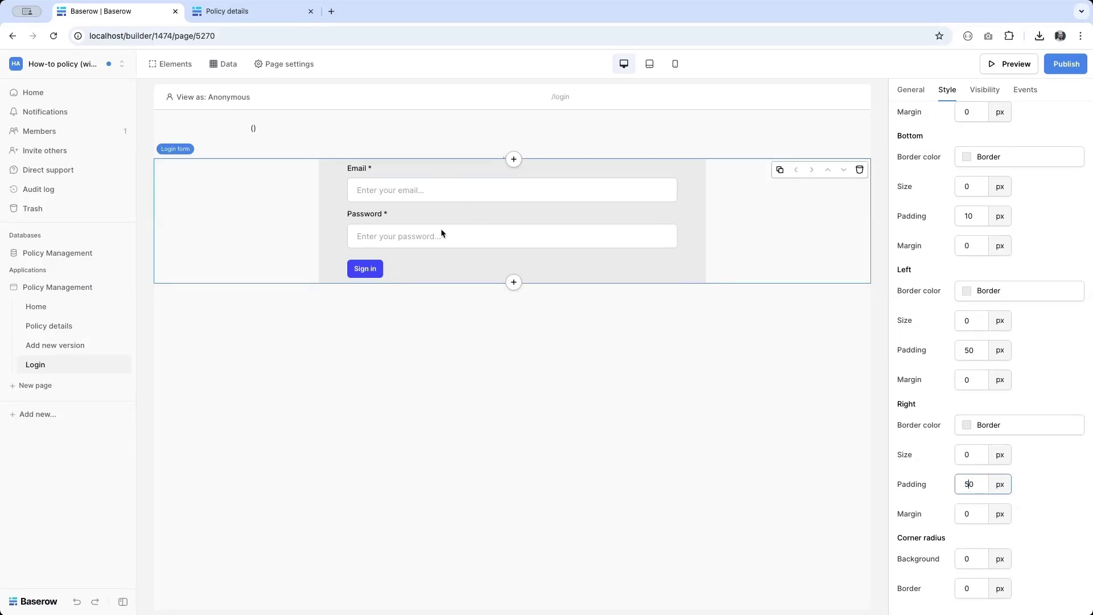
Step: Restrict the Home and Policy details pages to logged-in visitors
left_click(257, 128)
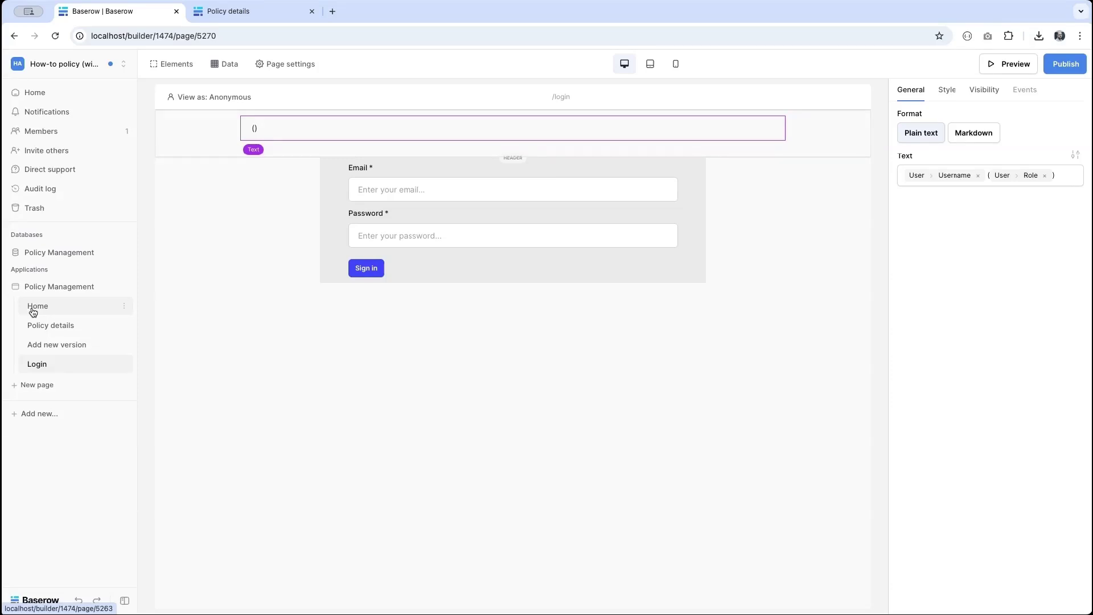
left_click(30, 303)
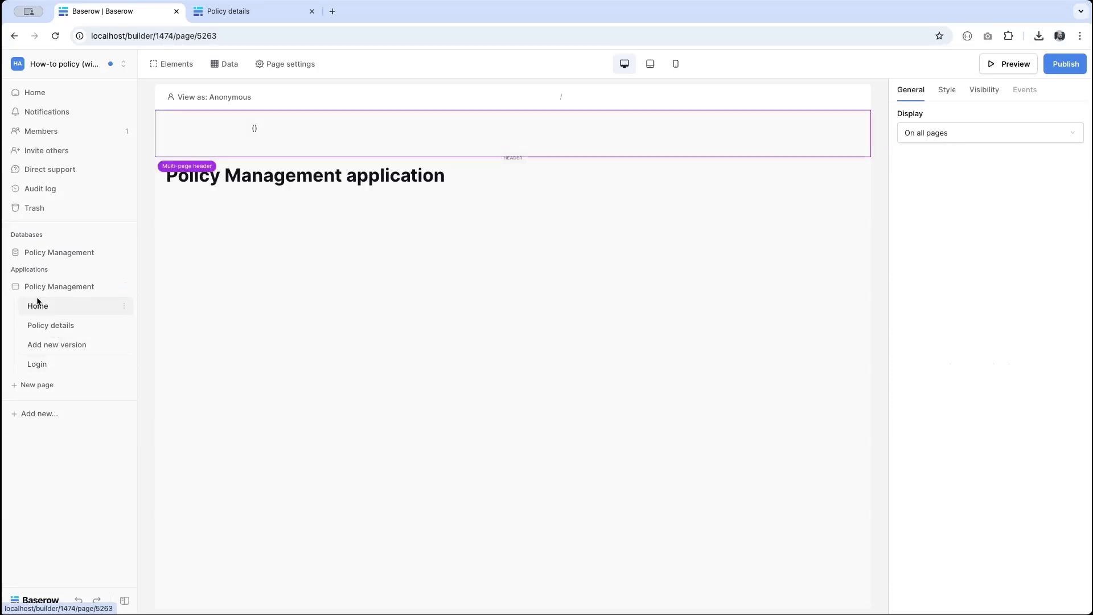
left_click(282, 64)
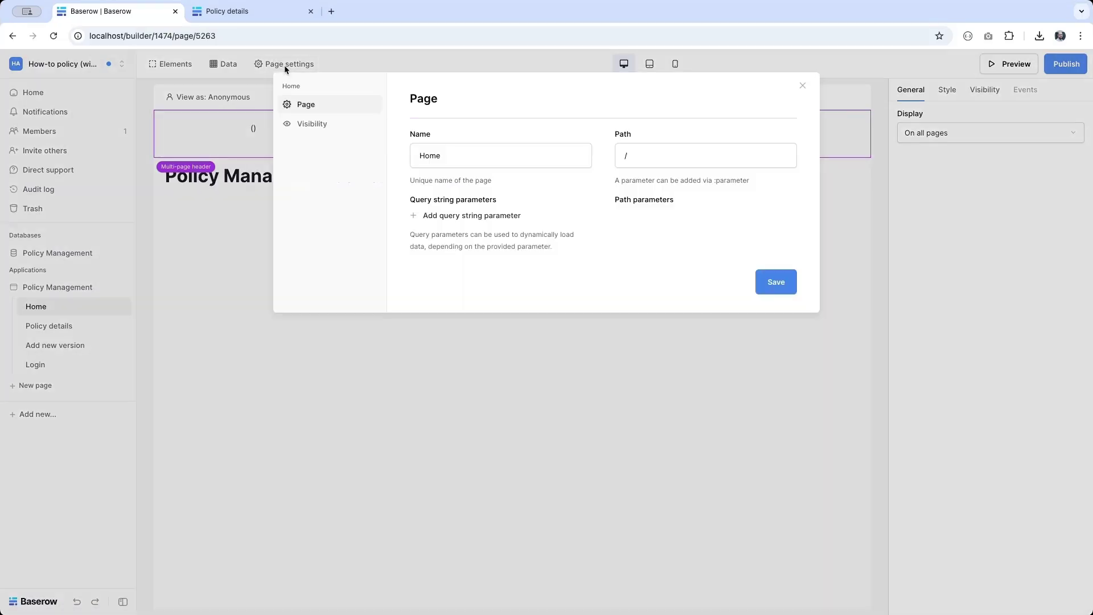
left_click(313, 132)
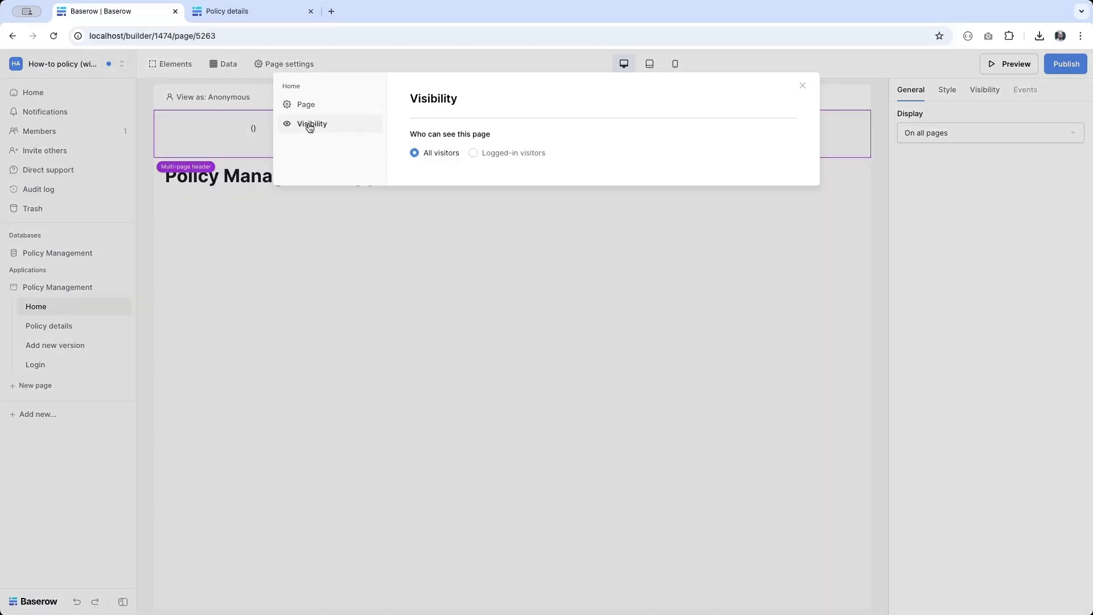
left_click(510, 155)
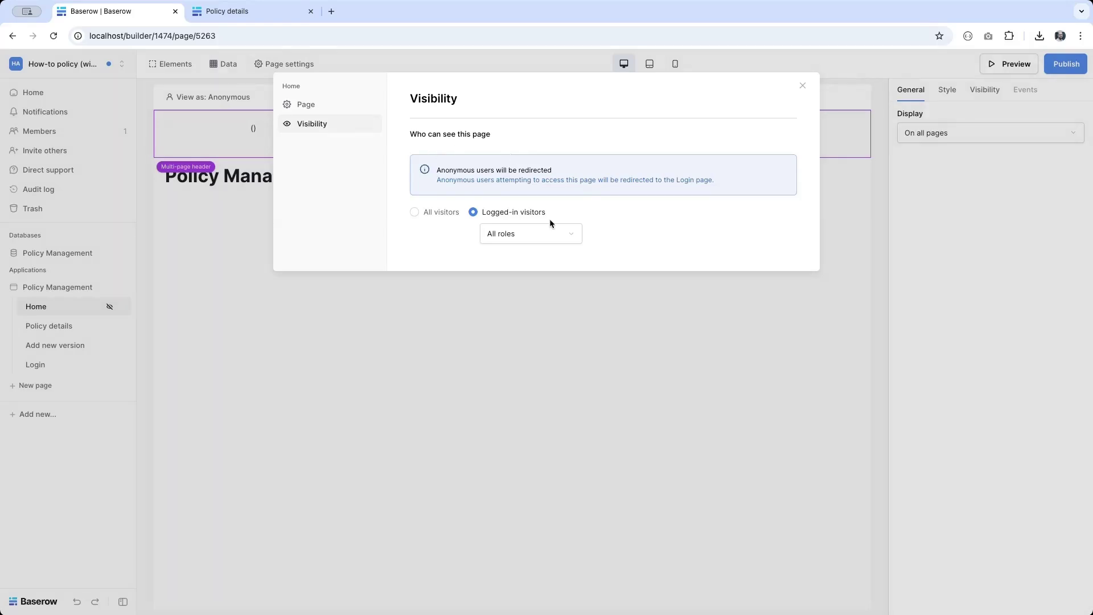
left_click(50, 326)
left_click(259, 64)
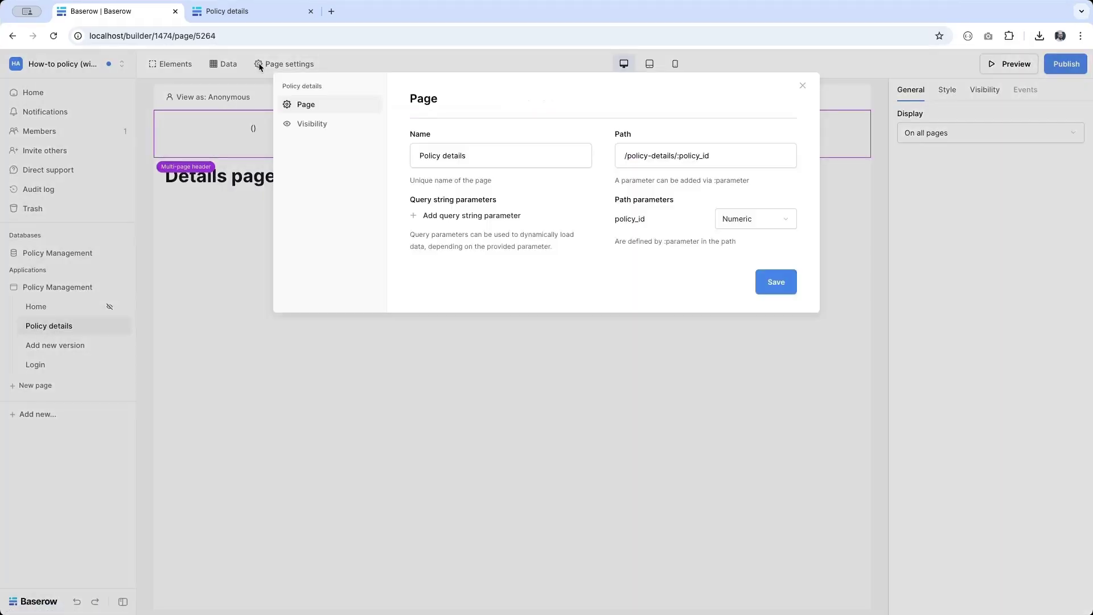
left_click(353, 130)
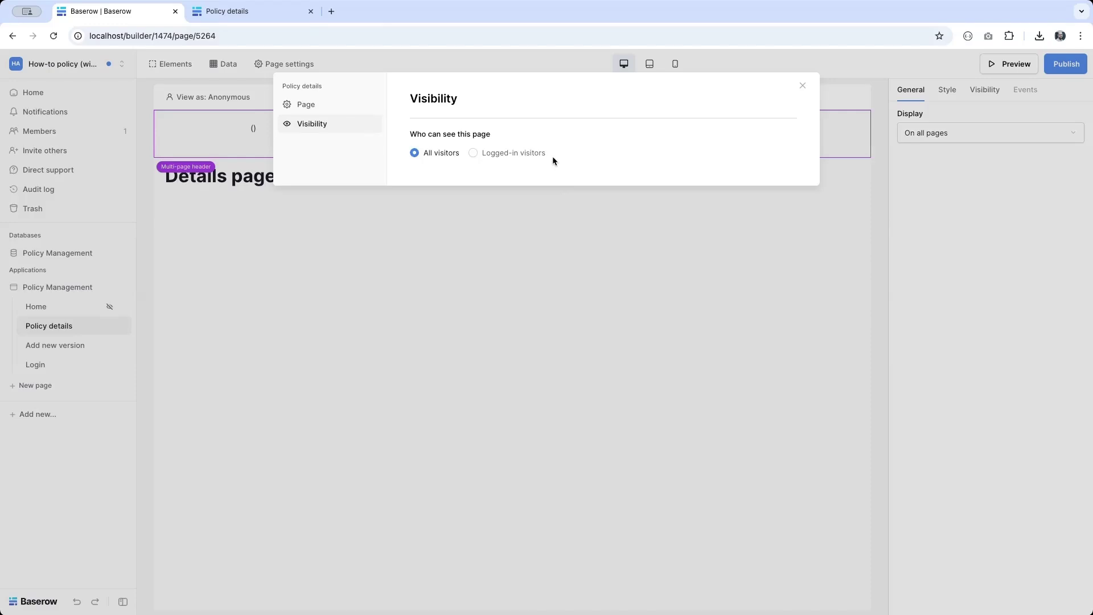
left_click(515, 155)
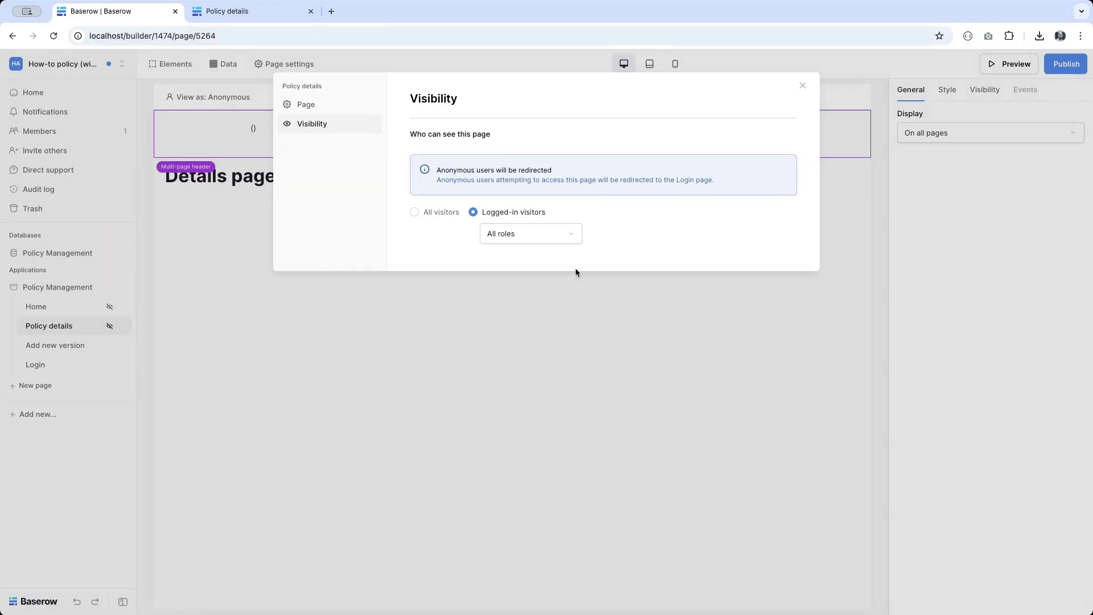
Step: Make the Add new version page visible only to logged-in visitors with the Owner role
left_click(39, 346)
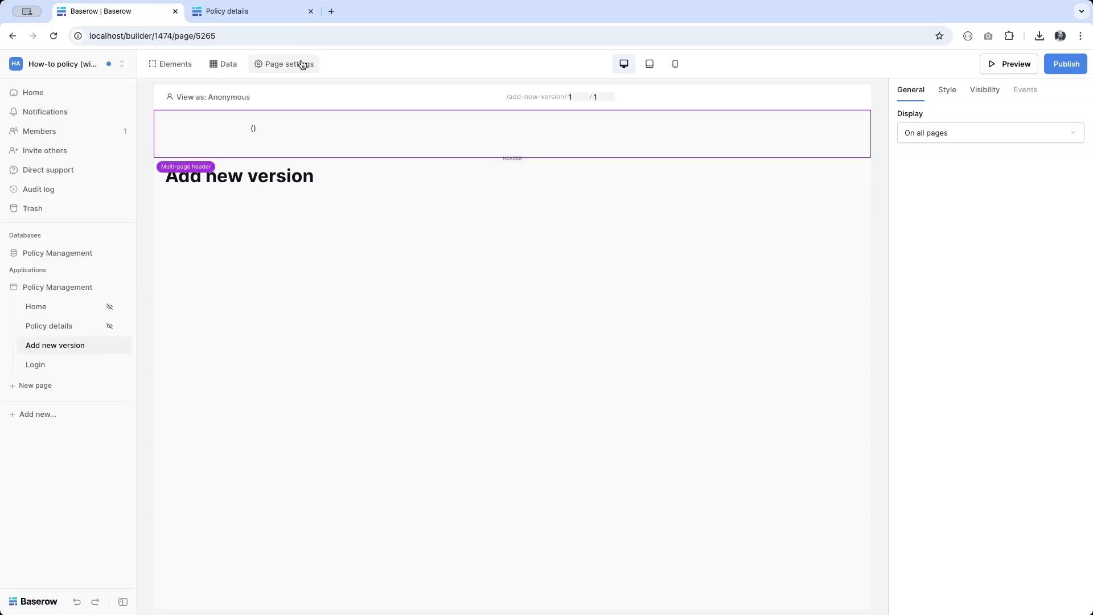
left_click(303, 64)
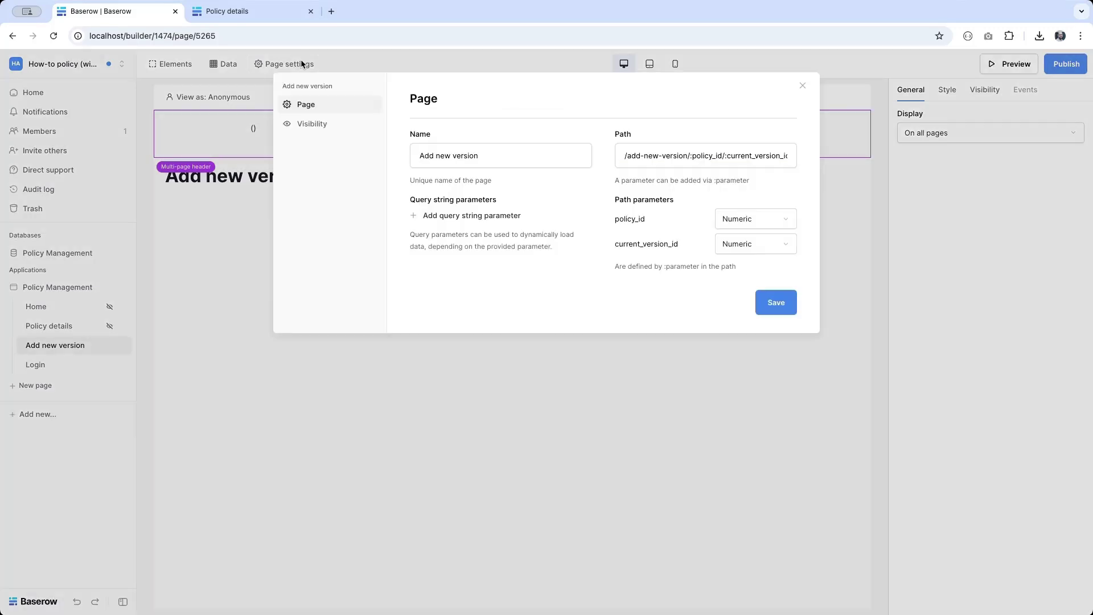
left_click(309, 124)
left_click(513, 154)
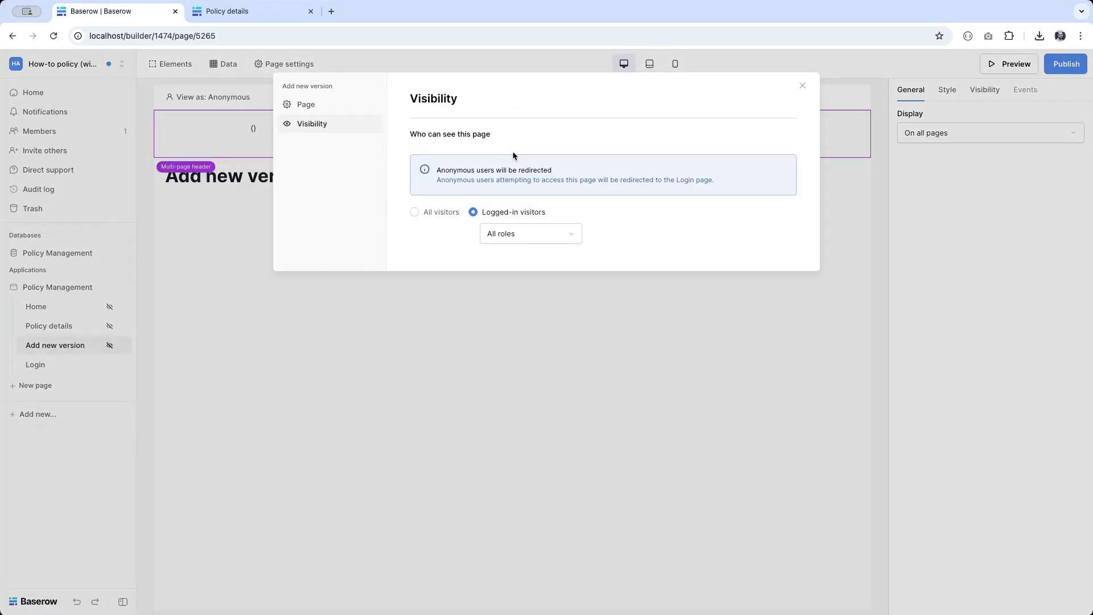
left_click(525, 239)
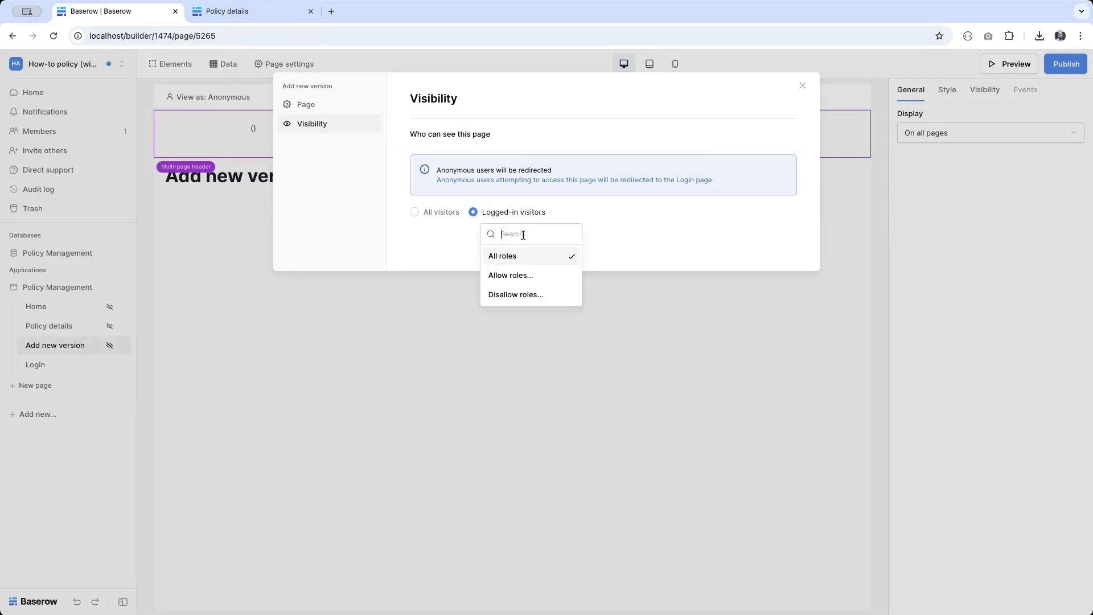
left_click(523, 272)
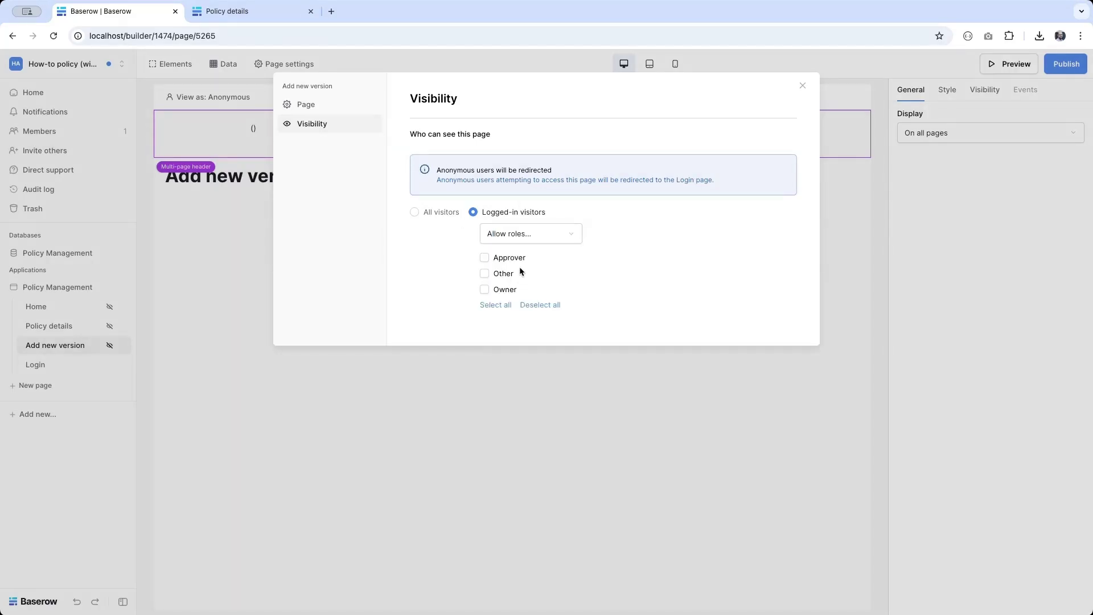
left_click(496, 292)
left_click(66, 256)
left_click(57, 254)
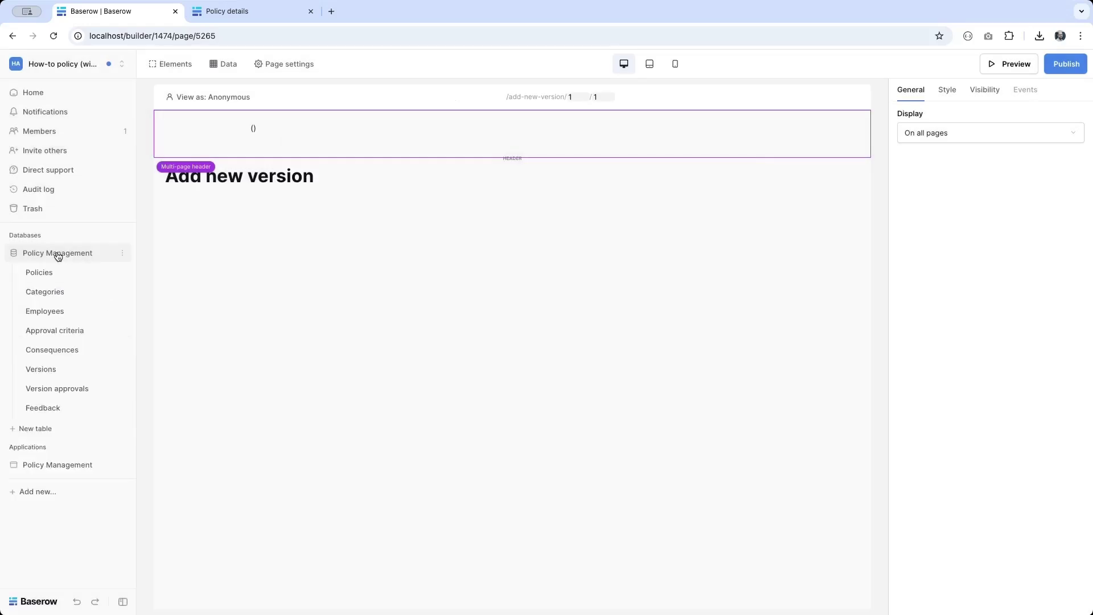
Step: Check the user roles in the Employees table, then open the Policy details page for editing
left_click(51, 310)
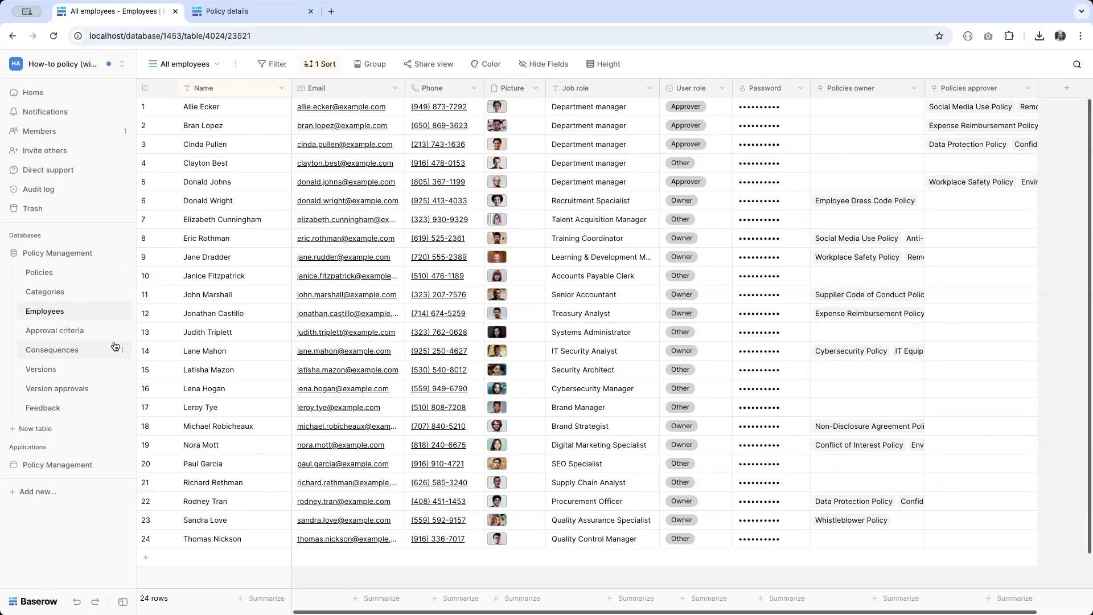
left_click(67, 465)
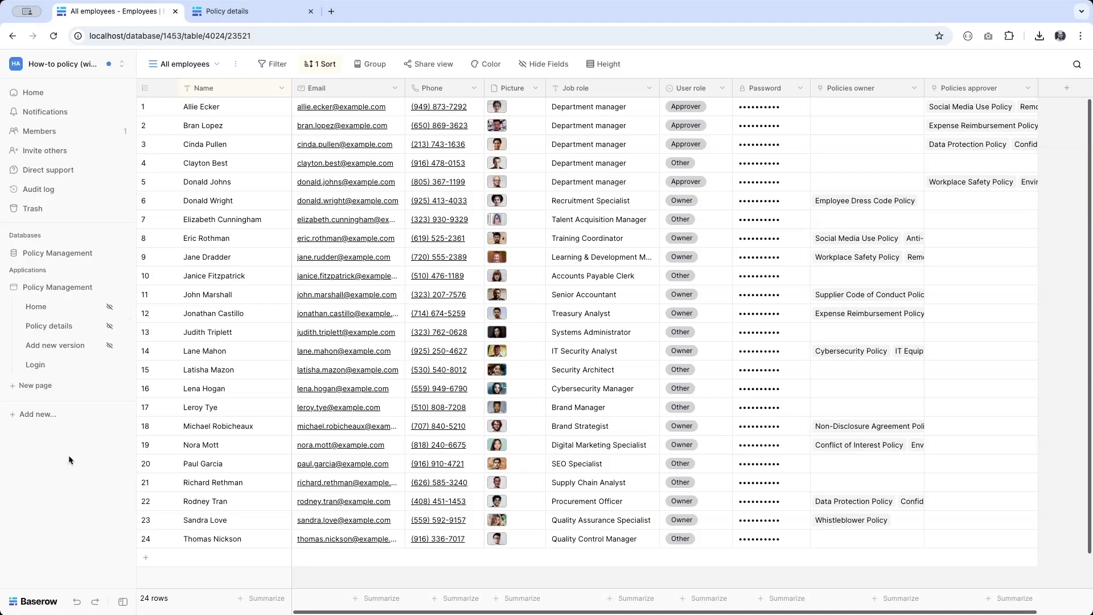
left_click(48, 324)
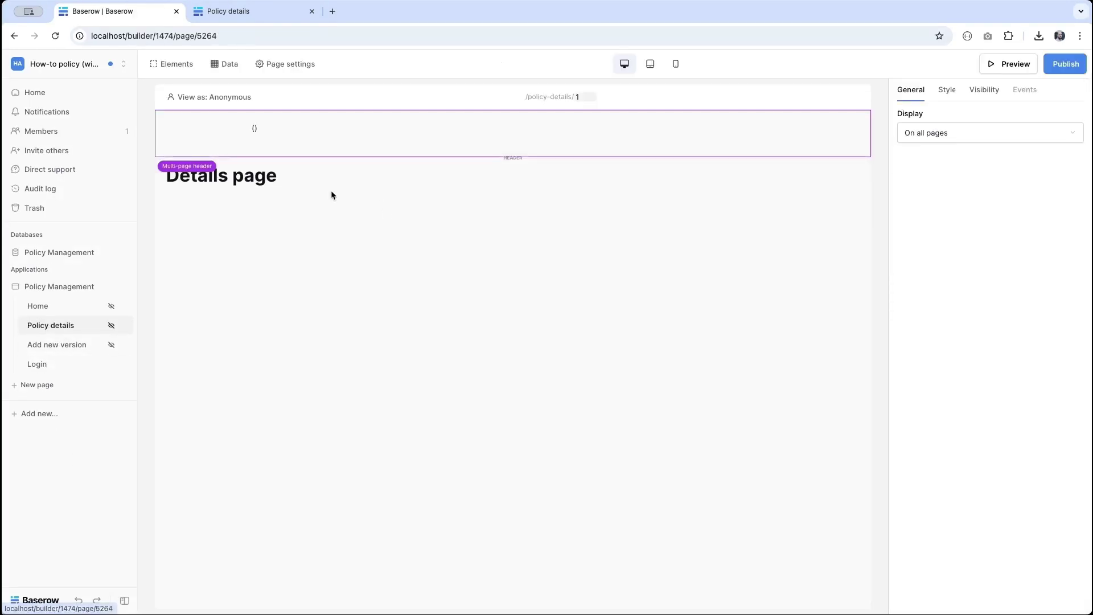
Step: Add a button-style link labelled 'Create new version' below the Details page heading
left_click(259, 175)
left_click(513, 194)
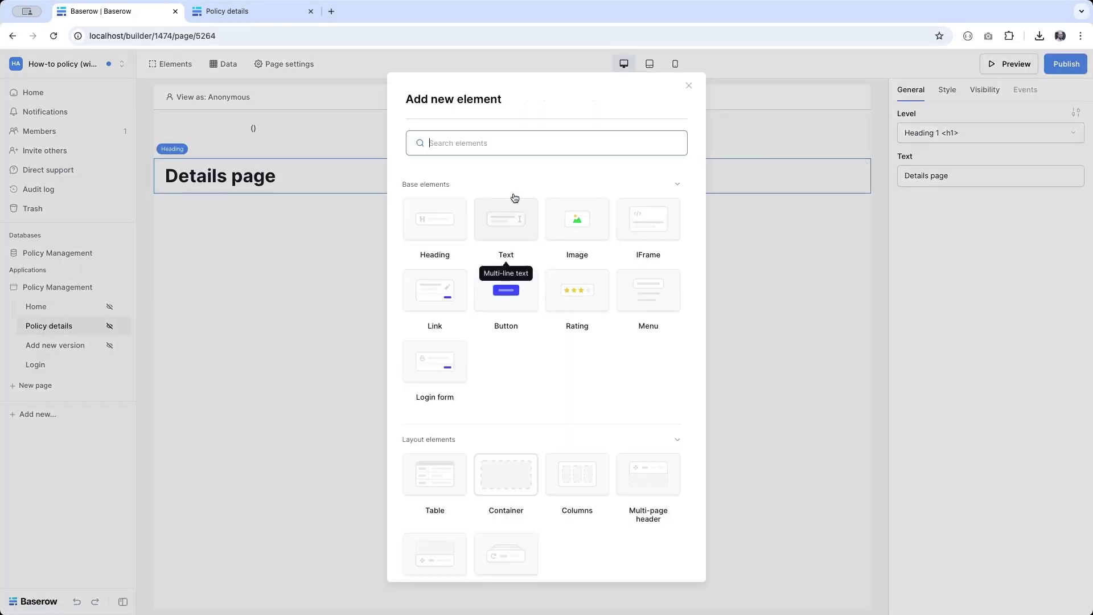
left_click(438, 293)
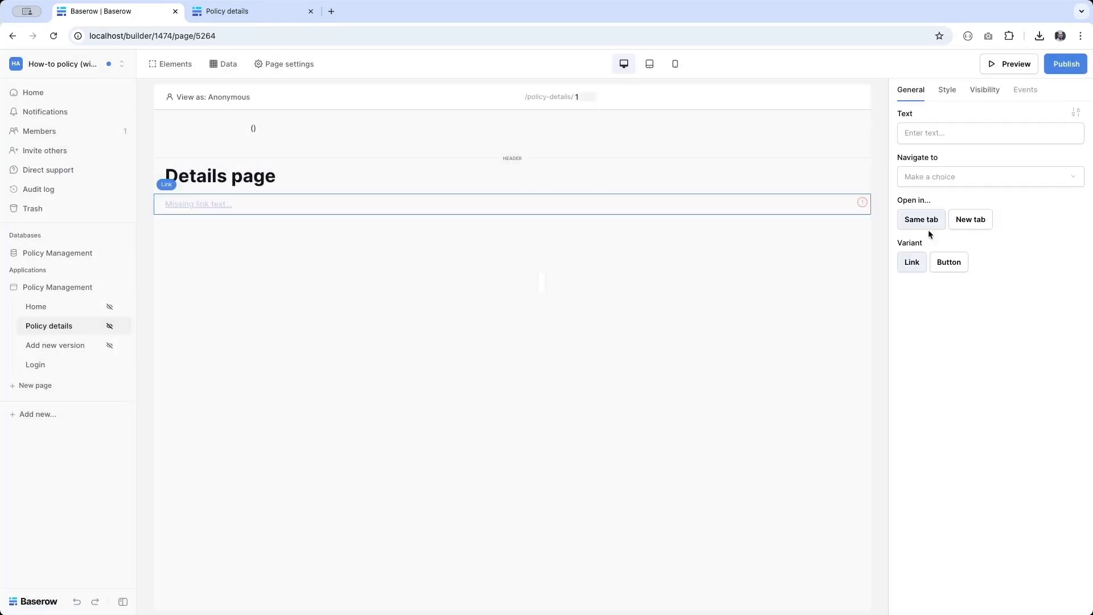
left_click(949, 265)
left_click(930, 136)
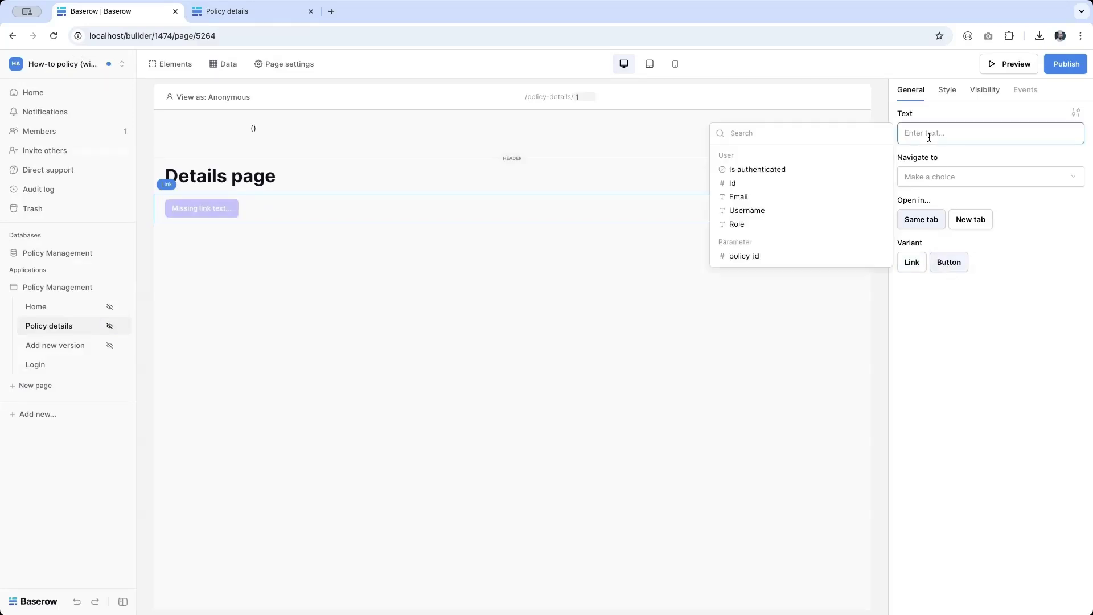
type("Create new version")
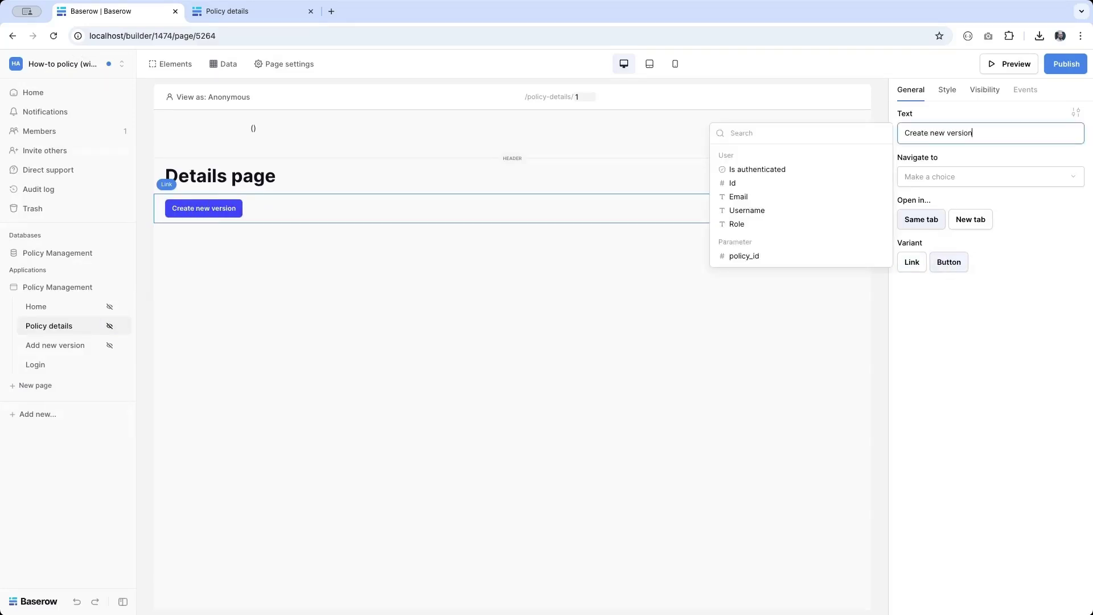
Step: Link the button to Add new version with policy_id and current_version_id both set to 1
left_click(1006, 176)
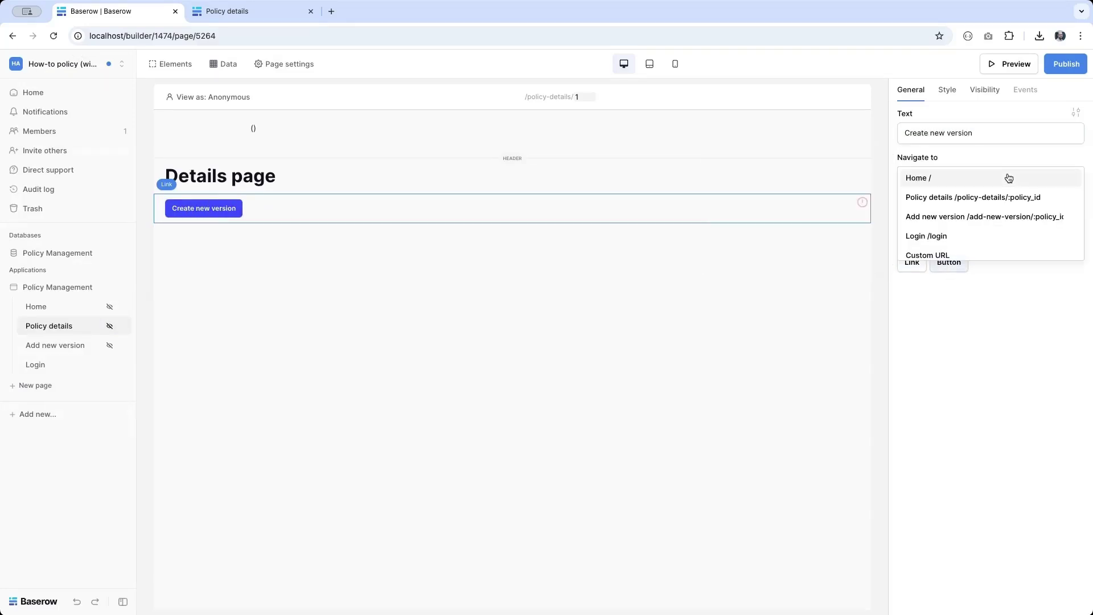
left_click(979, 221)
left_click(966, 208)
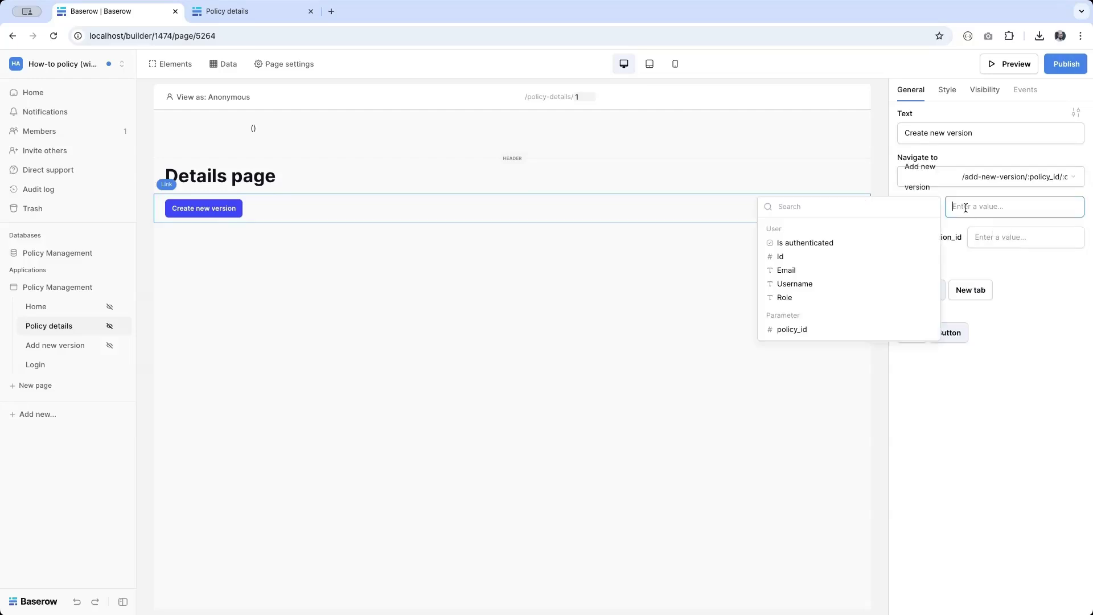
type("1")
key("Tab")
type("1")
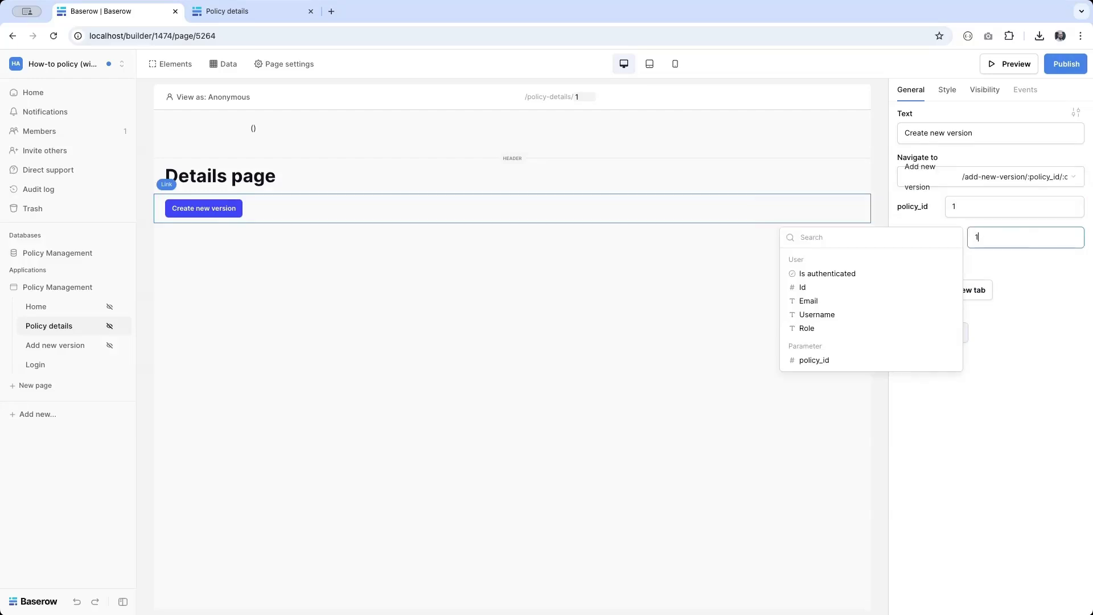
left_click(1003, 386)
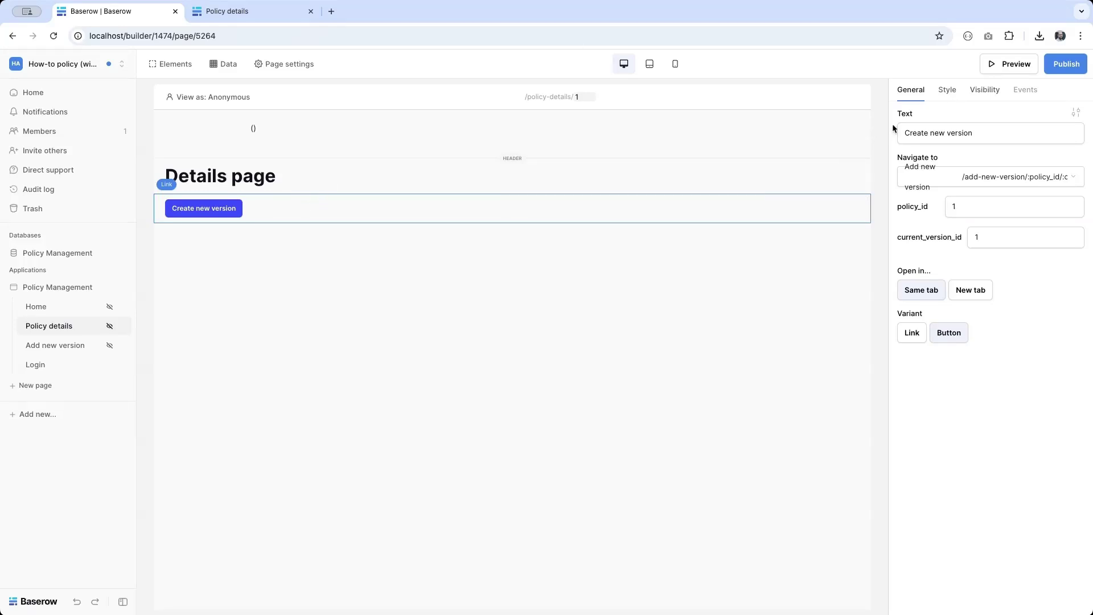
left_click(986, 91)
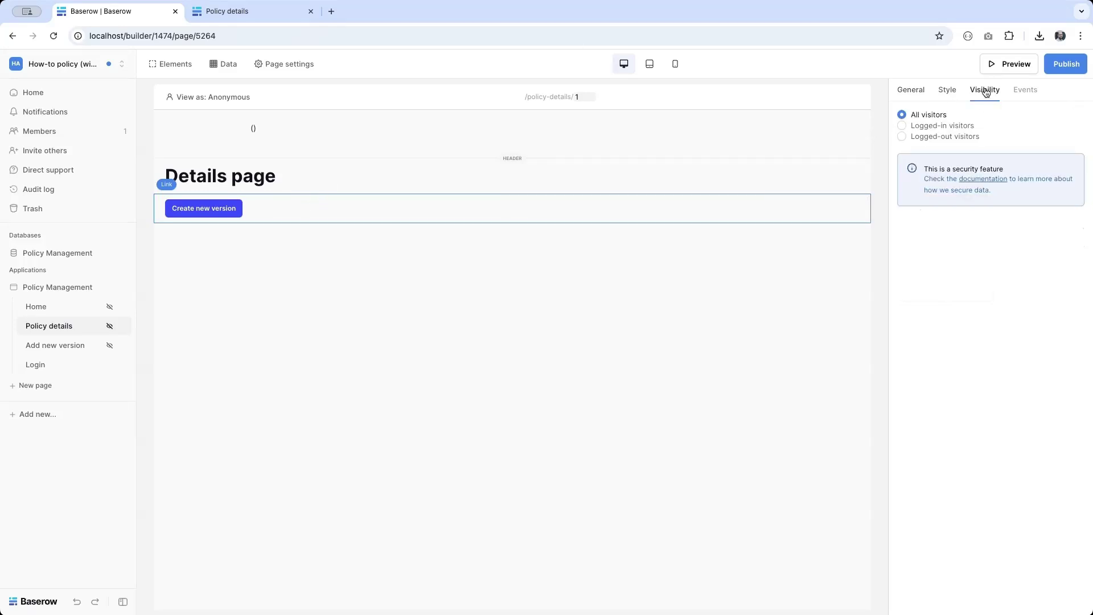
Step: Limit the Create new version button to logged-in visitors with the Owner role
left_click(944, 126)
left_click(932, 148)
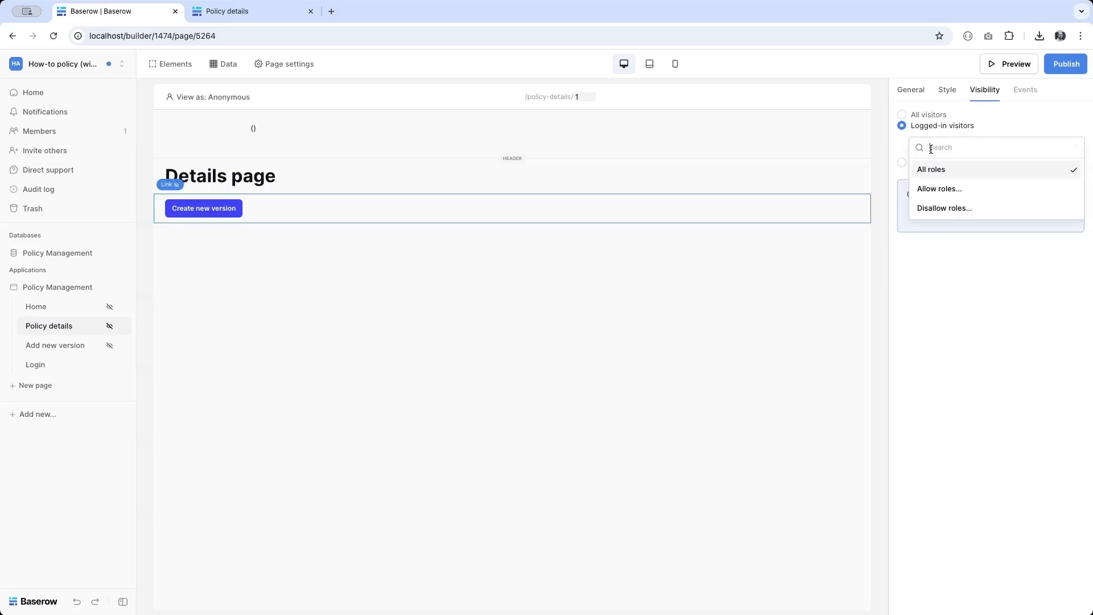
left_click(932, 189)
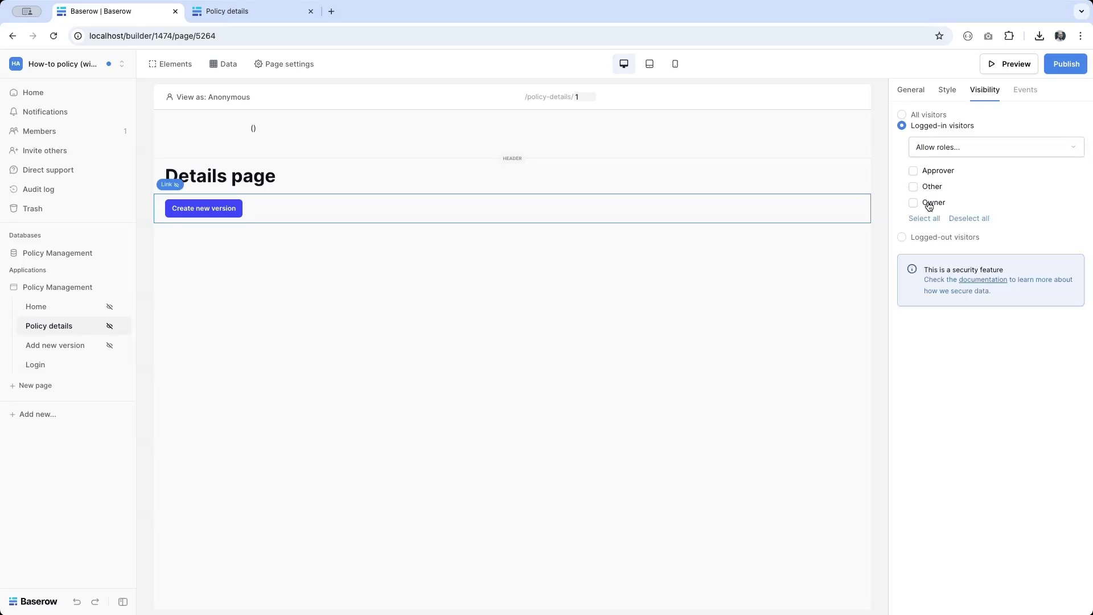
left_click(929, 205)
Step: Publish the site to how-to-policy.localhost and view the live Policy details page
left_click(1066, 64)
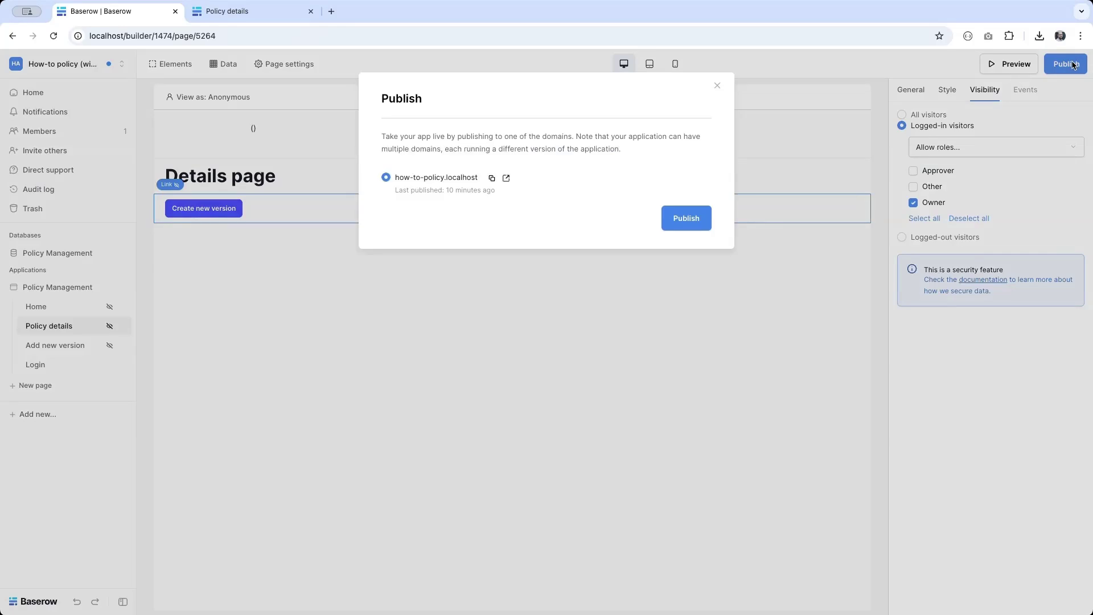
left_click(689, 218)
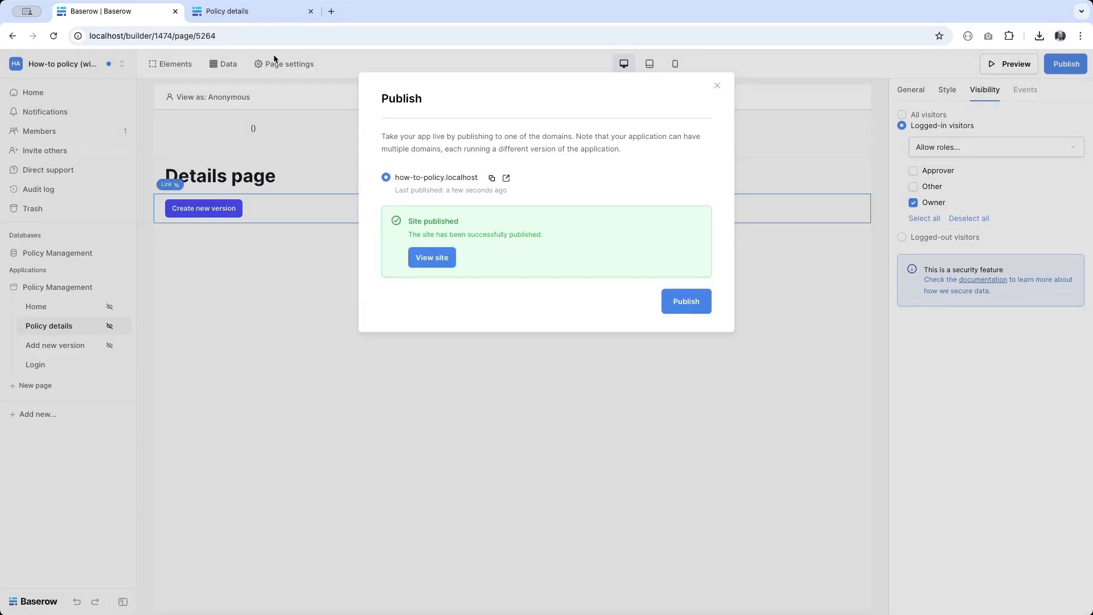
left_click(209, 17)
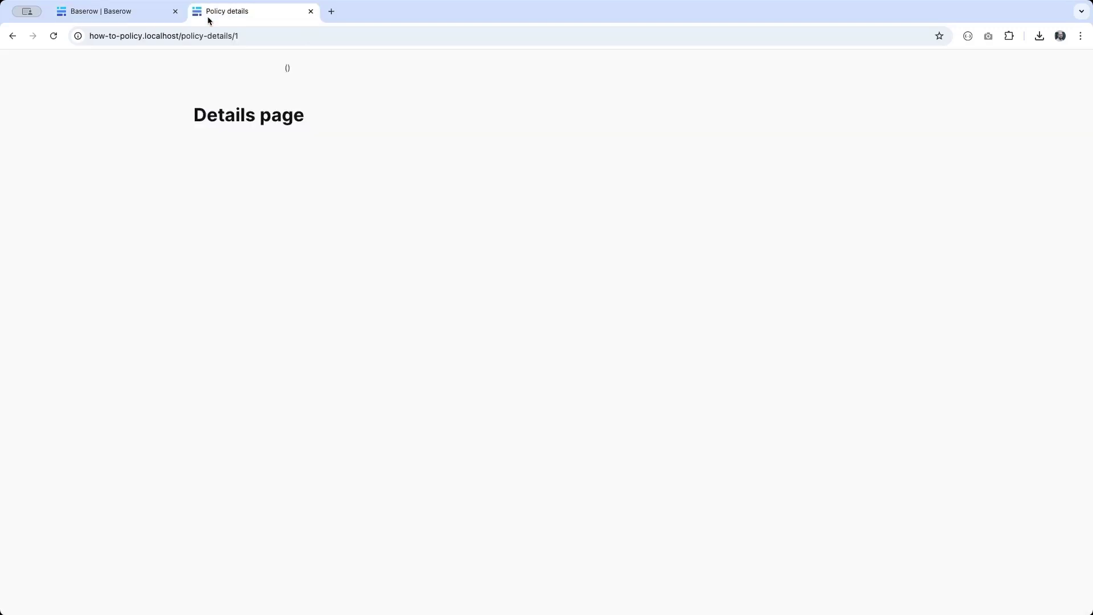
Step: Reload the live page, sign in with the Owner's e-mail and password, and open Add new version
left_click(54, 36)
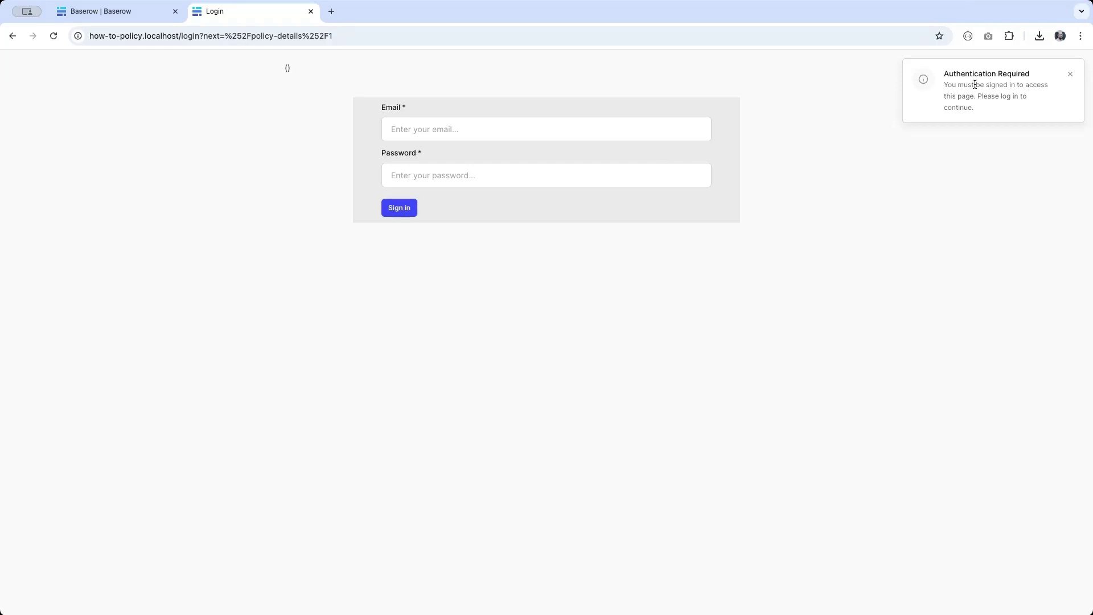
left_click(400, 131)
type("lane.mahon")
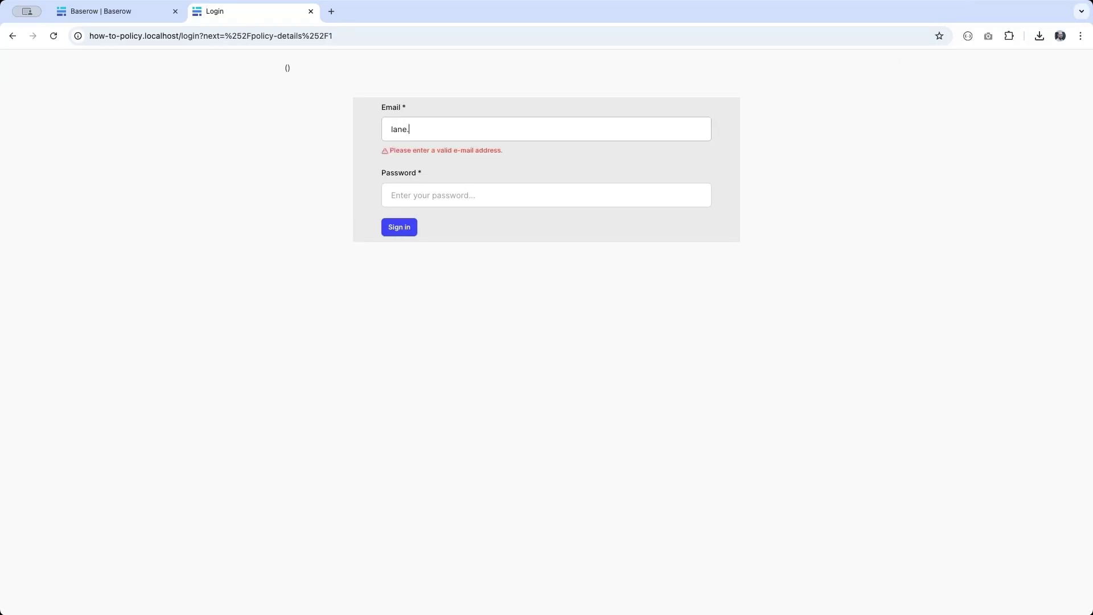
type("@example.com")
key("Tab")
type("********")
key("Return")
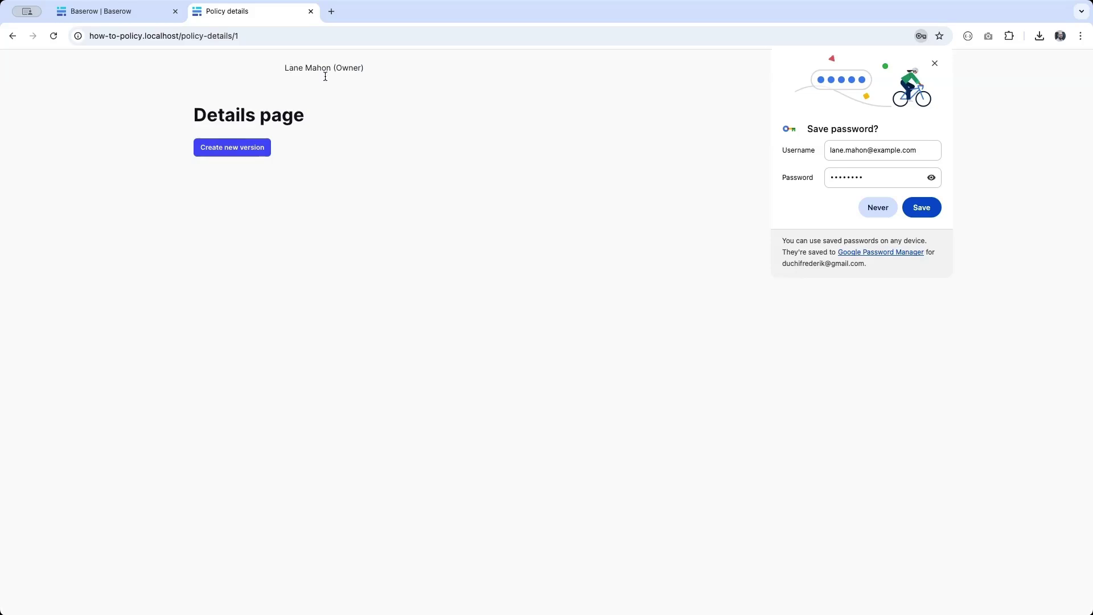
left_click(234, 148)
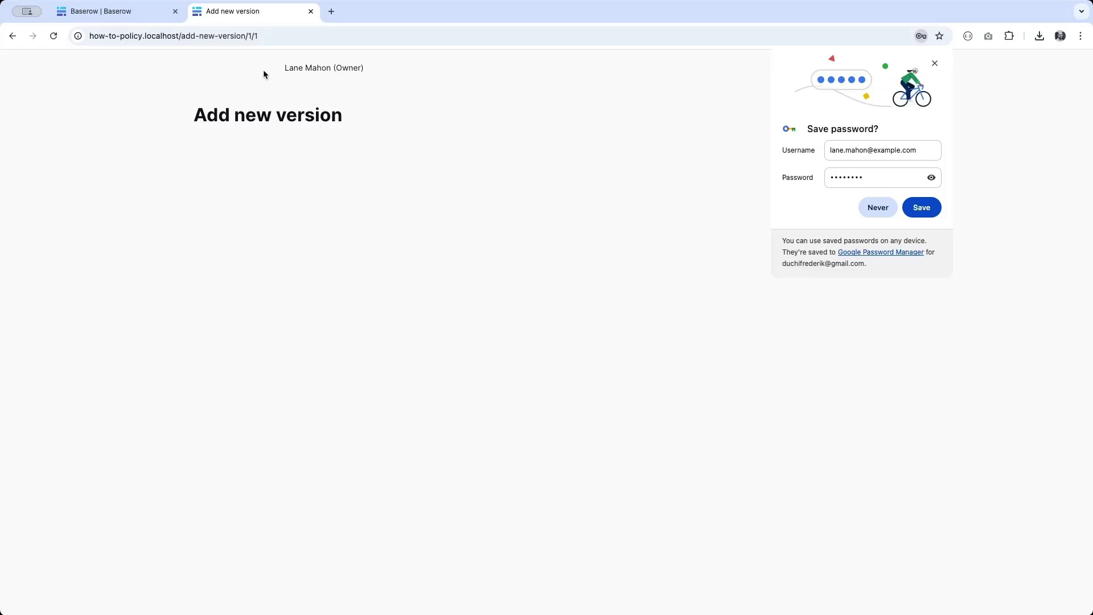
Step: Back in the builder, add a button element to the Policy details header
left_click(146, 16)
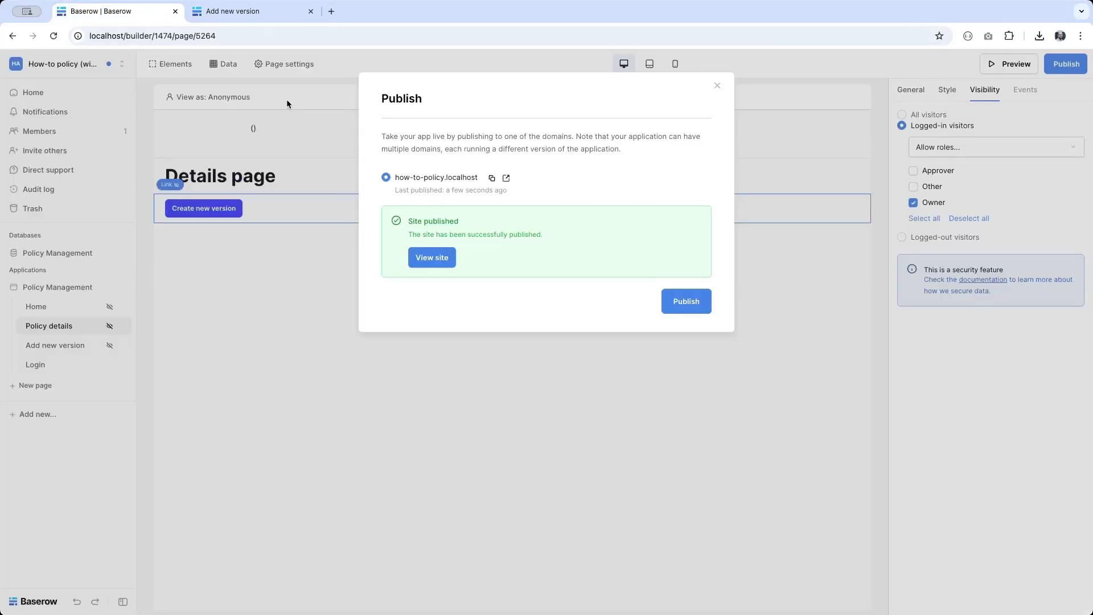
left_click(273, 129)
left_click(262, 126)
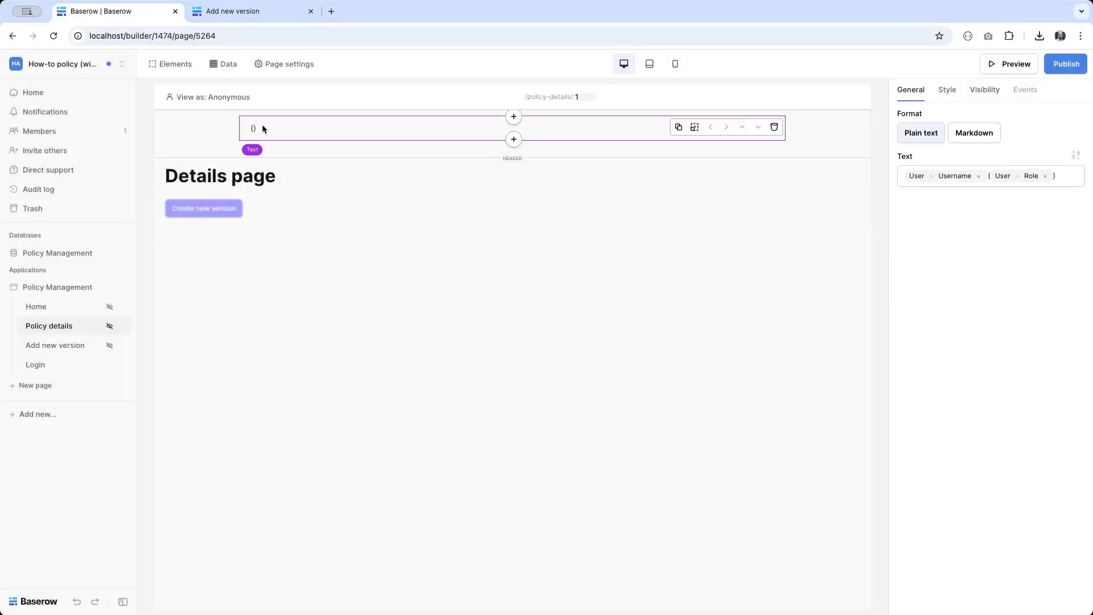
left_click(514, 140)
left_click(503, 285)
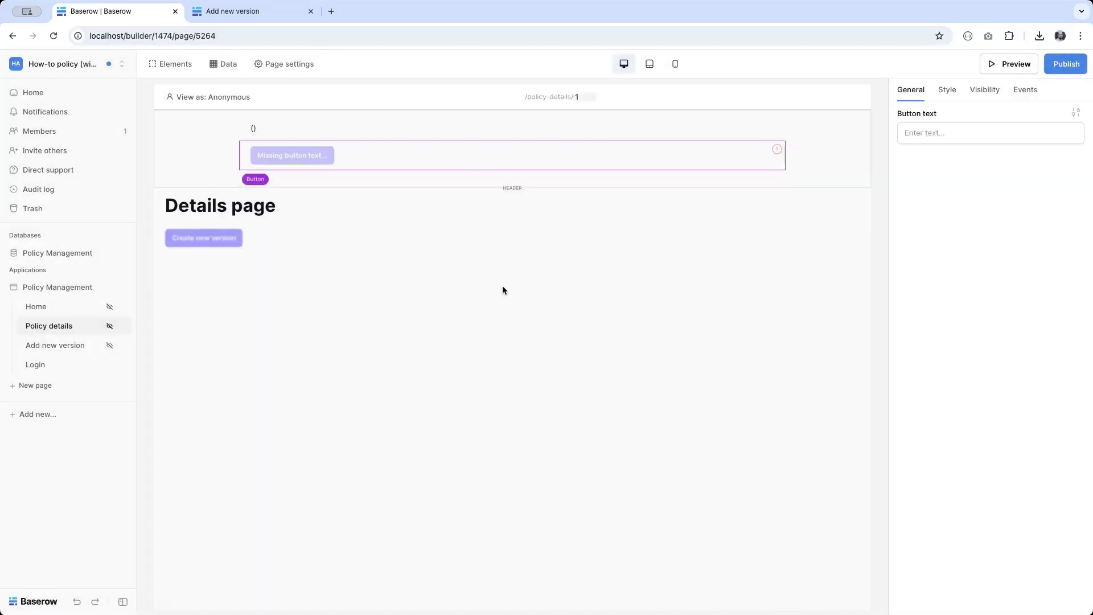
Step: Give the new button an on-click action that logs the user out
left_click(1025, 89)
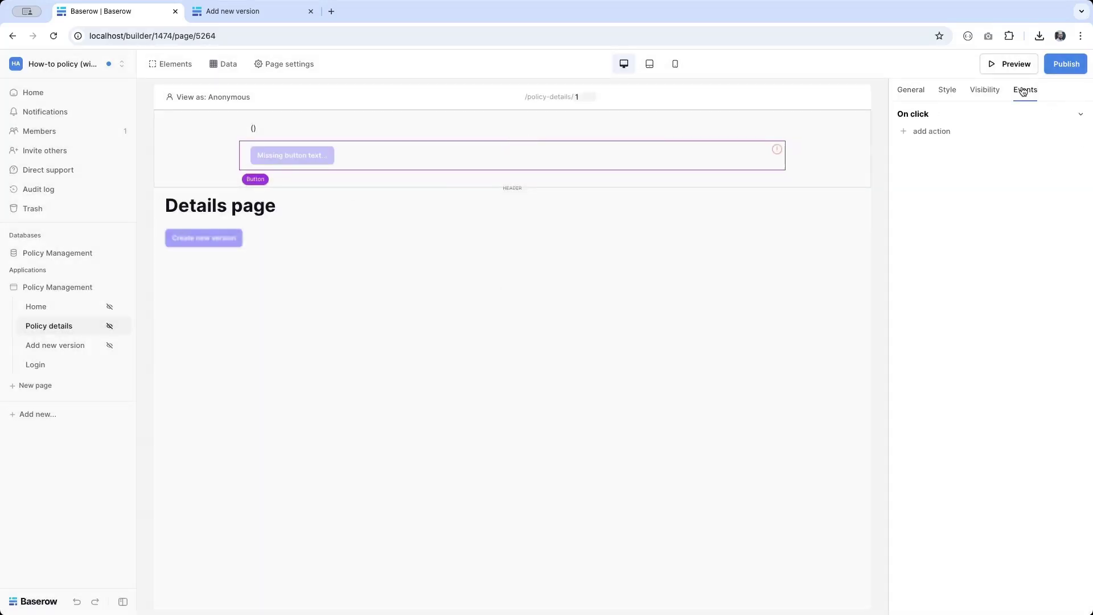
left_click(918, 130)
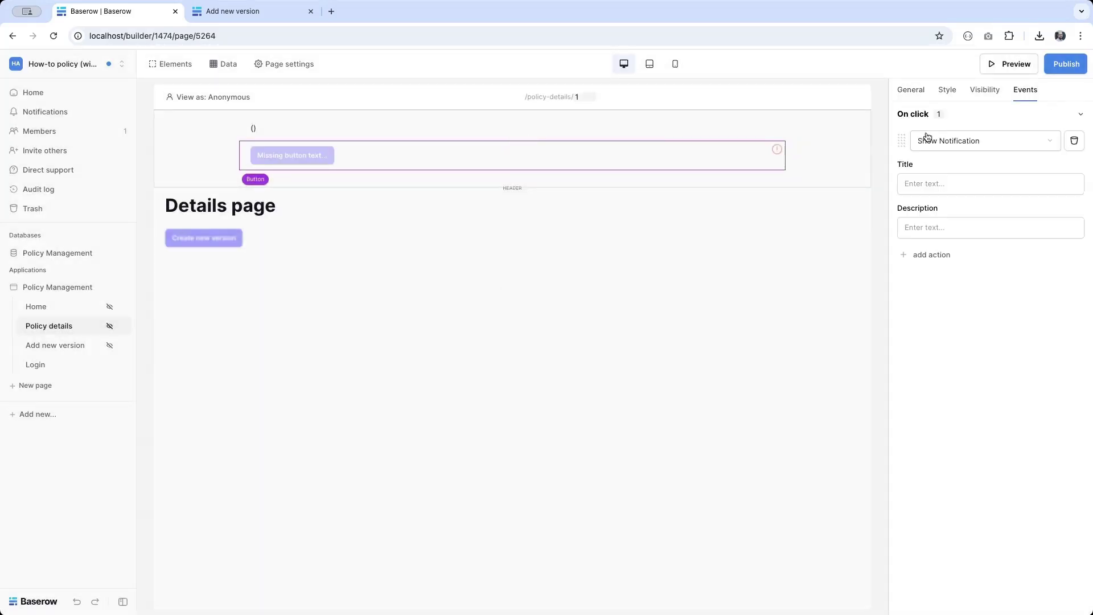
left_click(972, 144)
left_click(954, 180)
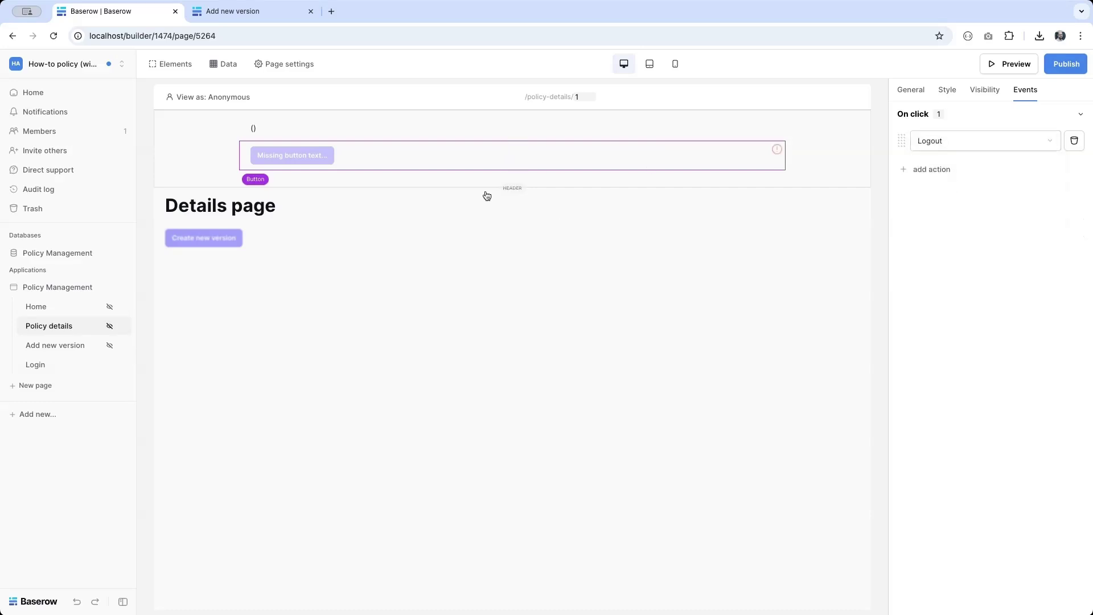
Step: Label the new button 'Logout' and bring up the publish options
left_click(911, 91)
left_click(942, 135)
type("Logout")
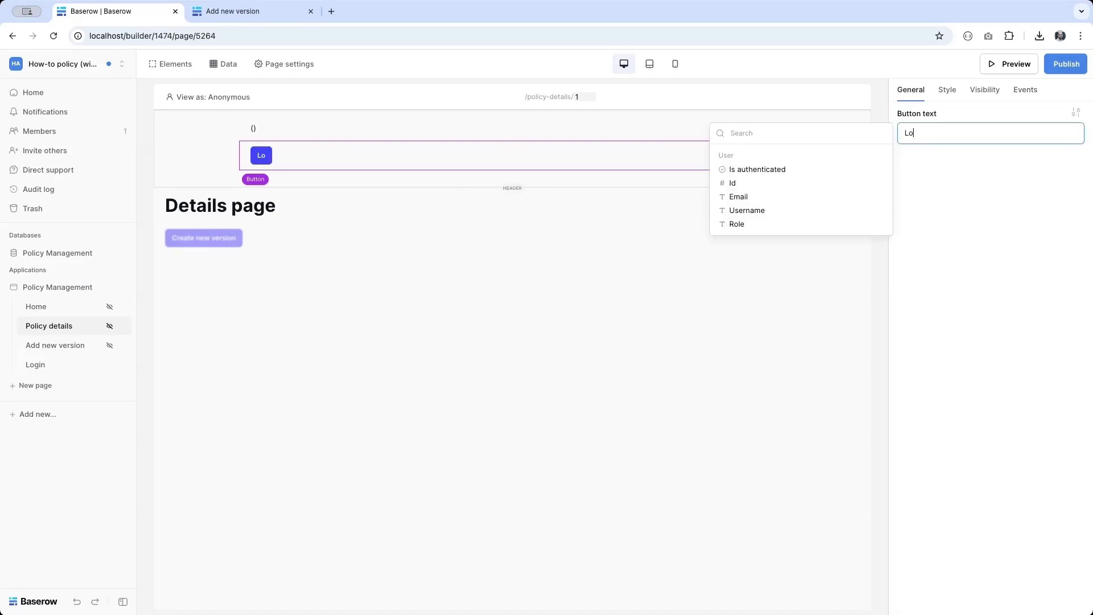
left_click(1069, 65)
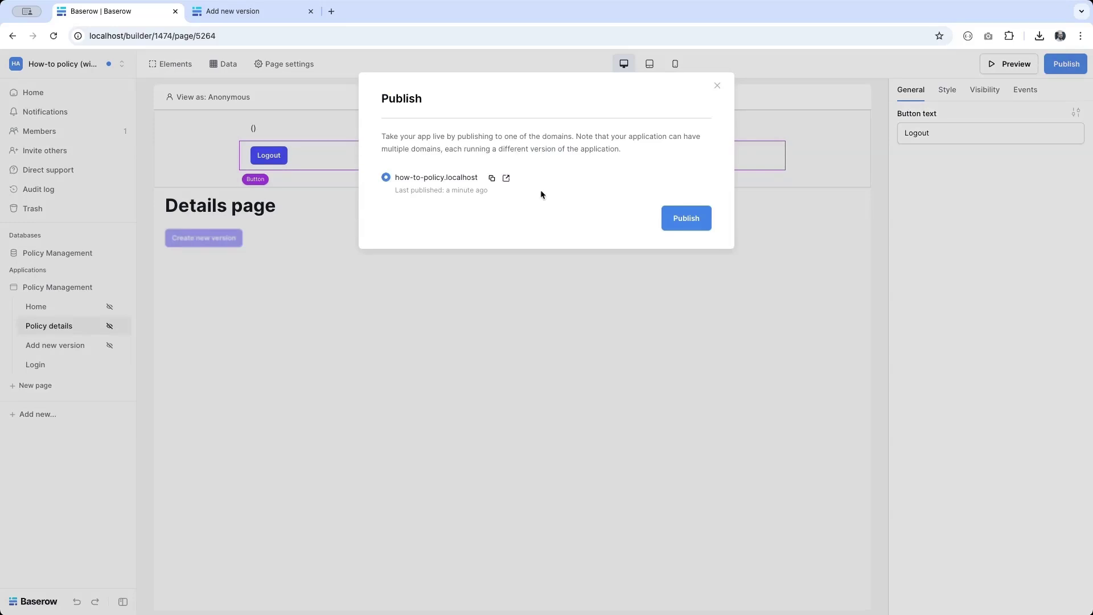
Step: Publish the app, reload the live site, and log out with the new Logout button
left_click(673, 224)
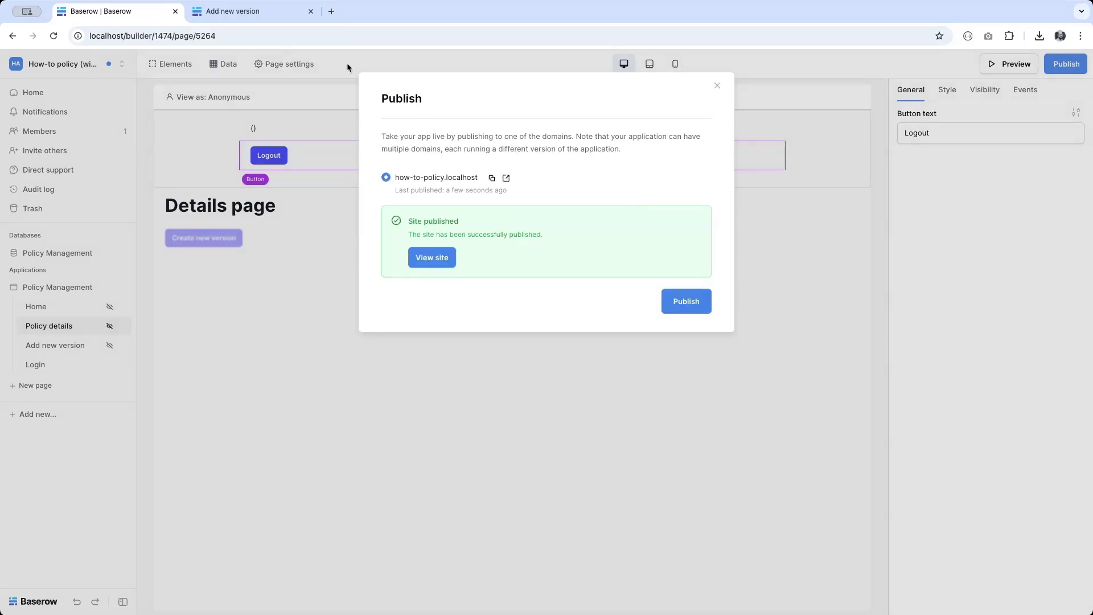
left_click(239, 12)
left_click(55, 37)
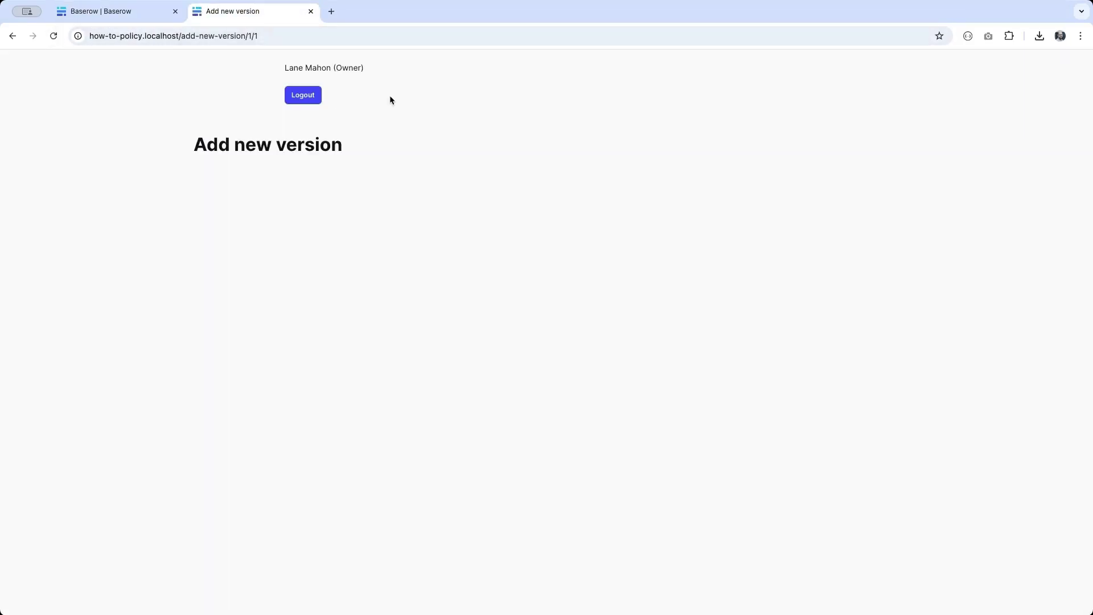
left_click(317, 96)
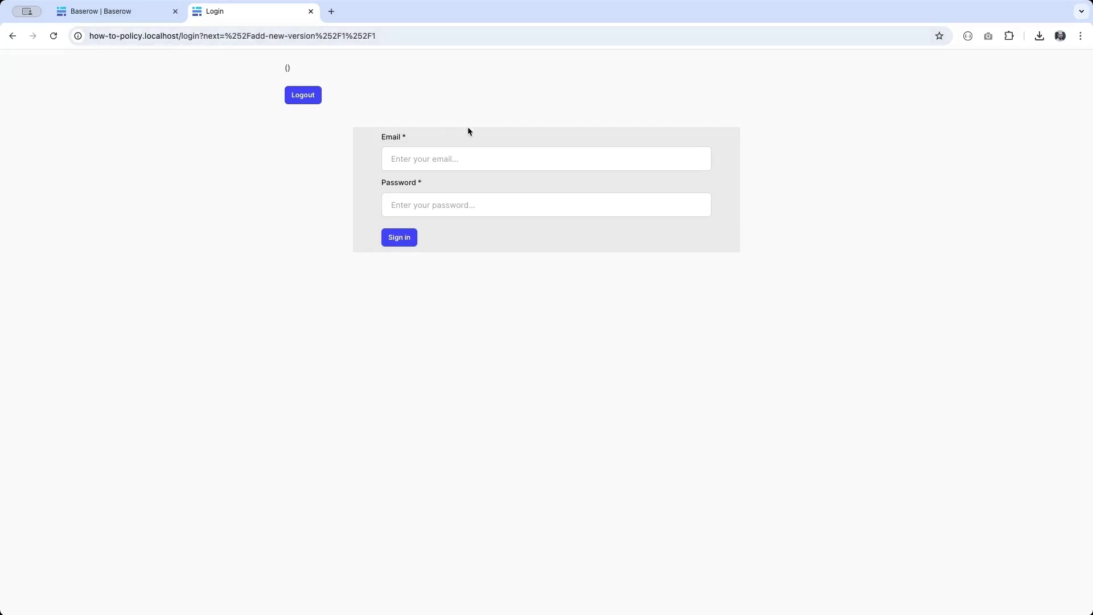
Step: Sign in with the approver's e-mail and password, dismissing the save-password prompt and notice
type("cina.sa")
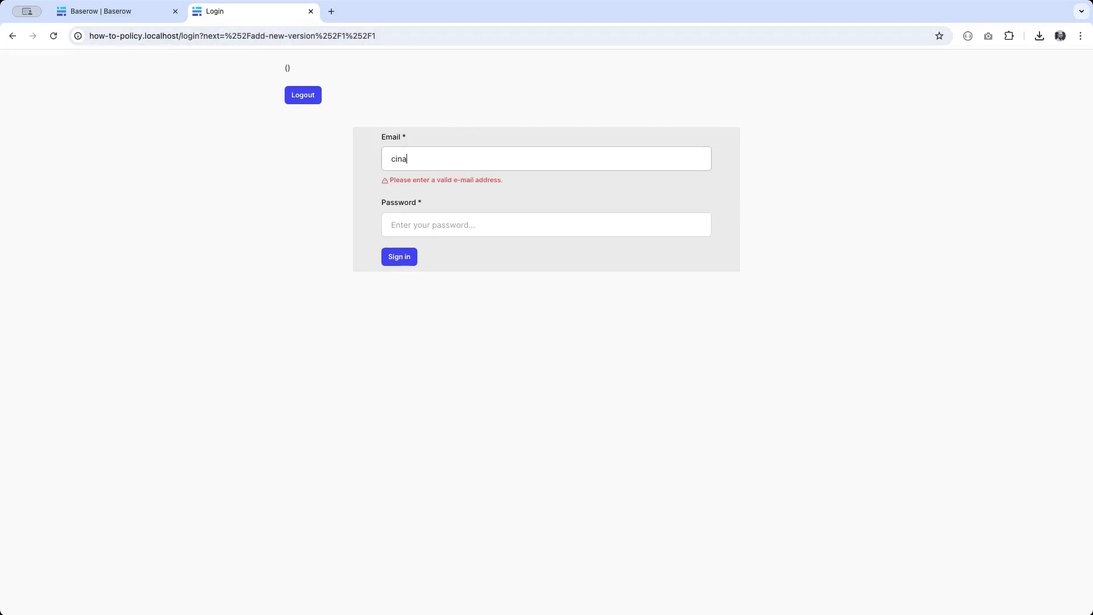
key("BackSpace")
key("BackSpace")
type("da.pullen@example.com")
key("Tab")
type("••••••••")
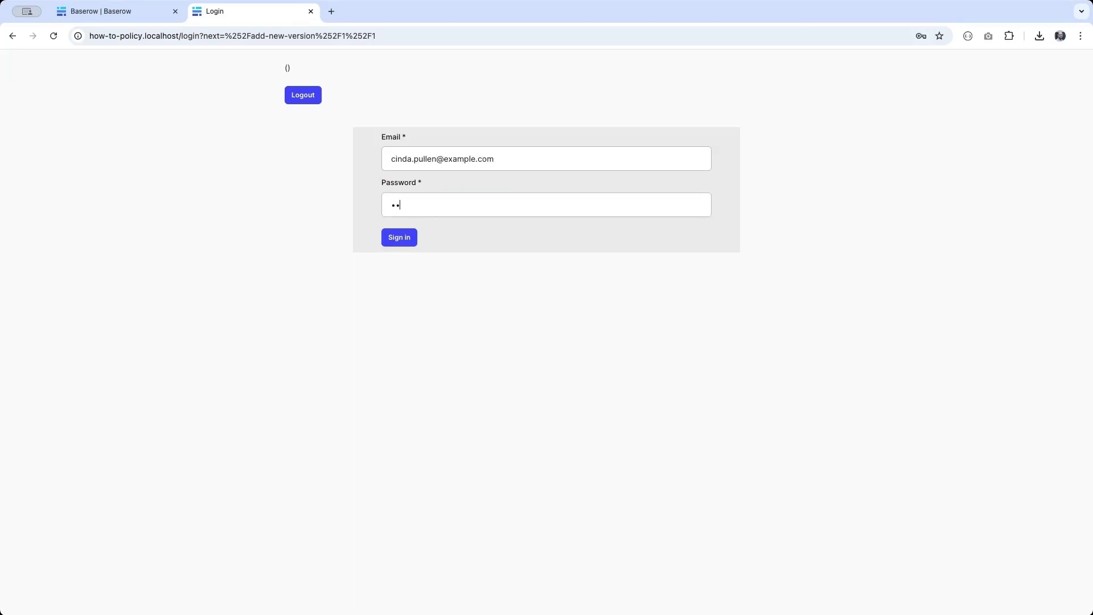
key("Return")
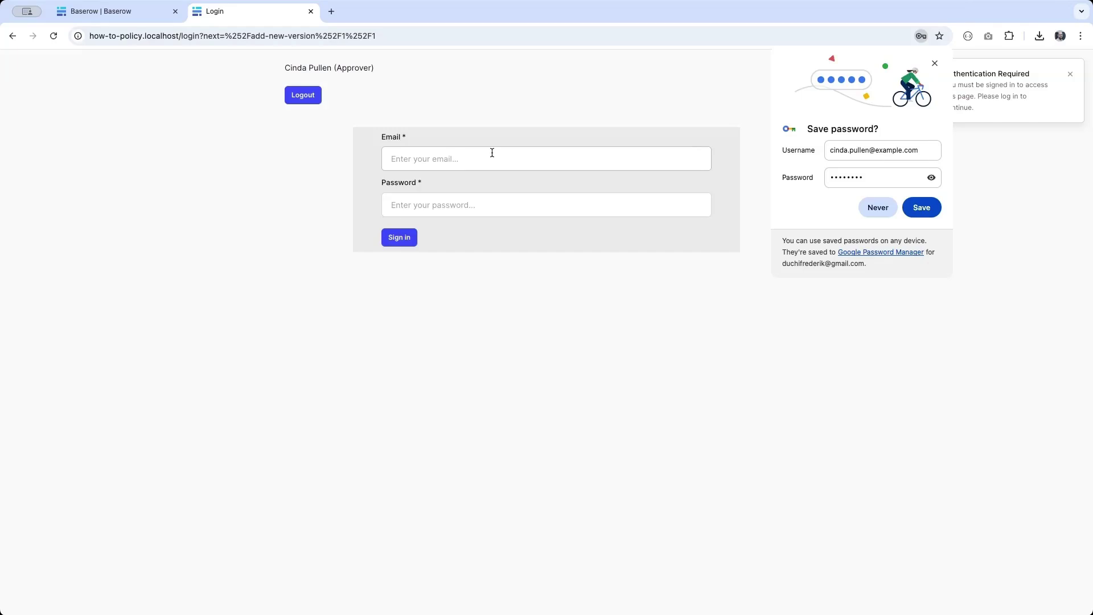
left_click(864, 205)
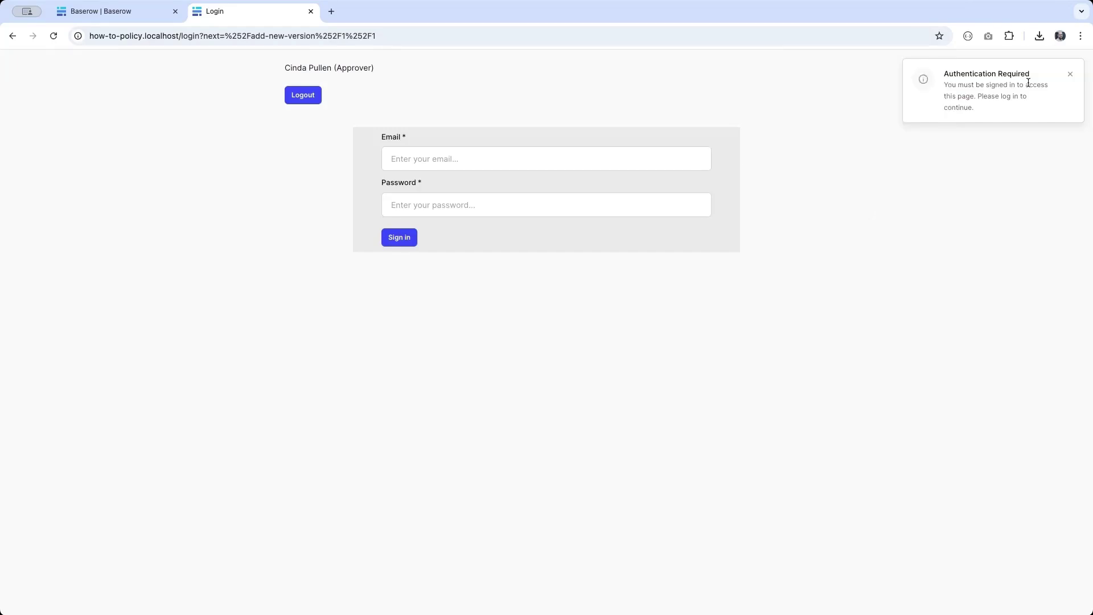
left_click(225, 36)
Step: Strip the redirect from the login URL and sign in again as the approver
left_click(204, 35)
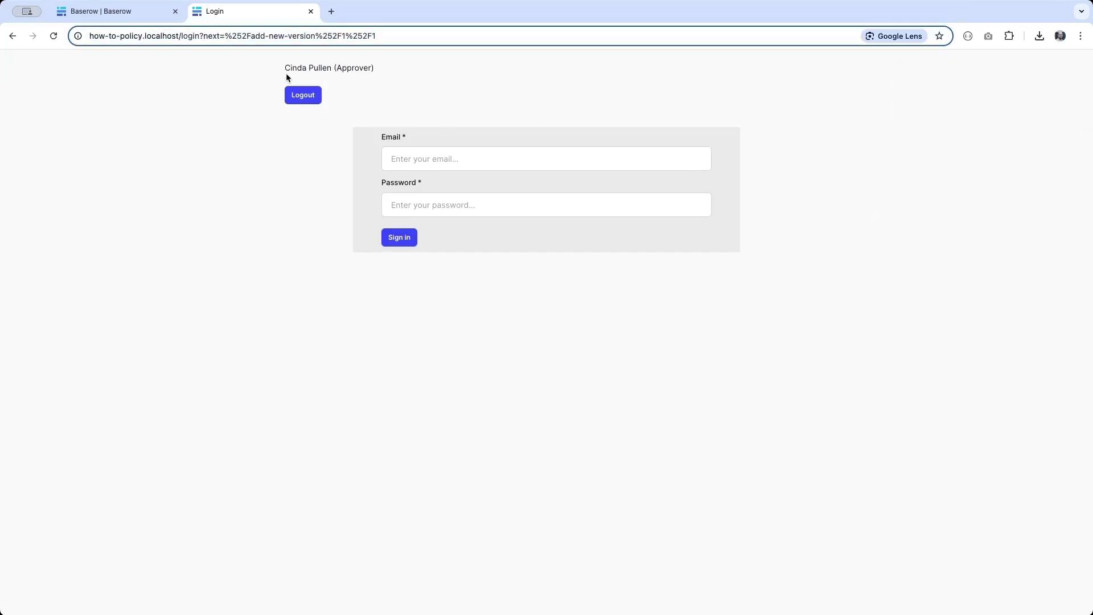
key("shift+End")
key("BackSpace")
key("Return")
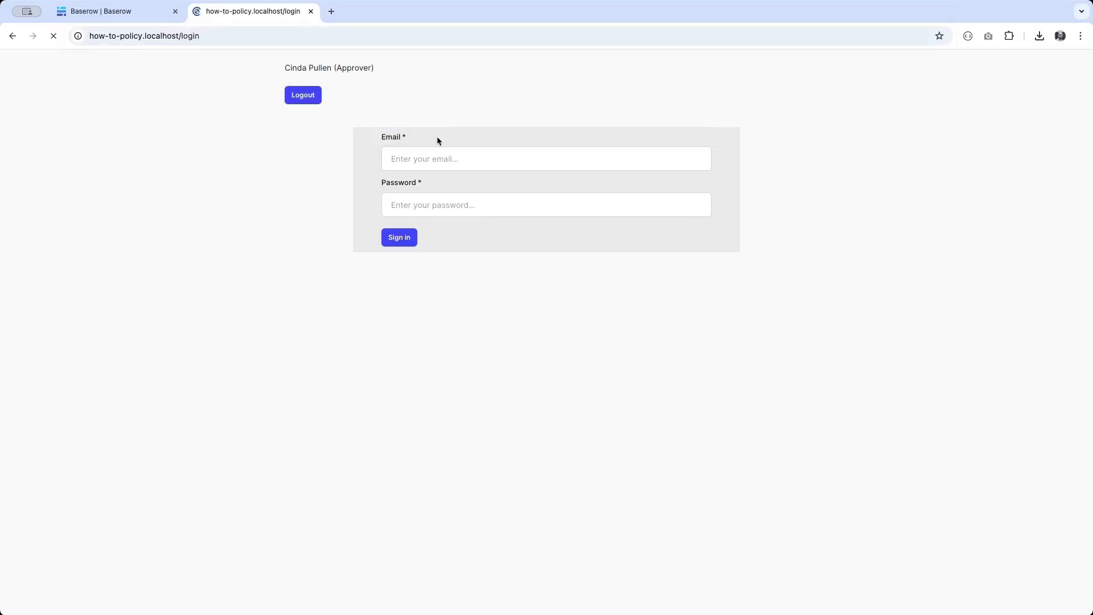
type("a.")
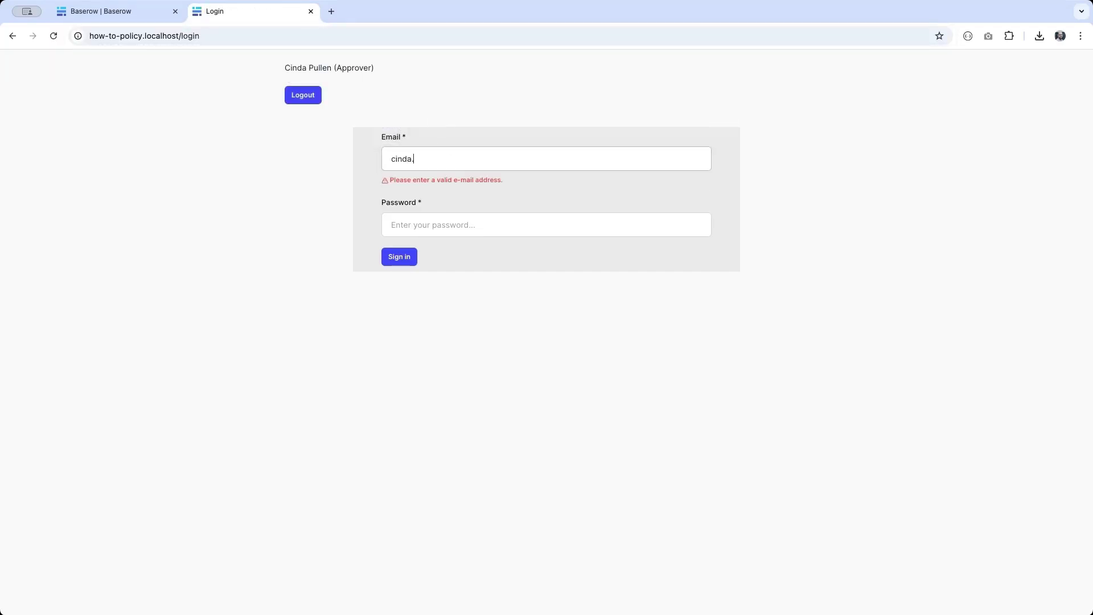
type("pullen@example.com")
key("Tab")
type("********")
key("Return")
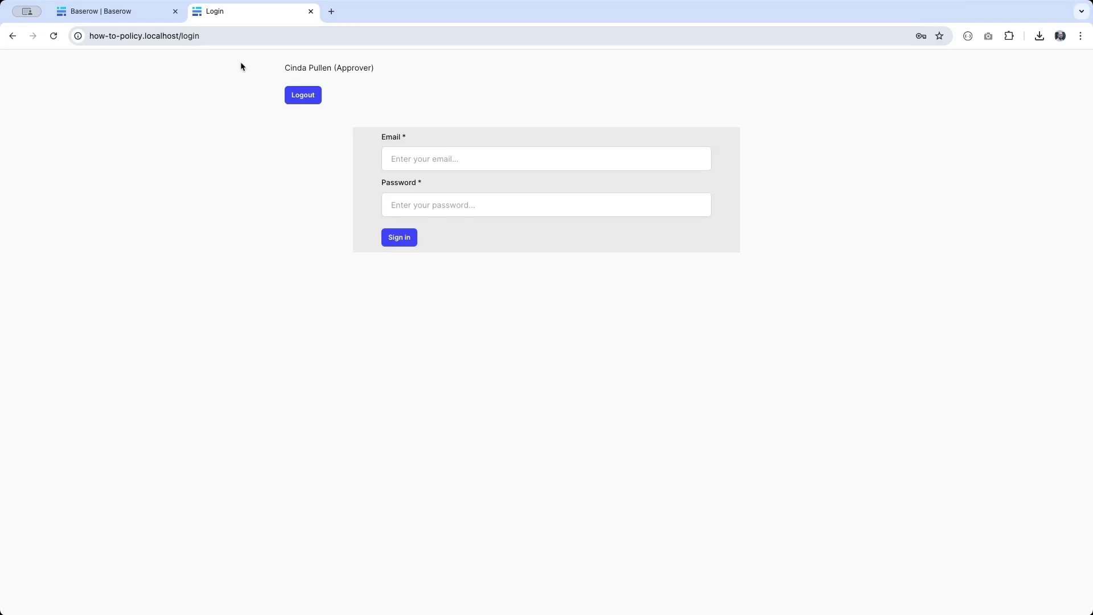
triple_click(402, 63)
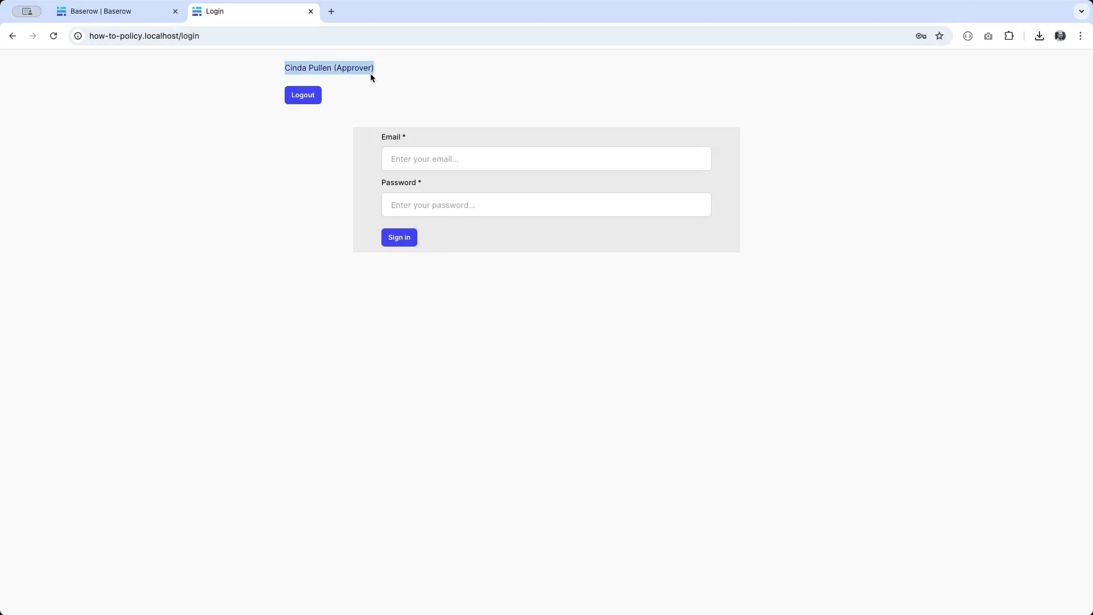
Step: Append the policy-details/1 path to the live site's address
left_click(235, 41)
left_click(236, 41)
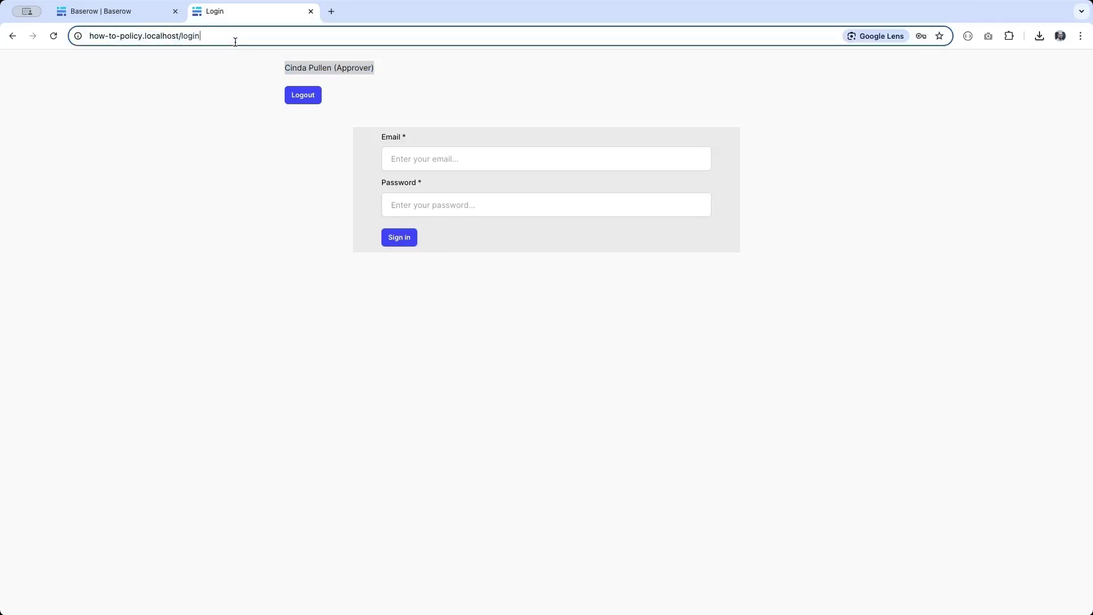
type("/add-")
type("p")
key("BackSpace")
key("BackSpace")
key("BackSpace")
key("BackSpace")
key("BackSpace")
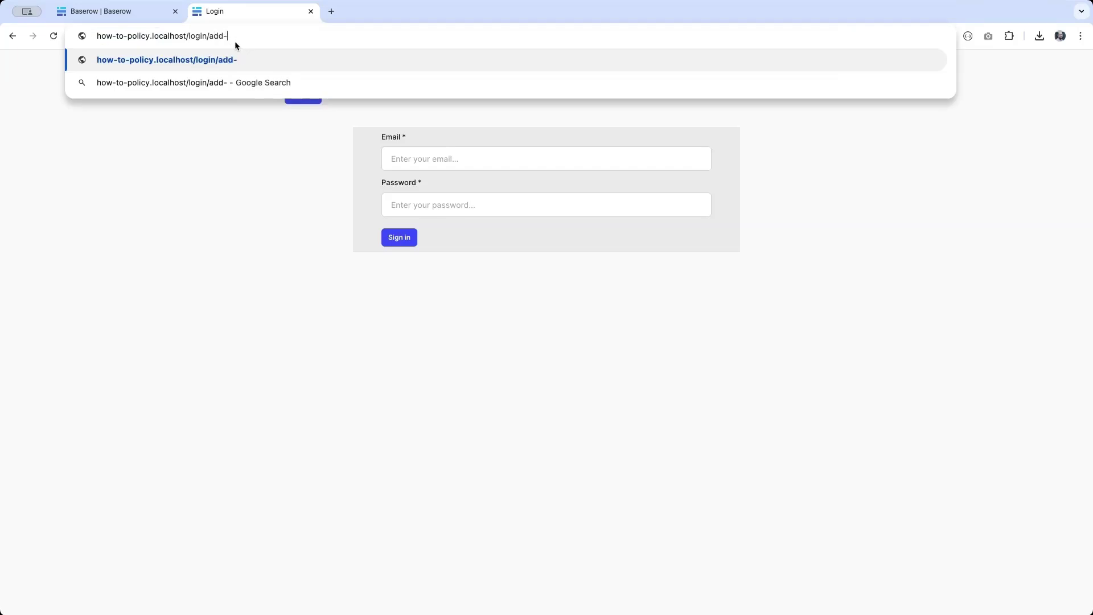
type("policy-details/")
key("Return")
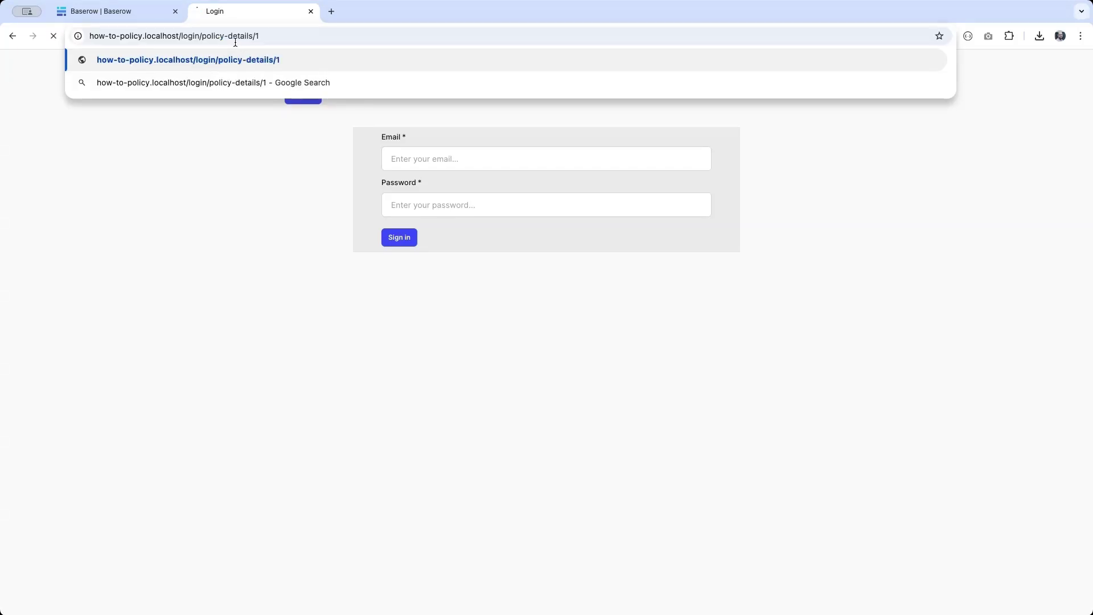
type("1")
key("Return")
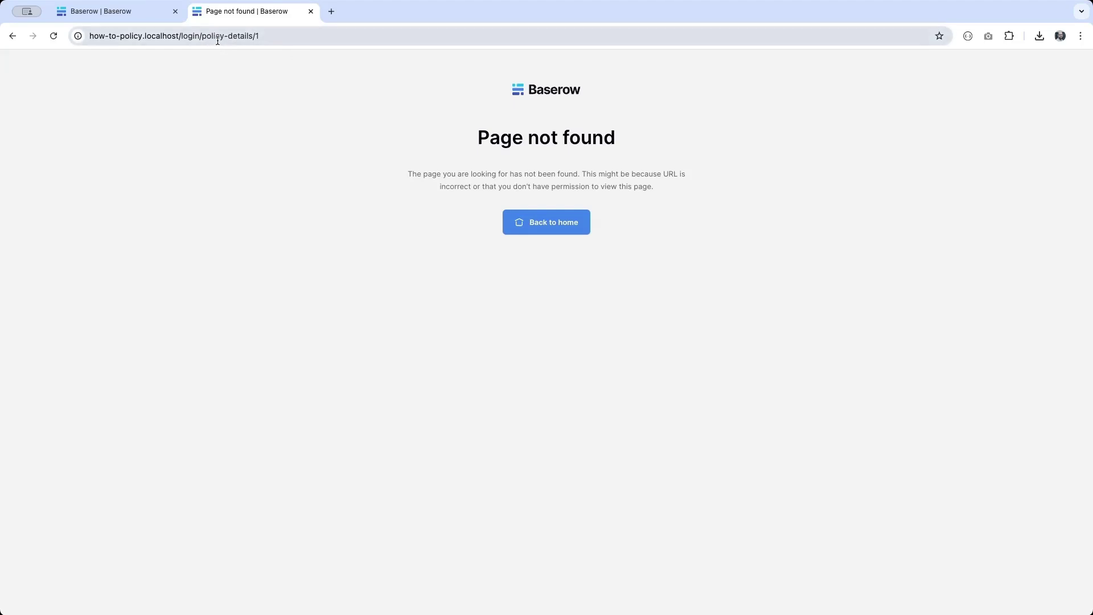
Step: Delete the stray login segment from the URL and load /policy-details/1 as the approver
left_click(199, 36)
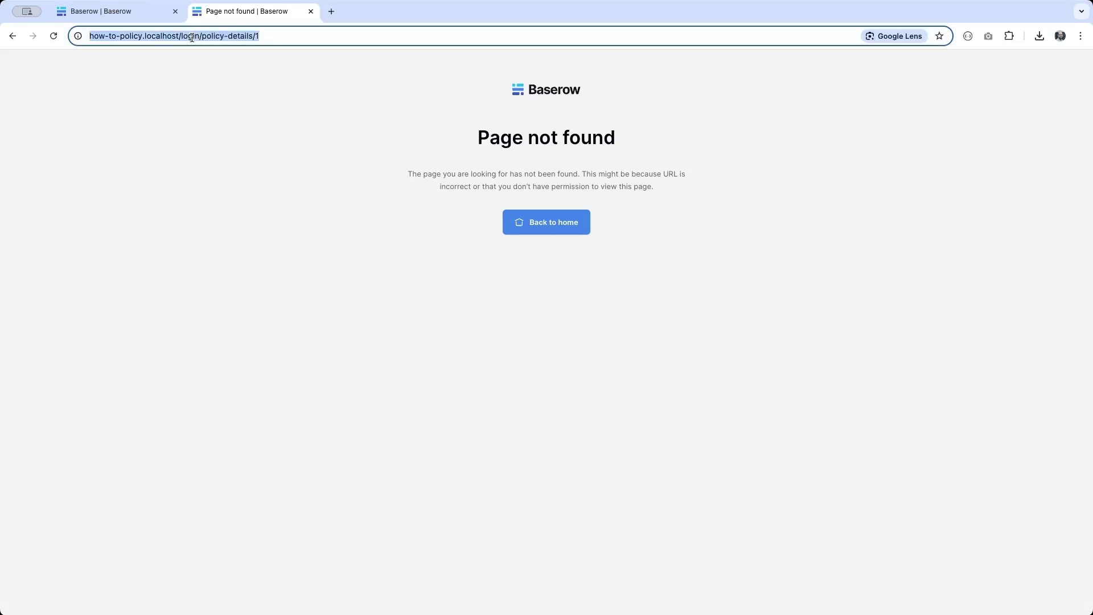
double_click(192, 36)
key("BackSpace")
key("Return")
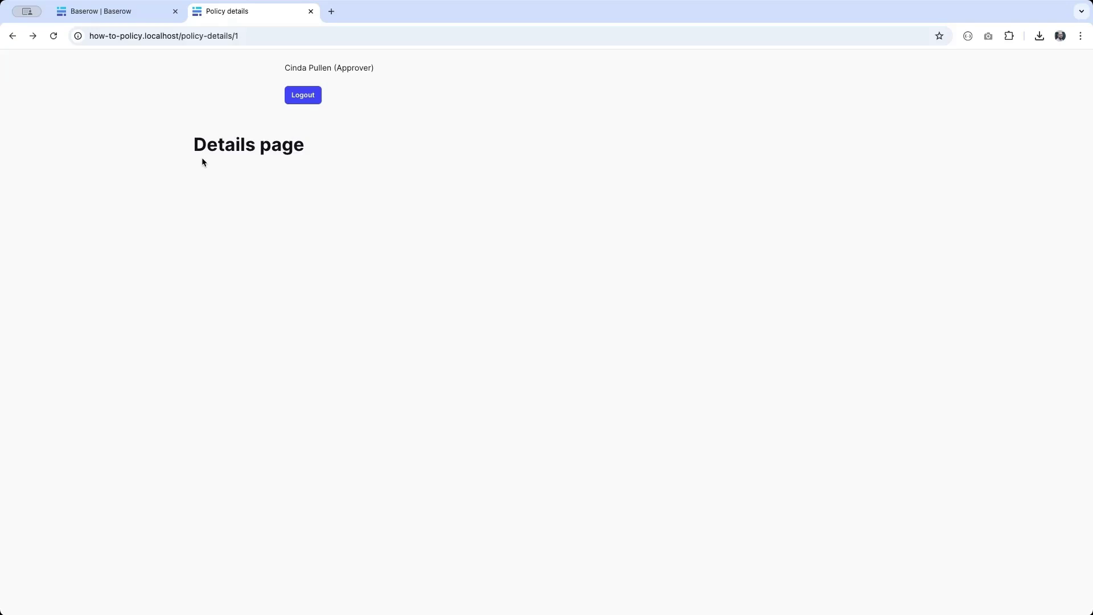
left_click(100, 11)
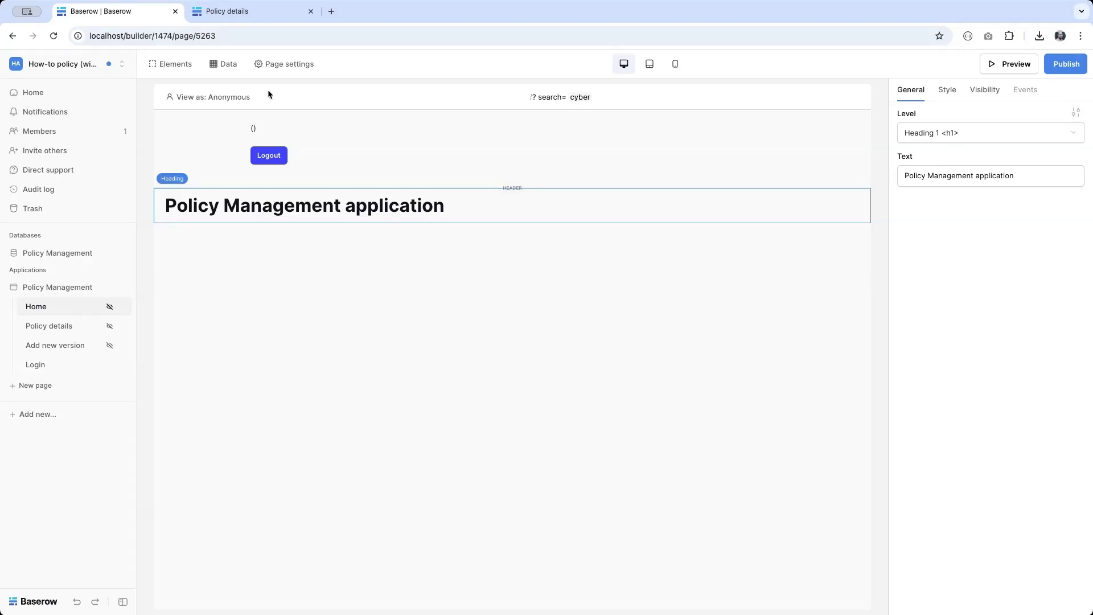
Step: Create a List multiple rows data source named 'Active policies' on the Home page
left_click(226, 64)
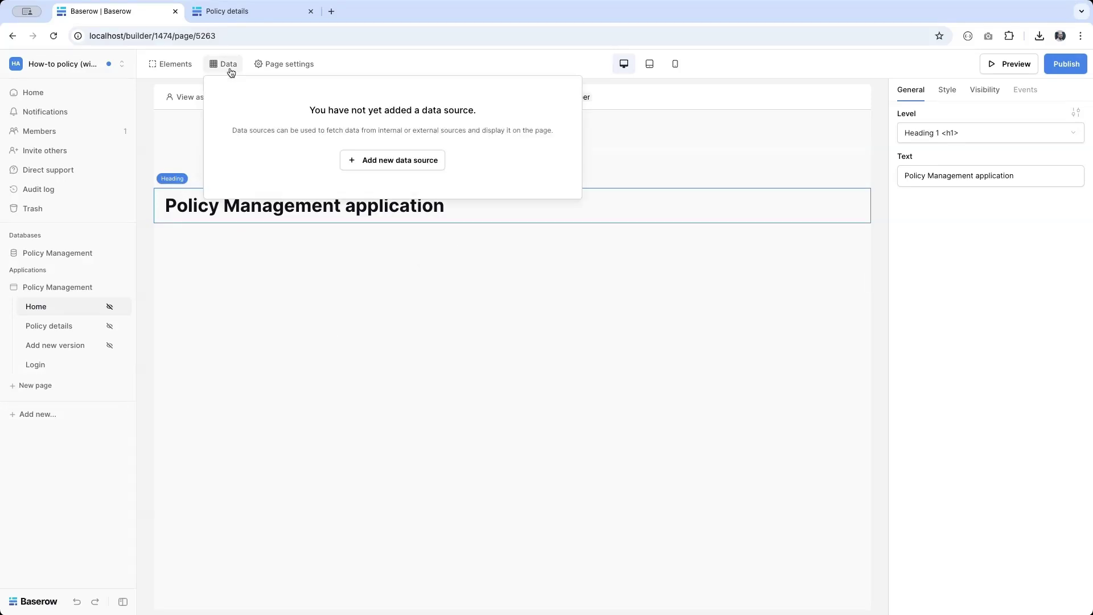
left_click(368, 165)
left_click(389, 151)
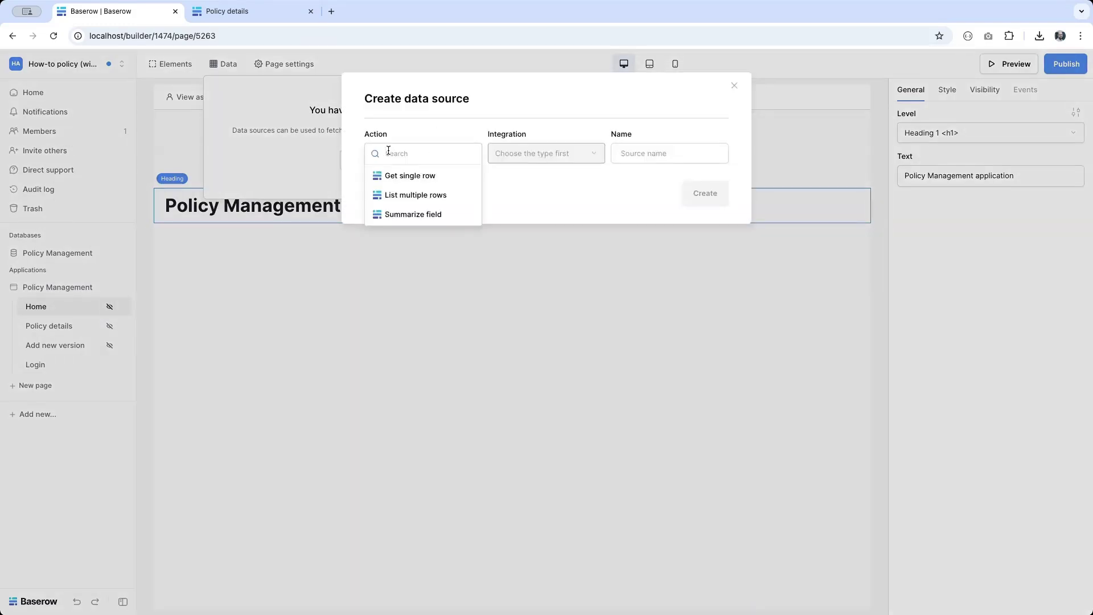
left_click(384, 194)
left_click(669, 155)
key("super+a")
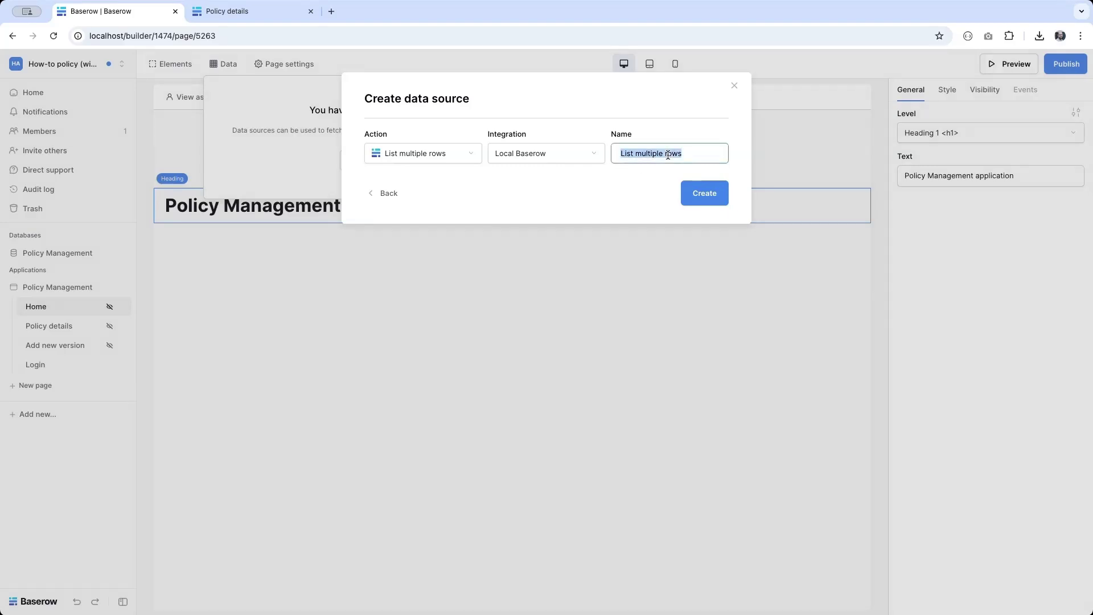
type("Active policies")
left_click(705, 200)
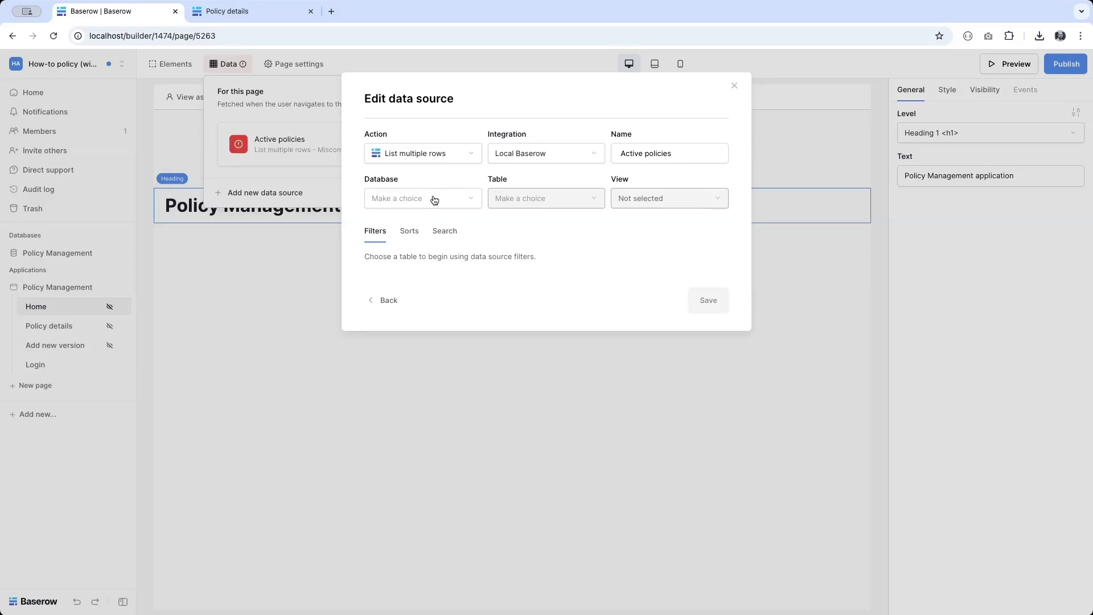
Step: Point Active policies at Policy Management › Policies › Published policies view and save
left_click(435, 199)
left_click(435, 200)
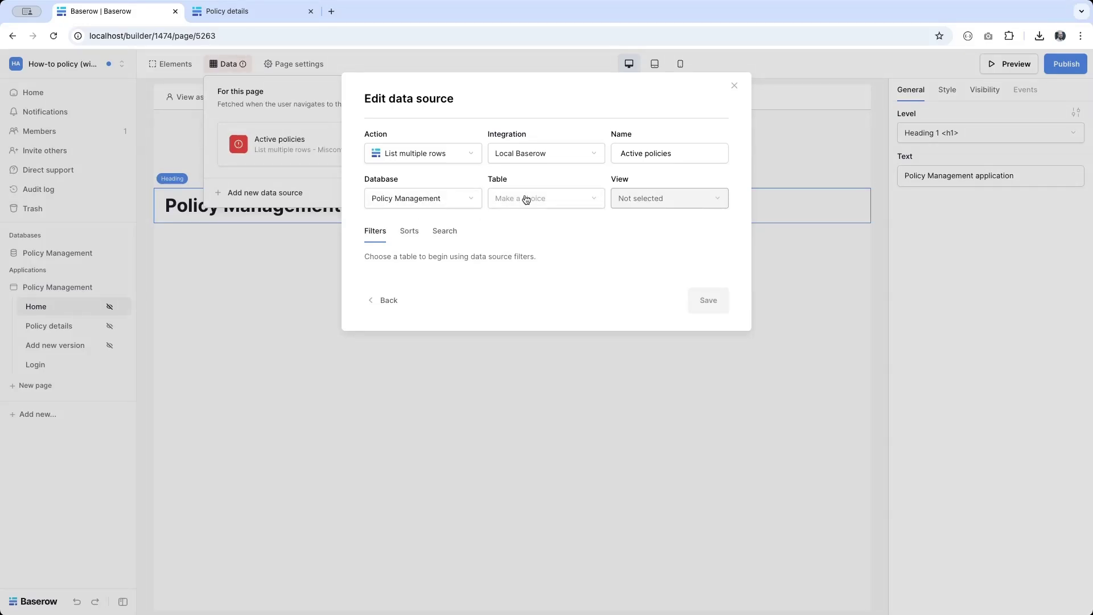
left_click(527, 200)
left_click(526, 200)
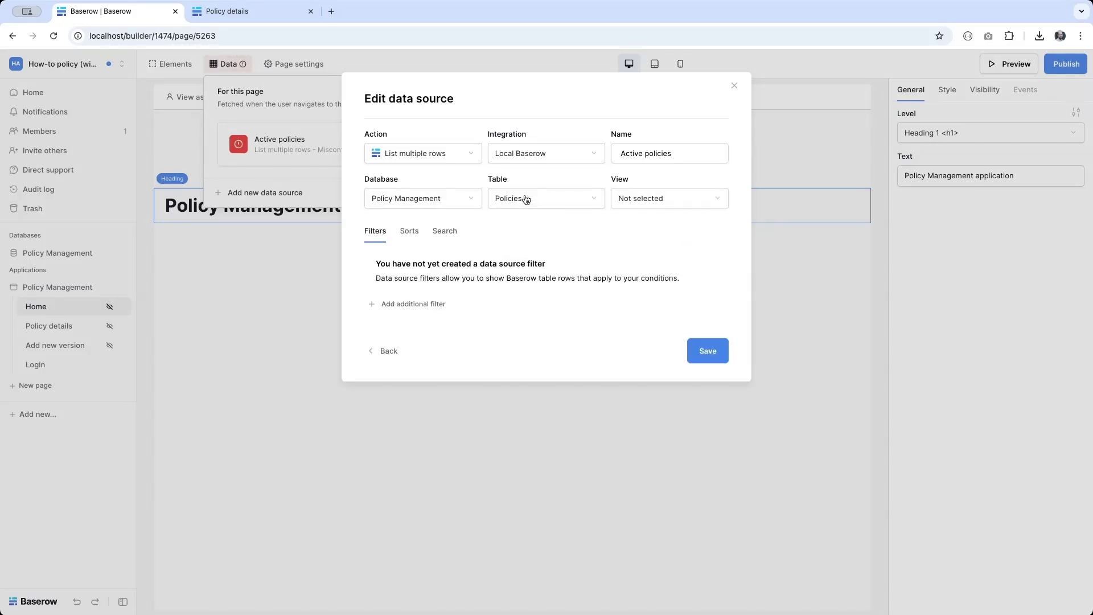
left_click(657, 208)
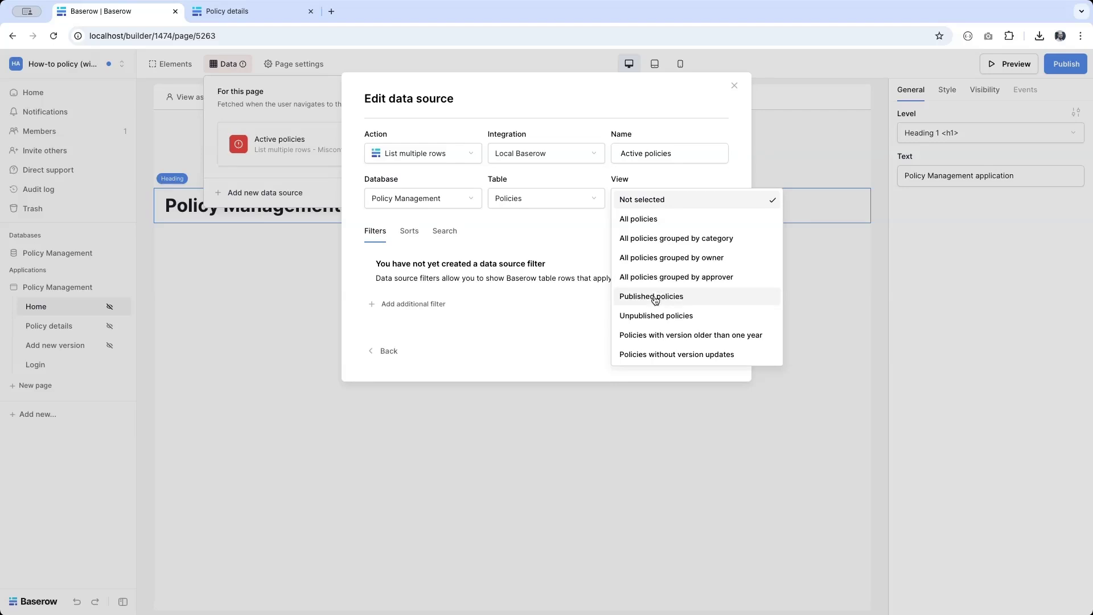
left_click(655, 299)
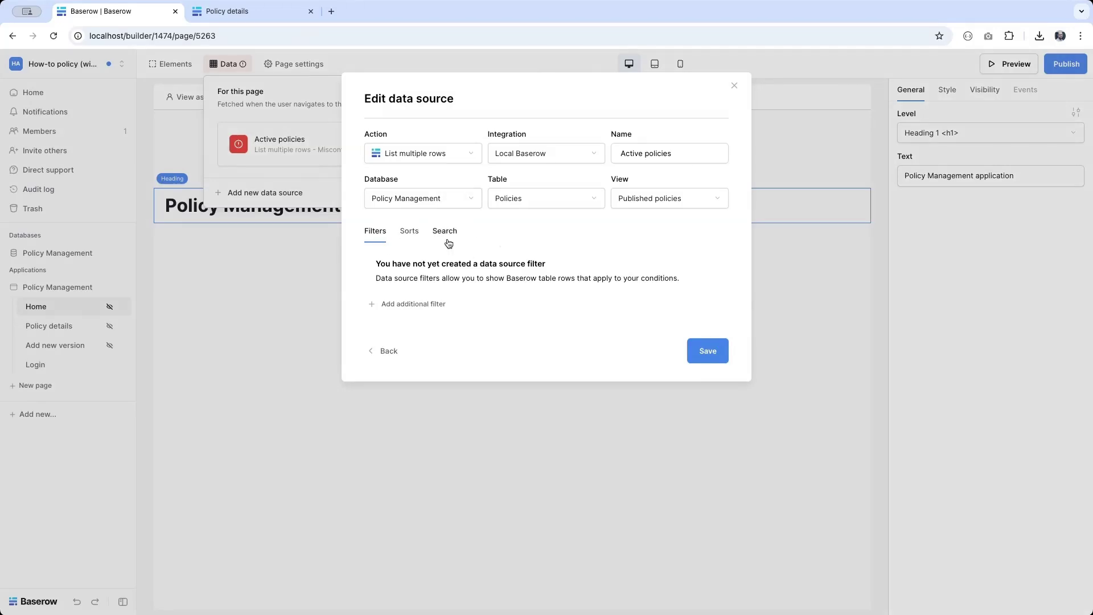
left_click(714, 356)
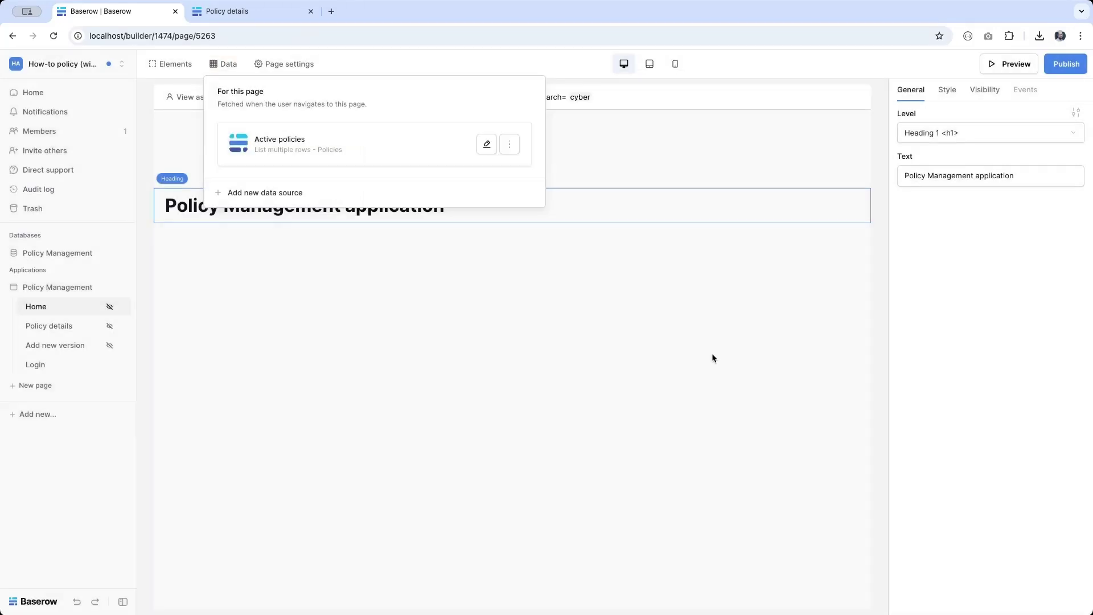
Step: Add a Repeat element below the heading fed by the Active policies data source
left_click(484, 283)
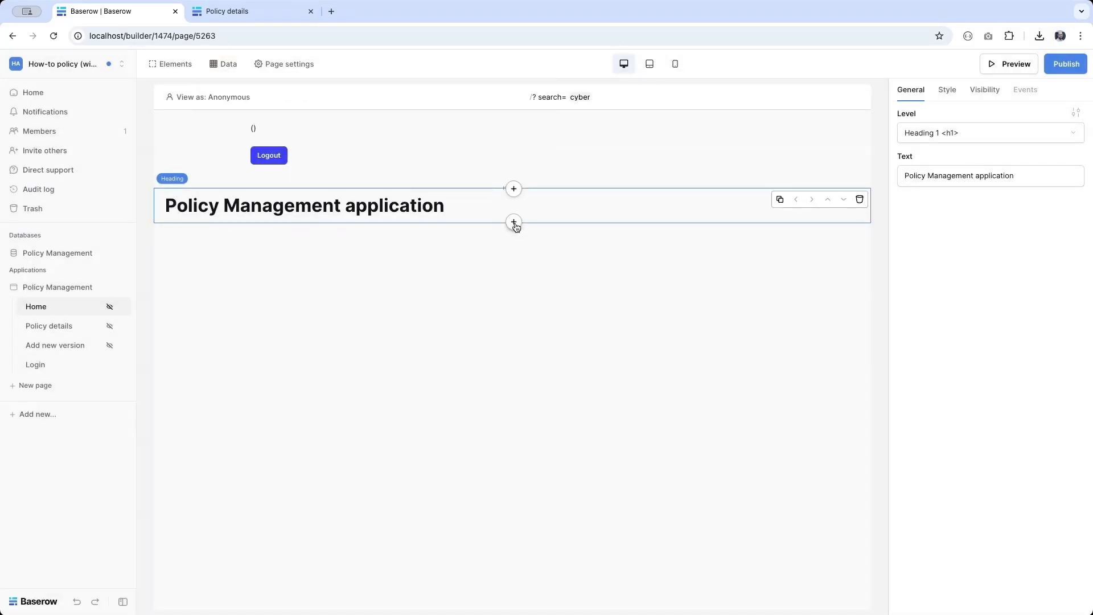
left_click(513, 223)
scroll(572, 381, "down", 4)
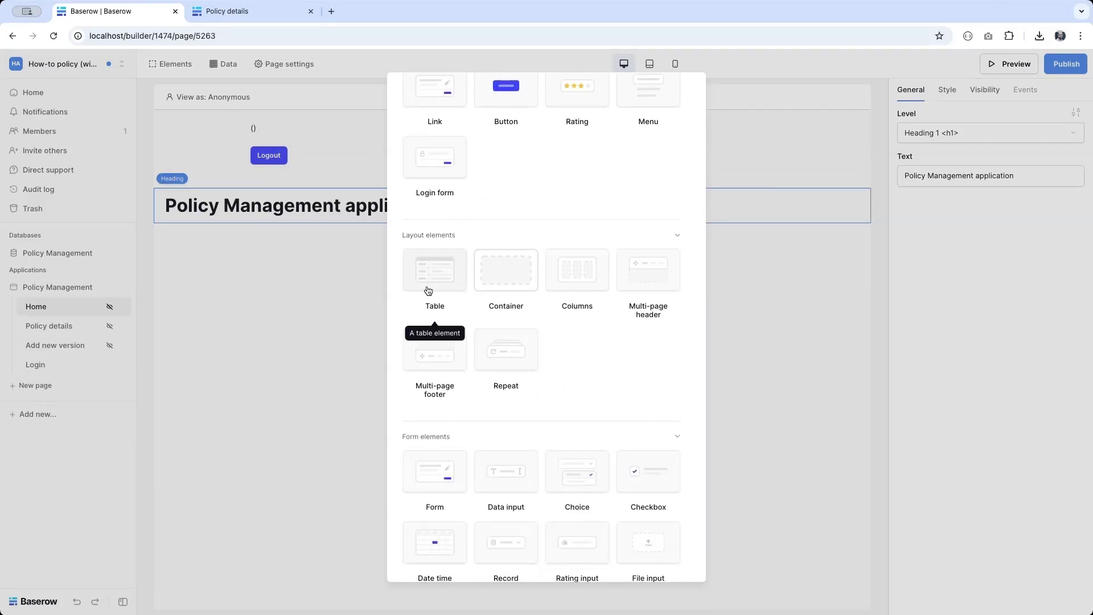
left_click(517, 369)
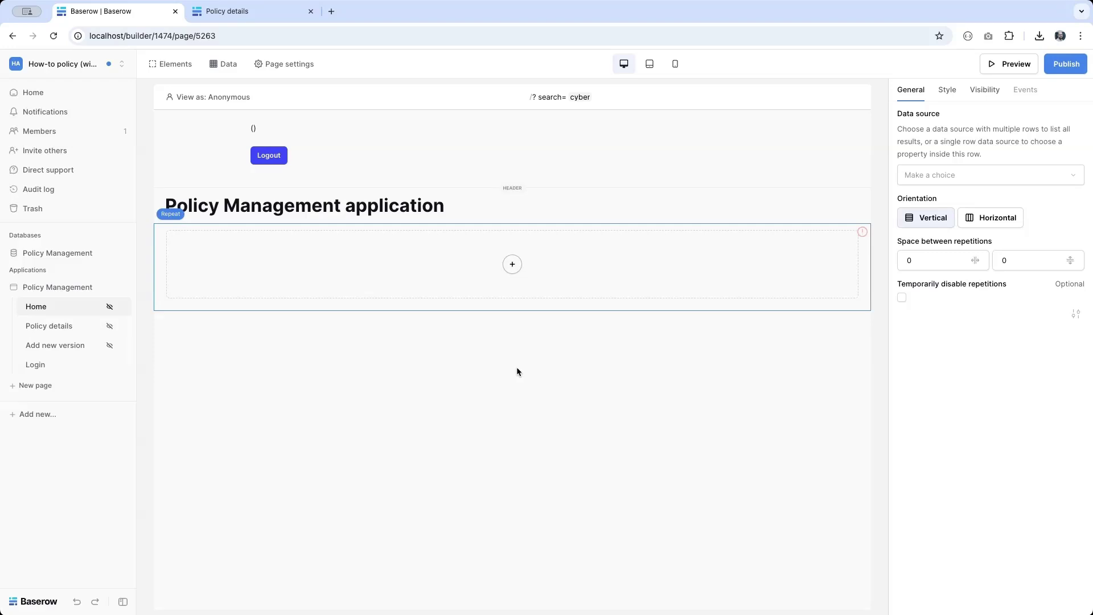
left_click(954, 173)
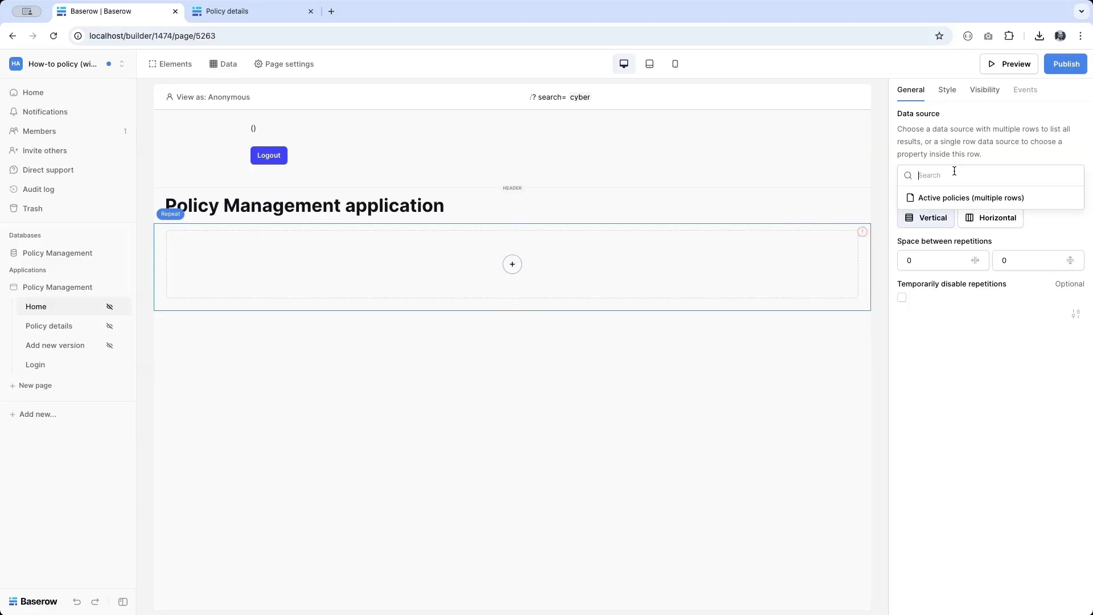
left_click(928, 198)
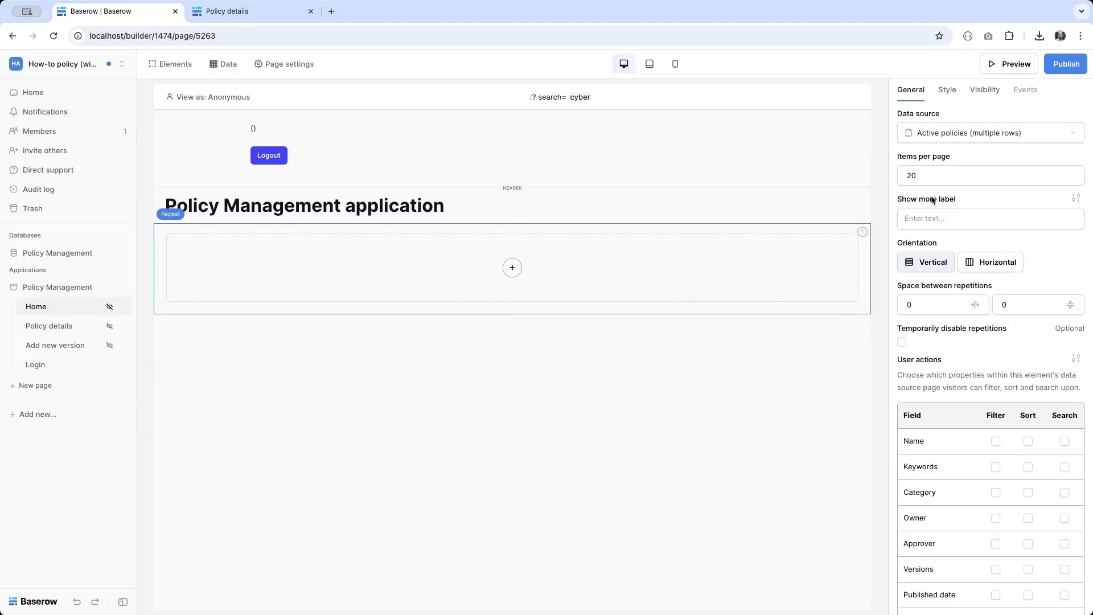
Step: Add a link in the repeat showing each Name, going to Policy details with policy_id = Id
left_click(512, 269)
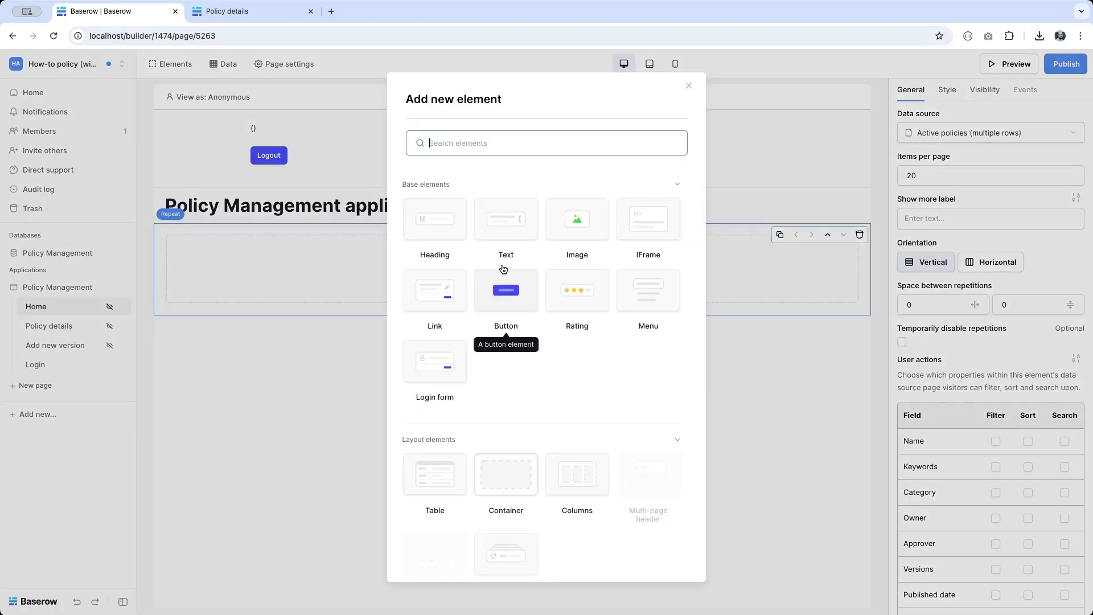
left_click(436, 308)
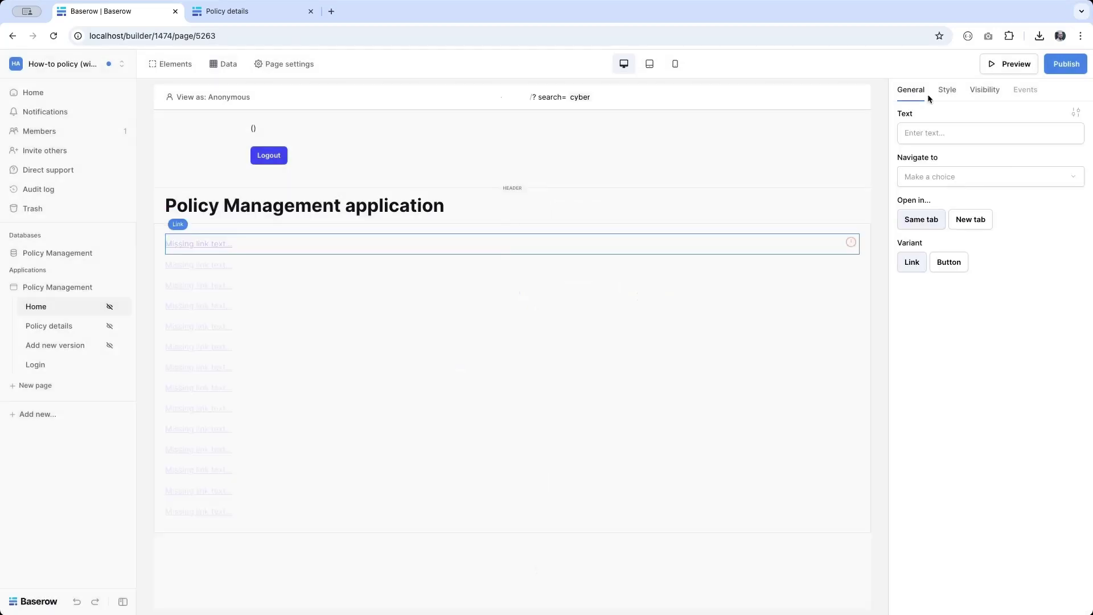
left_click(913, 128)
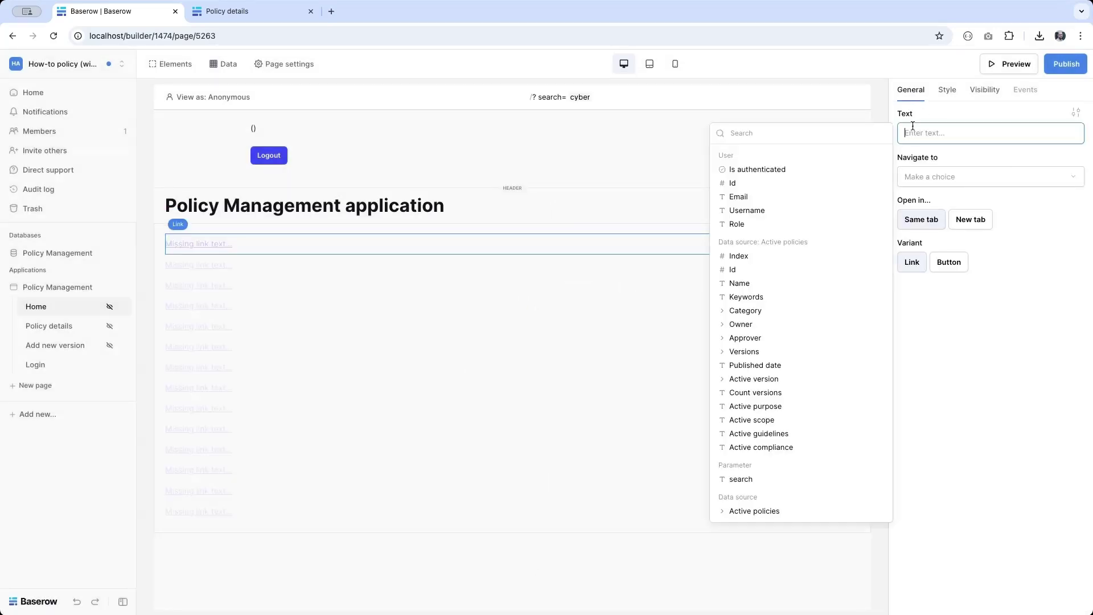
left_click(772, 289)
left_click(1007, 175)
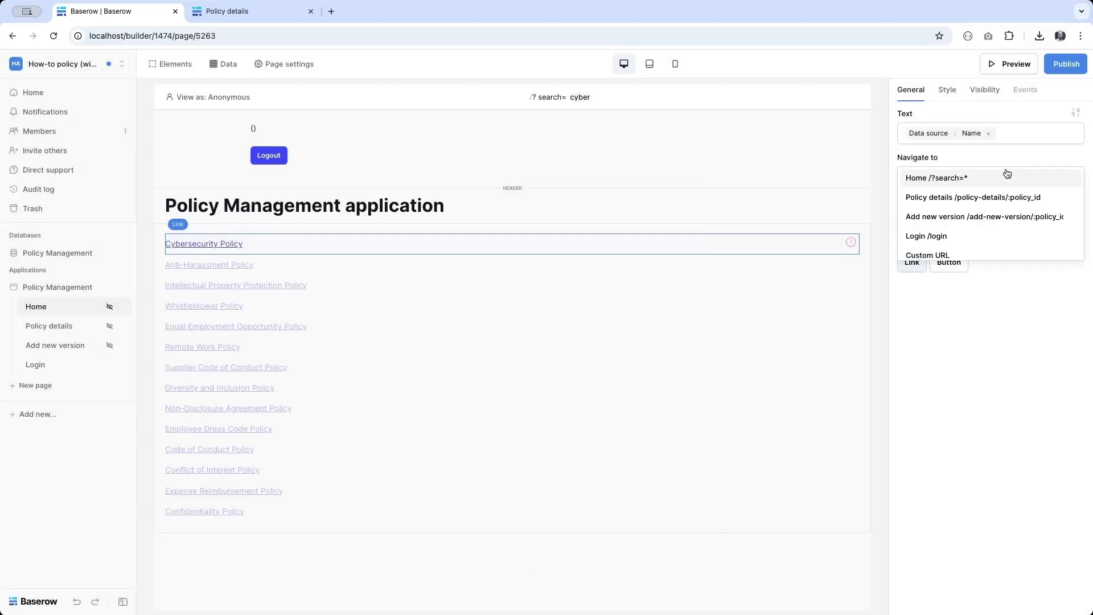
left_click(988, 197)
left_click(977, 205)
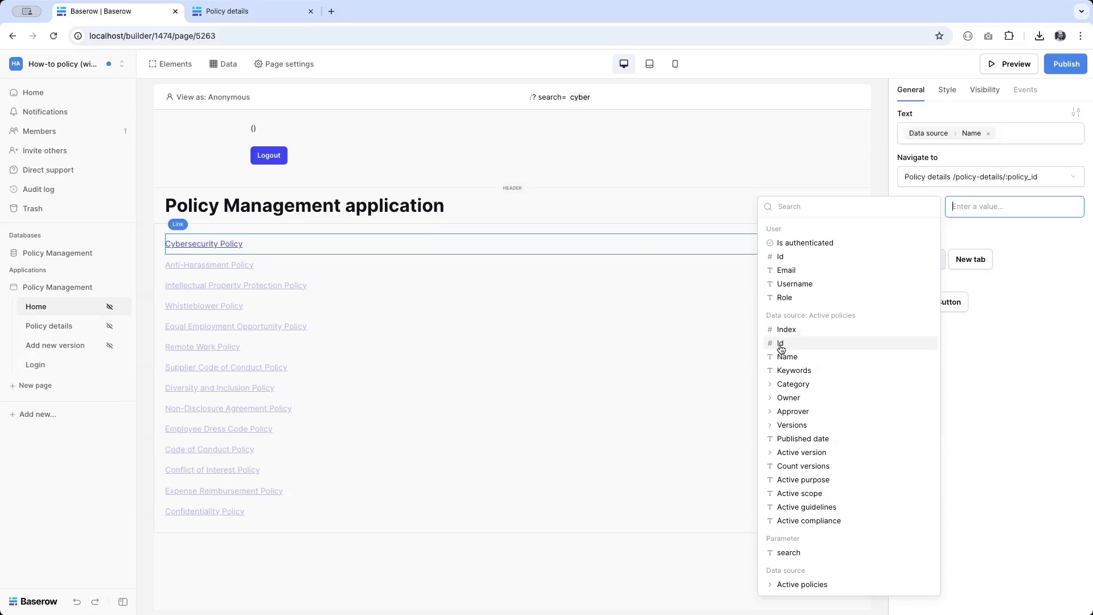
left_click(780, 345)
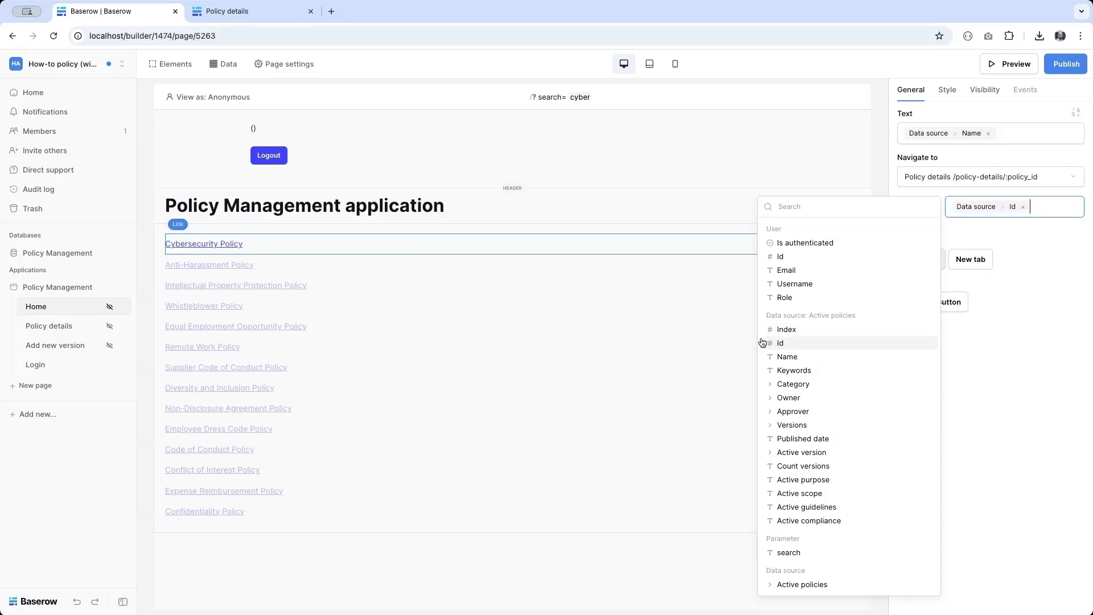
left_click(17, 257)
Step: Open the Policies table of Policy Management to review its 20 policy records
left_click(39, 272)
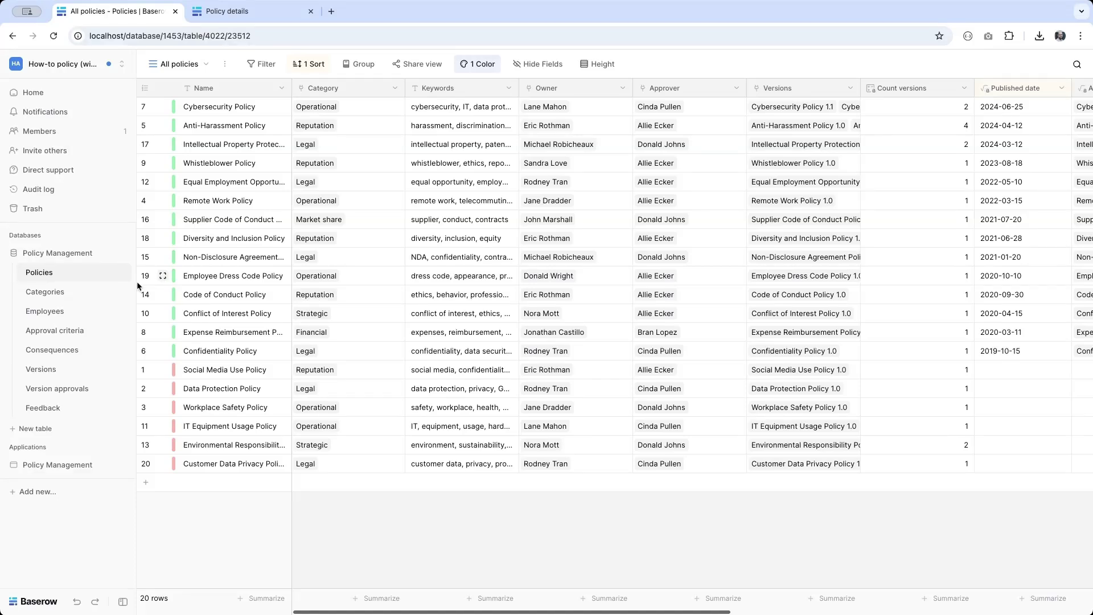
left_click(68, 464)
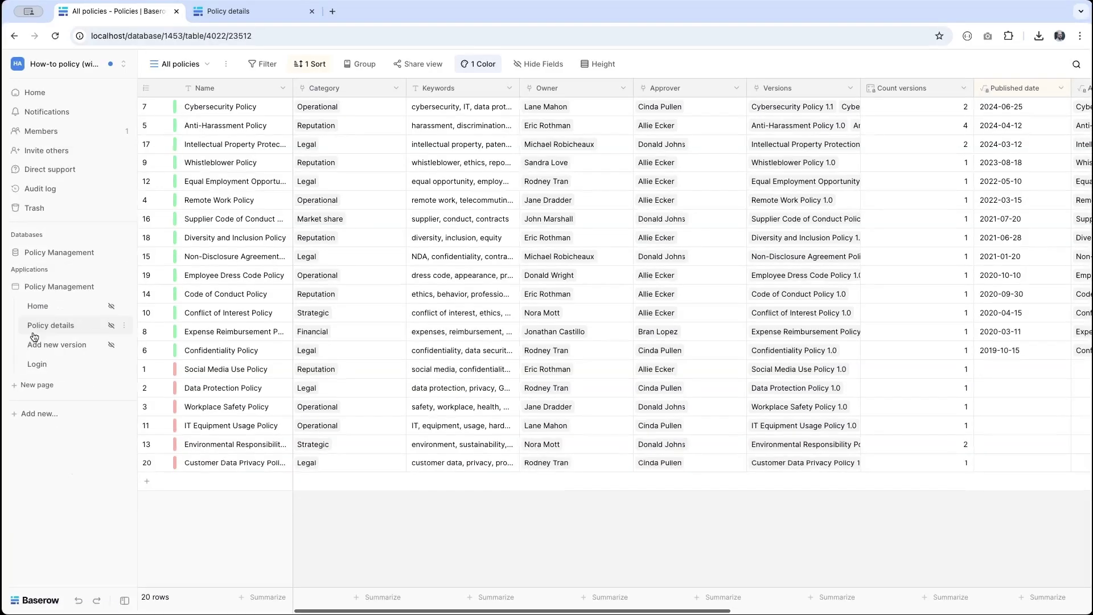
Step: Insert a 4-column Columns element below the Cybersecurity Policy link on the Home page
left_click(36, 306)
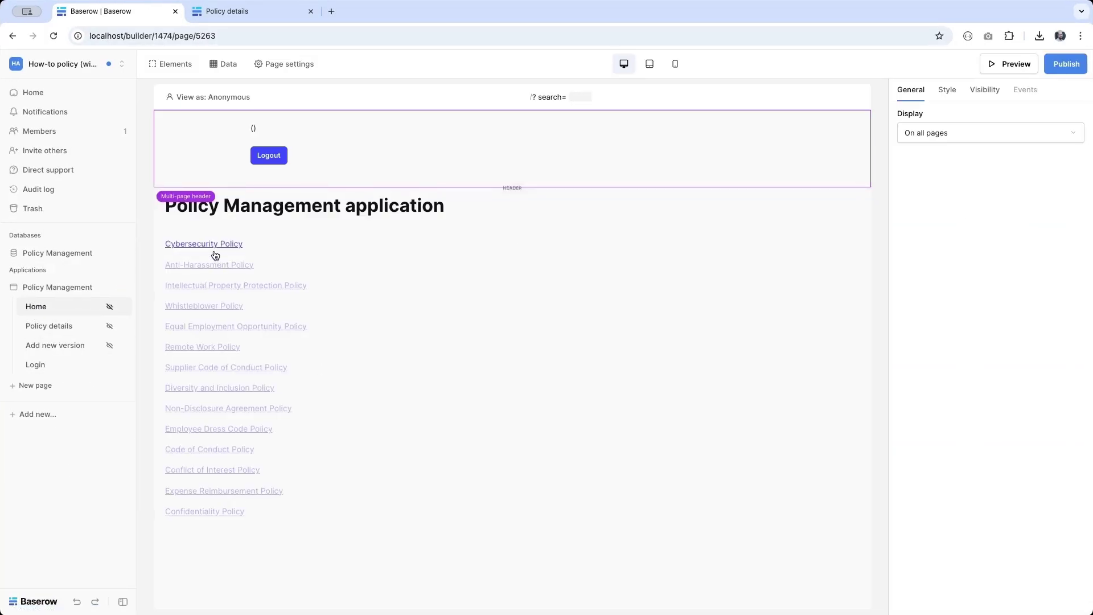
left_click(210, 246)
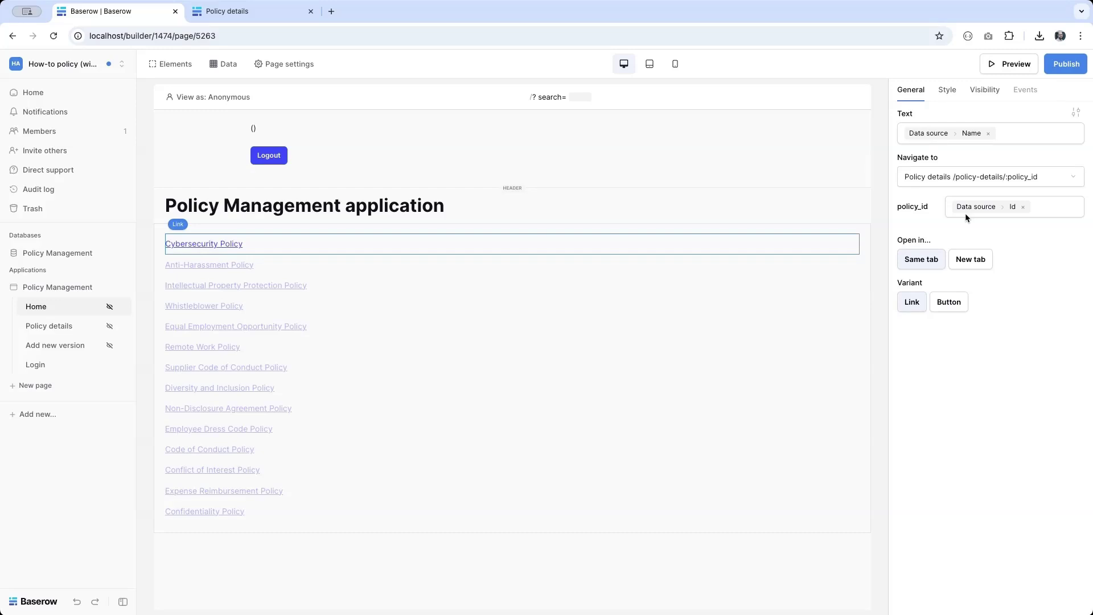
mouse_move(374, 244)
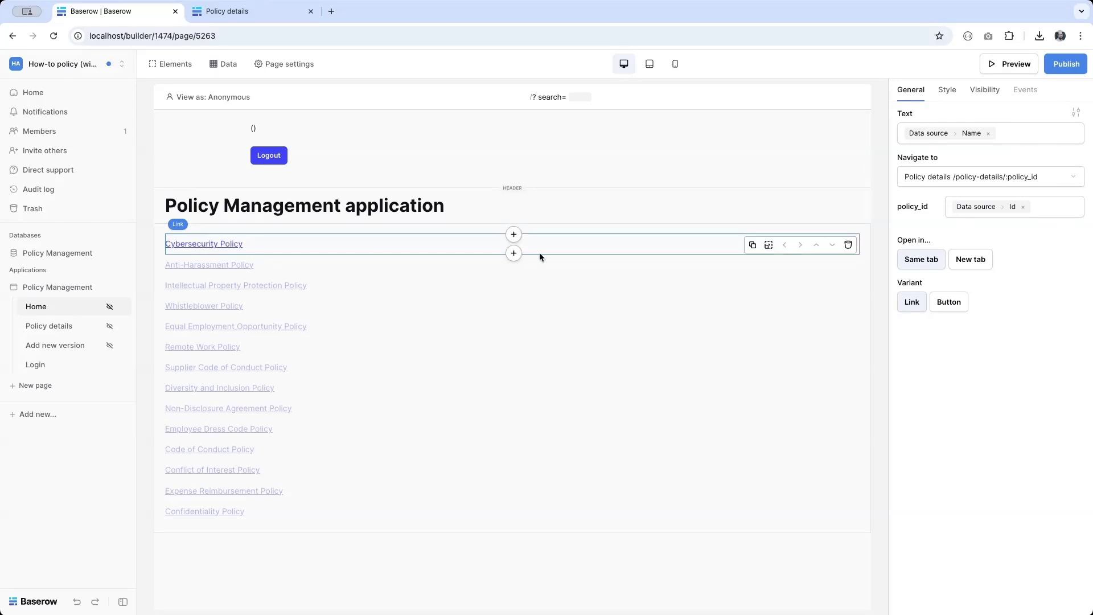
left_click(515, 255)
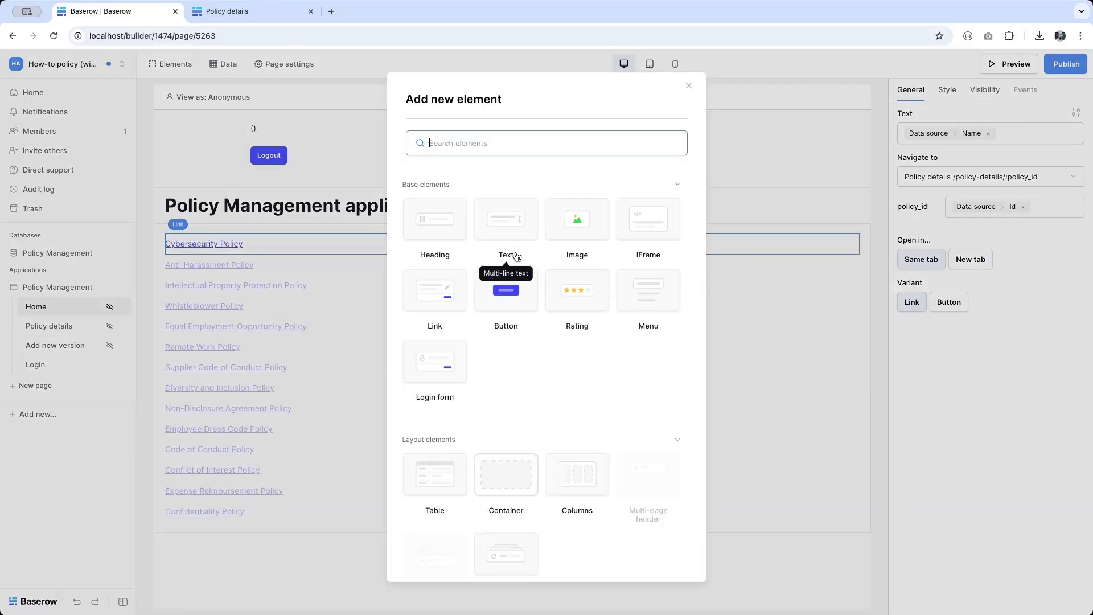
left_click(578, 485)
left_click(966, 135)
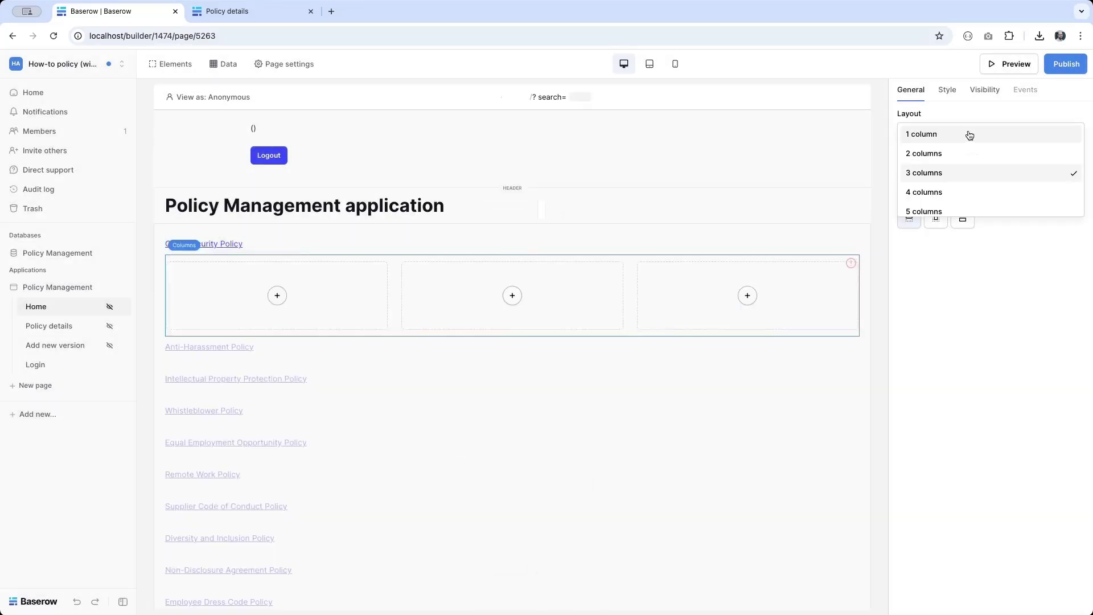
left_click(947, 194)
Step: Fill the first two columns with text bound to Active scope and Active purpose
left_click(247, 295)
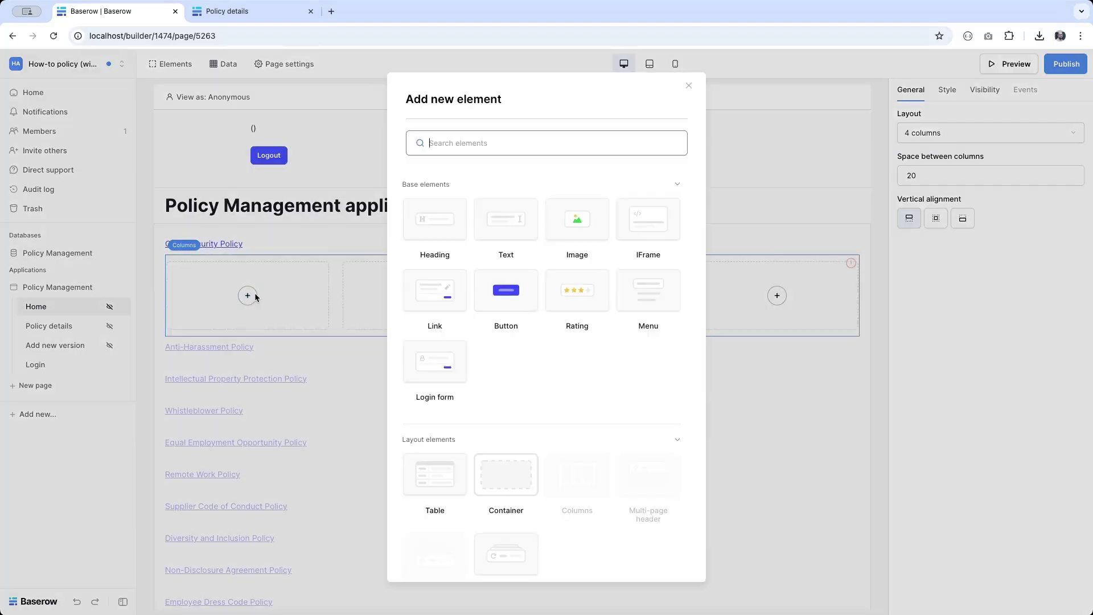
left_click(511, 223)
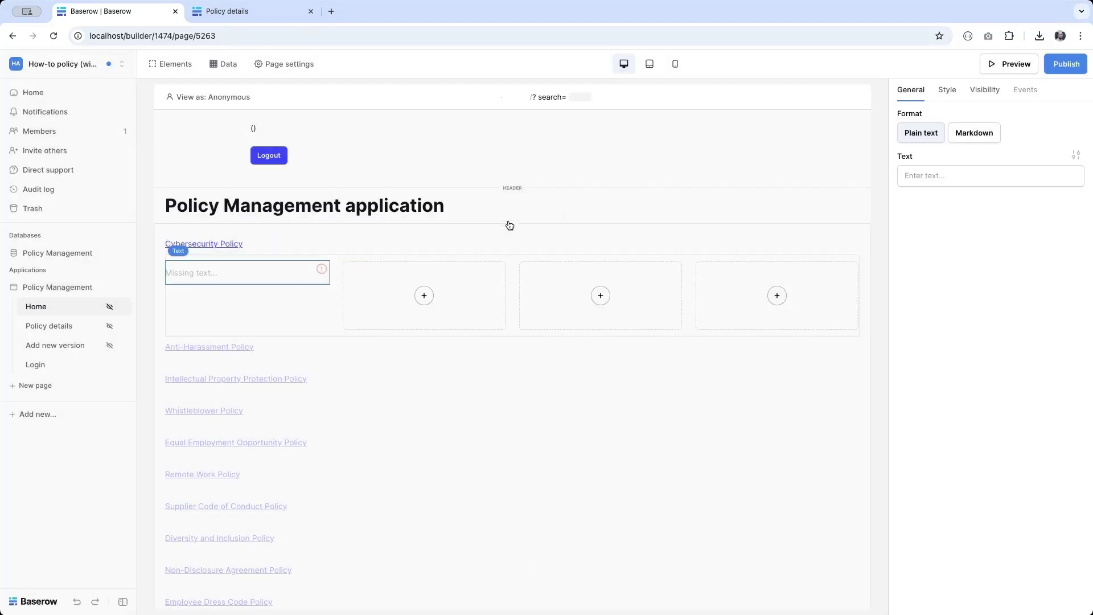
left_click(930, 175)
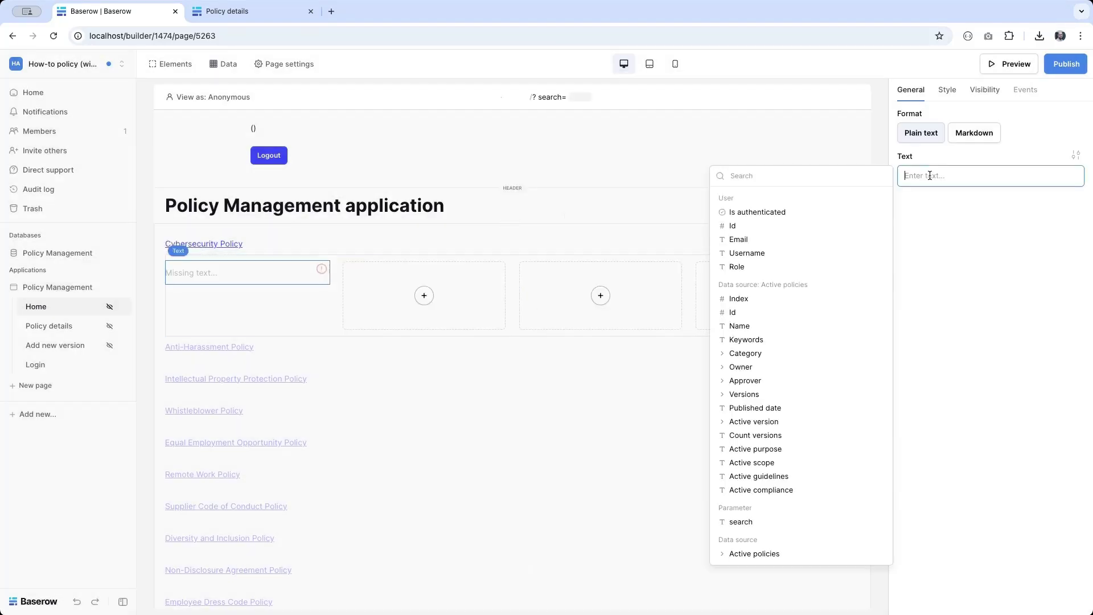
left_click(770, 461)
left_click(424, 295)
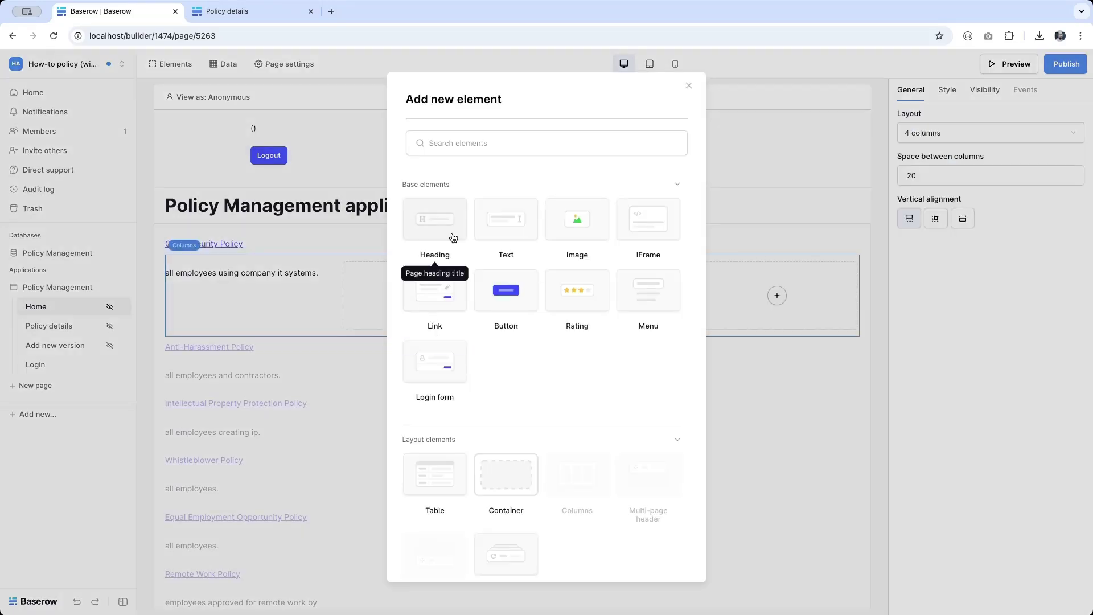
left_click(489, 236)
left_click(930, 174)
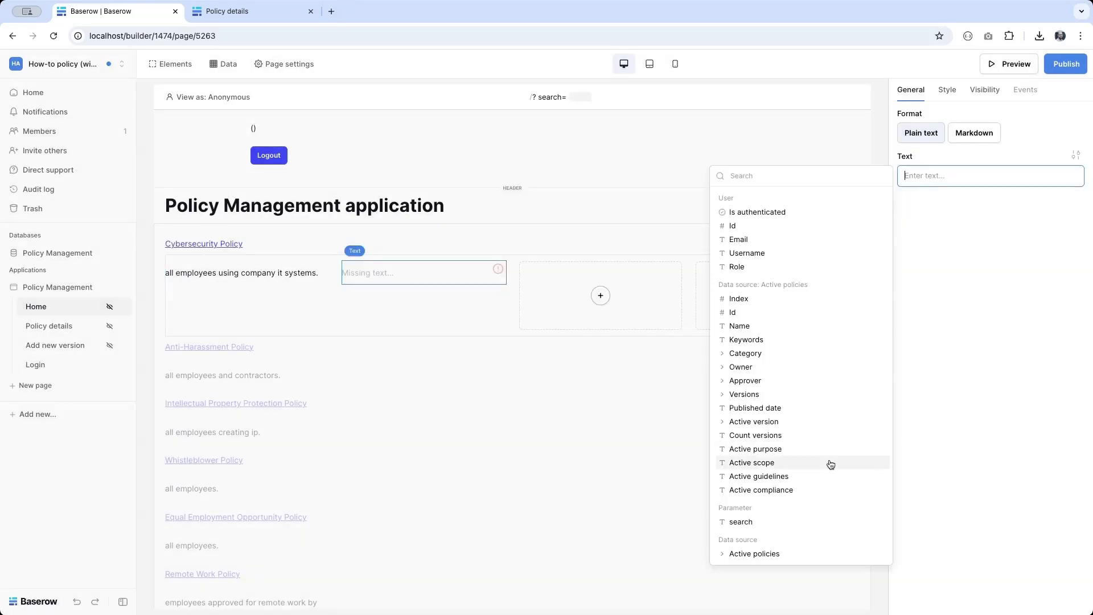
left_click(803, 449)
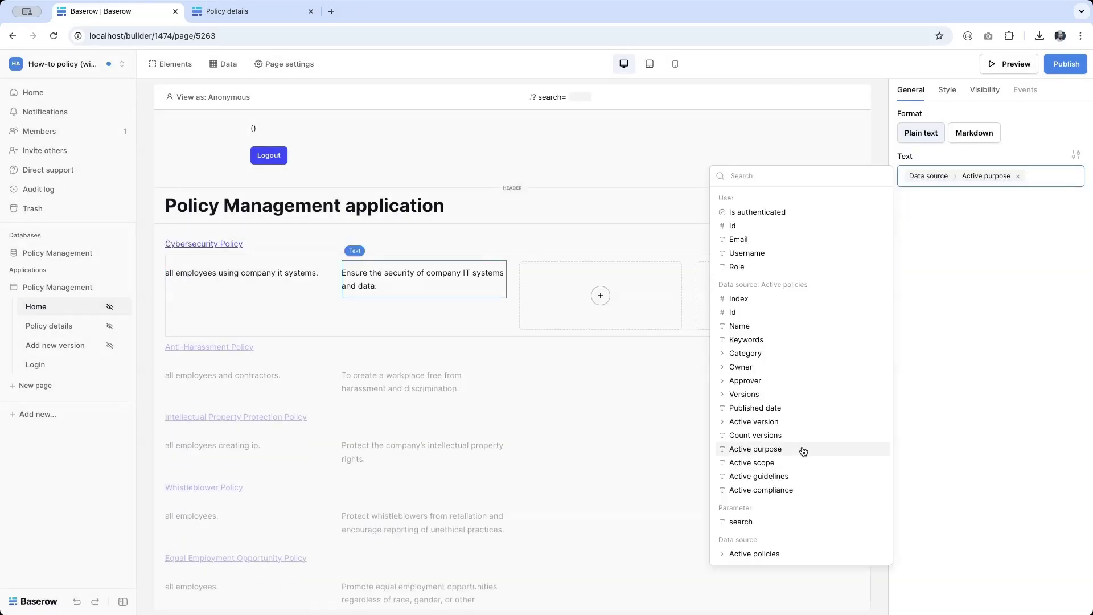
left_click(426, 244)
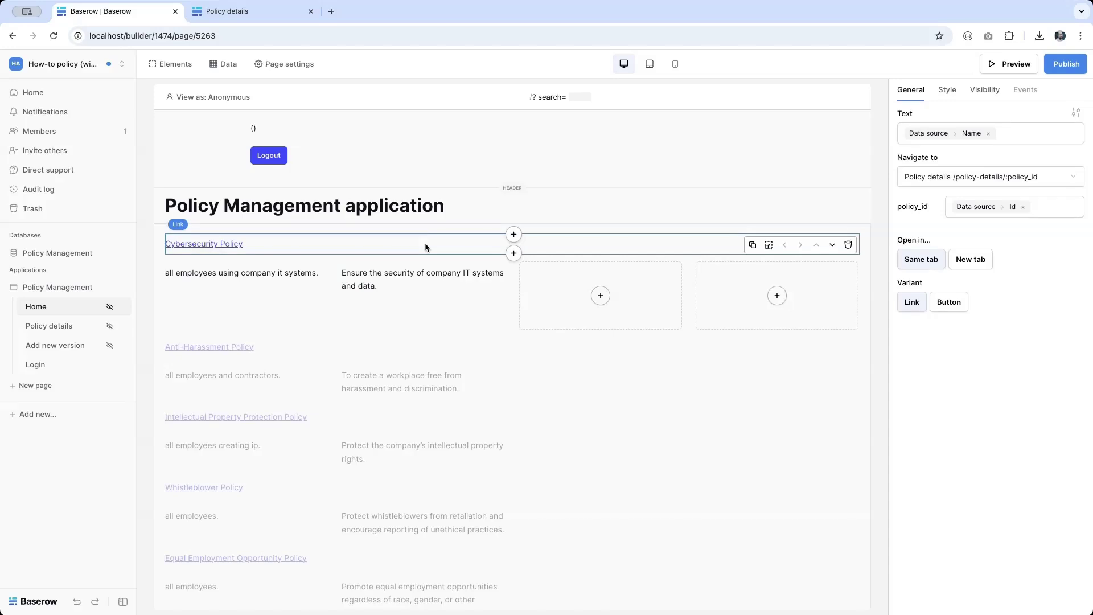
left_click(418, 230)
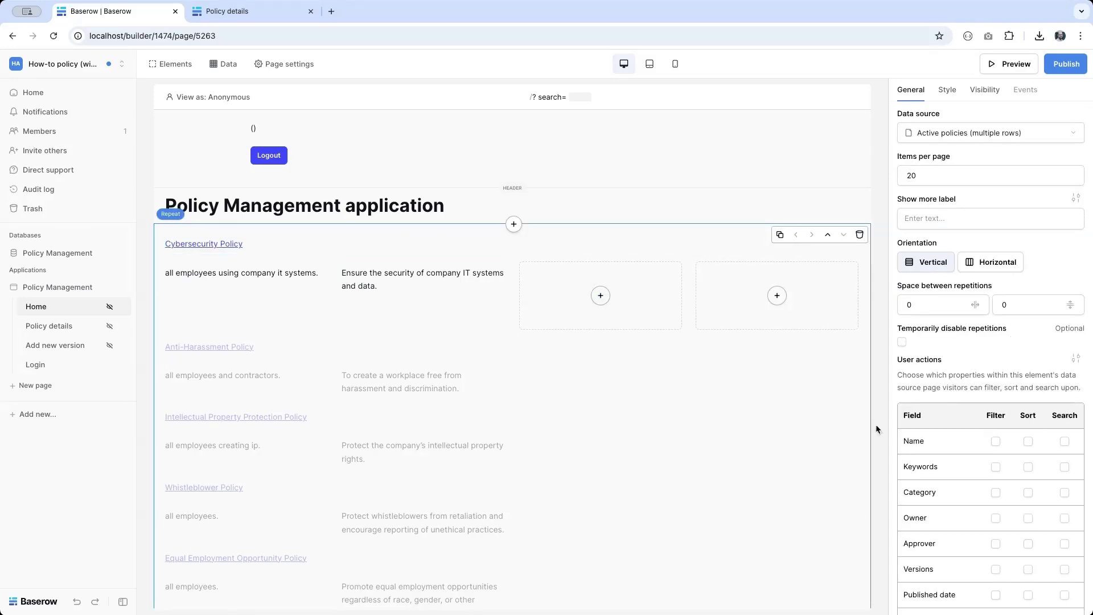
Step: Allow visitors to search policies by Name and Keywords, filter by Name, and sort by Category
scroll(1012, 472, "down", 2)
scroll(1013, 472, "down", 4)
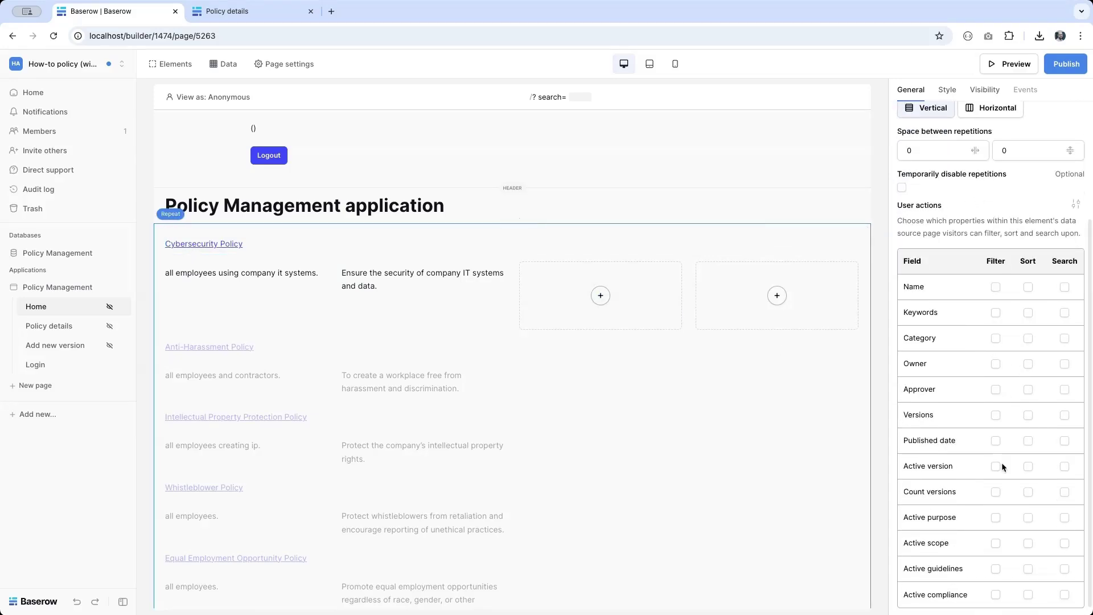
left_click(1065, 287)
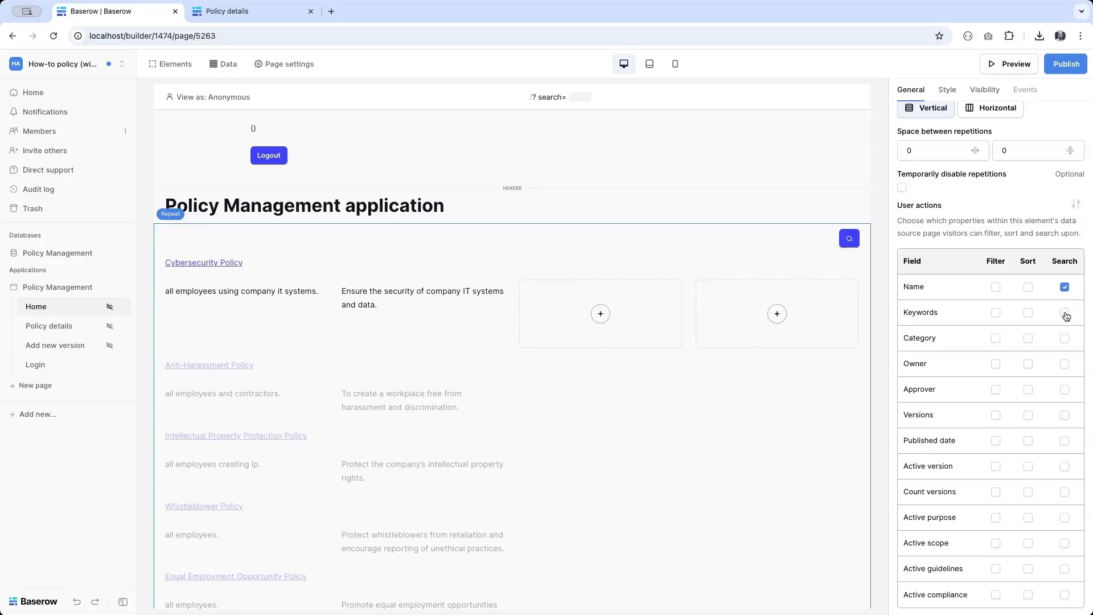
left_click(1065, 313)
left_click(996, 287)
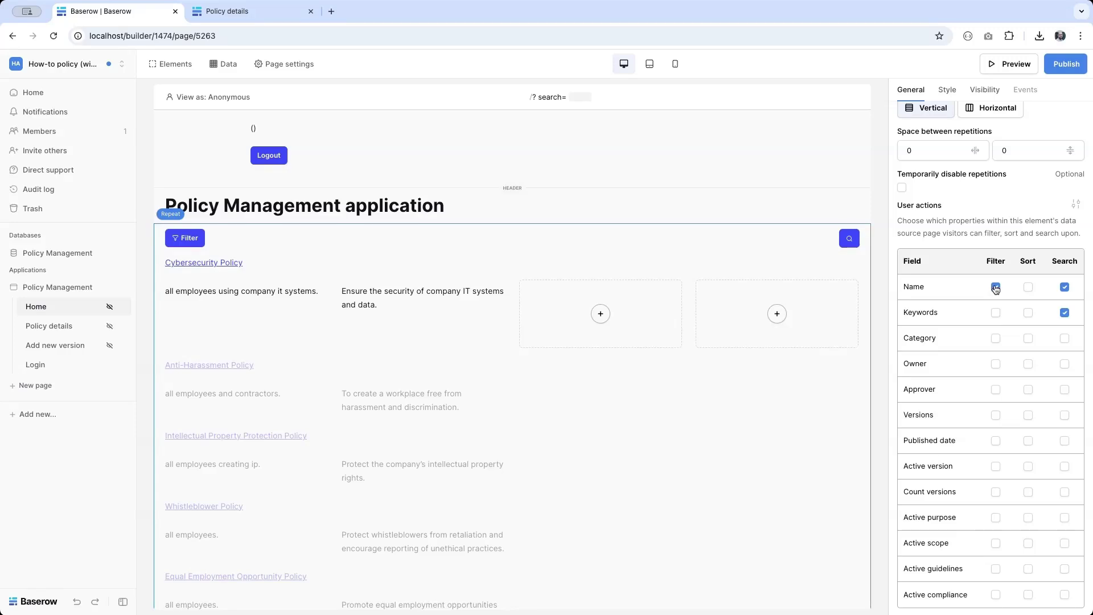
left_click(1029, 340)
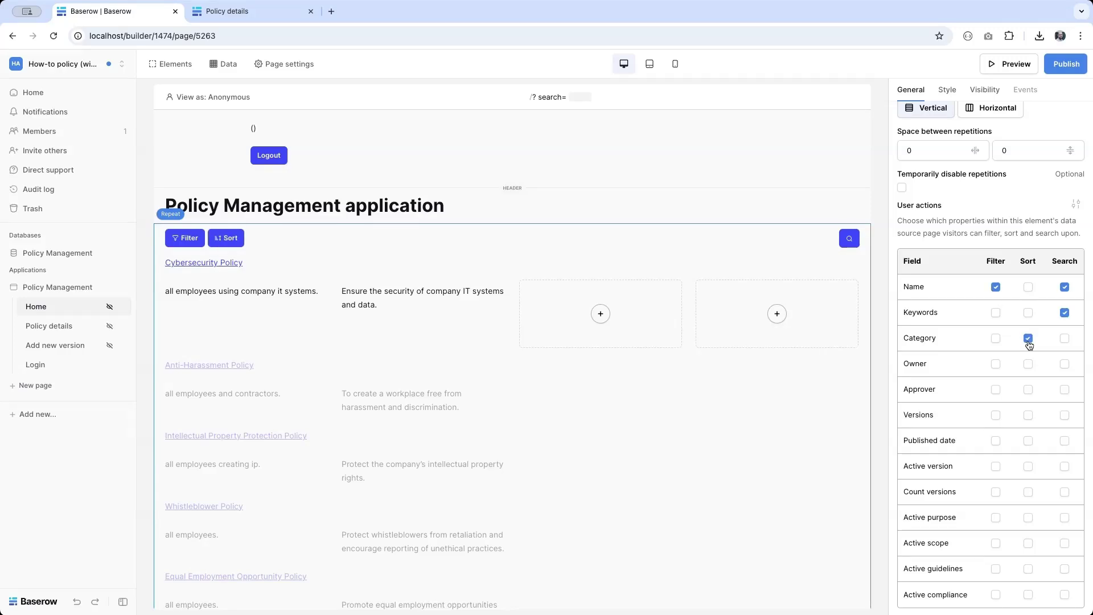
scroll(1036, 462, "down", 1)
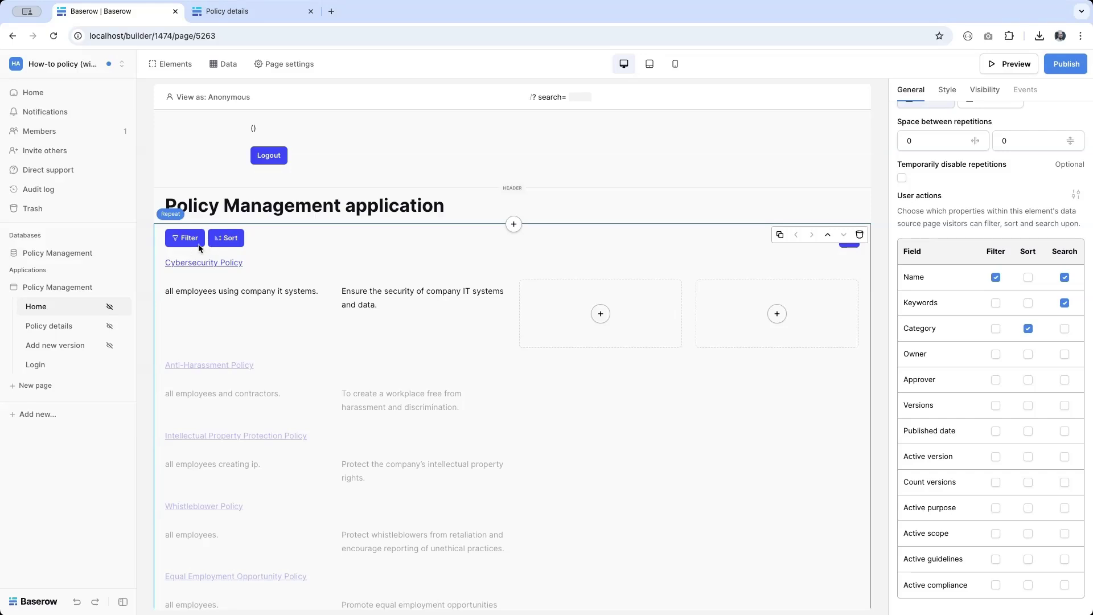
Step: Publish the app and load the live site's home page by removing the details path from the URL
left_click(1066, 64)
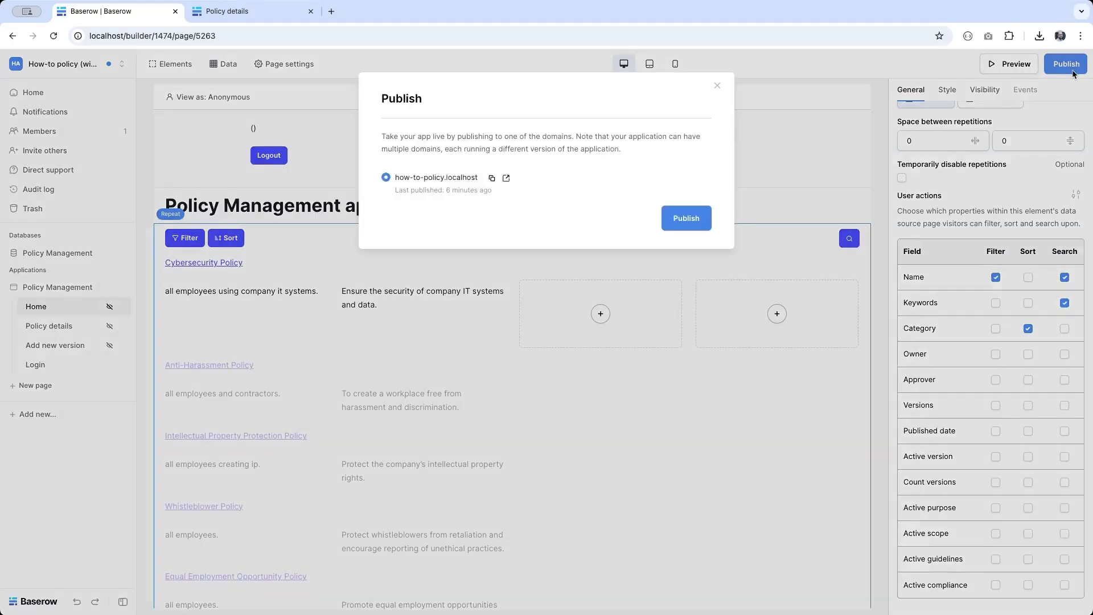
left_click(695, 234)
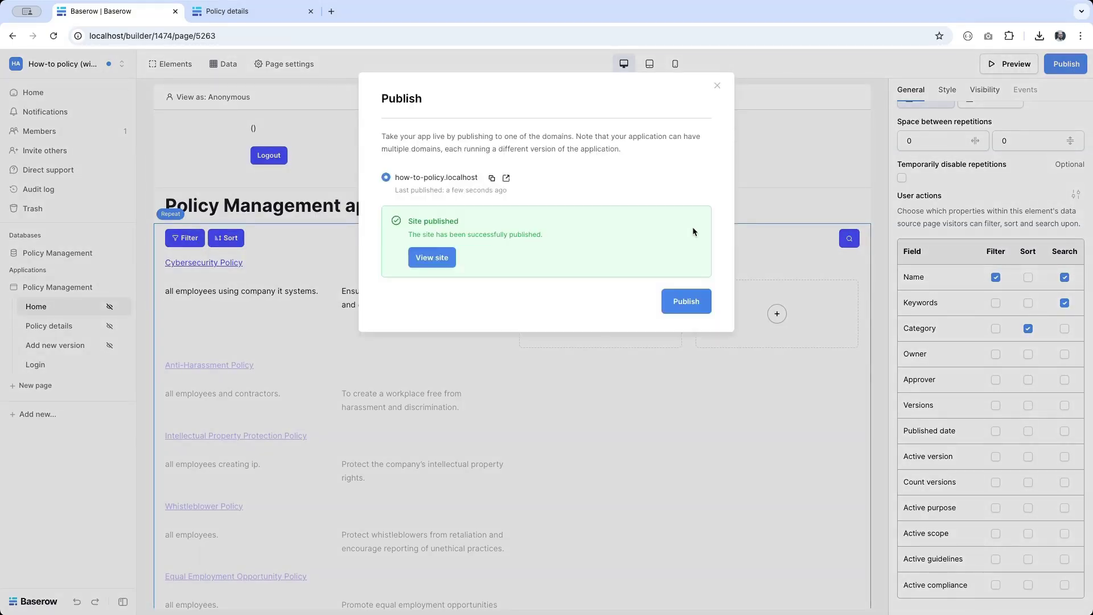
left_click(218, 12)
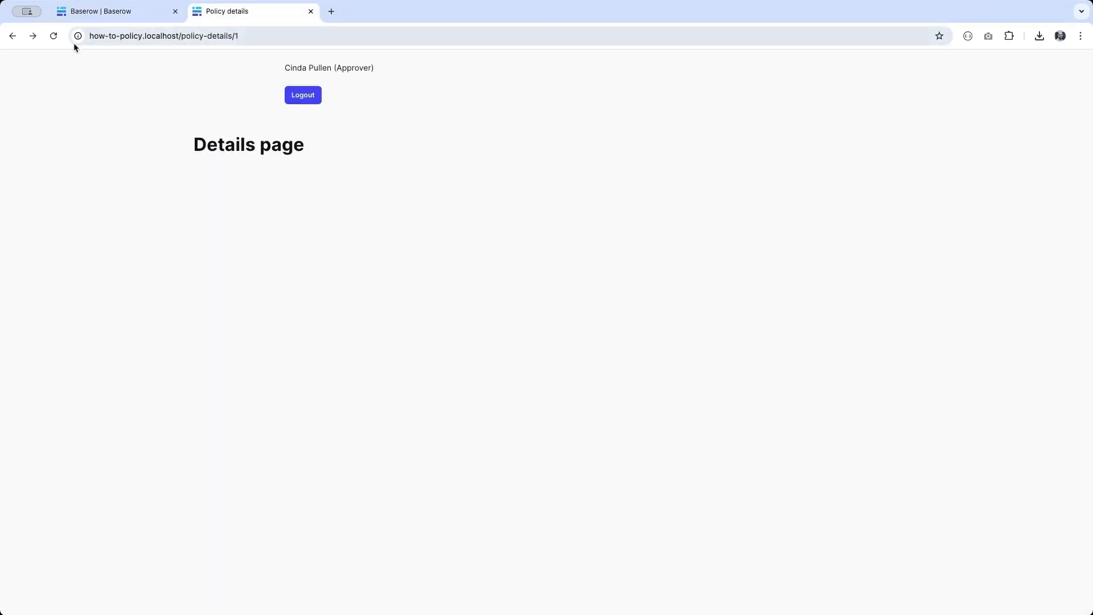
double_click(183, 36)
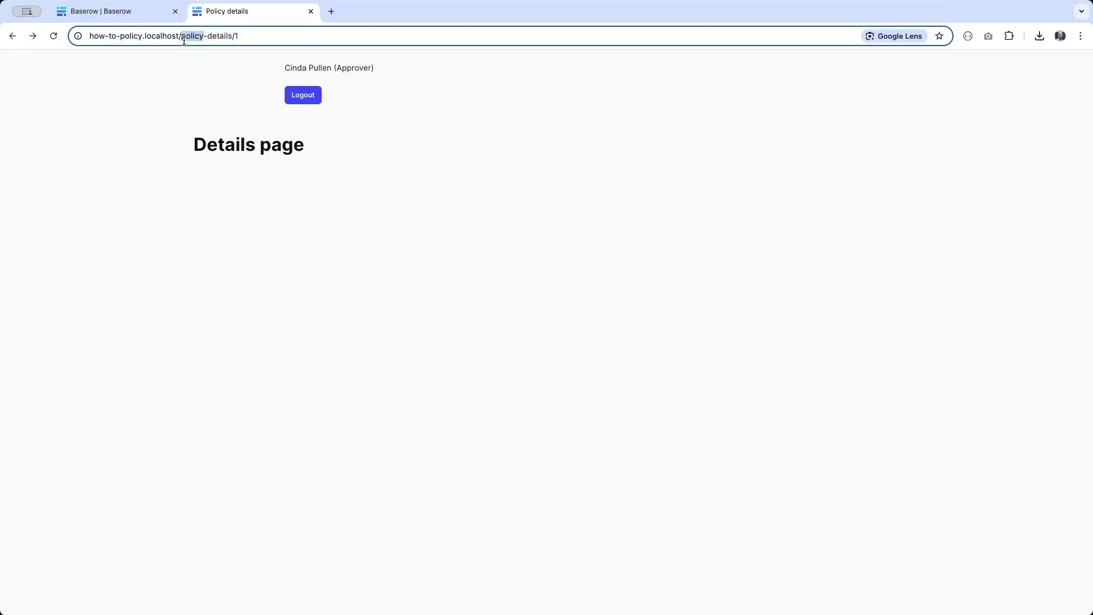
key("shift+End")
key("BackSpace")
key("Return")
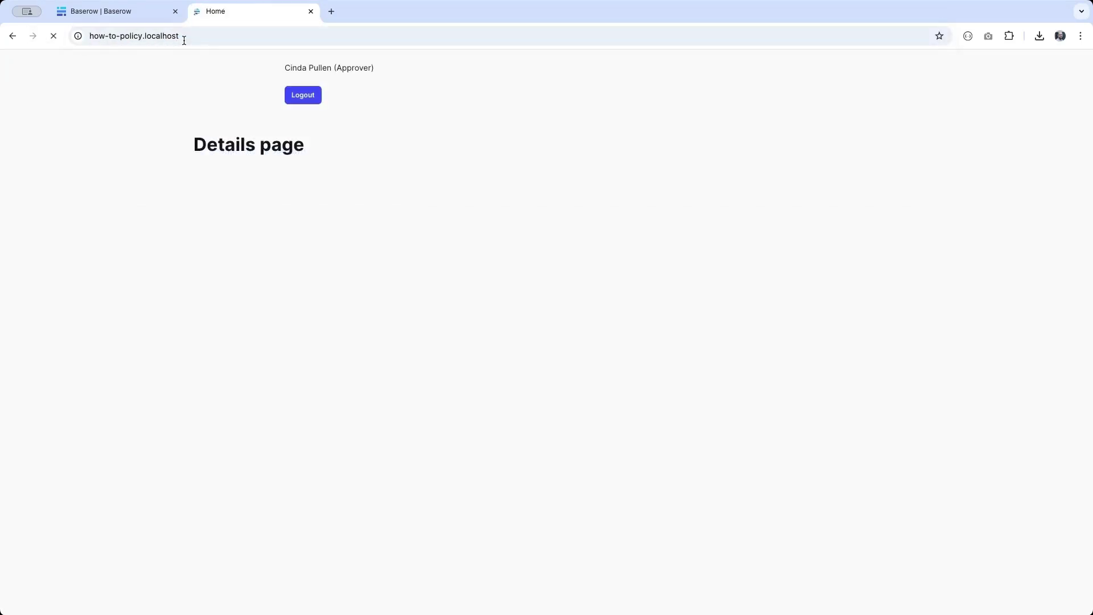
Step: Test the live policy list's filter, sort and a 'cyber' search, then return to the builder
scroll(458, 316, "down", 8)
scroll(459, 320, "up", 10)
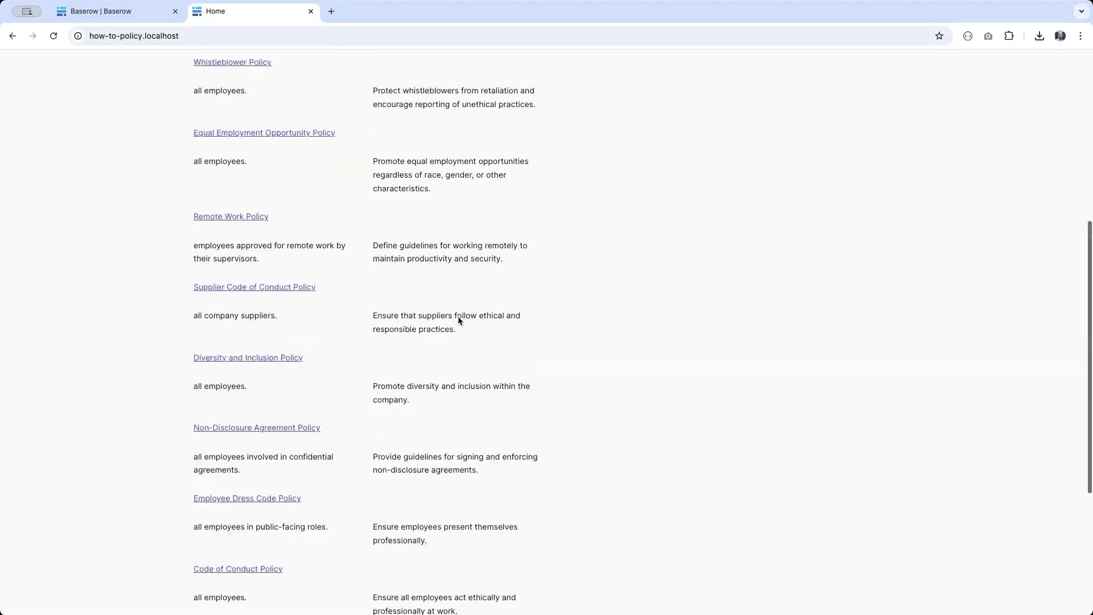
left_click(217, 178)
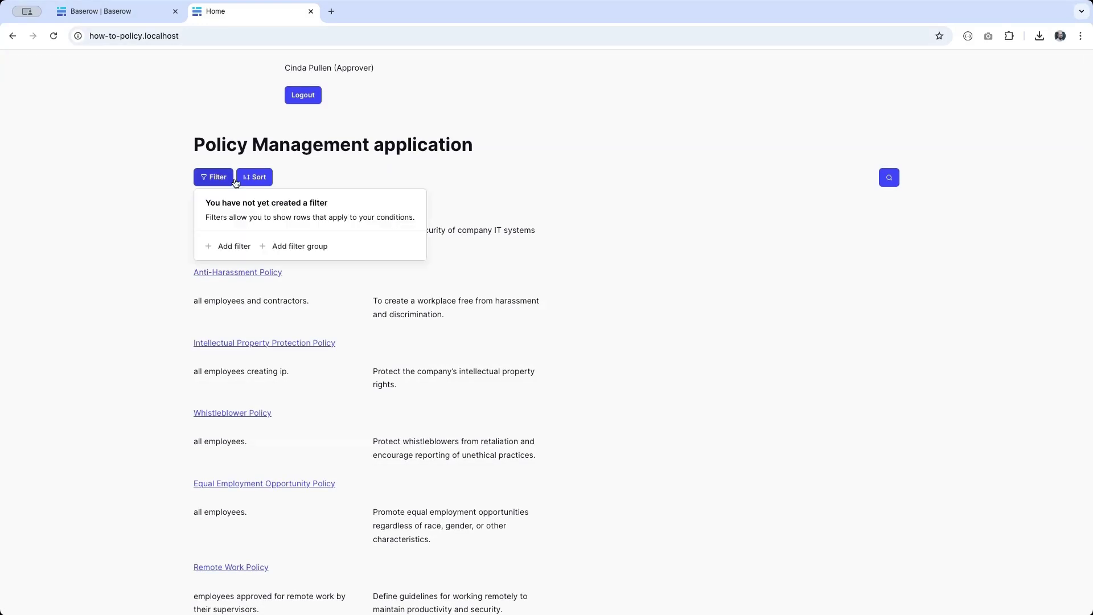
left_click(254, 177)
left_click(891, 180)
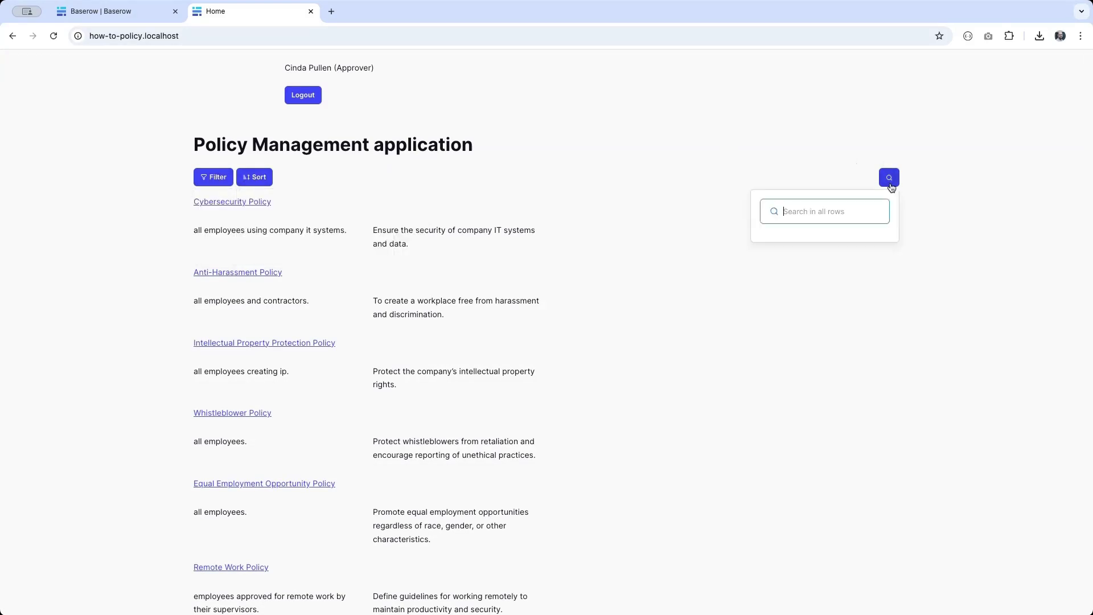
type("cyber")
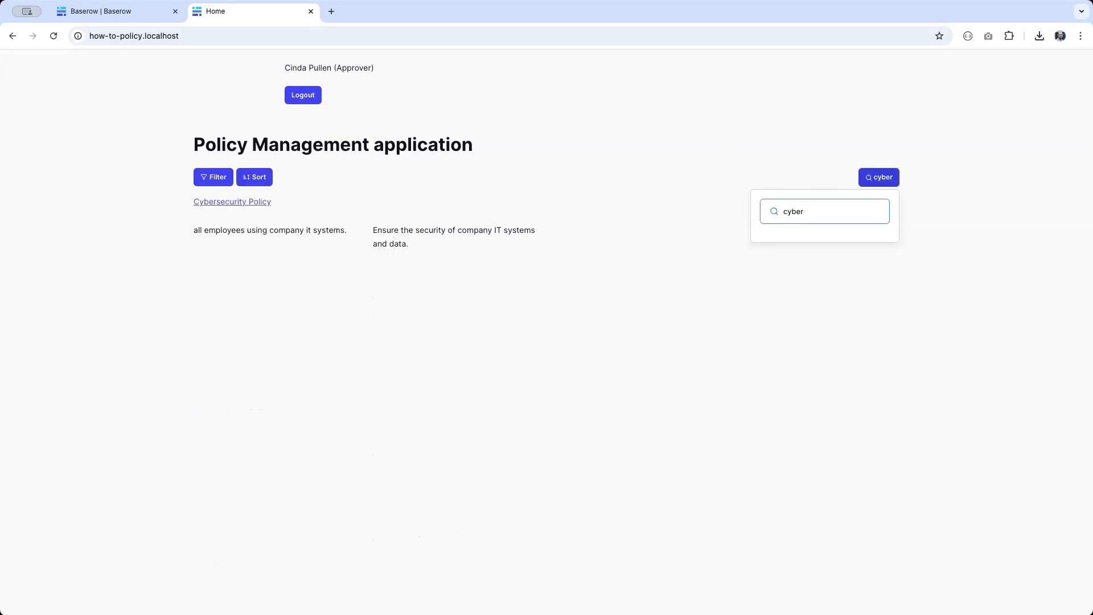
key("BackSpace")
key("BackSpace")
key("BackSpace")
key("BackSpace")
key("BackSpace")
left_click(116, 16)
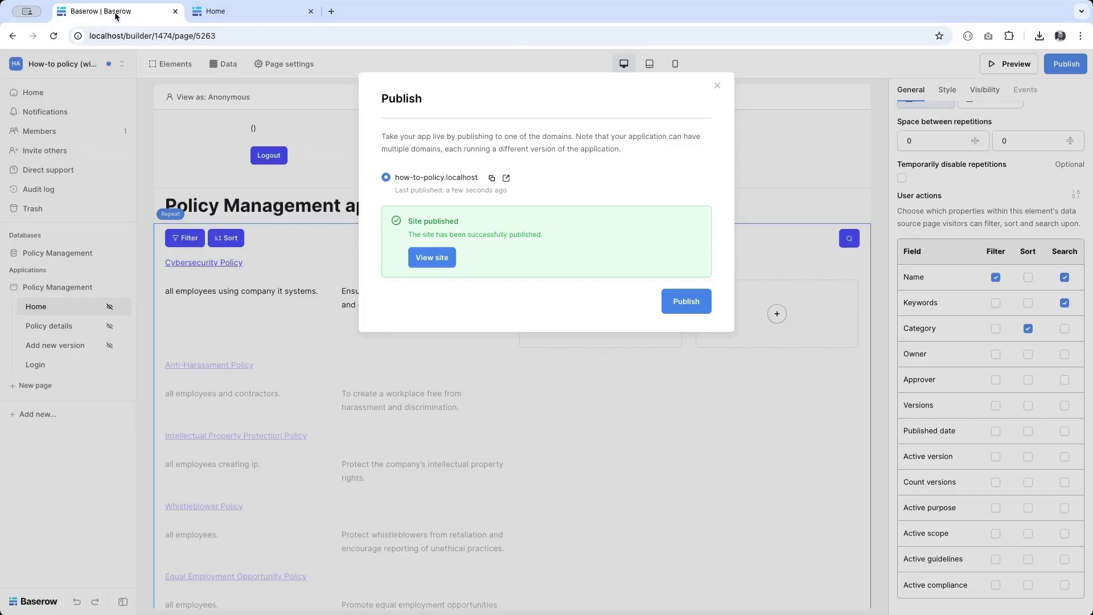
Step: Remove the policy list's Name filter, Keywords search and Category sort options
left_click(261, 247)
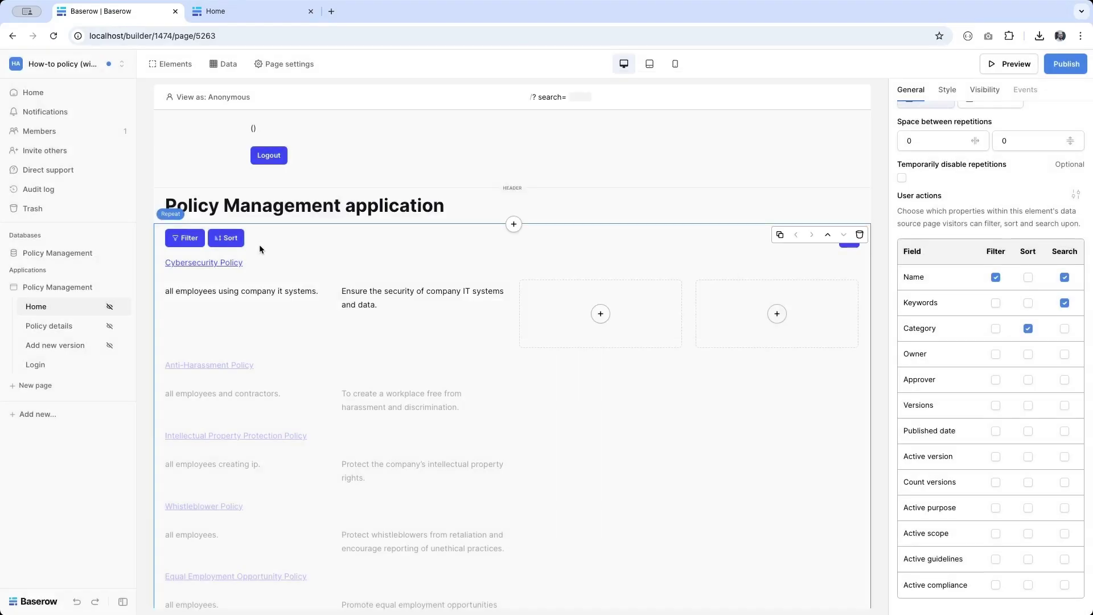
left_click(996, 278)
left_click(1064, 303)
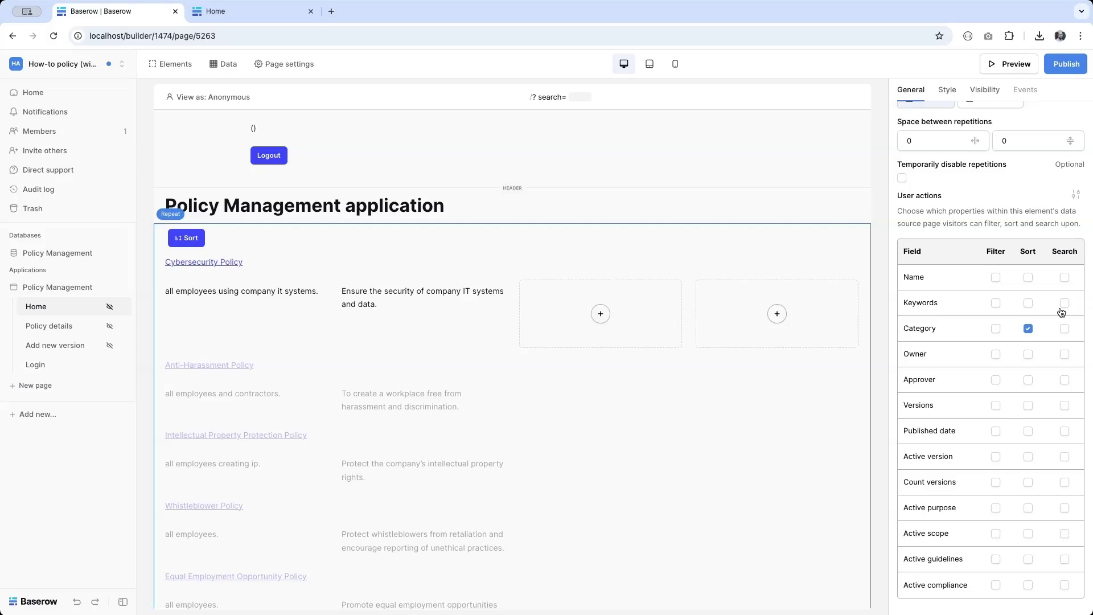
left_click(1028, 328)
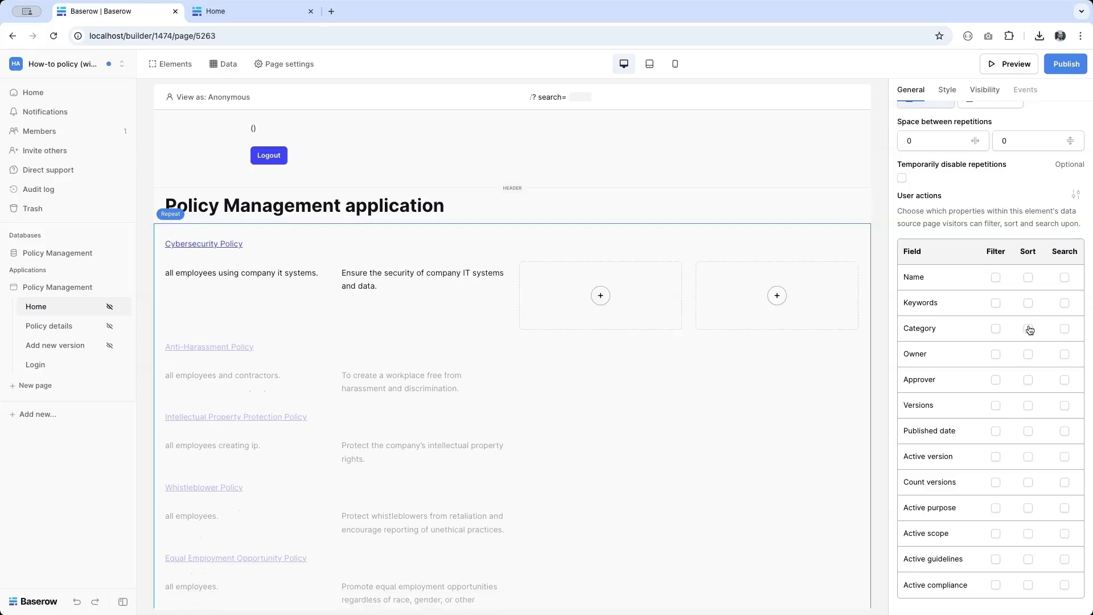
Step: Add a form above the policy list and set its width to Small
left_click(512, 224)
scroll(595, 444, "down", 5)
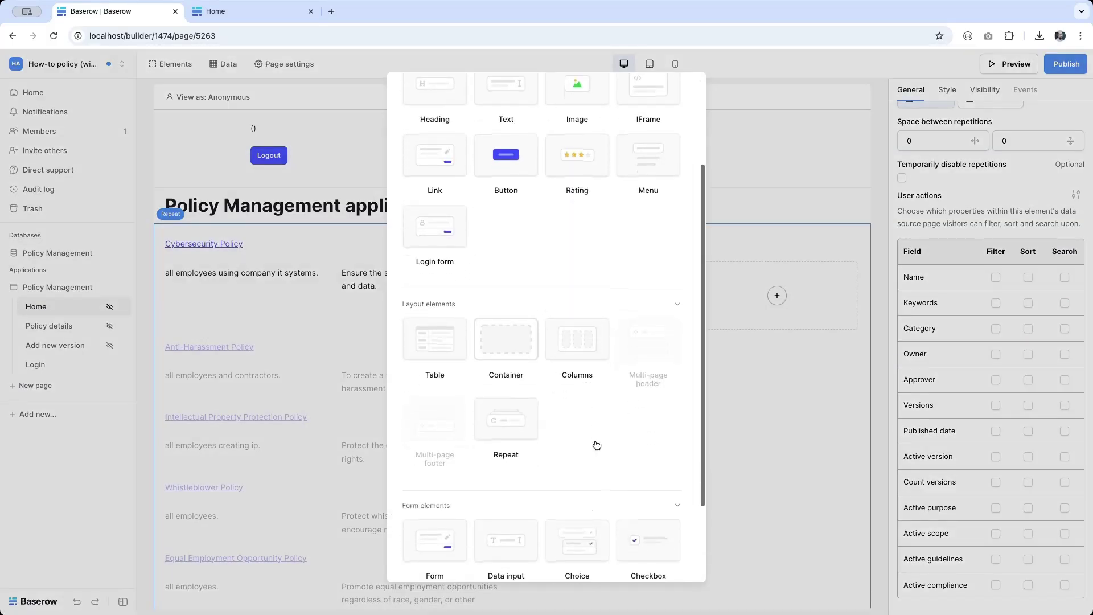
left_click(408, 445)
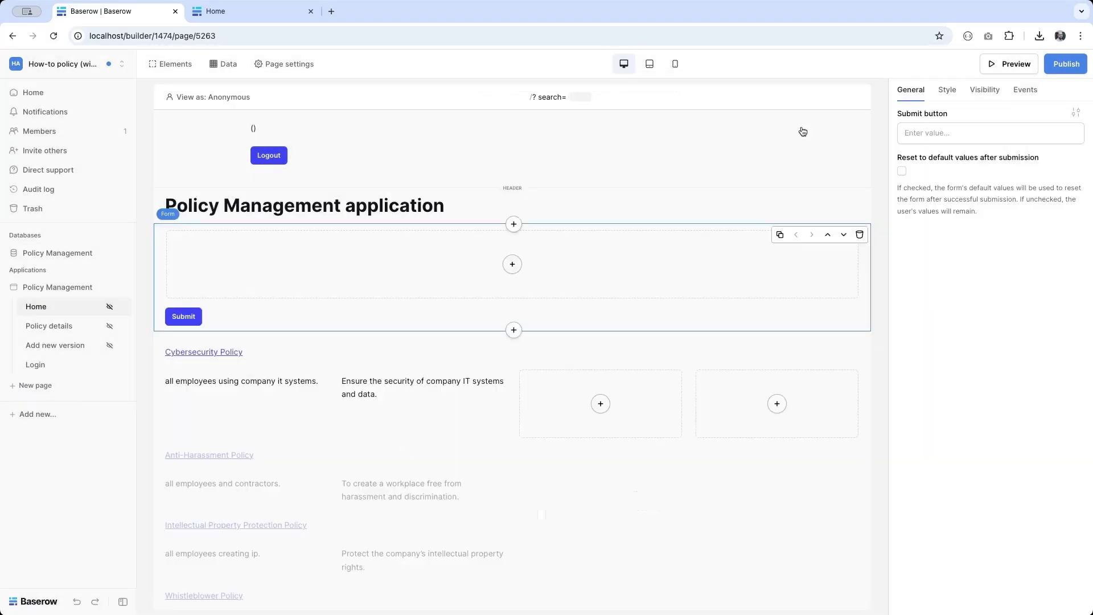
left_click(947, 89)
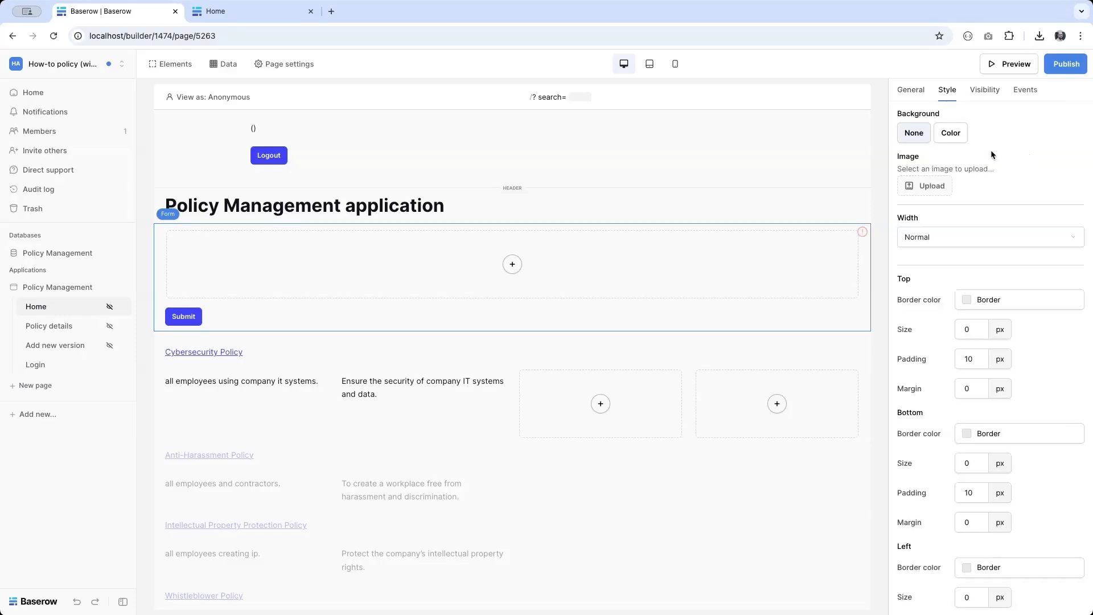
left_click(977, 247)
left_click(968, 274)
left_click(955, 238)
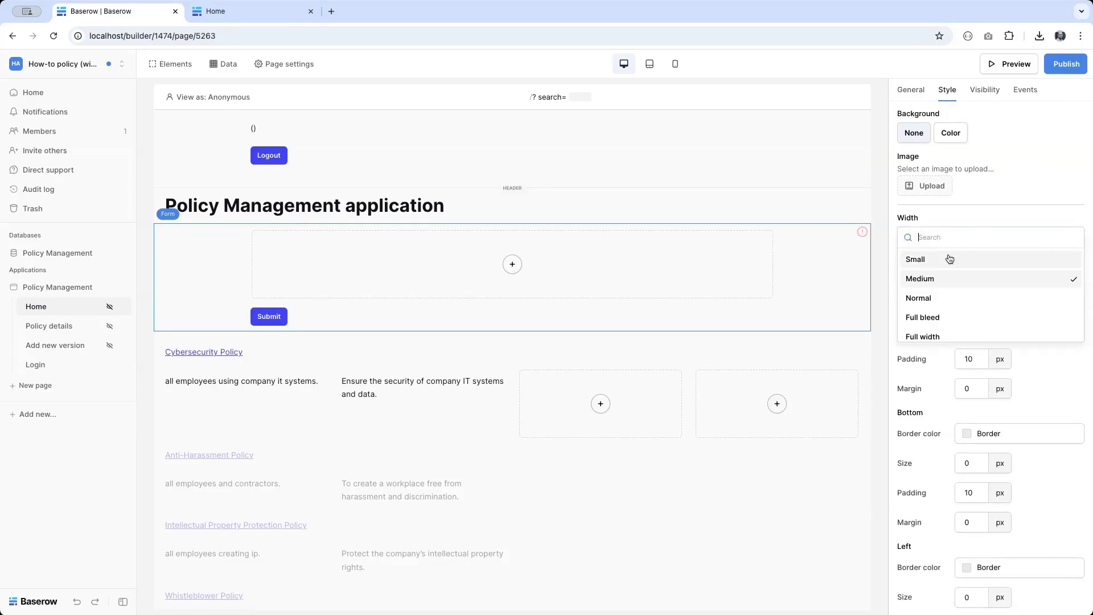
left_click(949, 259)
Step: Give the form the predefined Border colour as its background
left_click(951, 133)
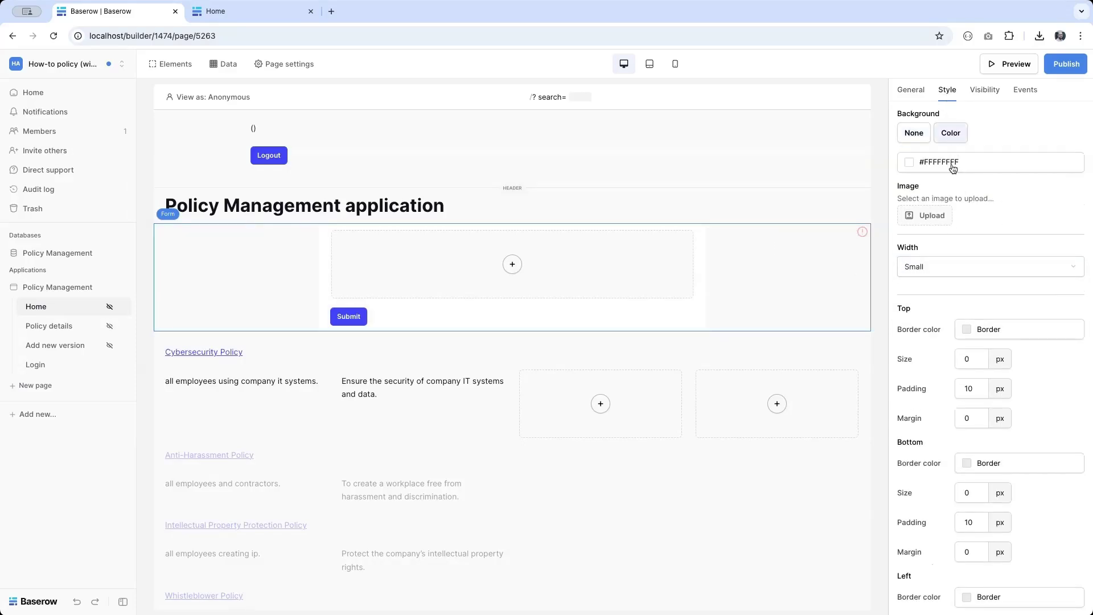
left_click(956, 163)
left_click(984, 366)
scroll(976, 425, "down", 1)
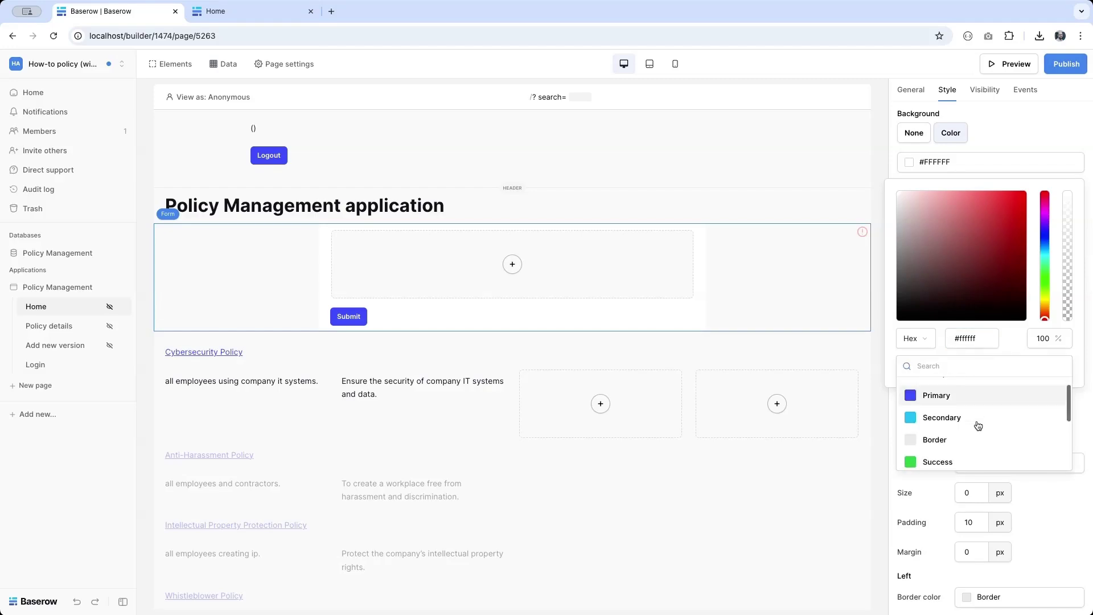
left_click(967, 441)
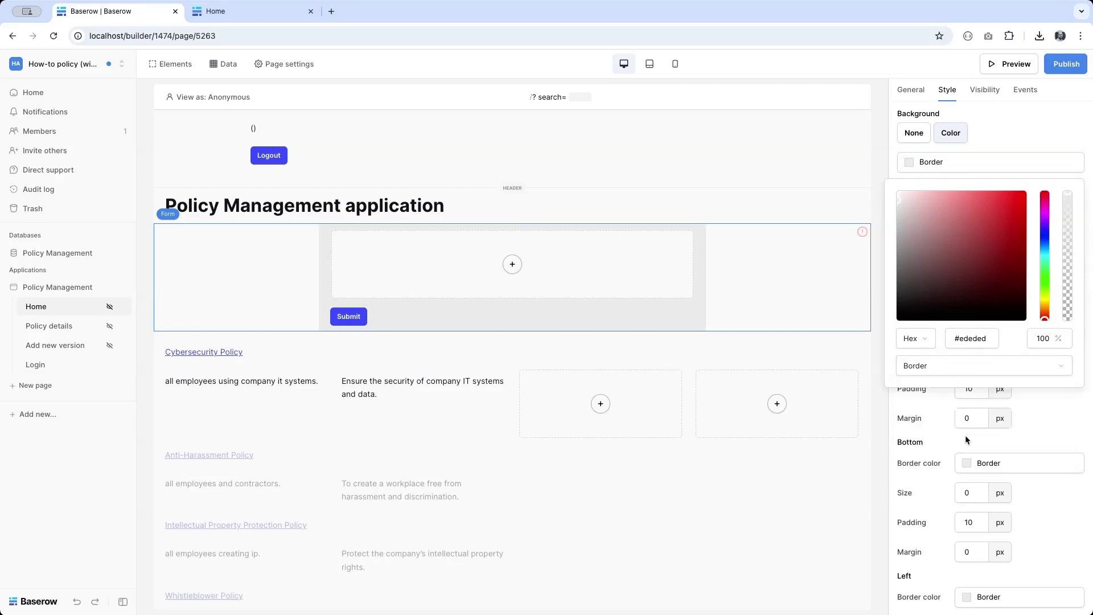
Step: Add a text input field inside the form
left_click(511, 264)
scroll(510, 264, "down", 5)
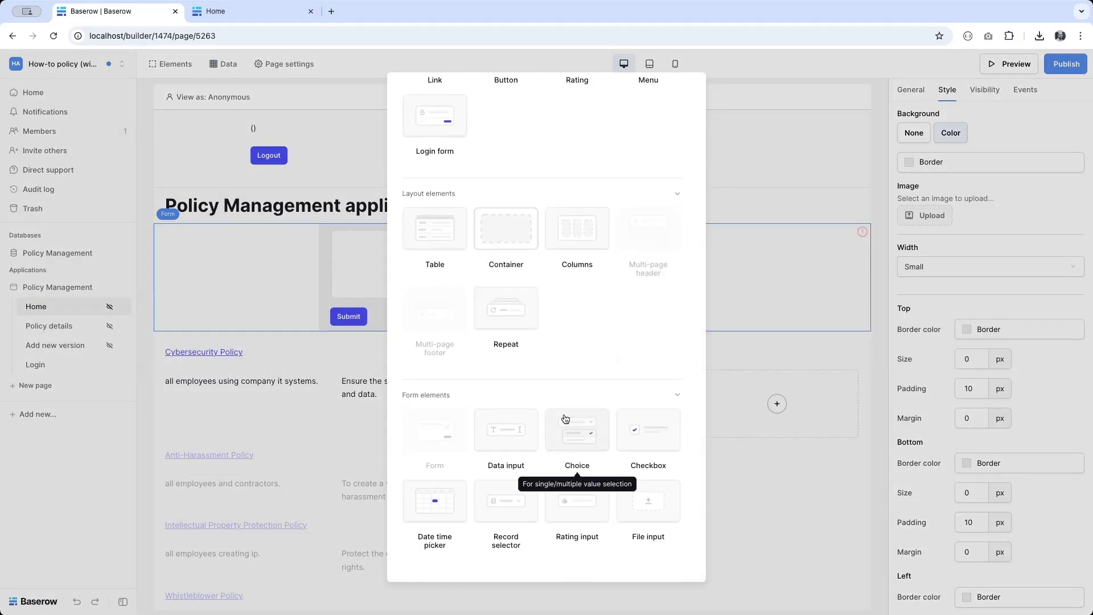
left_click(510, 445)
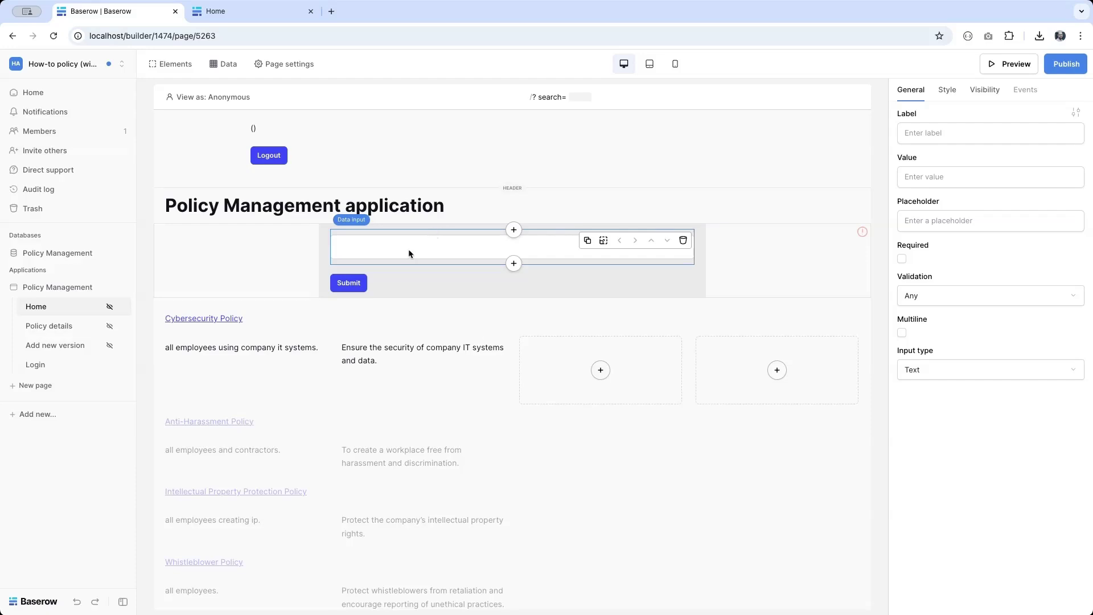
Step: Label the form's input SEARCH, mark it required, and bring up the page settings
left_click(991, 127)
type("SEARCH")
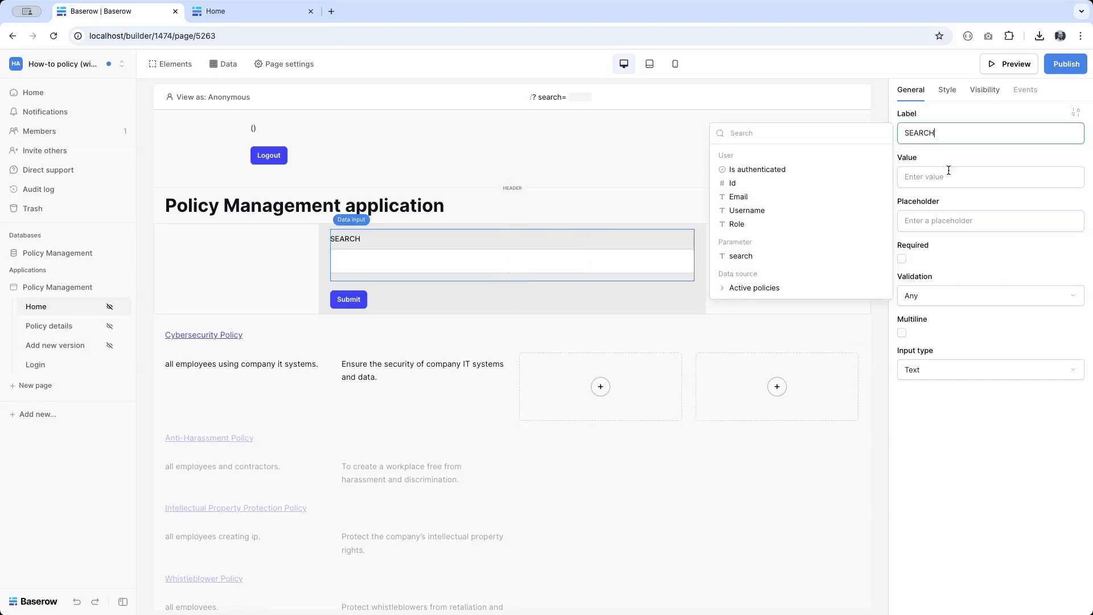
left_click(901, 259)
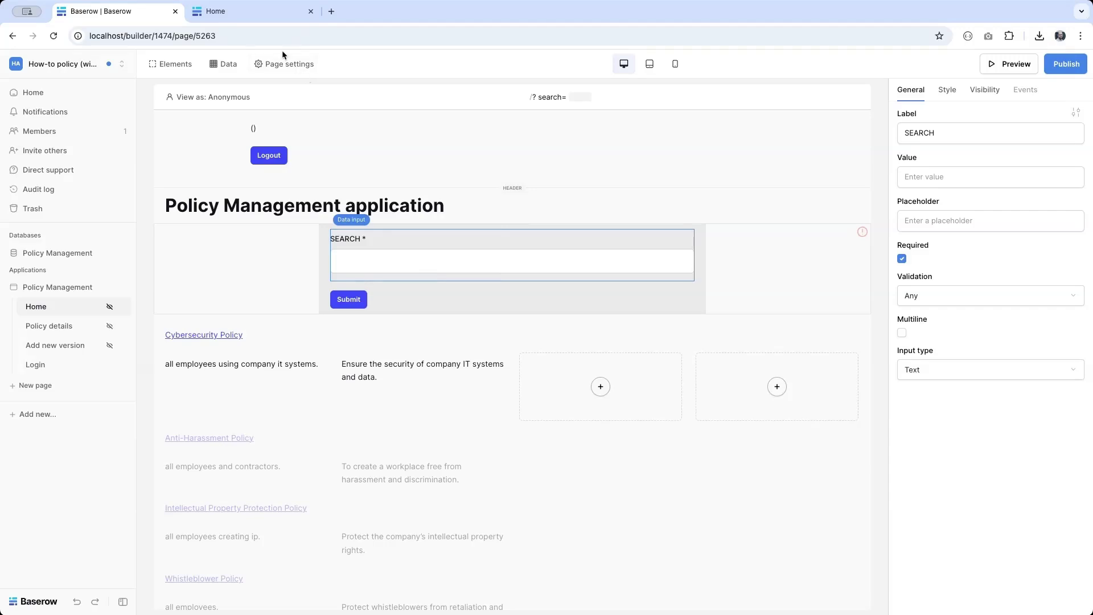
left_click(267, 66)
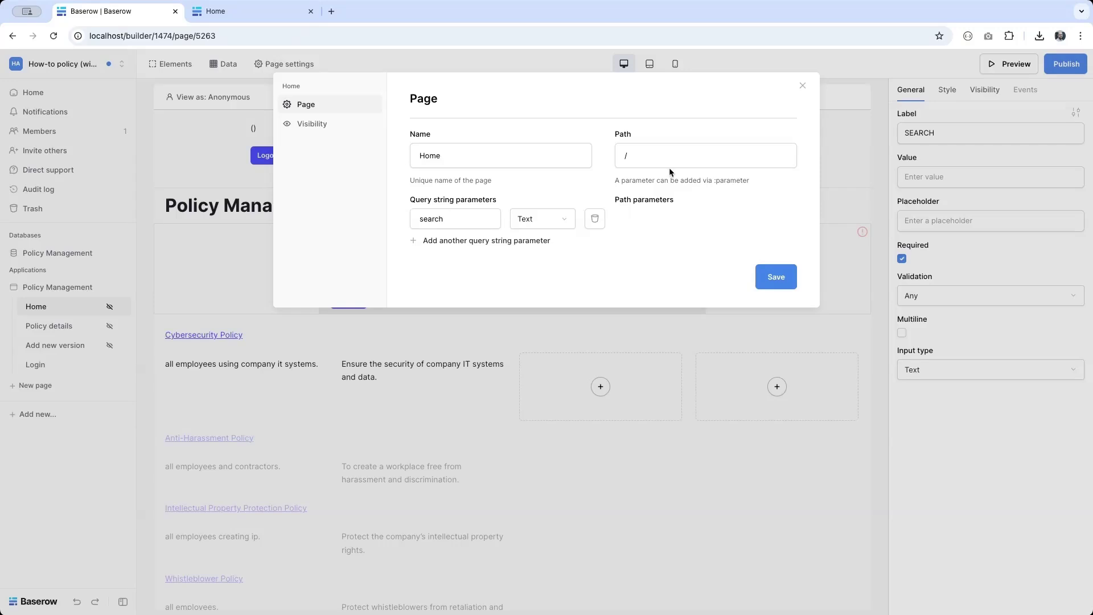
Step: Try adding :search to the Home page path, then remove it so the path stays /
left_click(678, 152)
type(":search")
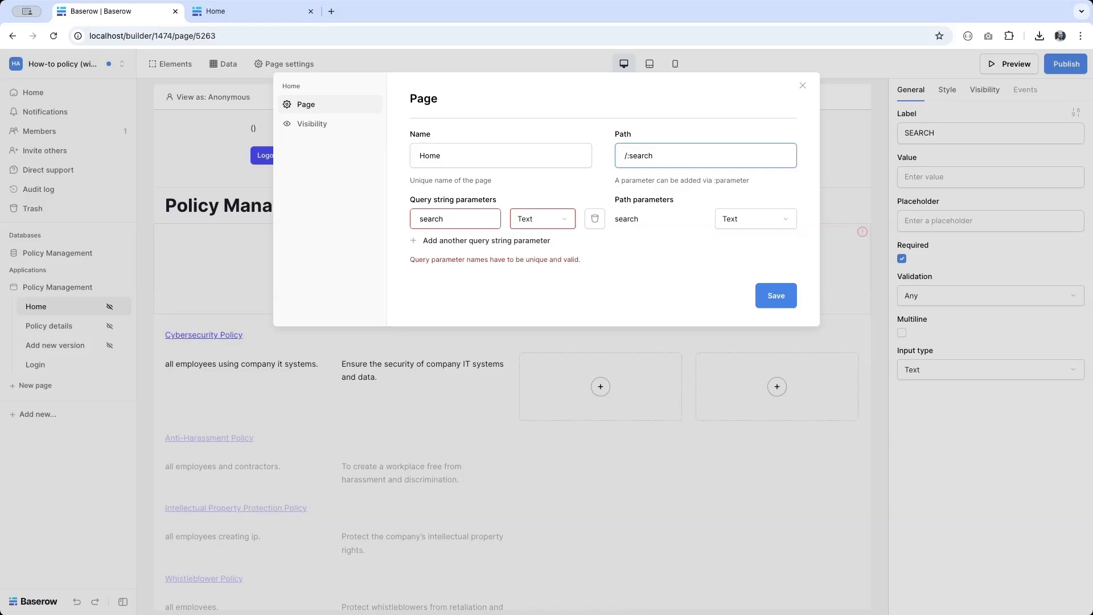
key("shift+End")
key("BackSpace")
Step: Replace the existing query parameter with a new one named search and save the page settings
left_click(596, 218)
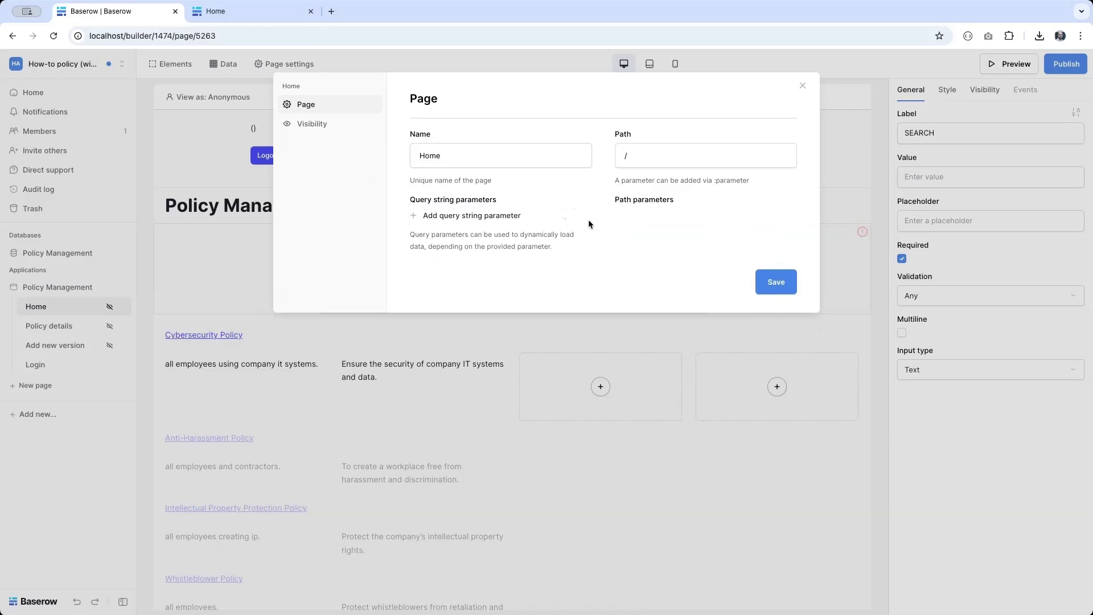
left_click(445, 216)
double_click(445, 219)
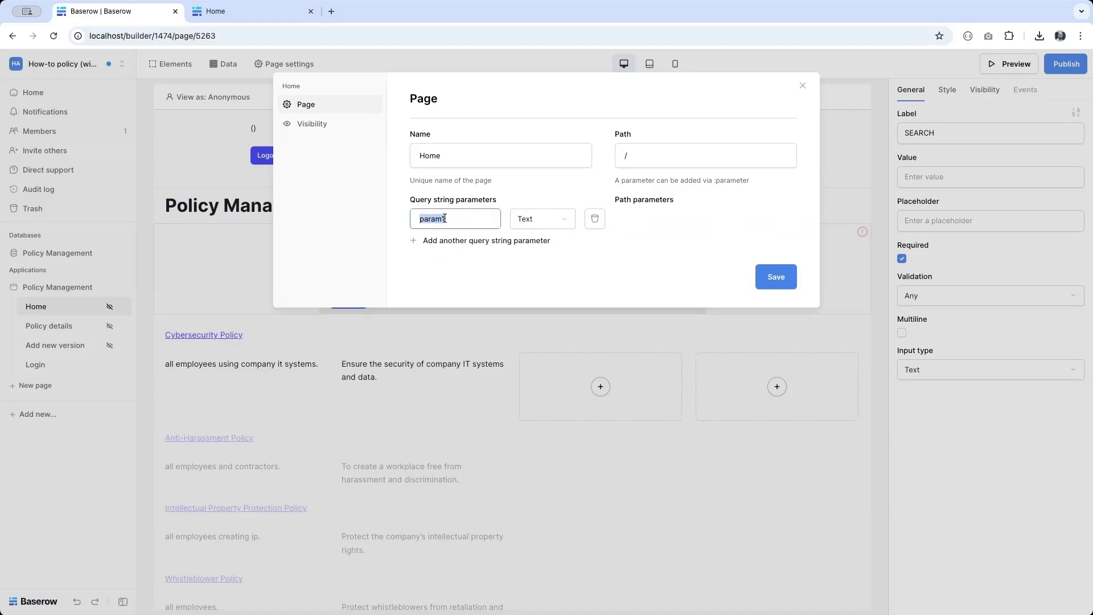
type("search")
left_click(779, 278)
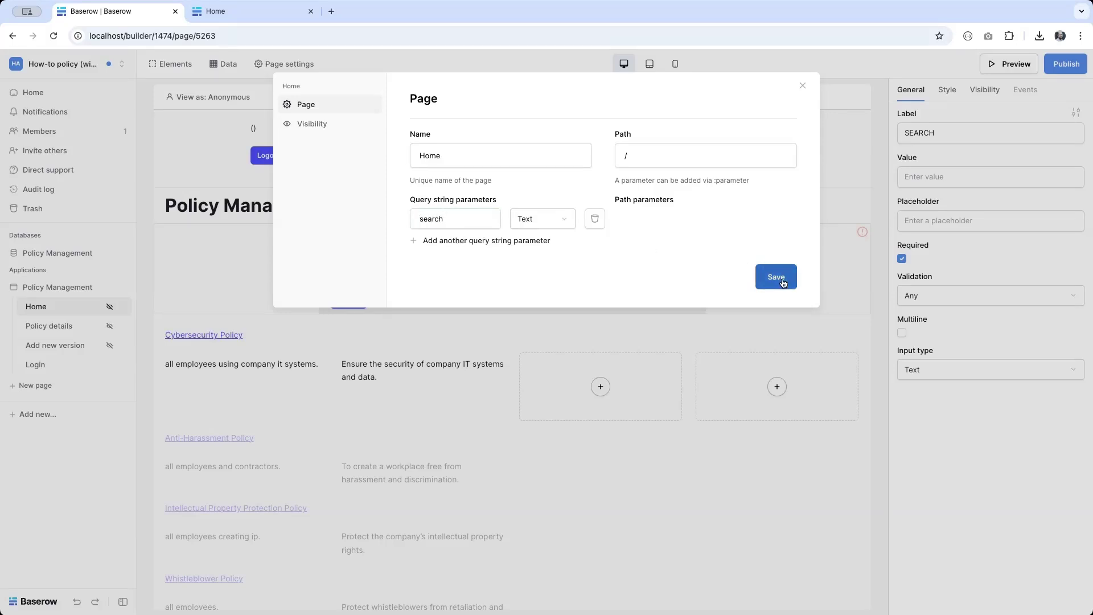
Step: Fill the SEARCH input's value from Parameter > search, with 'cyber' as the test value
left_click(858, 356)
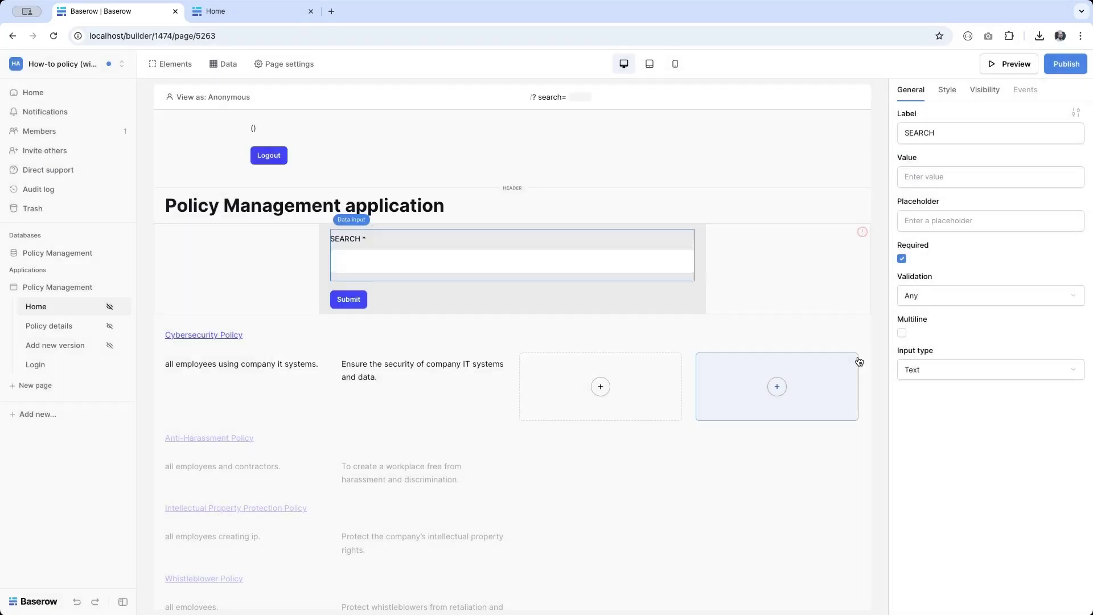
left_click(934, 173)
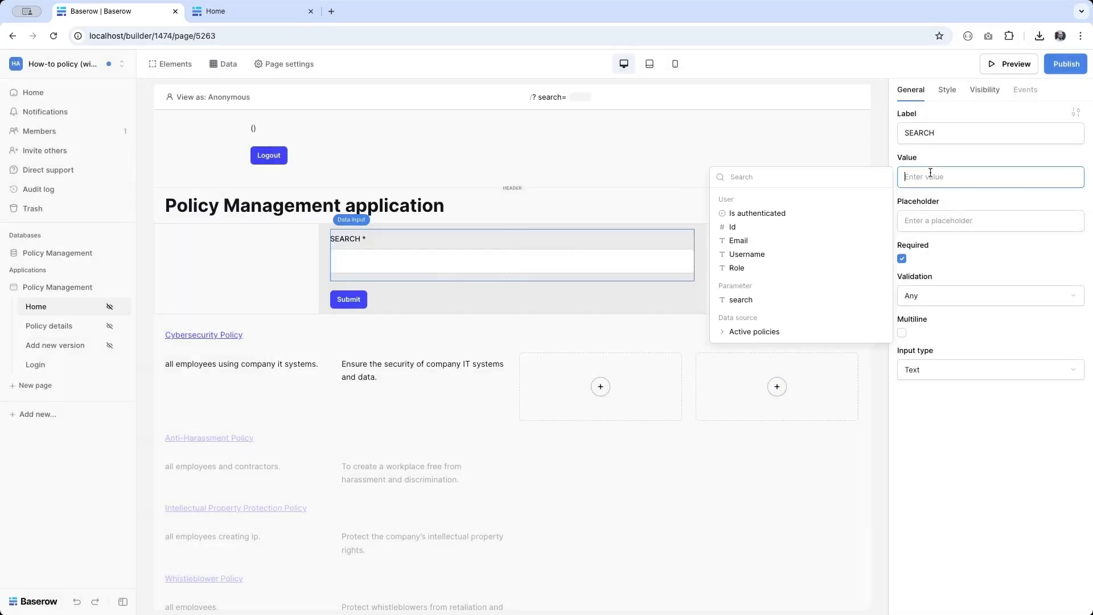
left_click(741, 302)
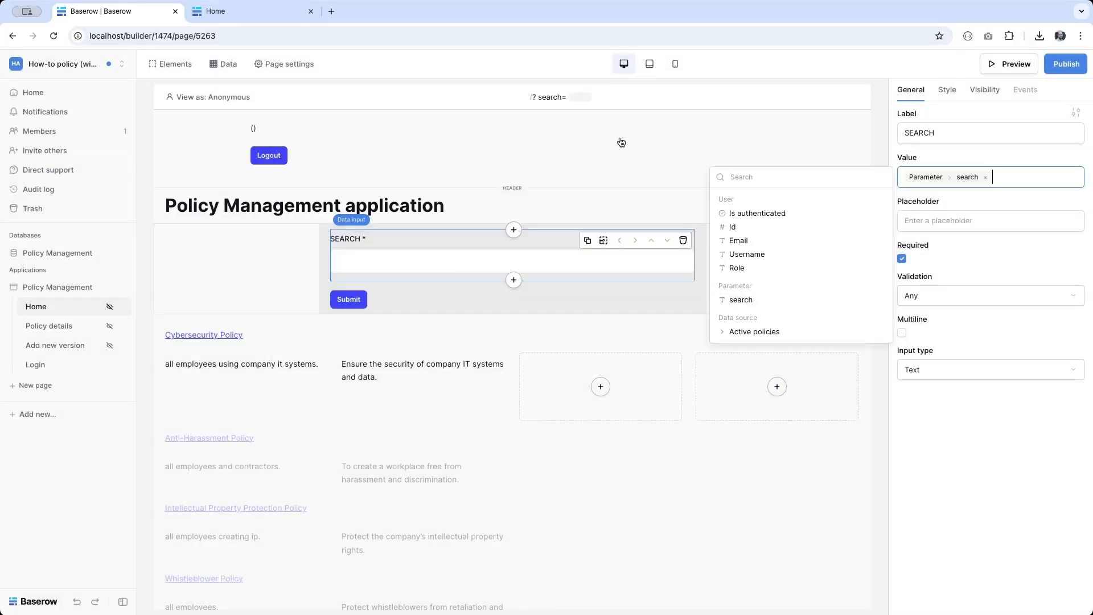
left_click(570, 97)
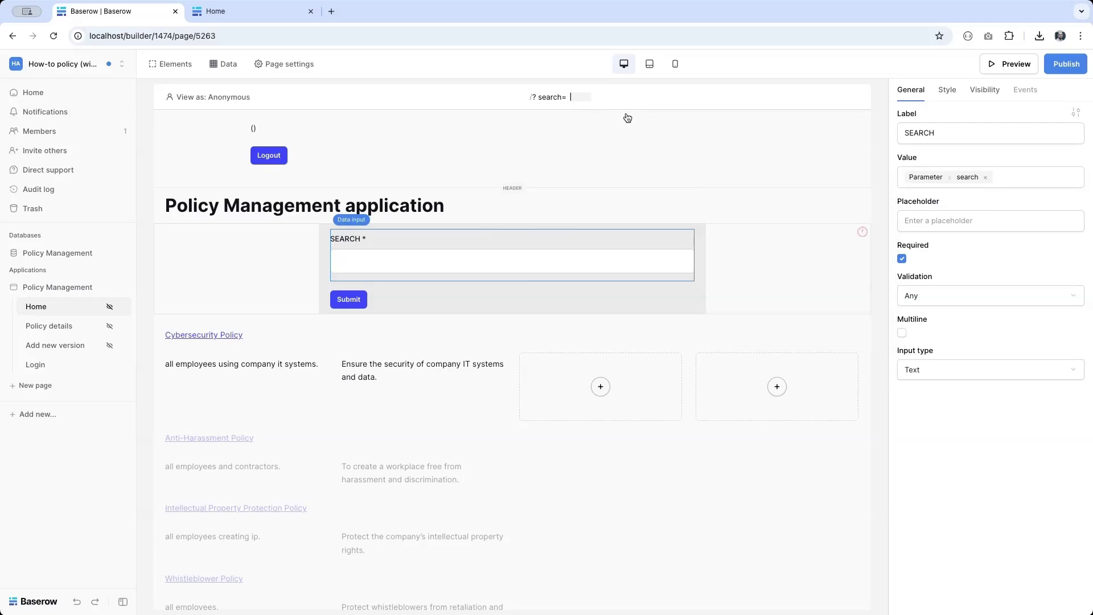
type("cyber")
Step: Make the Active policies data source search by Parameter > search and save it
left_click(225, 64)
left_click(487, 144)
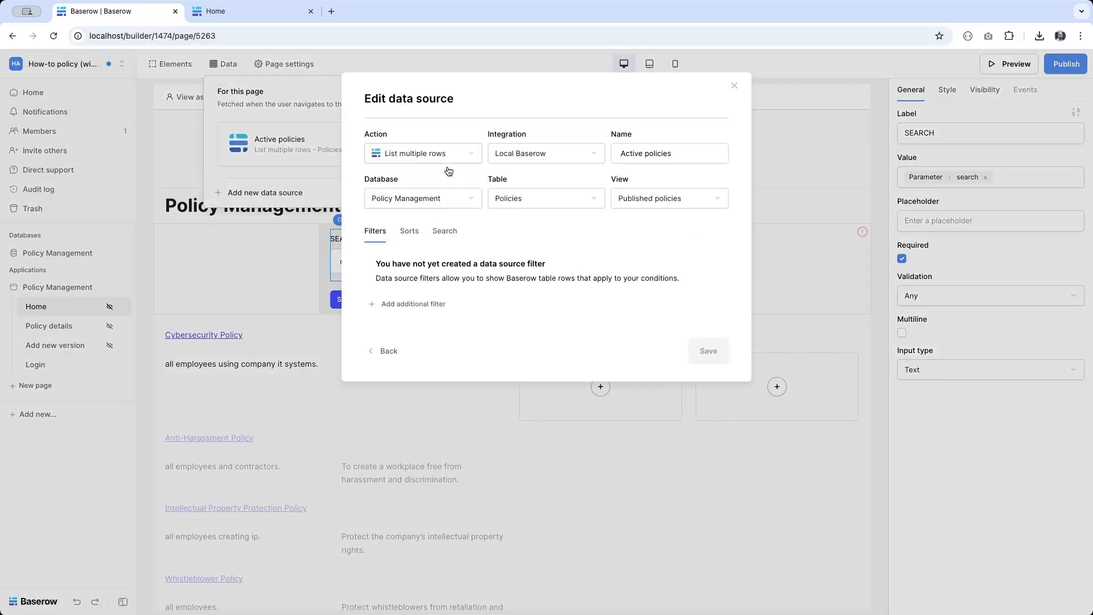
left_click(447, 232)
left_click(438, 262)
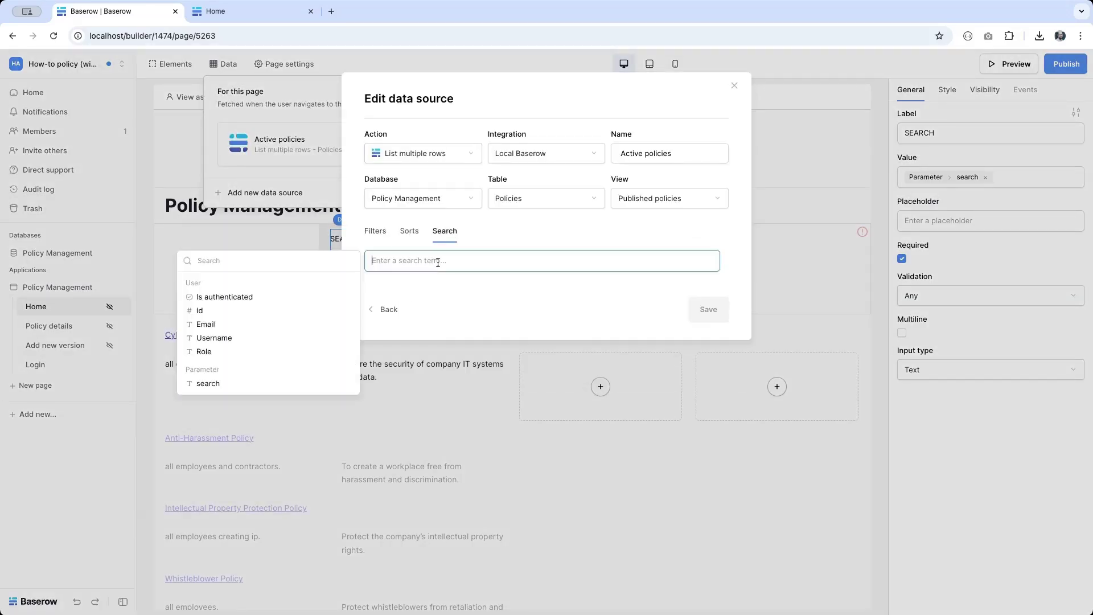
left_click(210, 384)
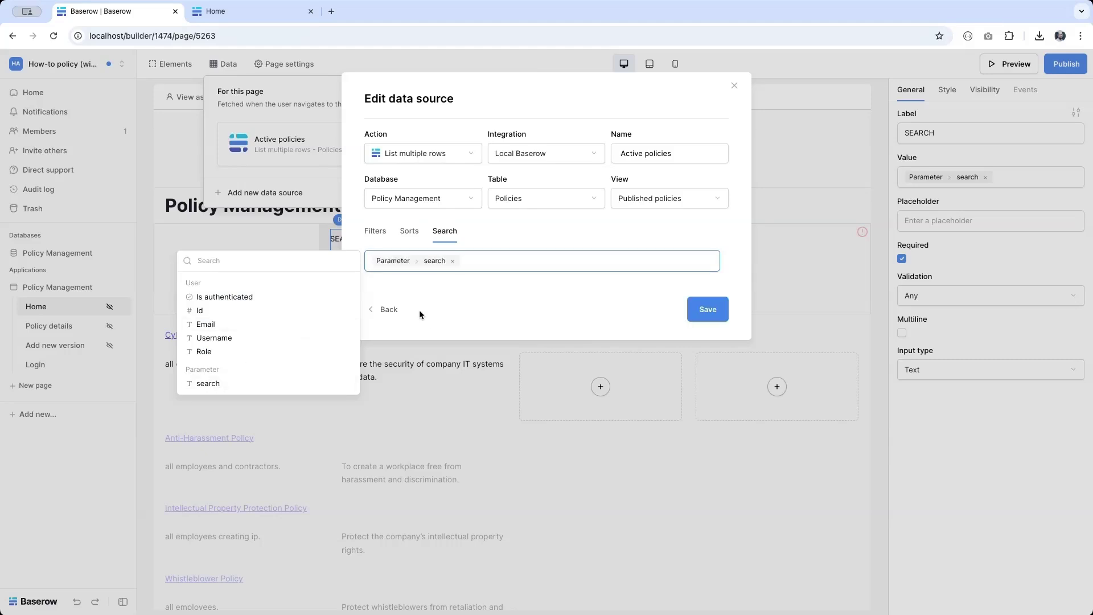
left_click(708, 312)
left_click(461, 305)
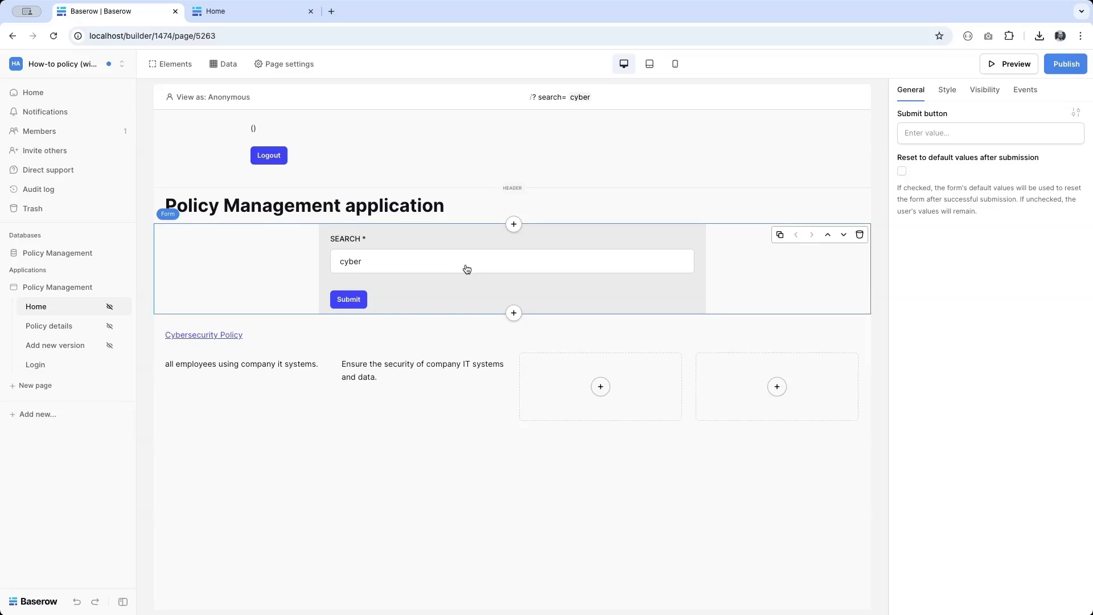
Step: On form submit, open Home /?search=* with search set to Form data > SEARCH
left_click(1028, 93)
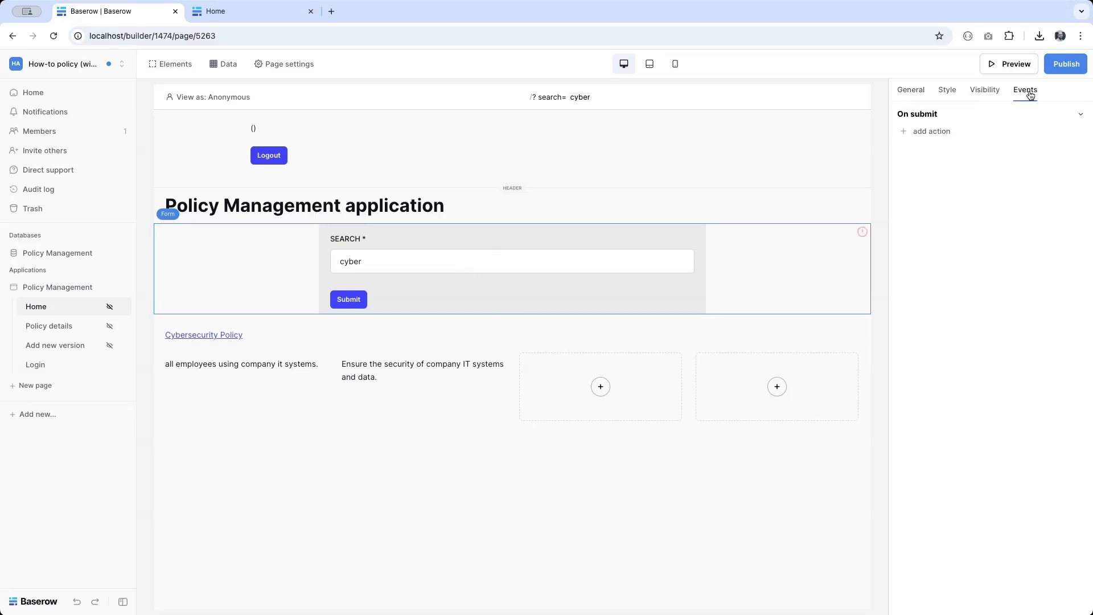
left_click(917, 131)
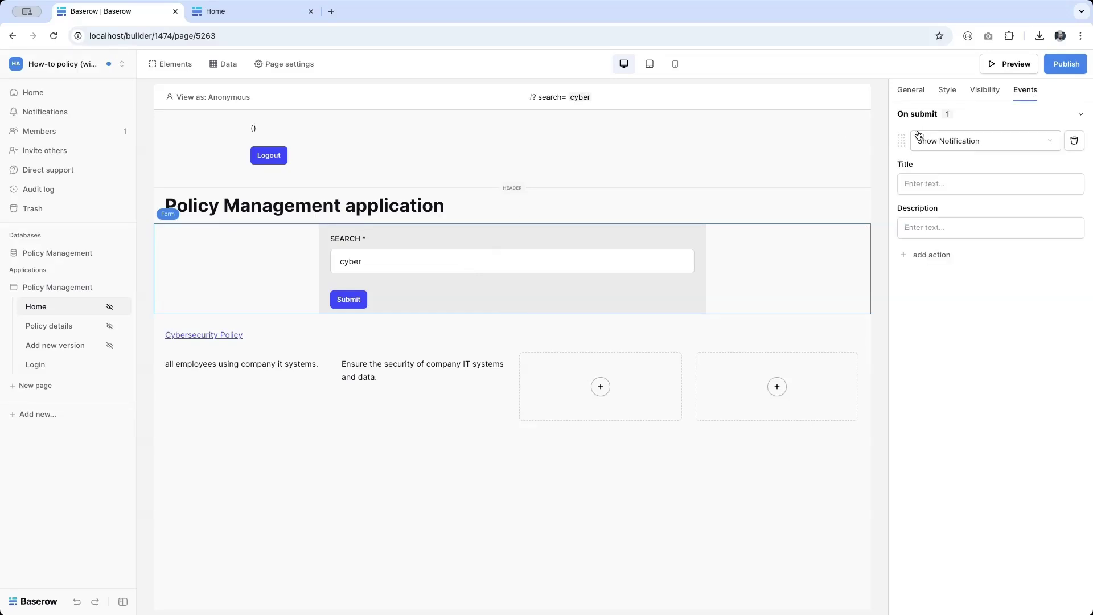
left_click(976, 142)
left_click(967, 164)
left_click(958, 185)
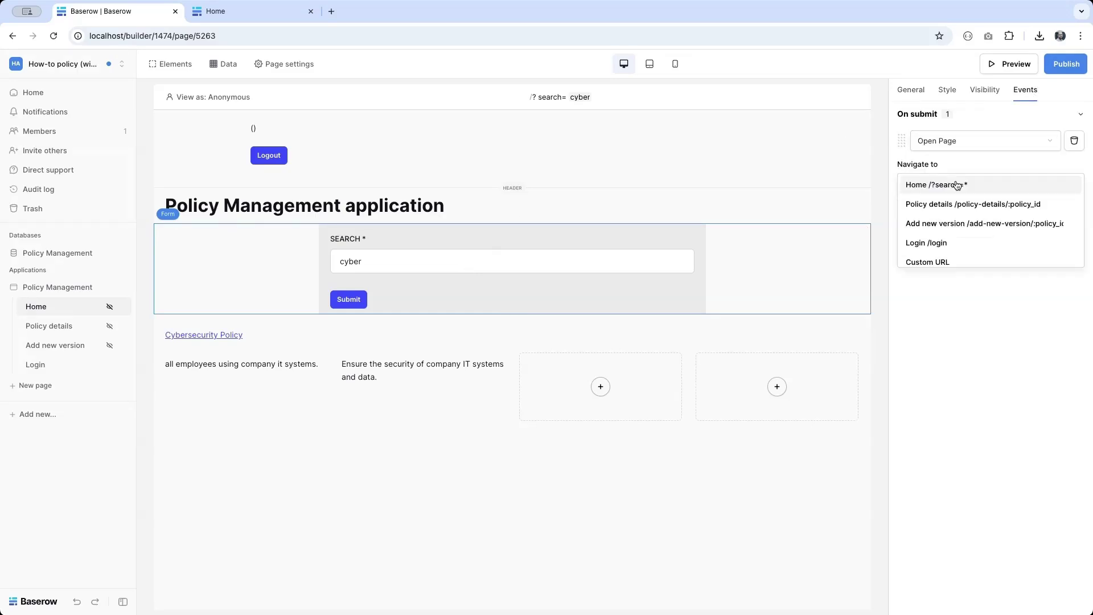
left_click(958, 185)
left_click(955, 211)
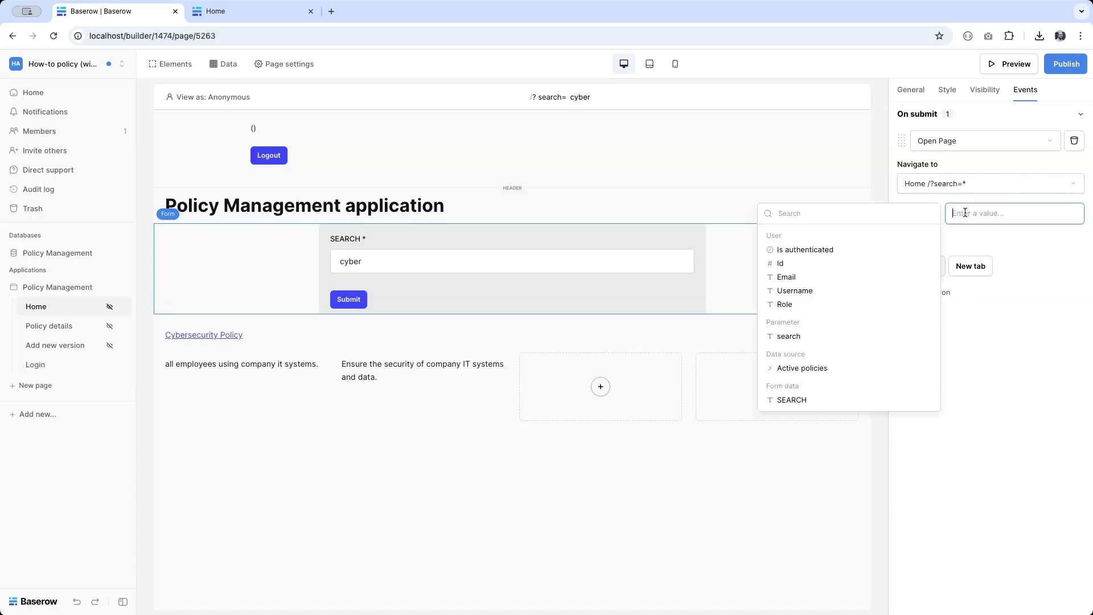
left_click(827, 400)
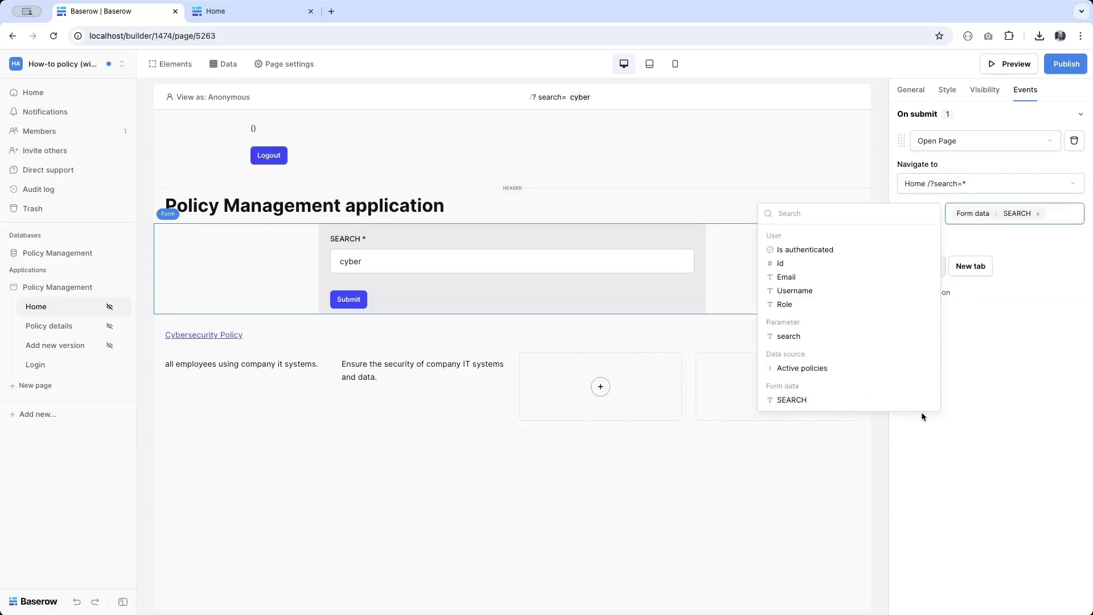
left_click(962, 522)
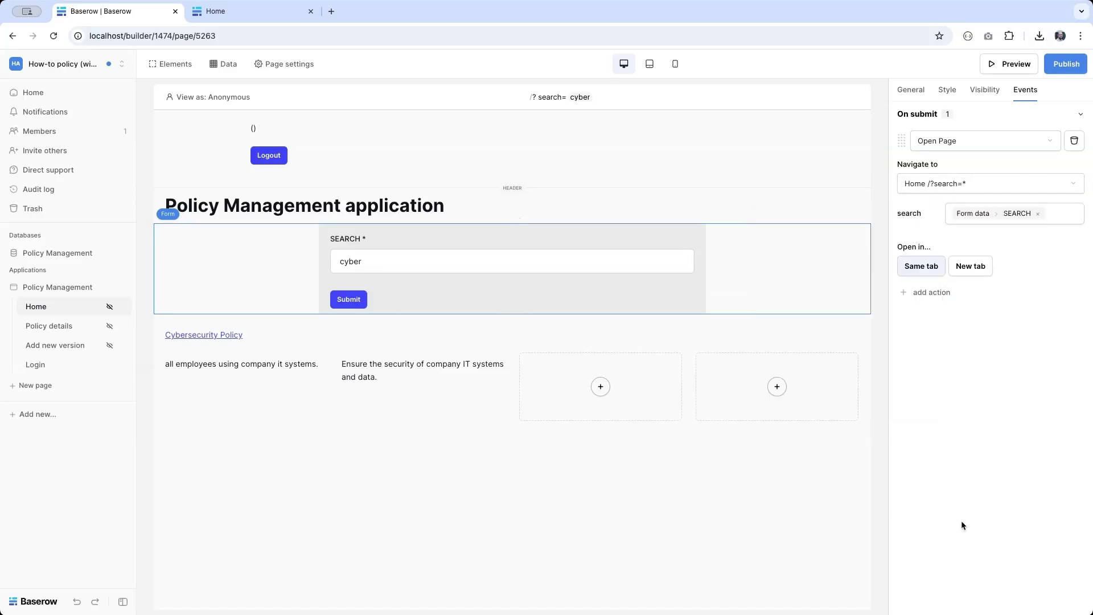
Step: Publish the app and view the live site
left_click(1065, 64)
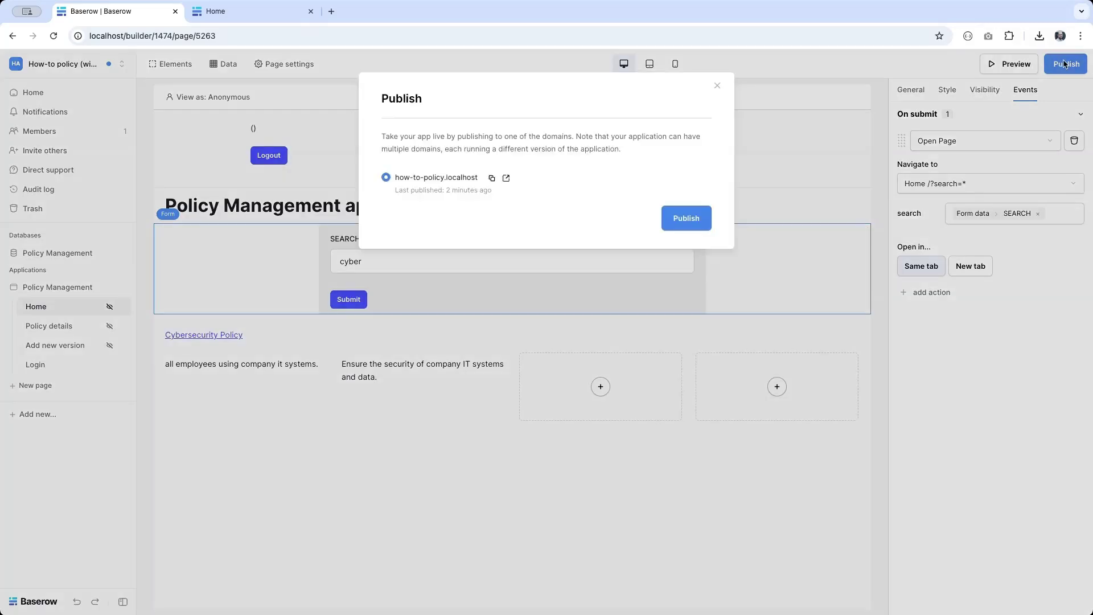
left_click(694, 221)
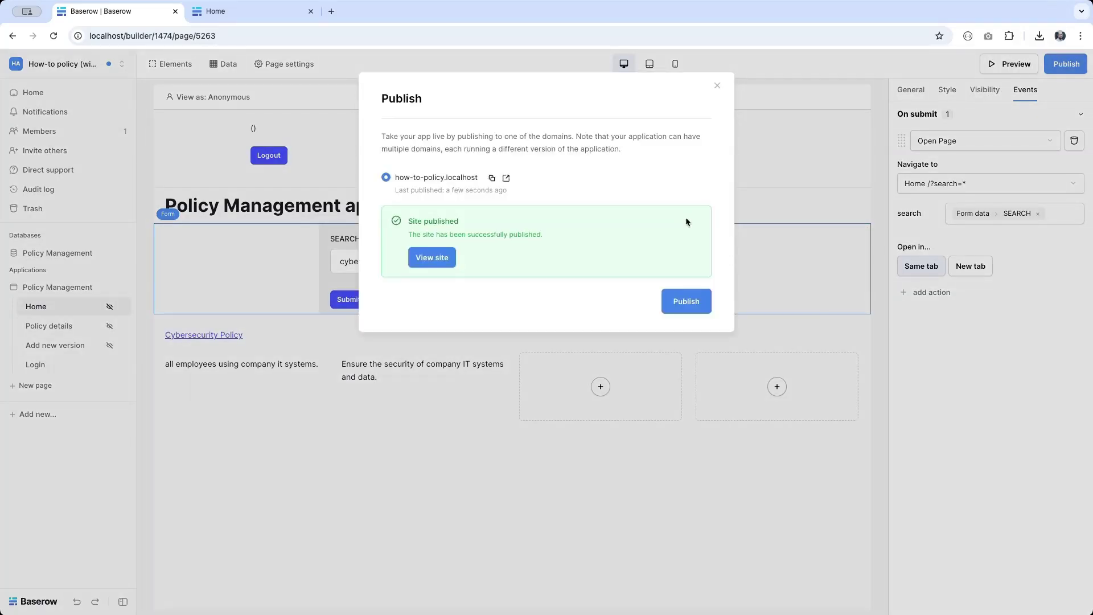
left_click(219, 12)
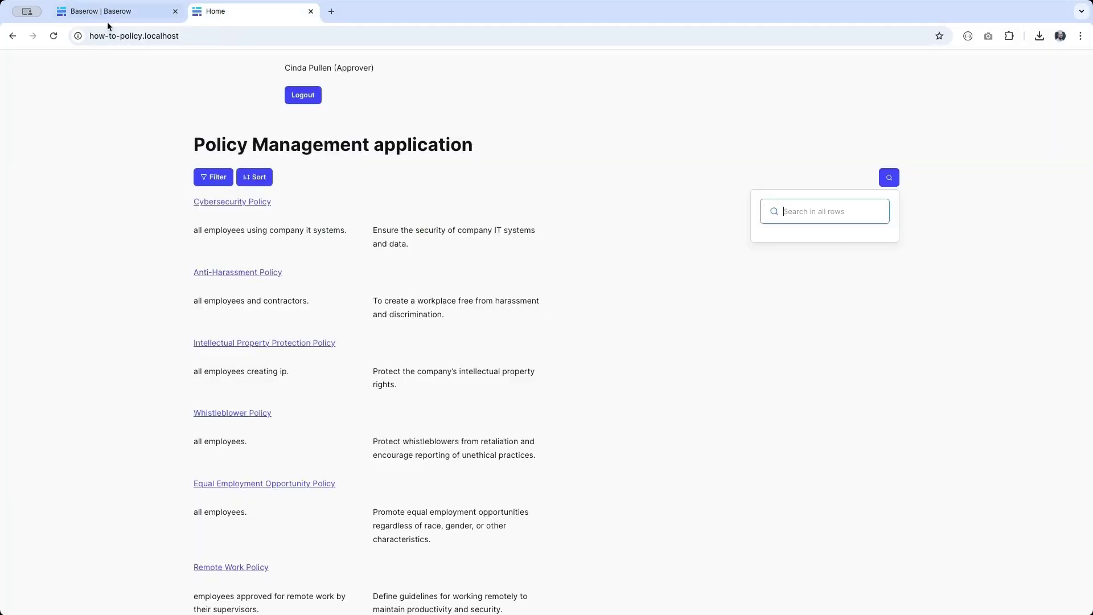
Step: Reload the published site and submit a search for 'cyber'
left_click(53, 36)
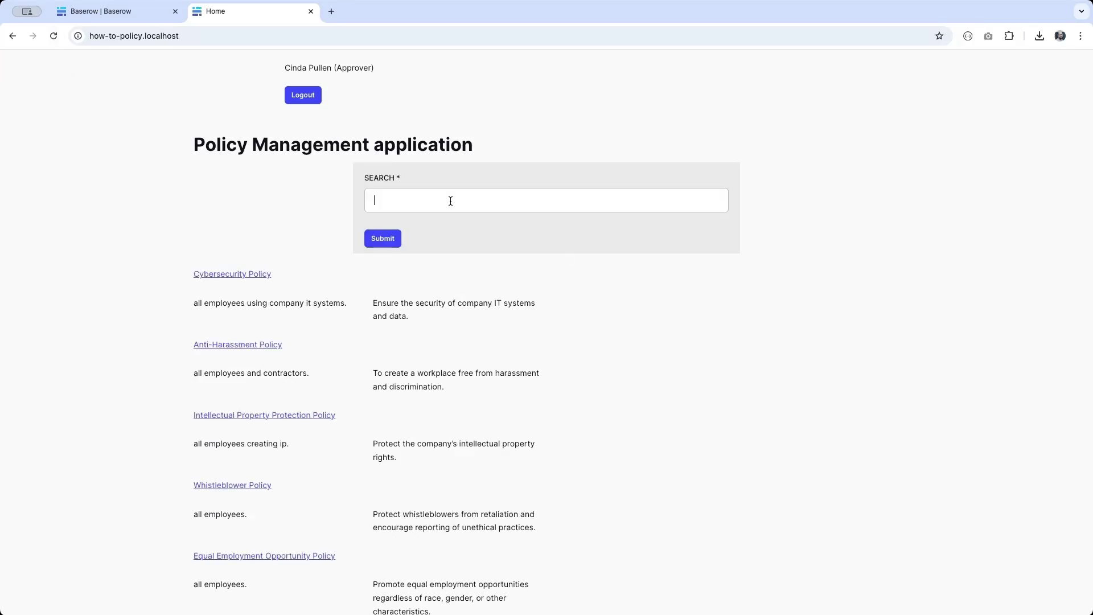
left_click(450, 201)
type("cyber")
left_click(382, 240)
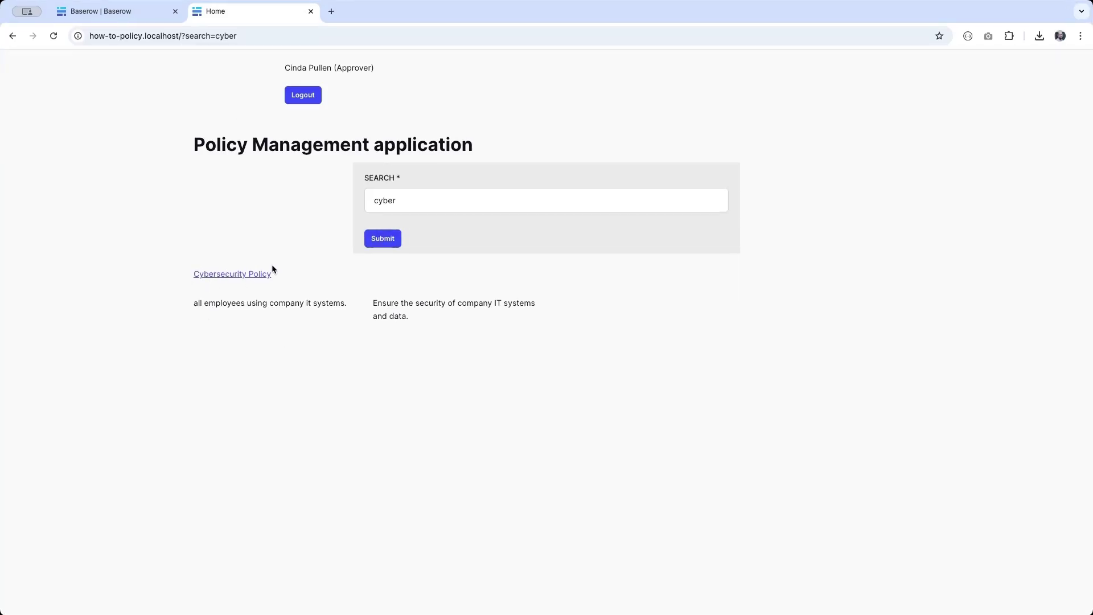
Step: Load results for ?search=divers, open Equal Employment Opportunity Policy details, and return to the builder
double_click(230, 36)
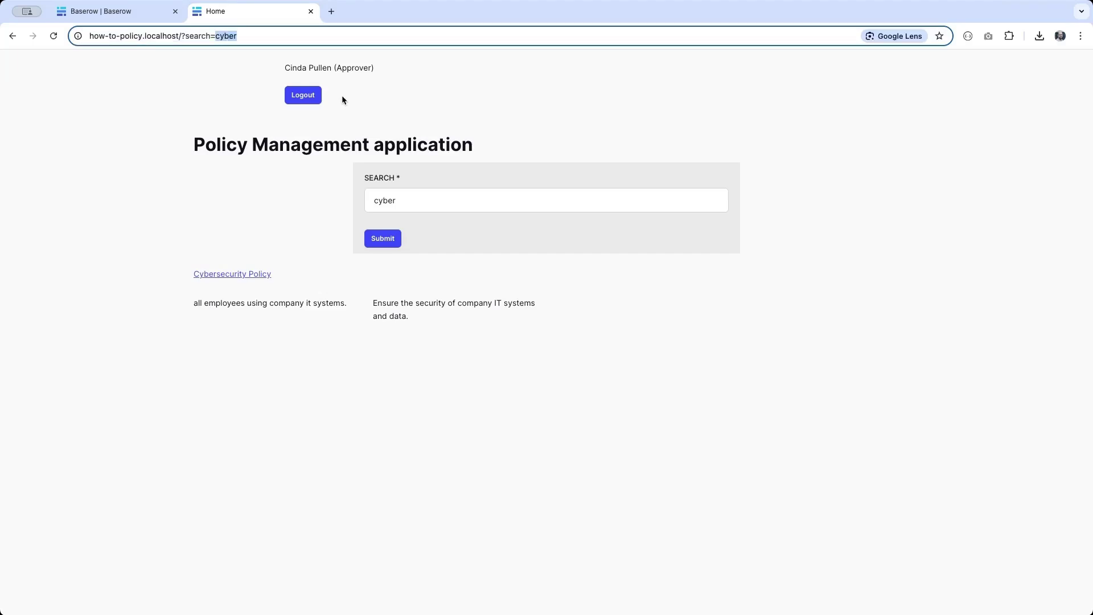
type("divers")
key("Return")
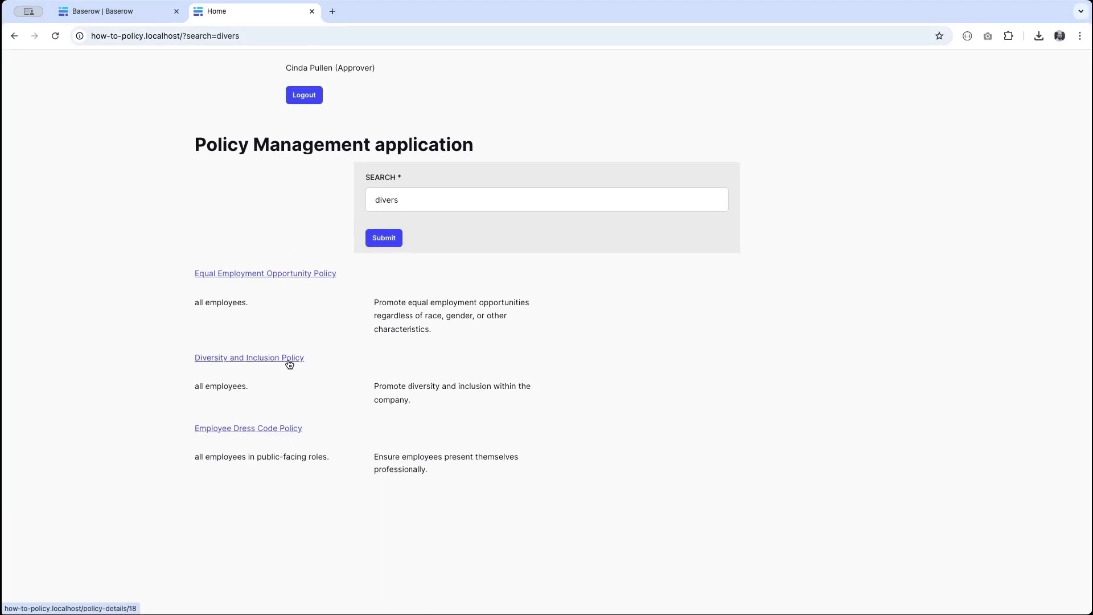
left_click(236, 274)
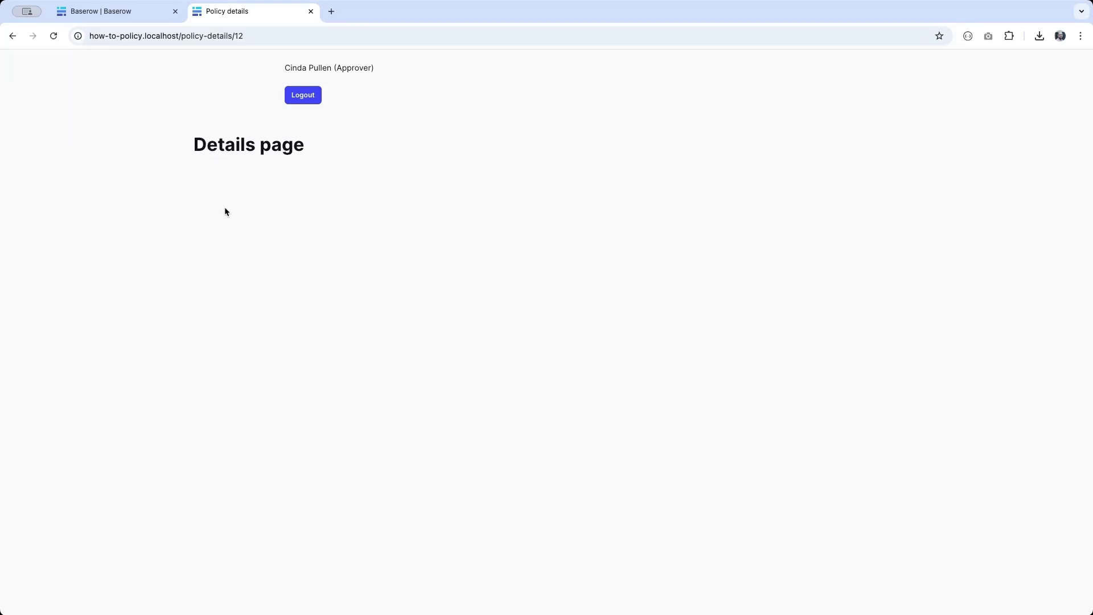
left_click(102, 4)
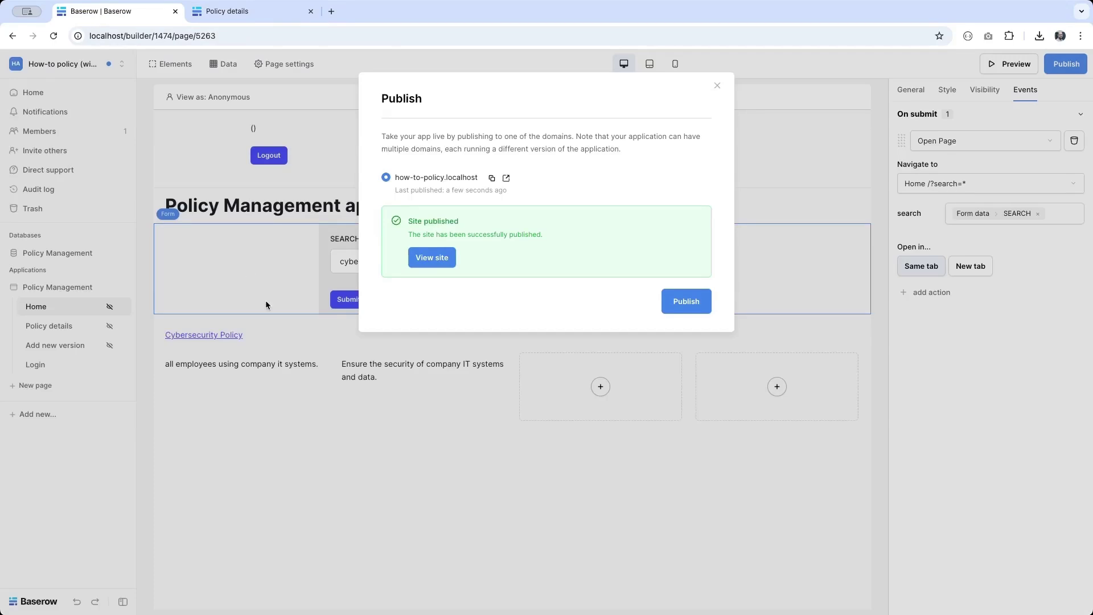
Step: On the Policy details page, create a Get single row data source named Policy details
left_click(243, 389)
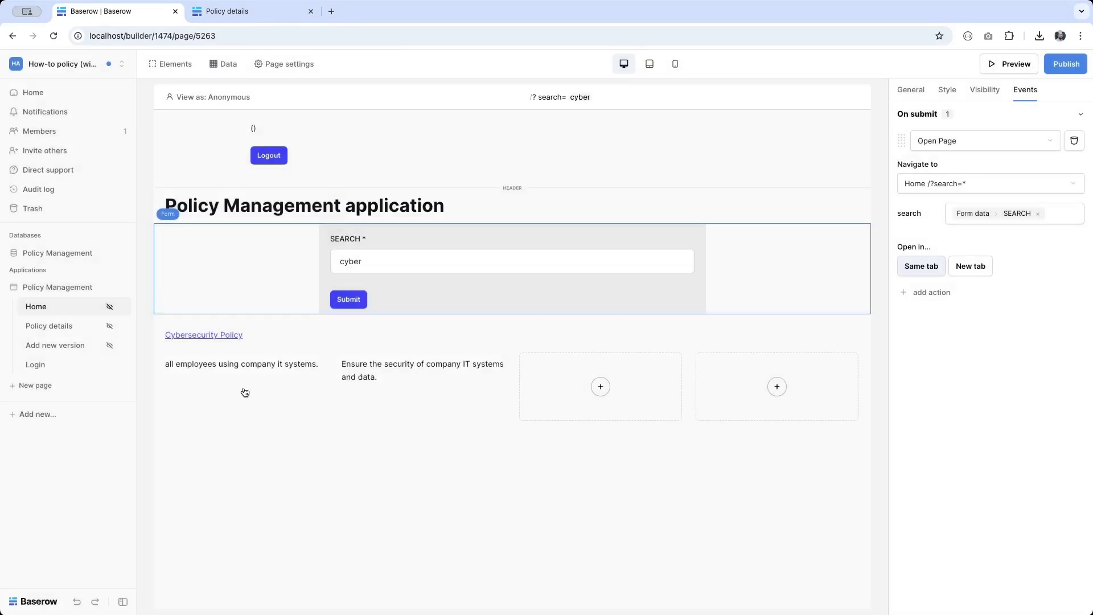
left_click(54, 331)
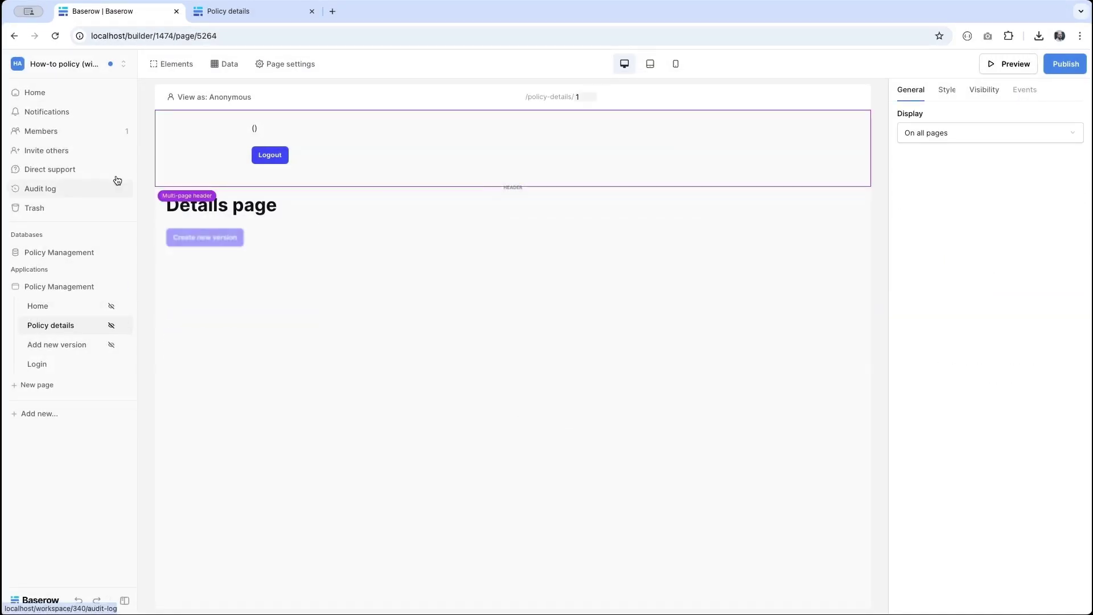
left_click(230, 67)
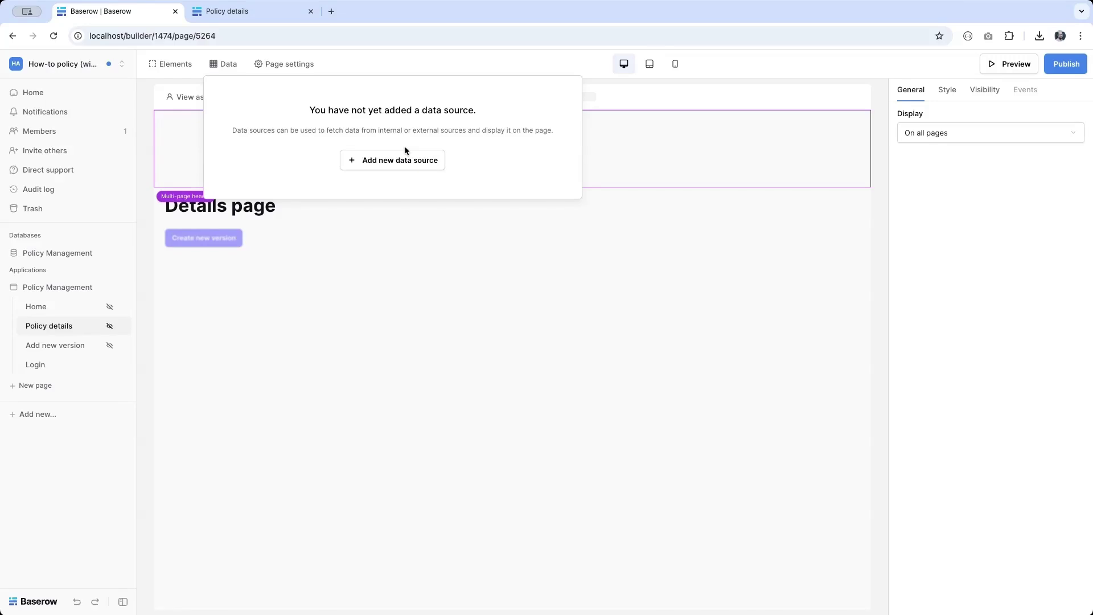
left_click(397, 162)
left_click(397, 163)
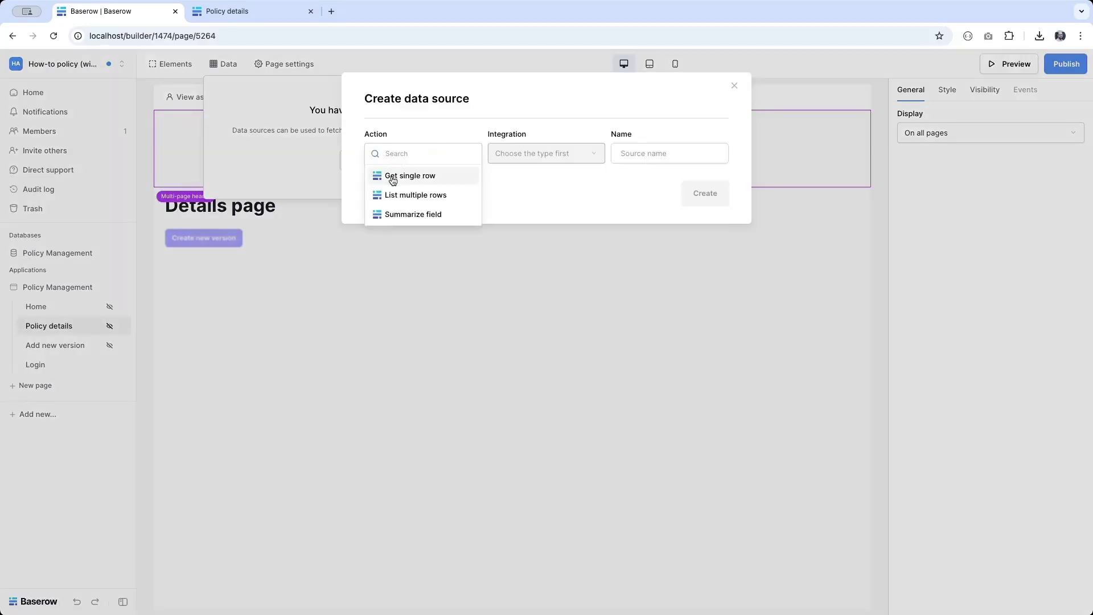
left_click(392, 178)
left_click(658, 148)
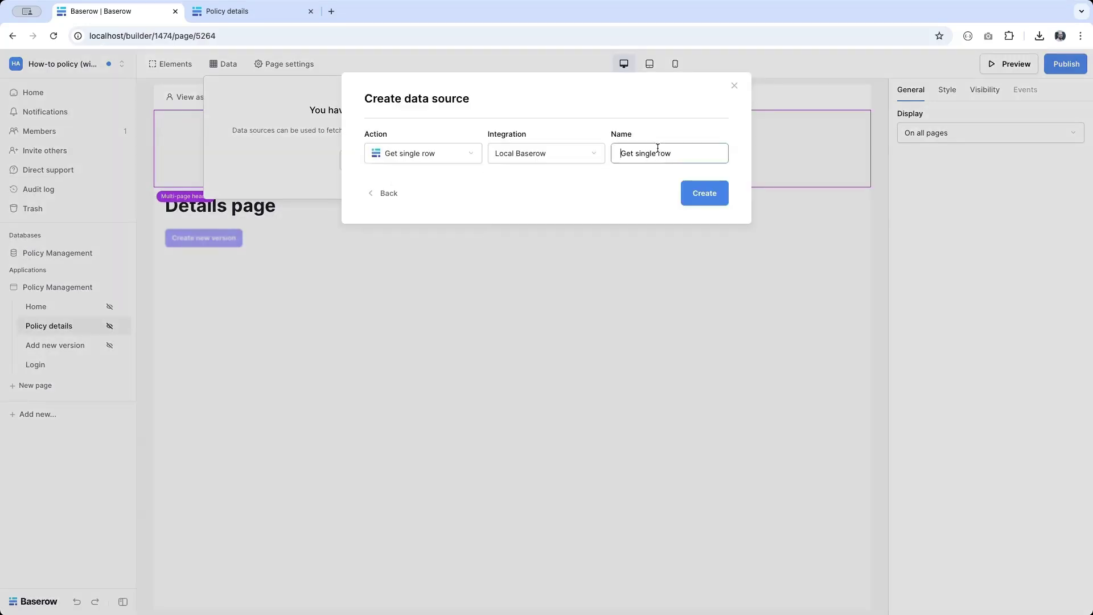
key("super+a")
type("Policy details")
left_click(720, 195)
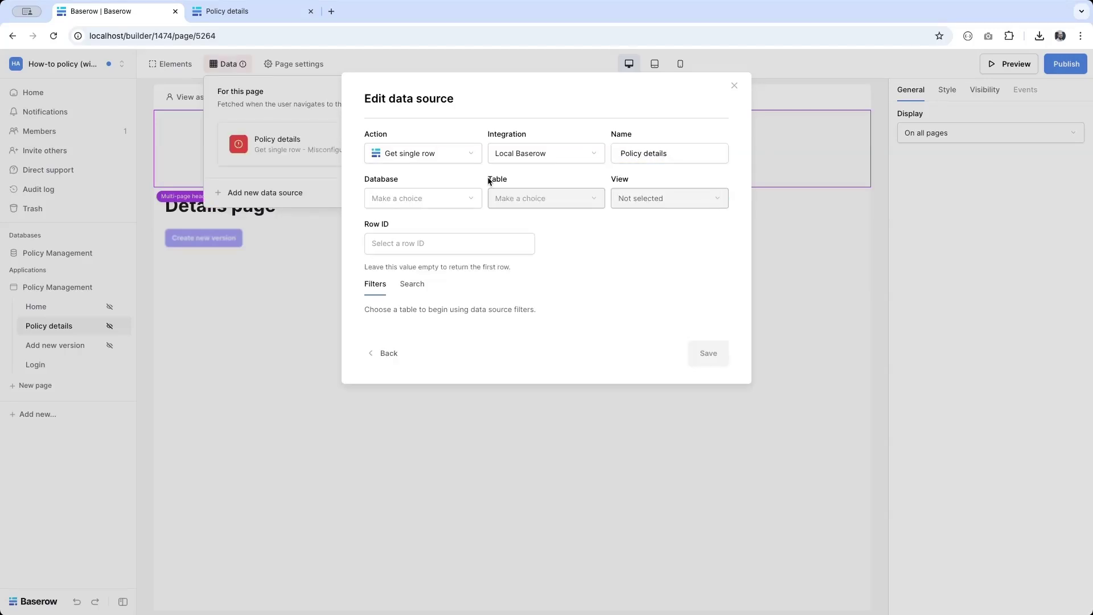
Step: Point it at Policy Management > Policies > All policies with Row ID policy_id, and save
left_click(421, 202)
left_click(422, 202)
left_click(552, 199)
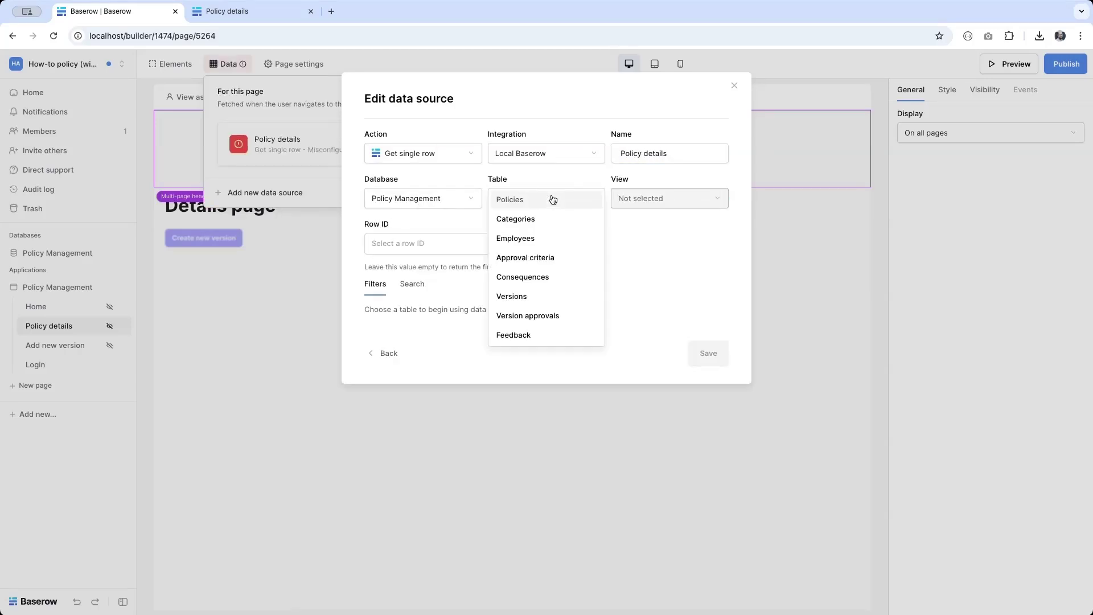
left_click(552, 199)
left_click(631, 200)
left_click(630, 220)
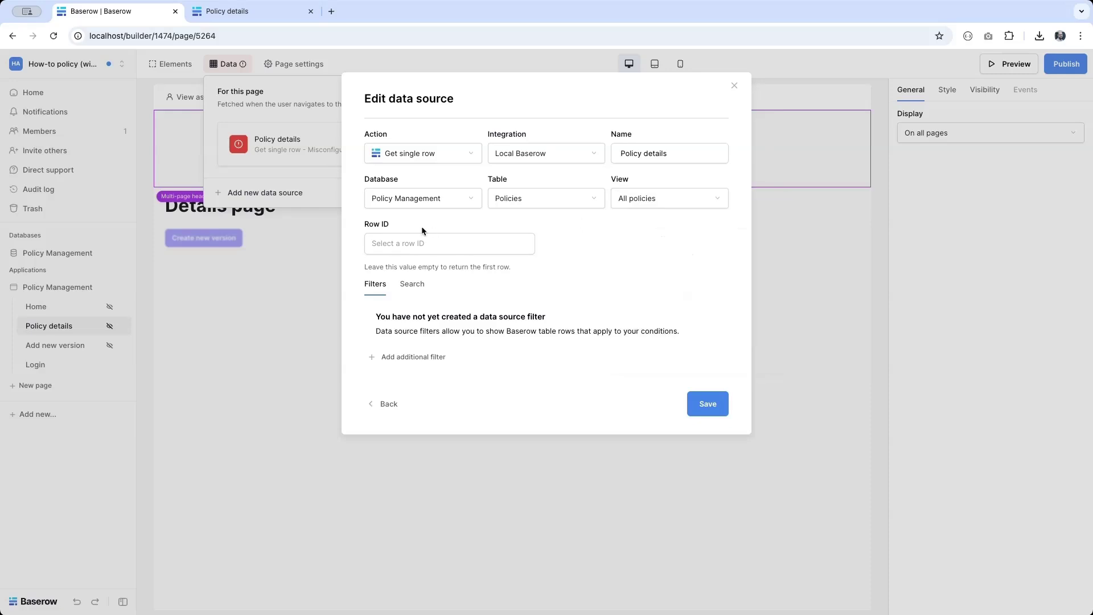
left_click(411, 239)
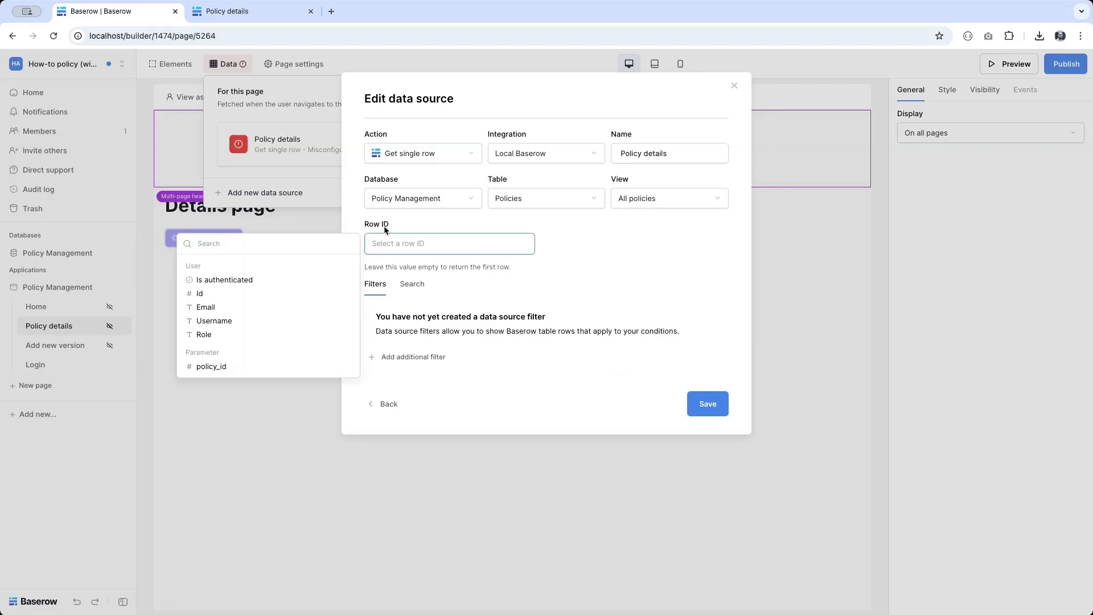
left_click(209, 367)
left_click(620, 270)
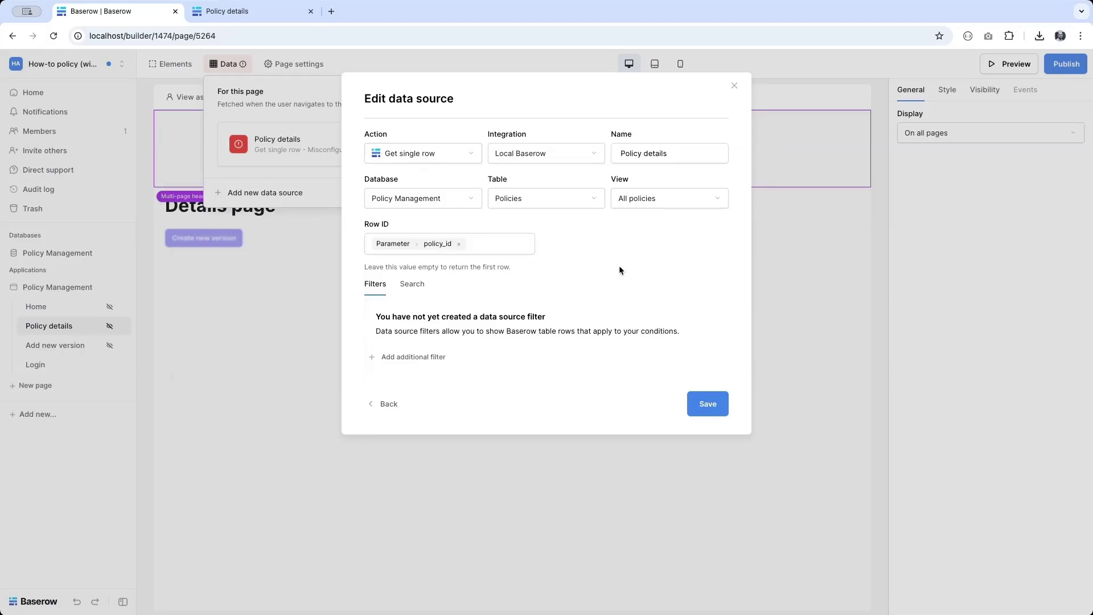
left_click(708, 404)
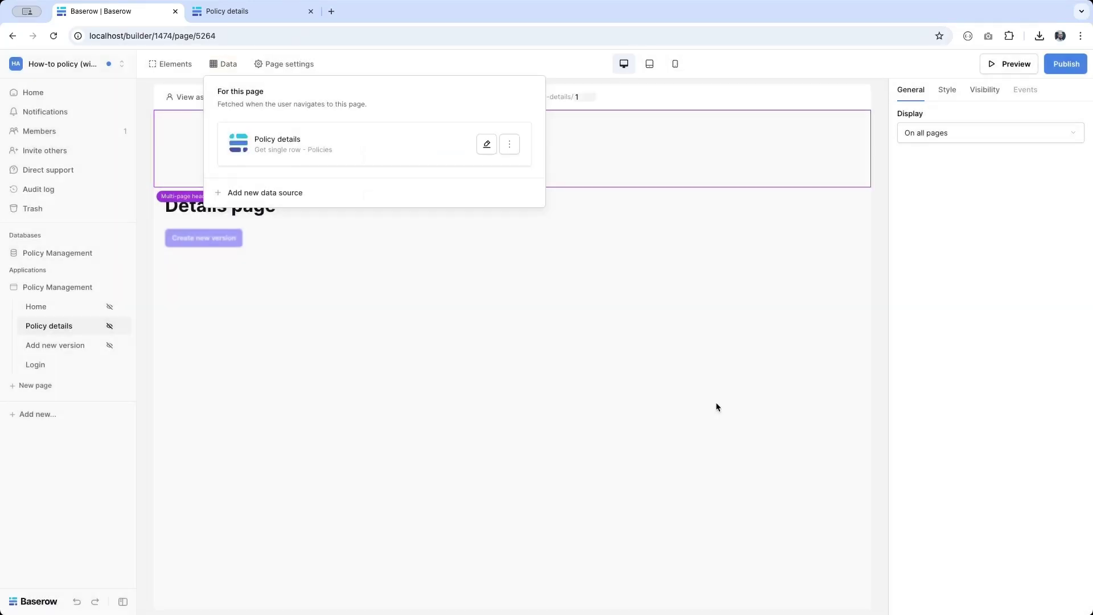
left_click(425, 304)
Step: Replace the 'Details page' heading text with the Policy details Name field
left_click(238, 214)
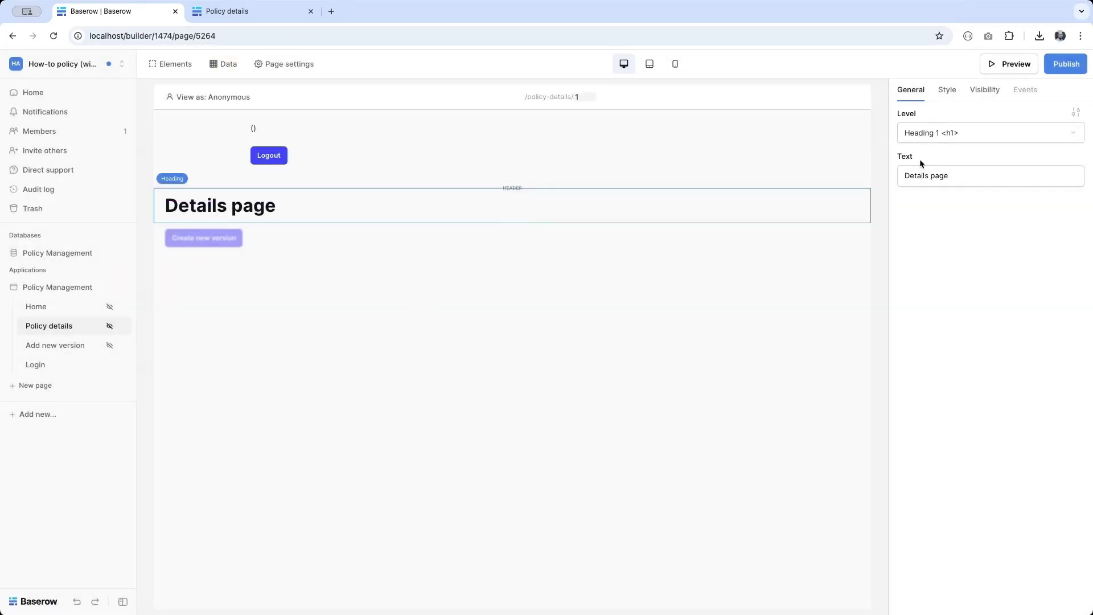
left_click(973, 180)
key("ctrl+a")
key("BackSpace")
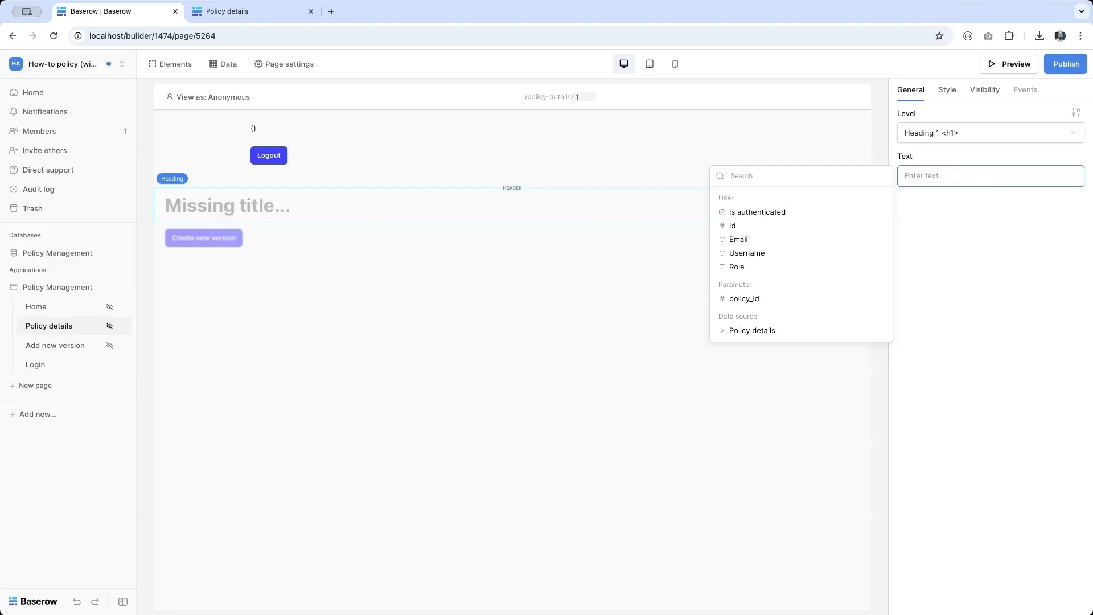
left_click(740, 331)
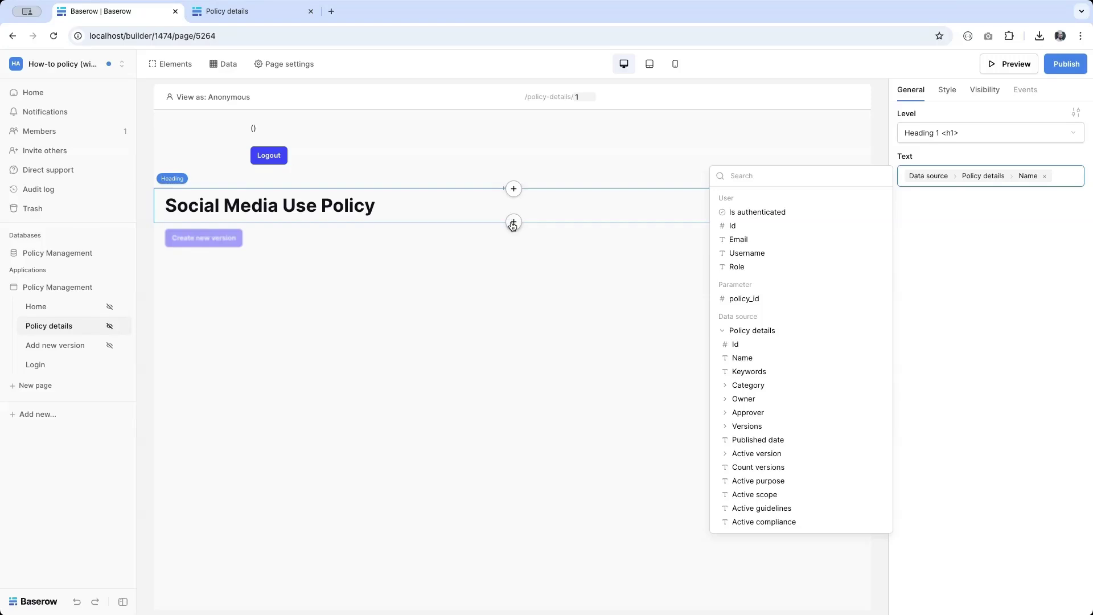
left_click(515, 223)
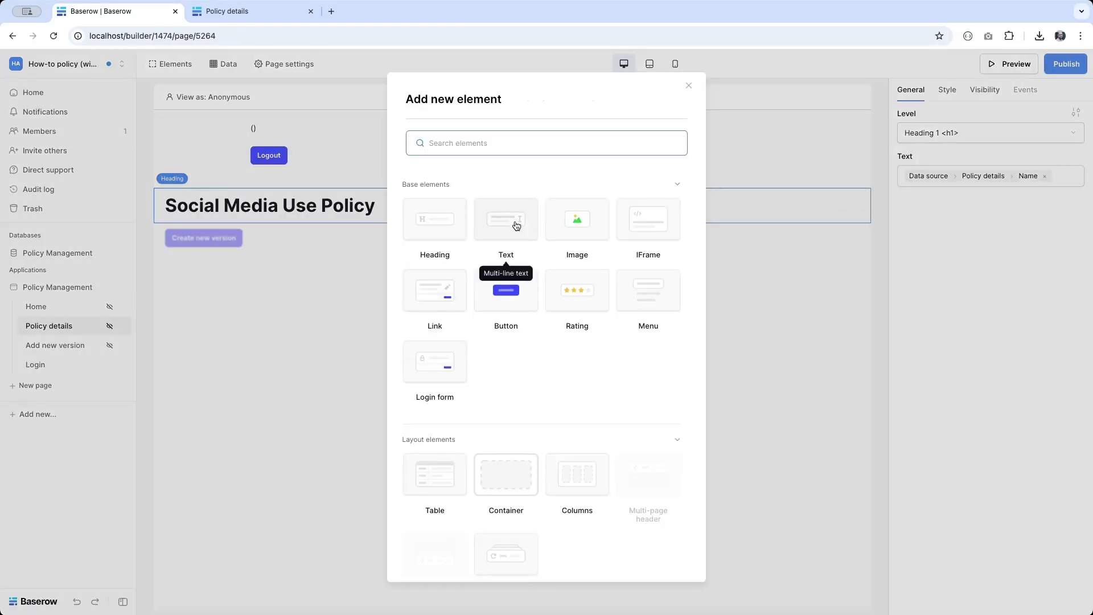
Step: Add a Text element showing Policy details > Active purpose, previewed with policy_id 5
left_click(494, 226)
left_click(923, 178)
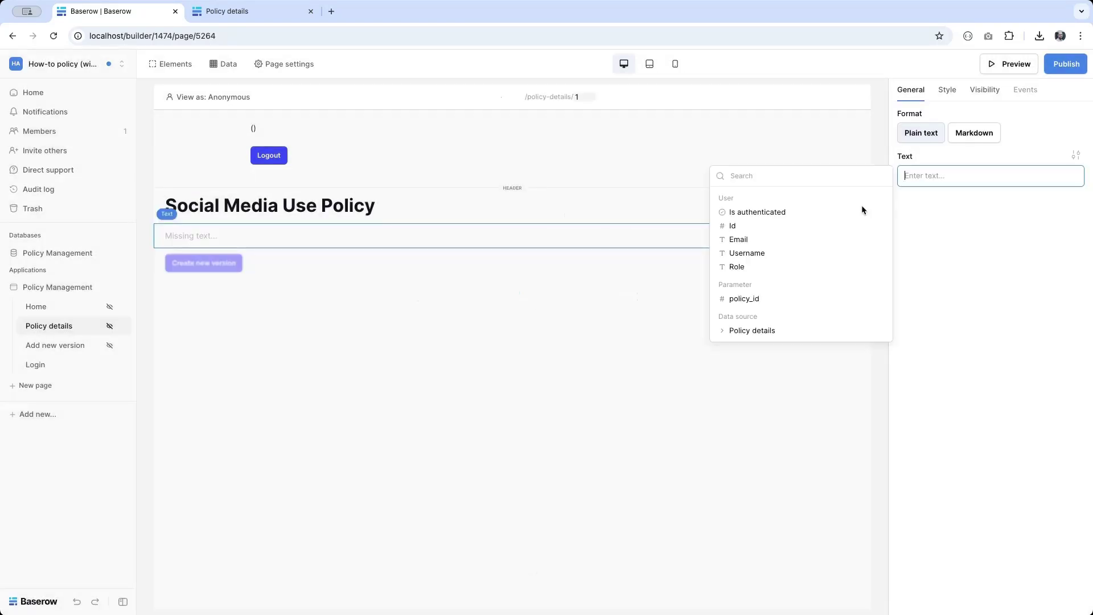
left_click(739, 328)
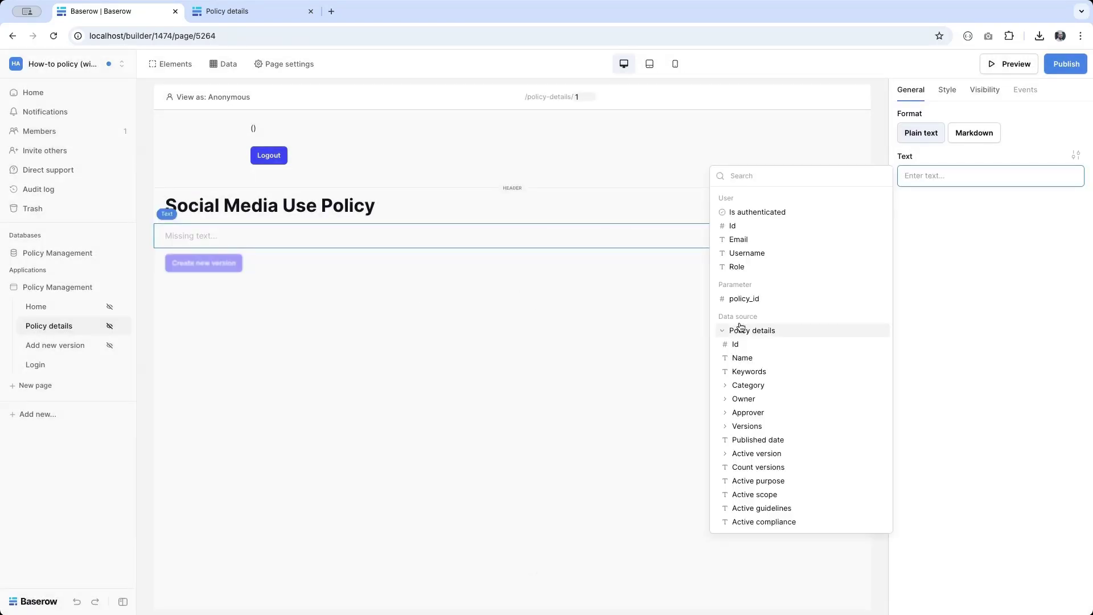
left_click(760, 483)
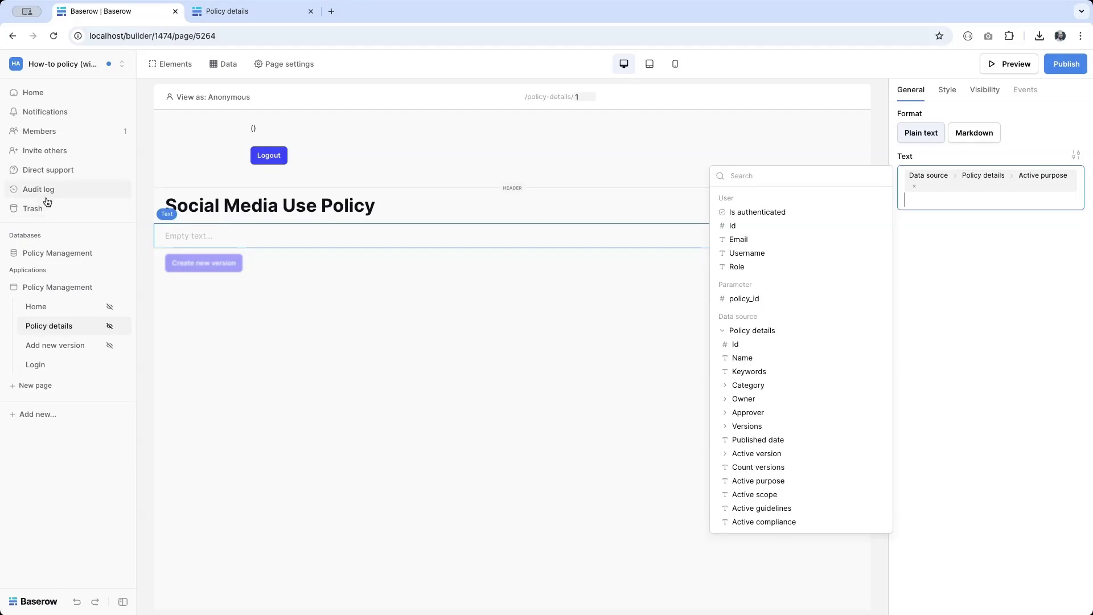
left_click(584, 97)
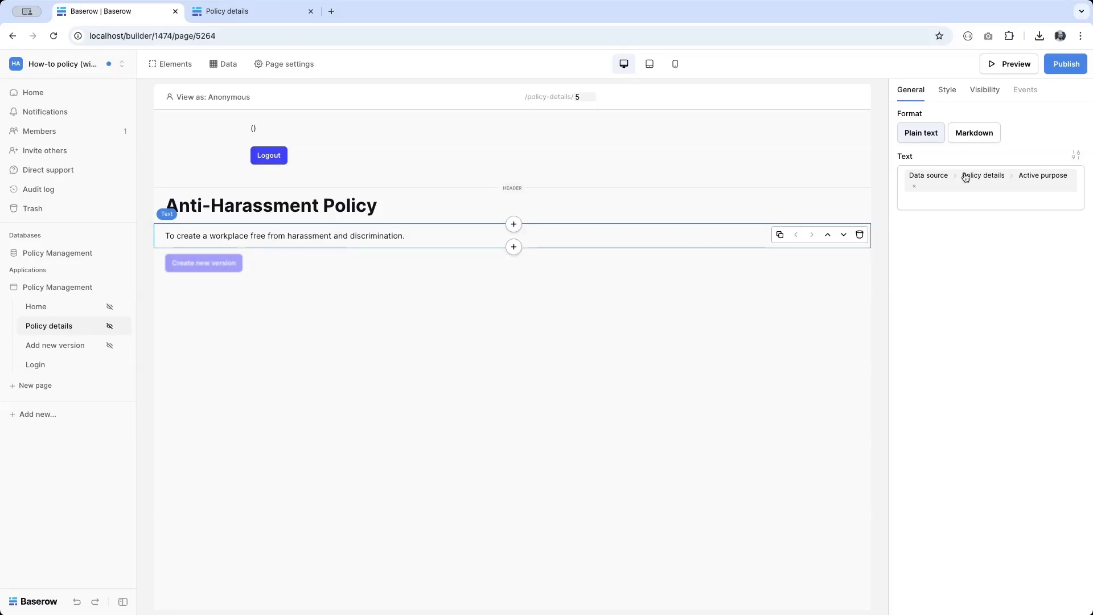
left_click(1074, 68)
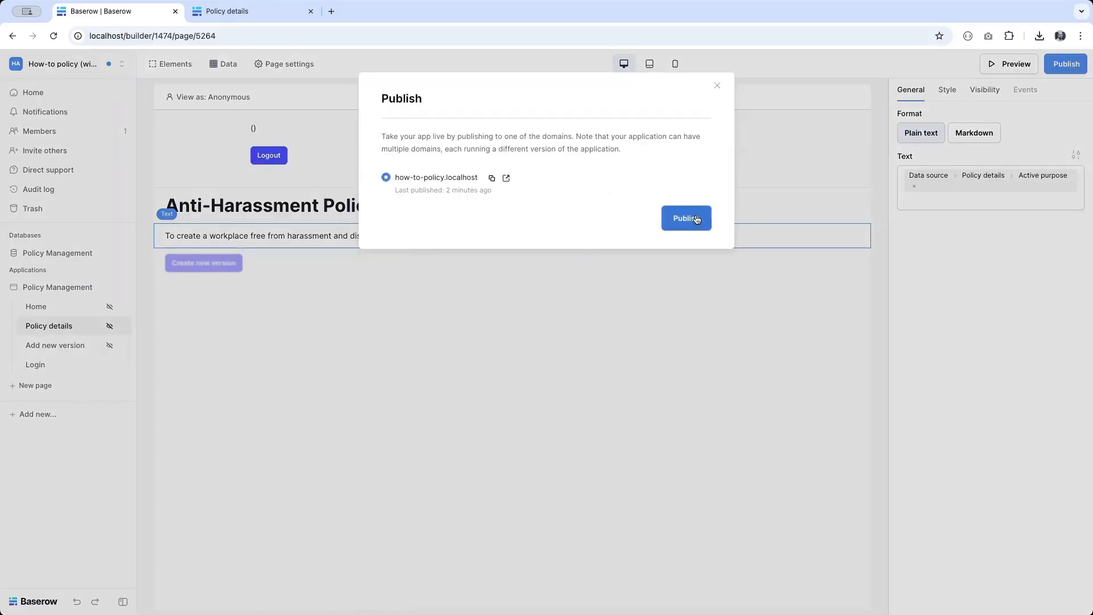
Step: Publish, reload the live details page, then trim the address to load the site root
left_click(695, 219)
left_click(232, 11)
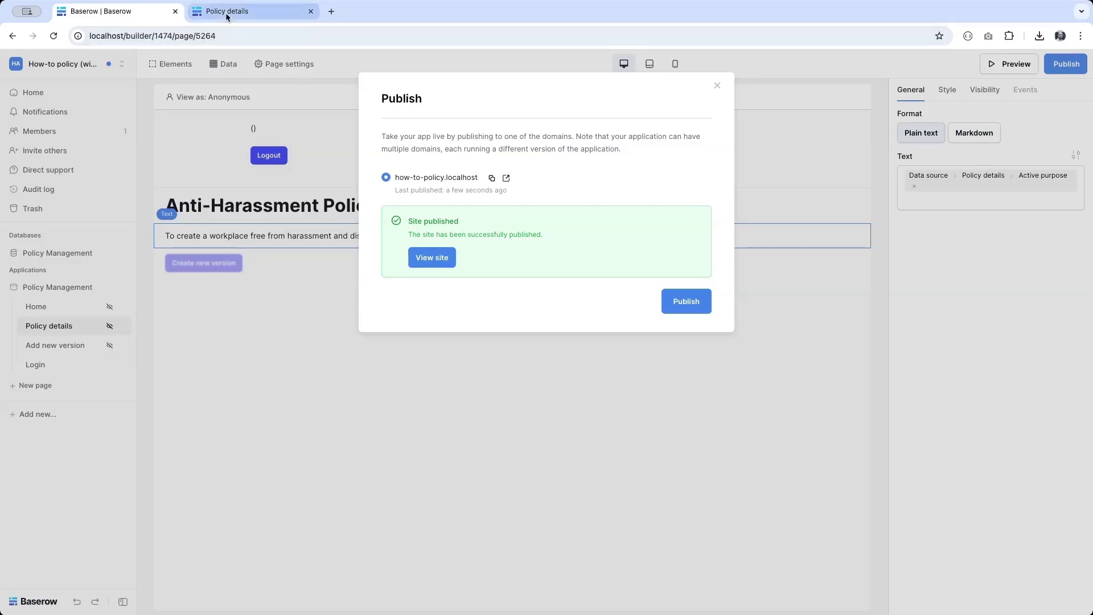
left_click(50, 37)
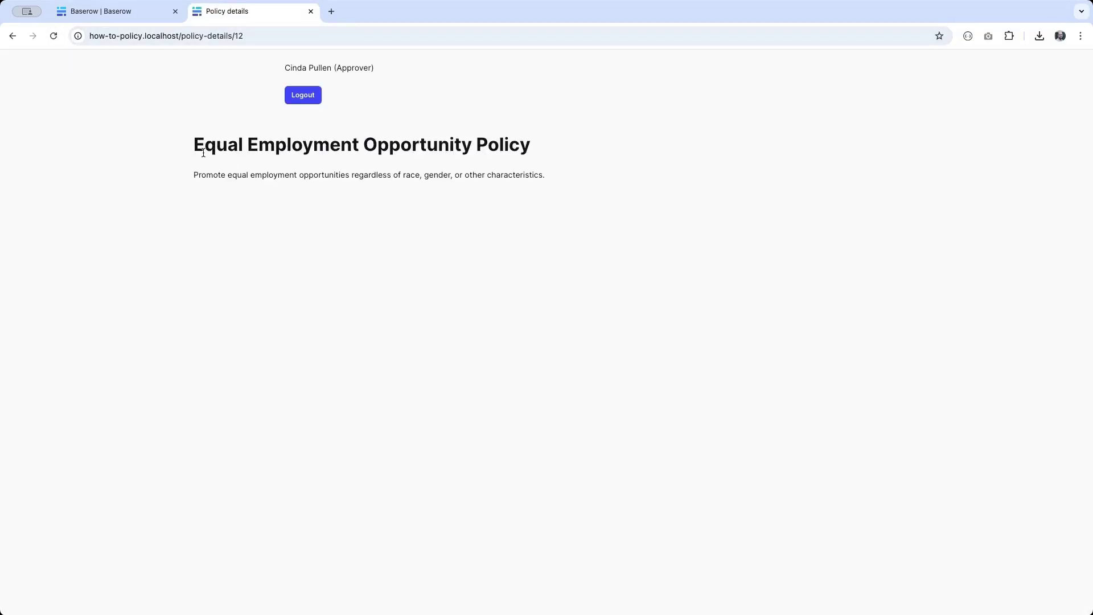
double_click(241, 37)
key("BackSpace")
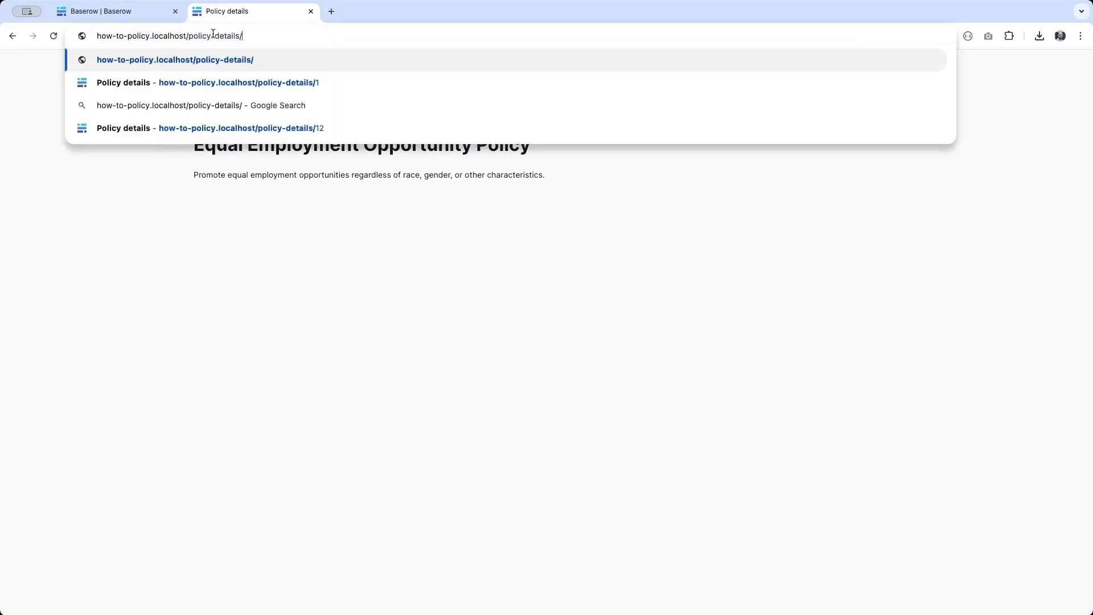
double_click(190, 36)
key("shift+End")
key("BackSpace")
key("Return")
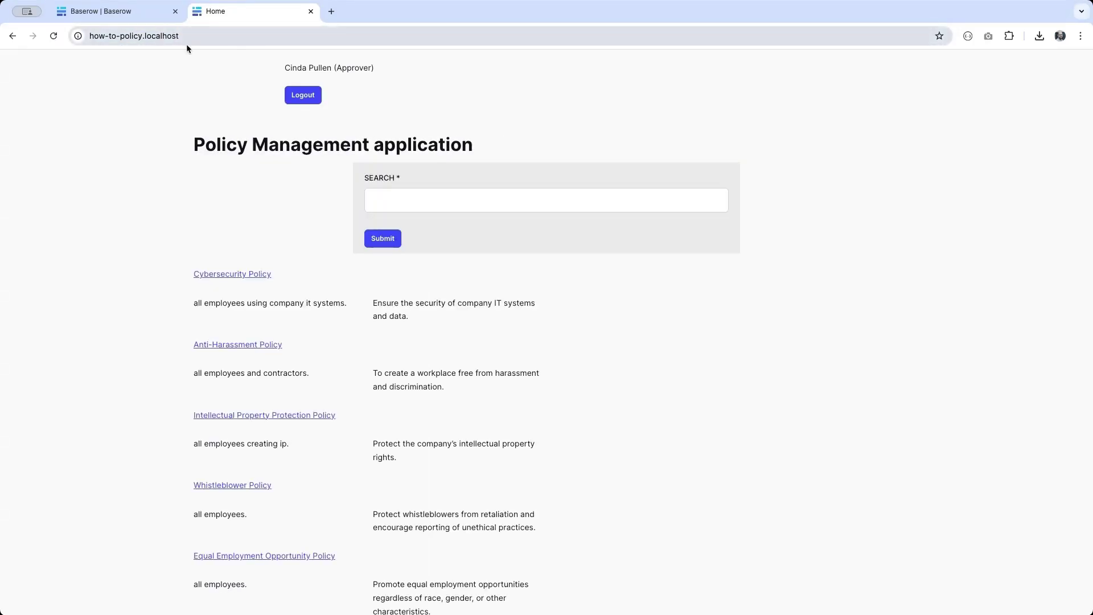
Step: Open the Whistleblower Policy details, go back to the home page, and return to the builder
scroll(432, 228, "down", 1)
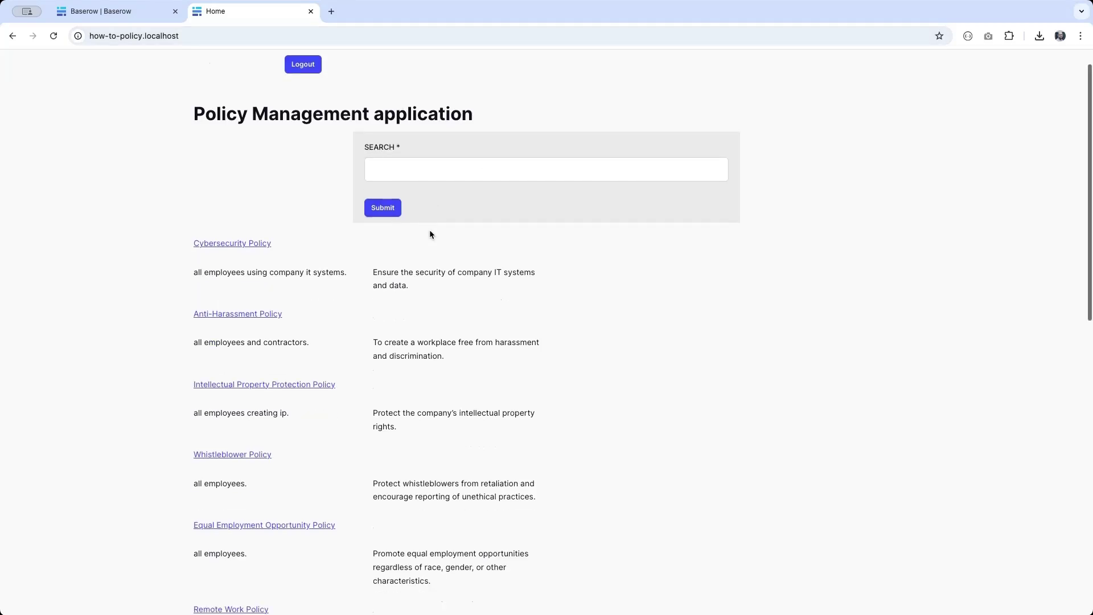
scroll(374, 167, "down", 2)
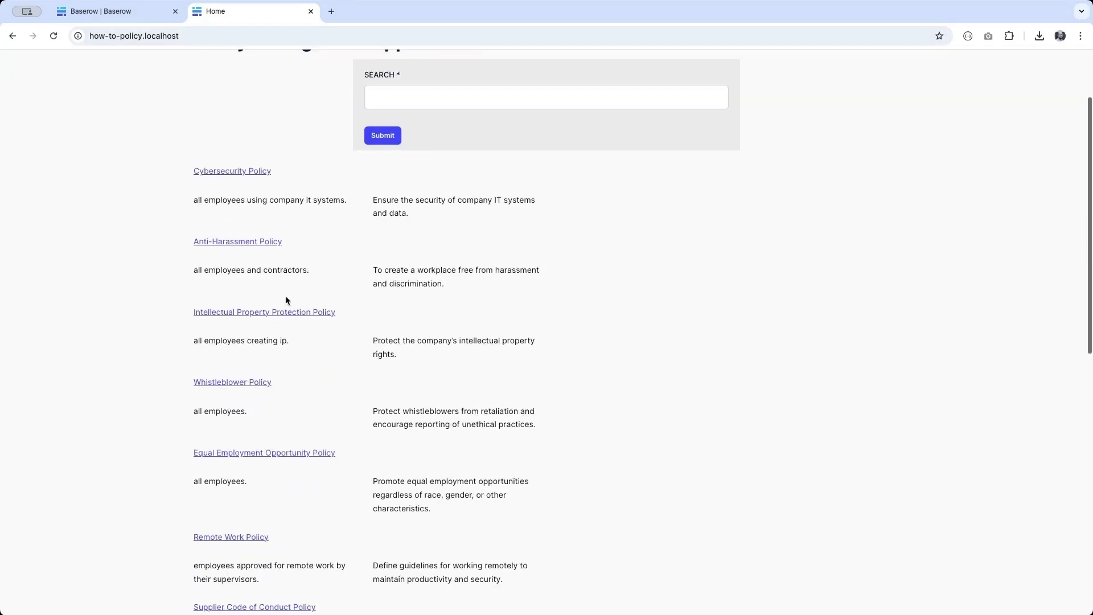
left_click(215, 382)
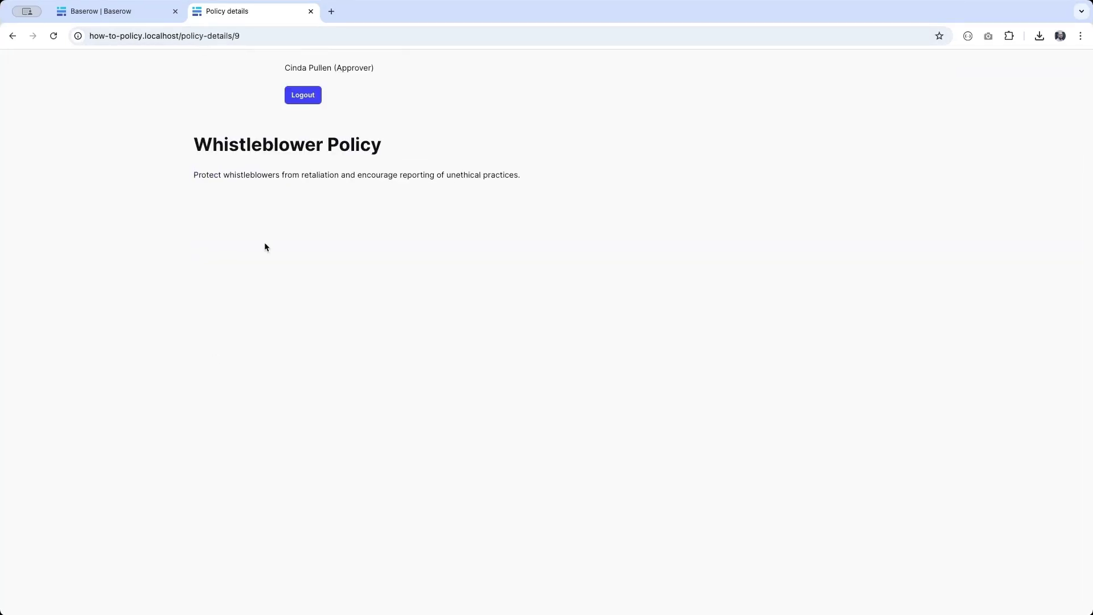
left_click(12, 36)
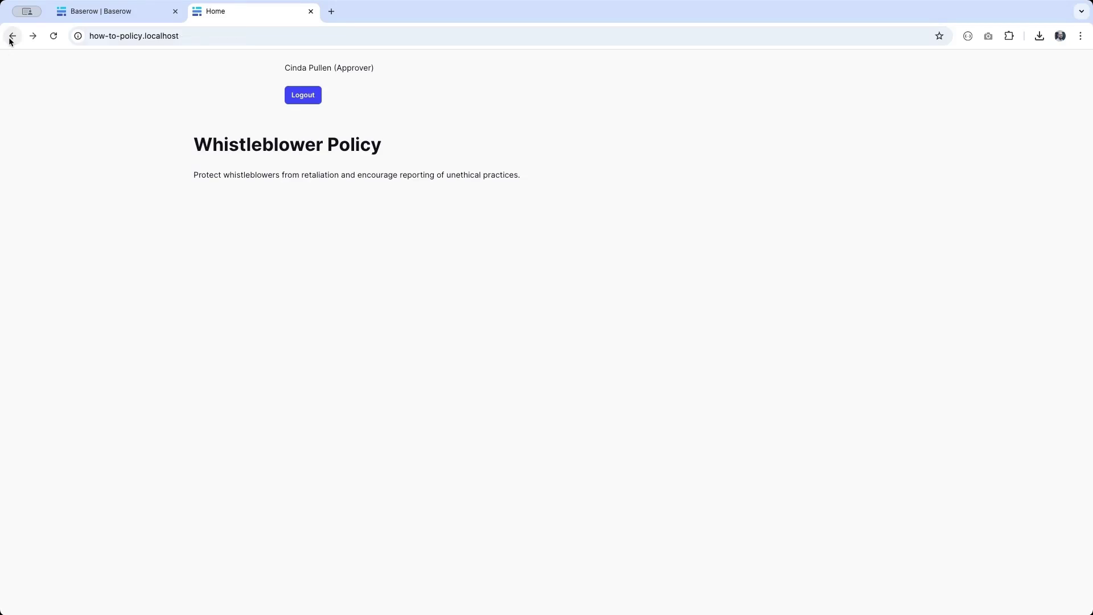
key("ctrl+shift+Tab")
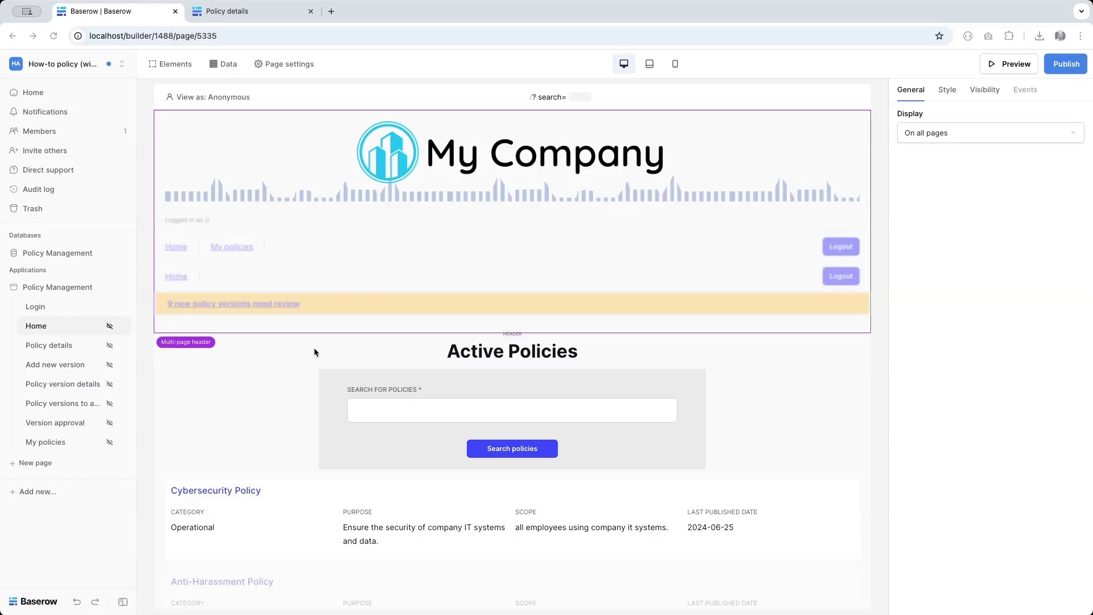
Step: Inspect the Policy details page's Category text and Policy versions table, then open Add new version
scroll(325, 371, "down", 9)
scroll(325, 373, "up", 5)
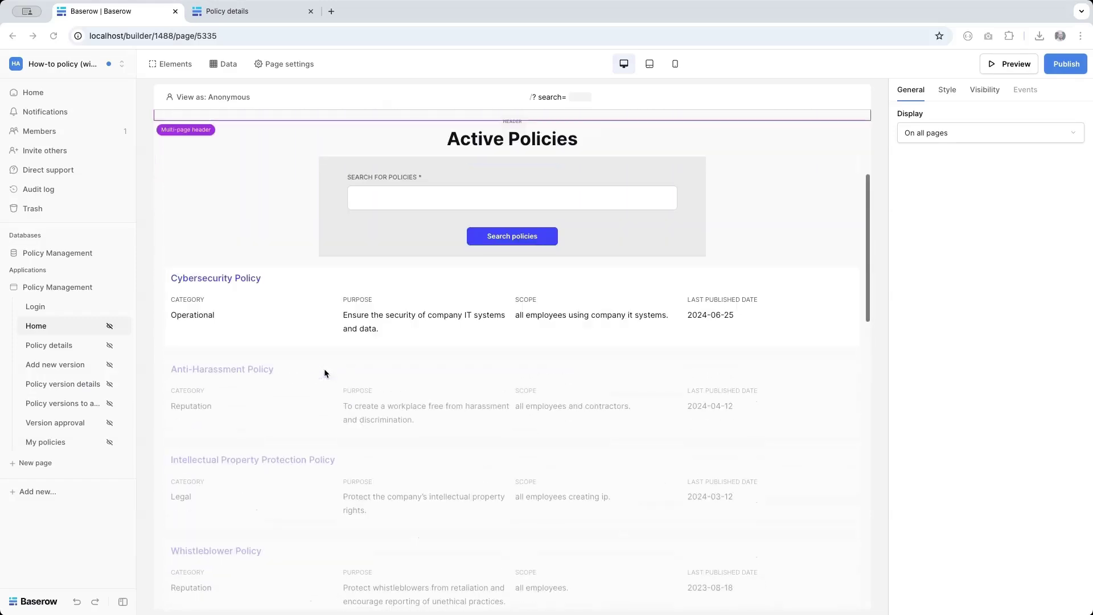
left_click(42, 346)
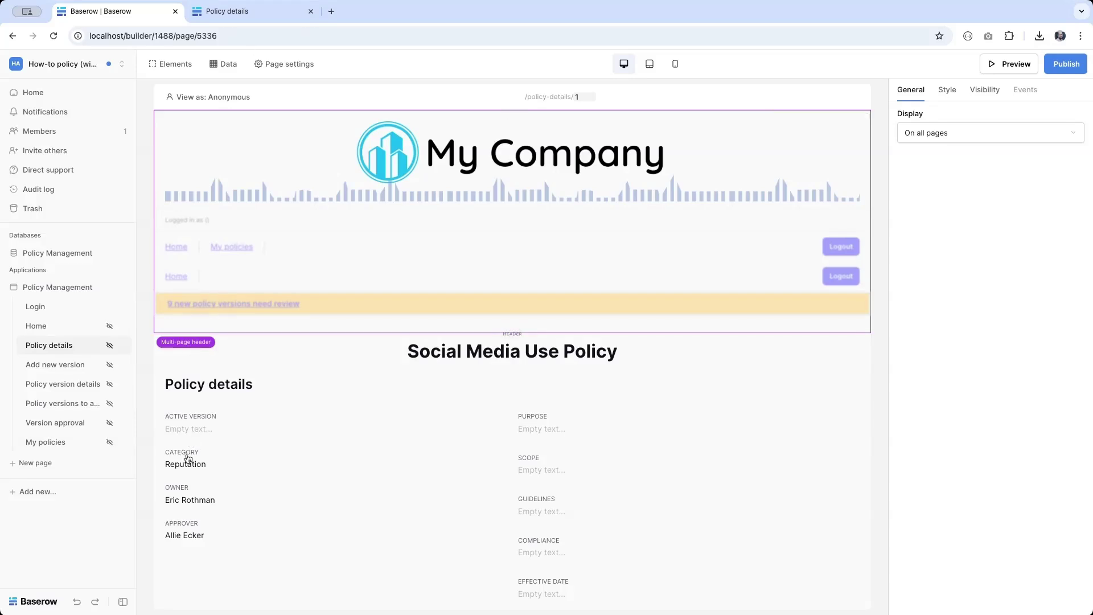
left_click(187, 460)
scroll(564, 477, "down", 3)
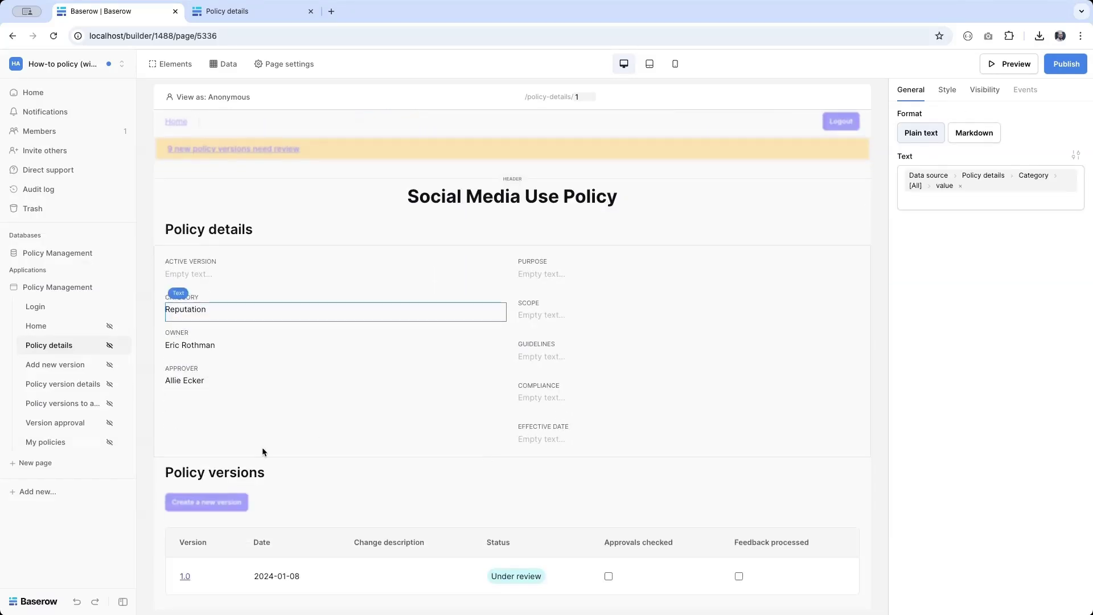
left_click(225, 536)
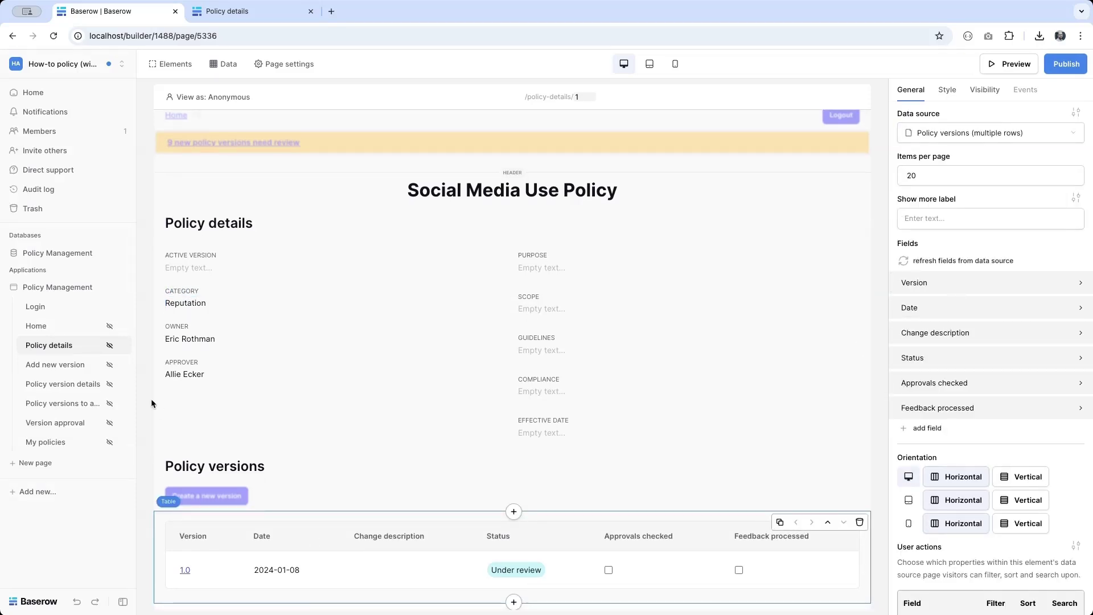
left_click(58, 370)
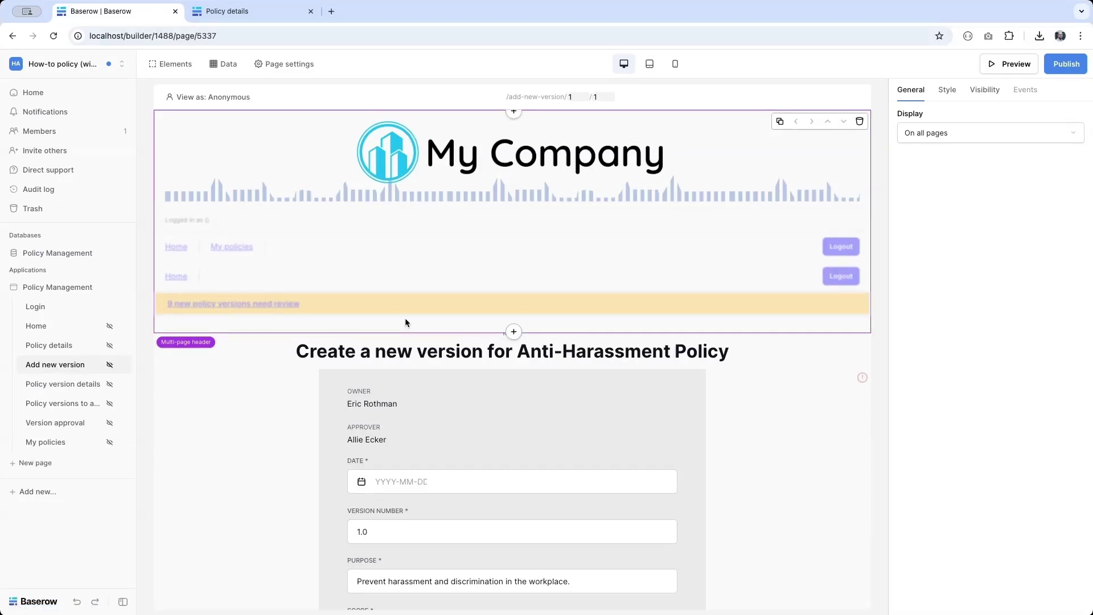
Step: Inspect the OWNER, DATE, VERSION NUMBER, PURPOSE and SCOPE form elements and their bindings
scroll(426, 363, "down", 4)
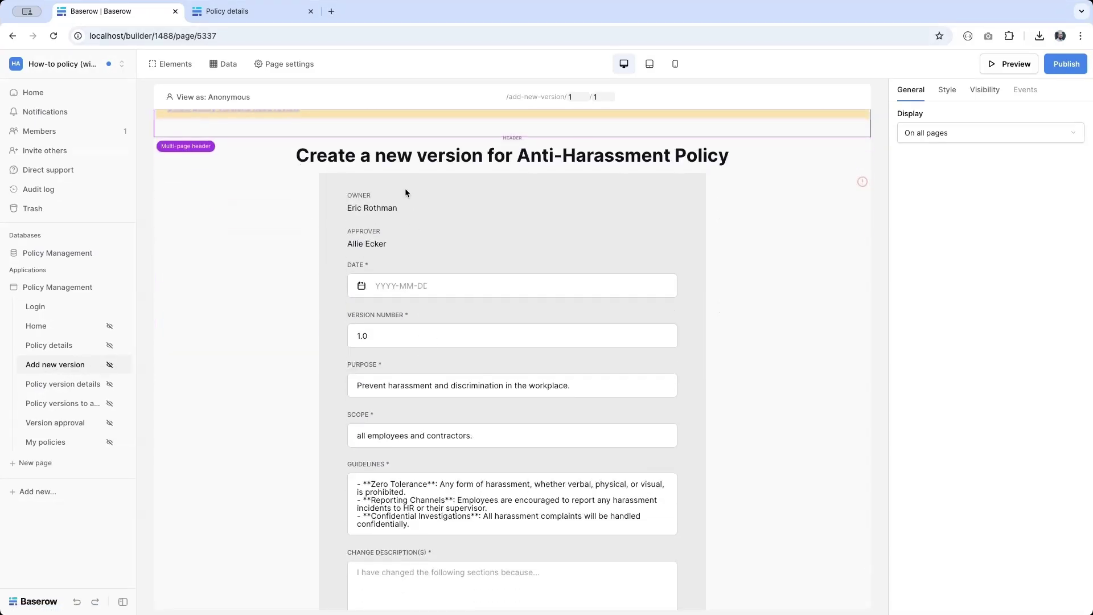
left_click(403, 194)
left_click(378, 209)
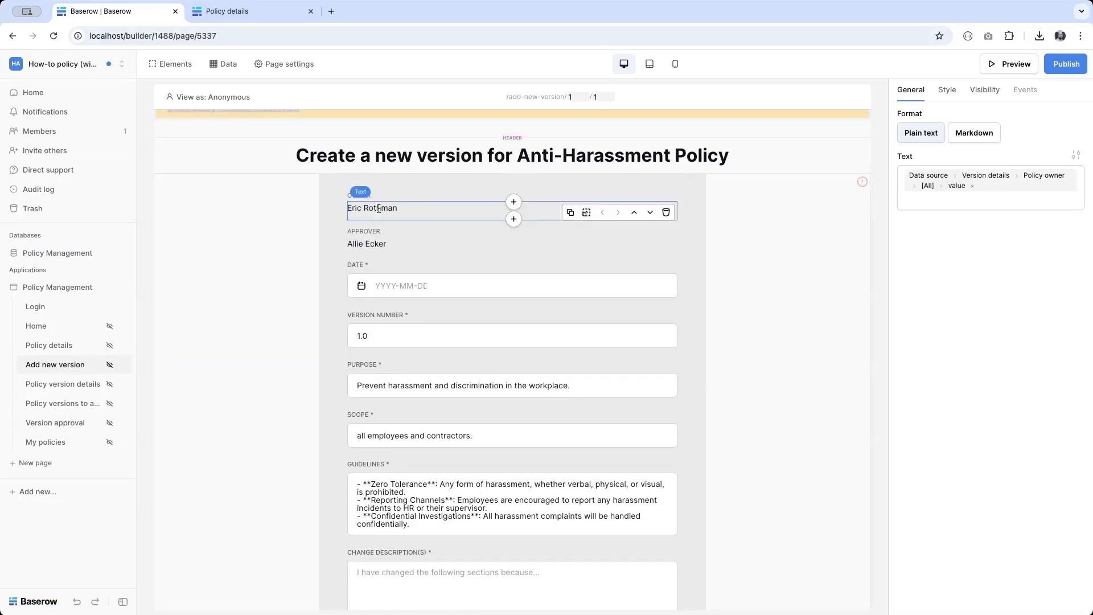
left_click(386, 285)
left_click(384, 335)
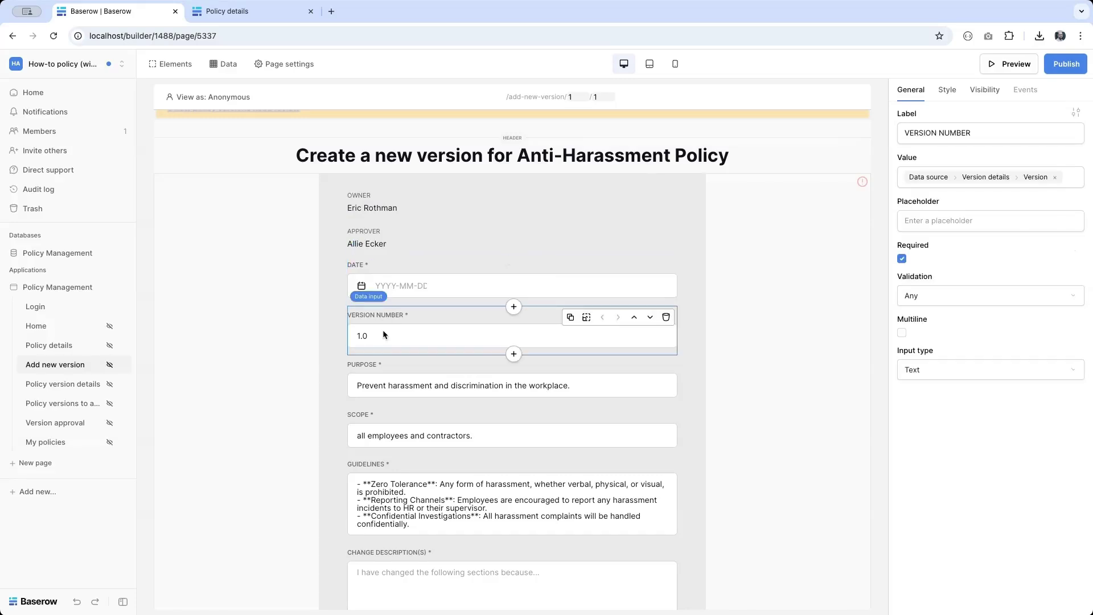
left_click(386, 377)
left_click(381, 437)
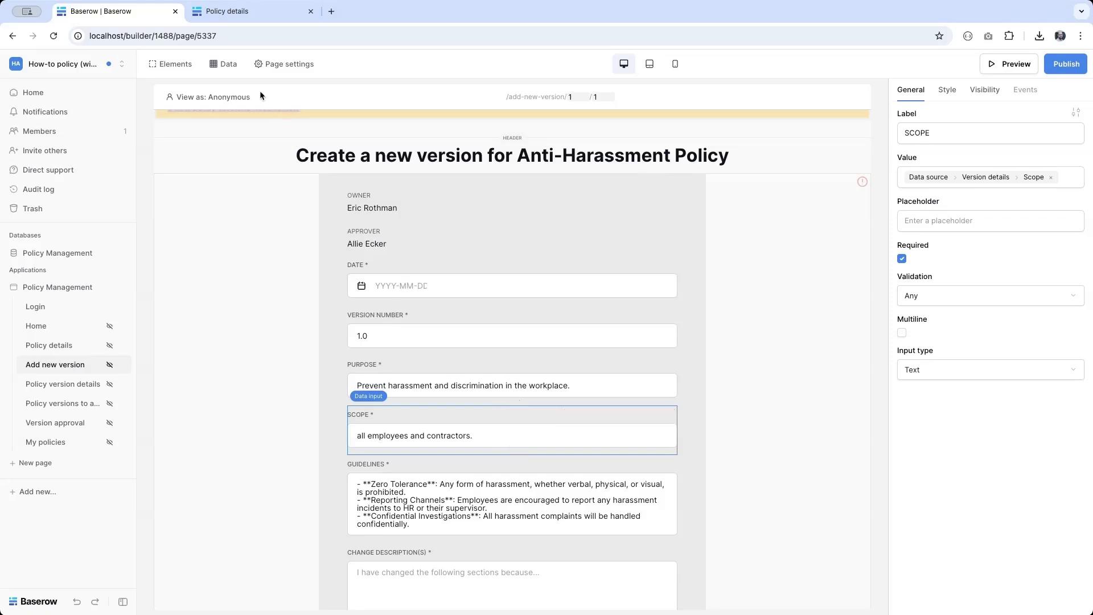
Step: Review the Version details data source unchanged and expand the Policy Management database's tables
left_click(239, 67)
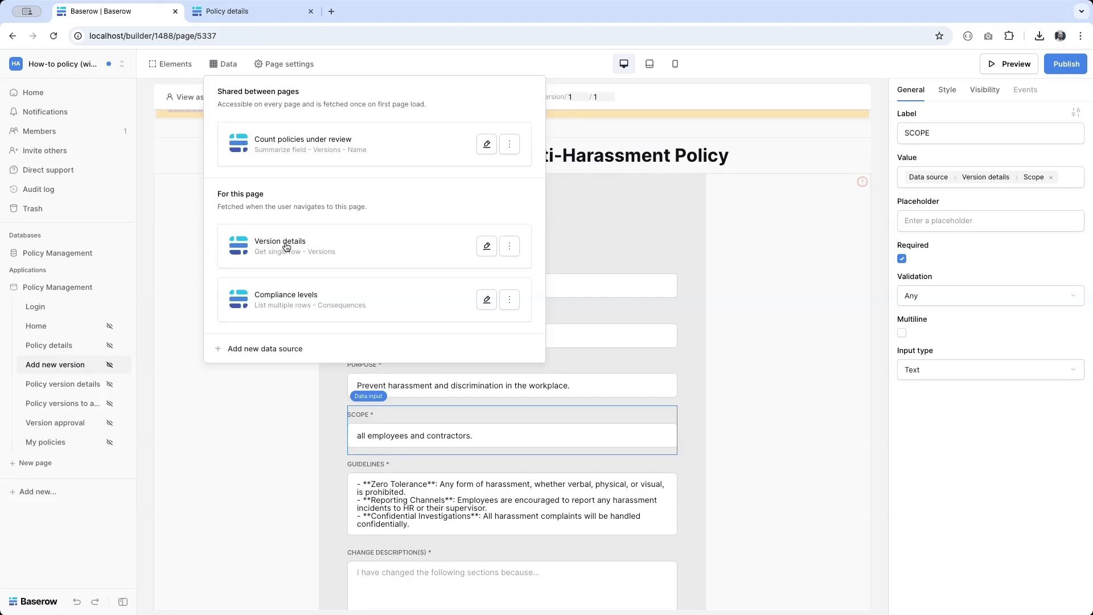
left_click(479, 249)
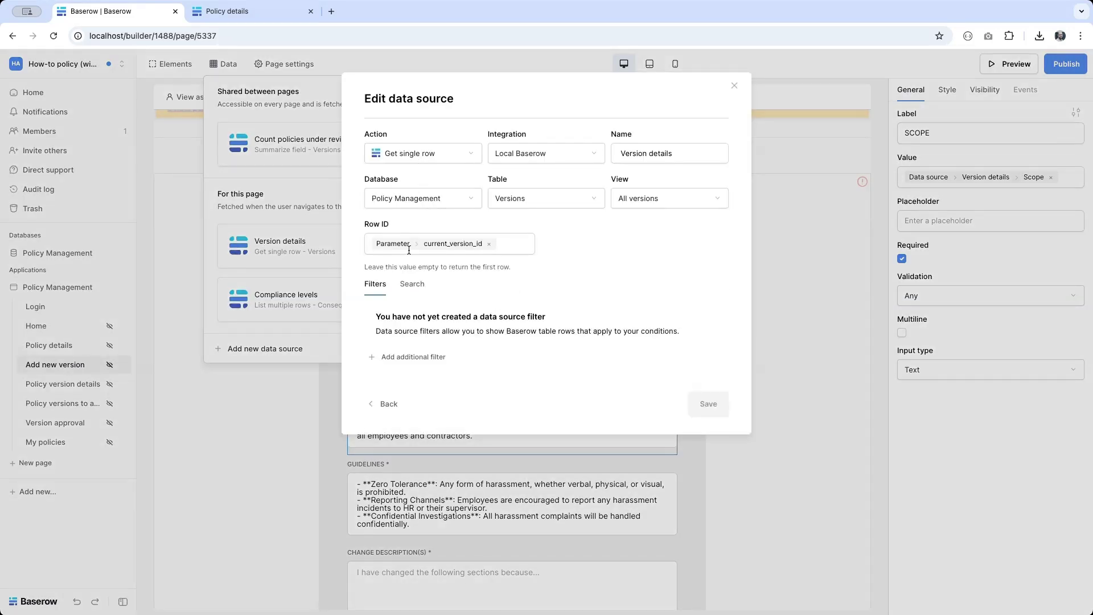
left_click(265, 314)
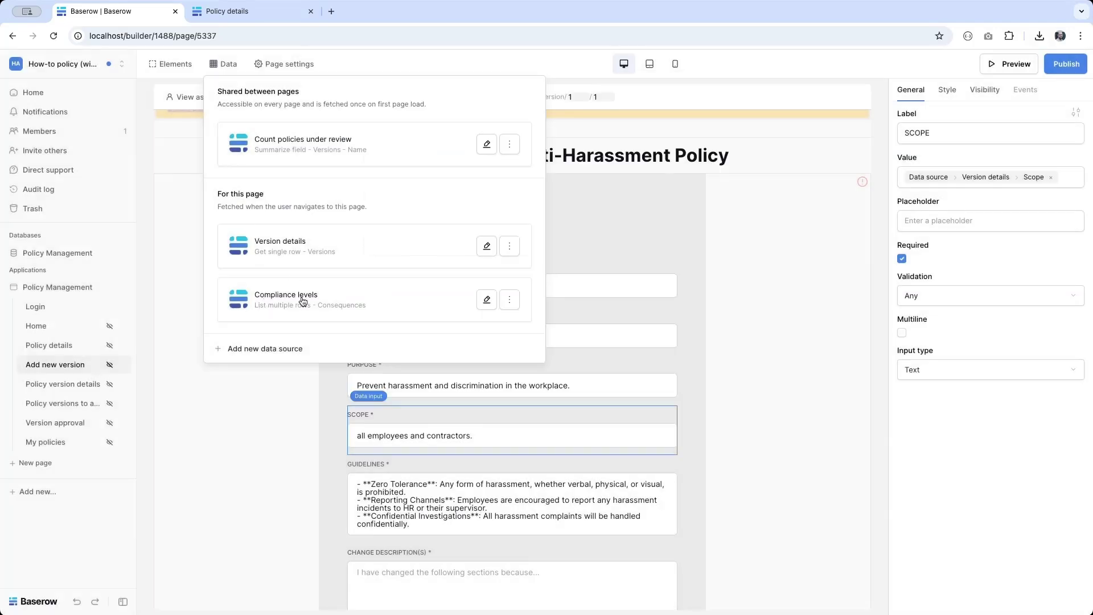
left_click(42, 254)
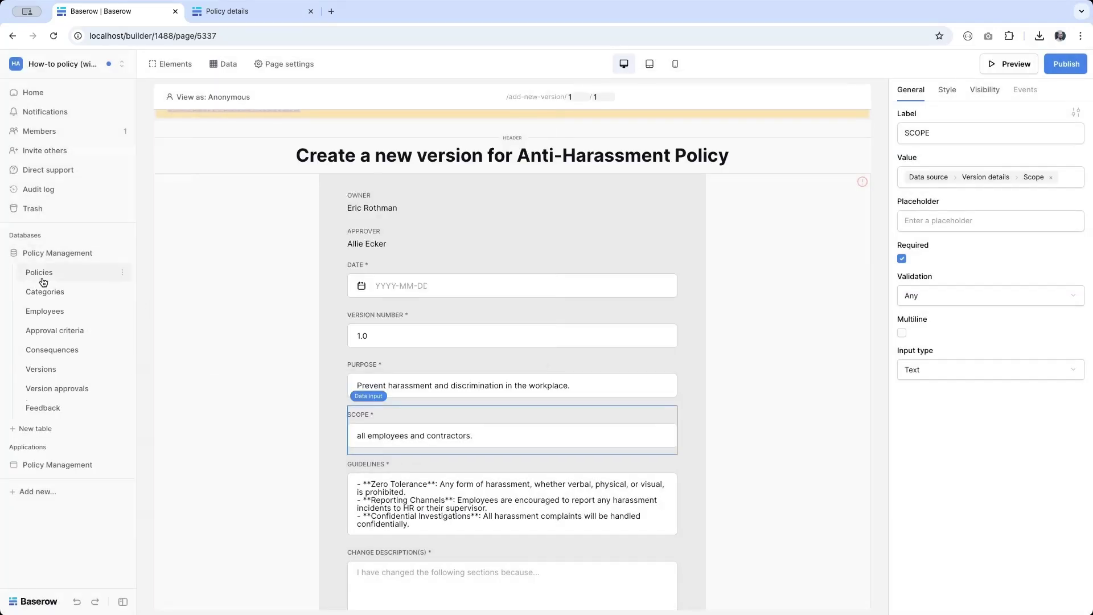
left_click(66, 357)
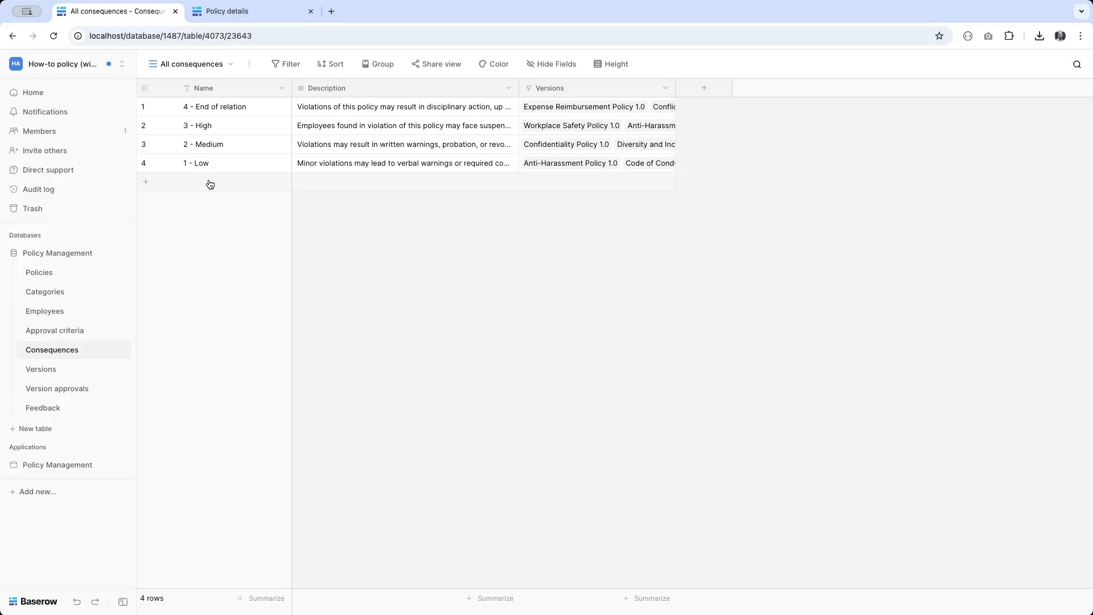
left_click(66, 465)
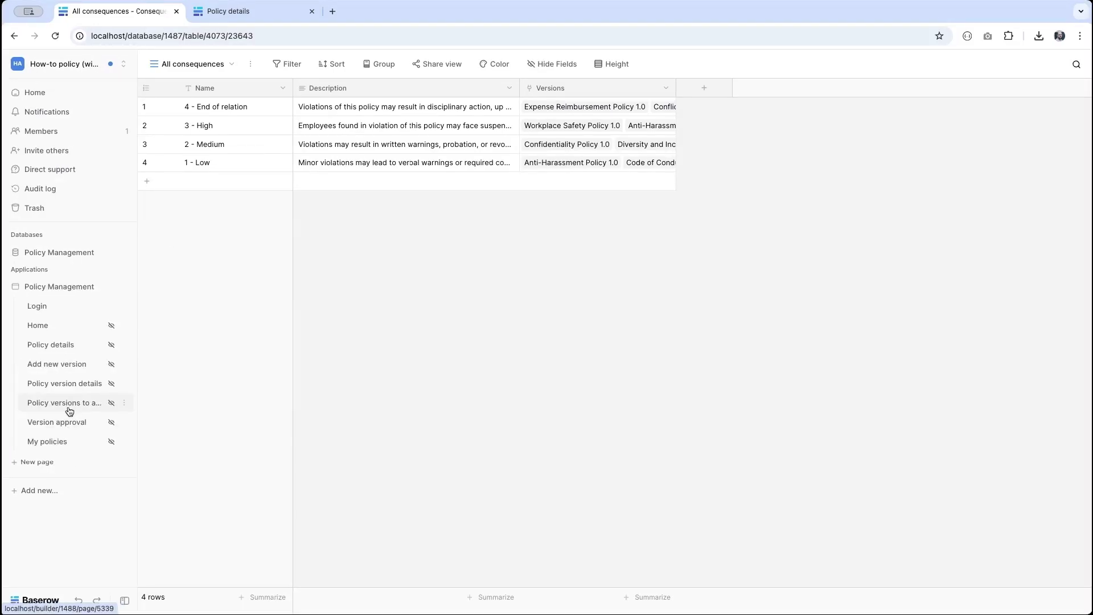
left_click(52, 364)
scroll(558, 485, "down", 5)
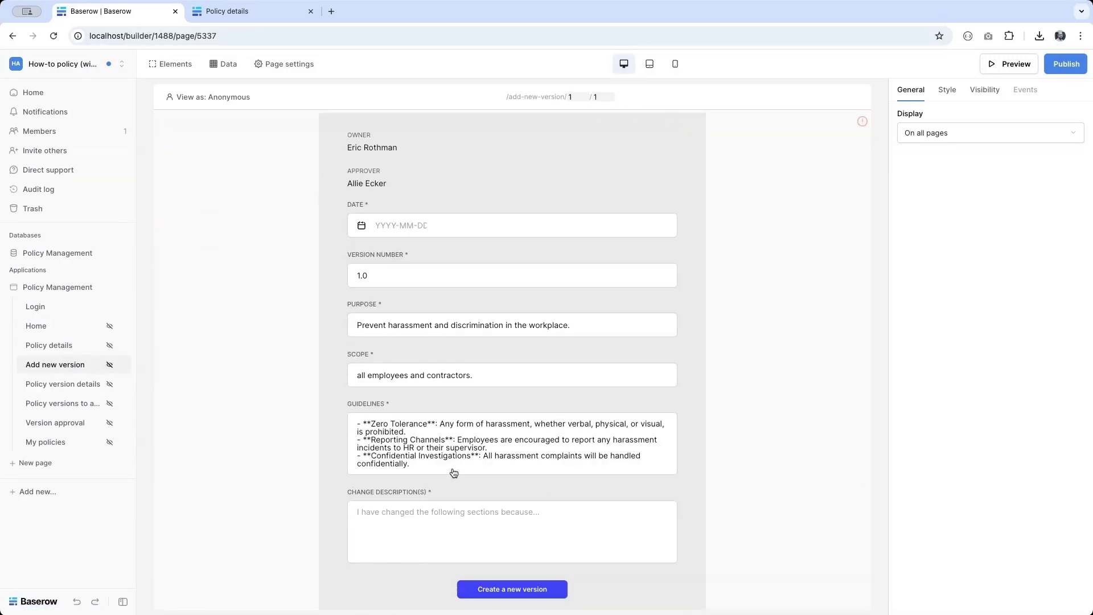
Step: Add a record selector below Guidelines whose options come from Compliance levels
left_click(440, 444)
left_click(513, 482)
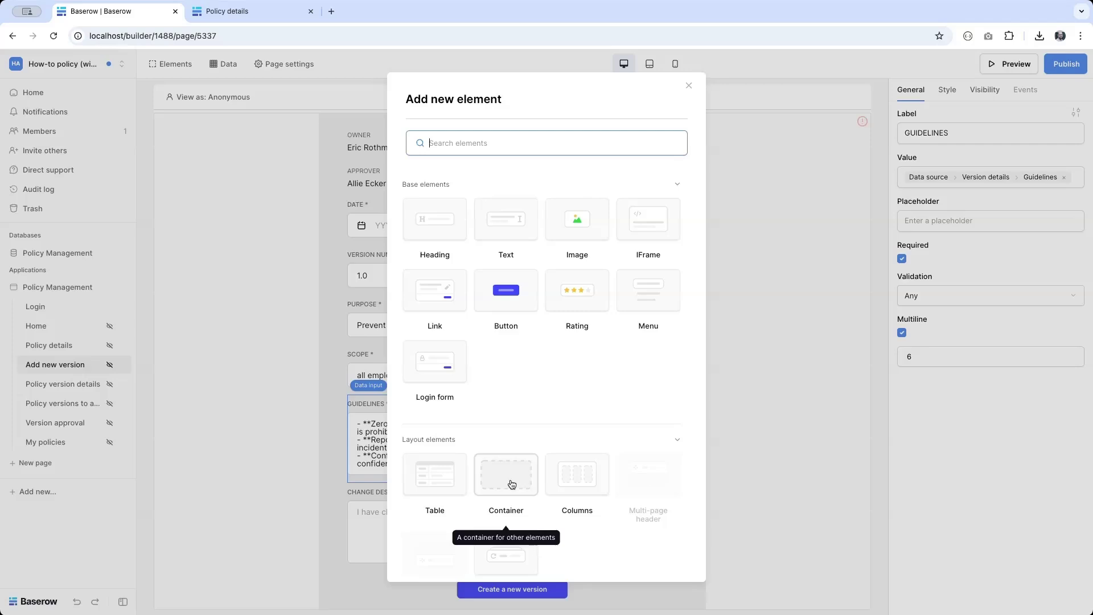
scroll(509, 481, "down", 5)
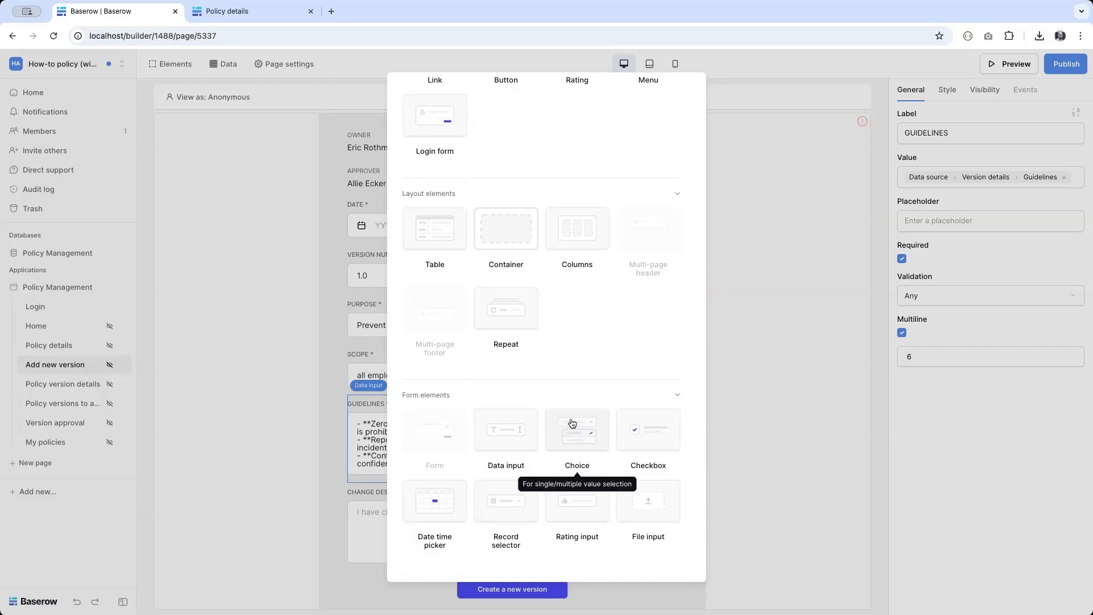
left_click(506, 501)
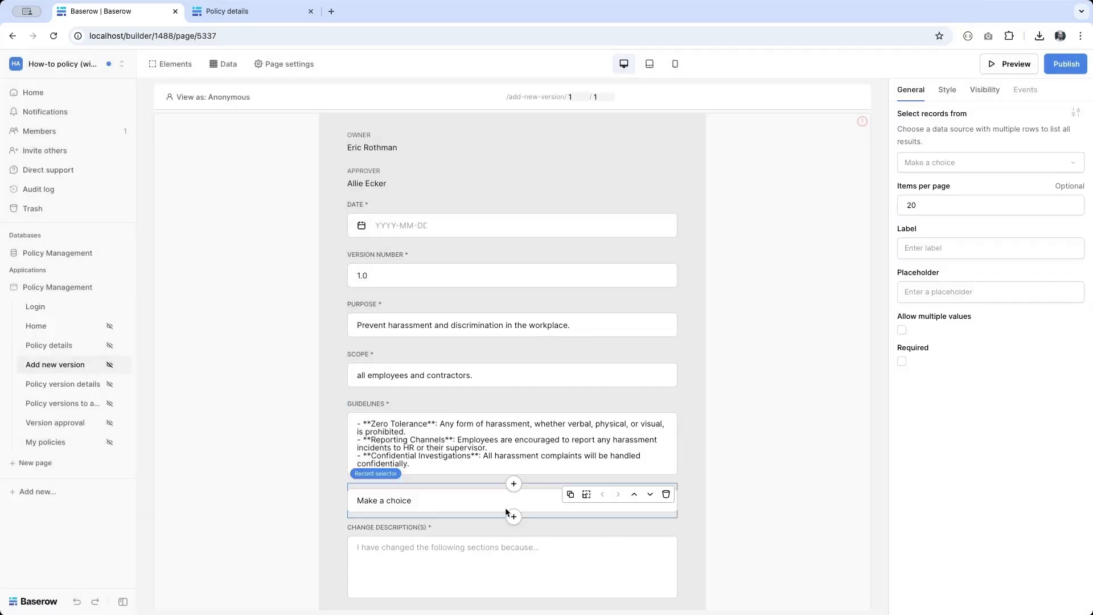
left_click(923, 168)
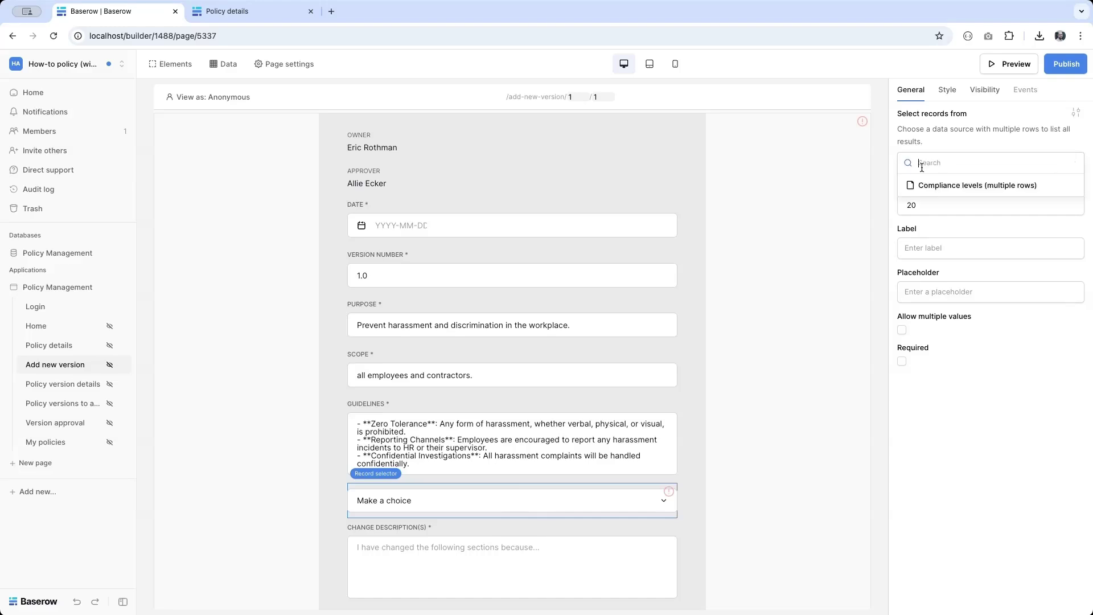
left_click(961, 191)
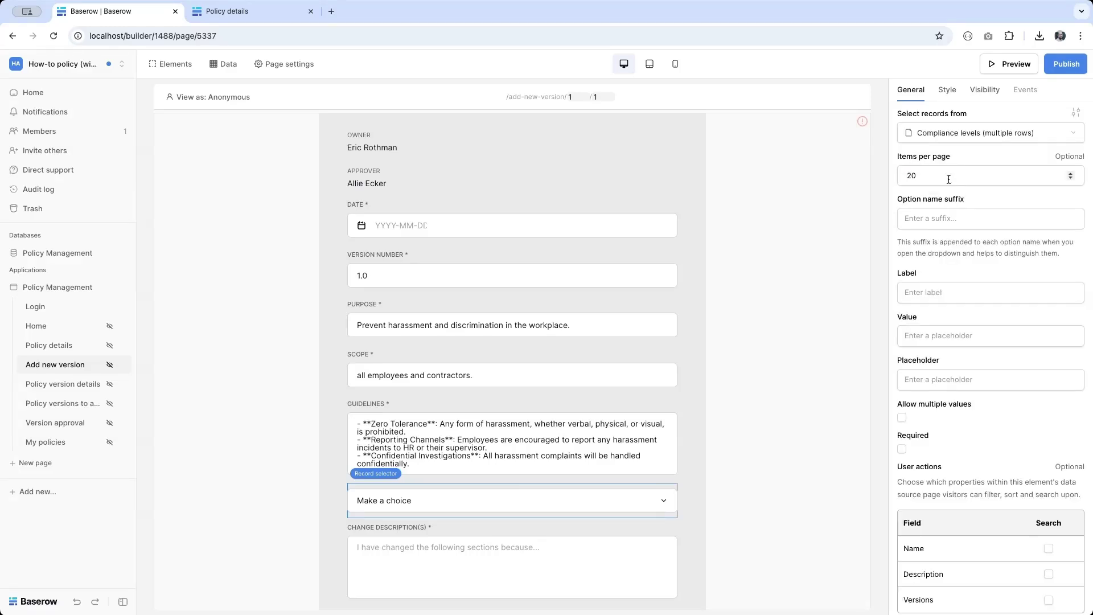
Step: Label the selector COMPLIANCE, make it required, and default it to Version details > Compliance > 0 > id
left_click(910, 298)
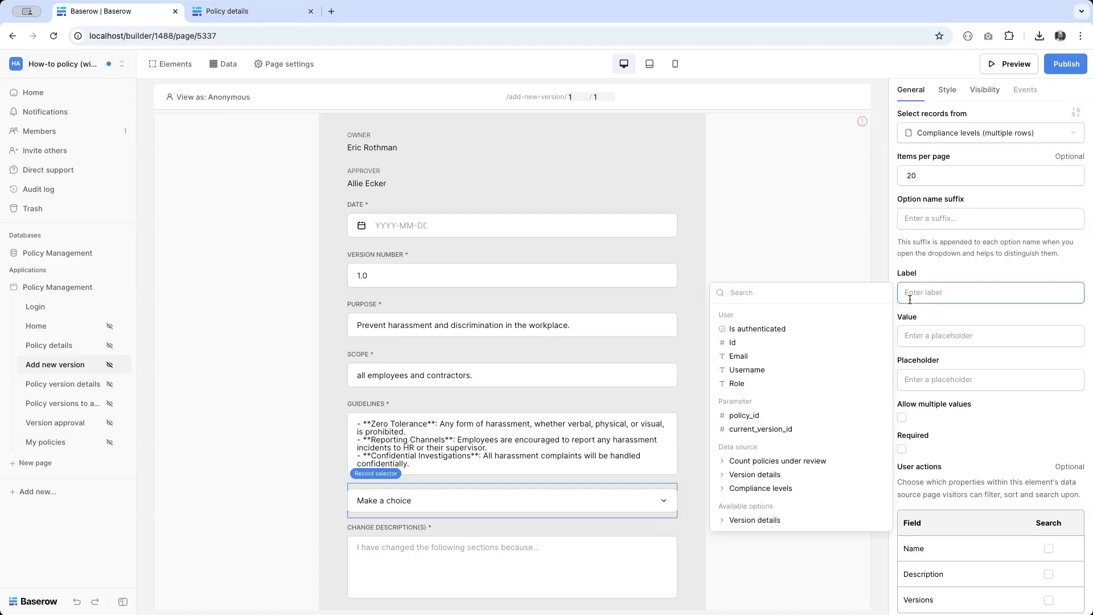
type("COMPLIANCE")
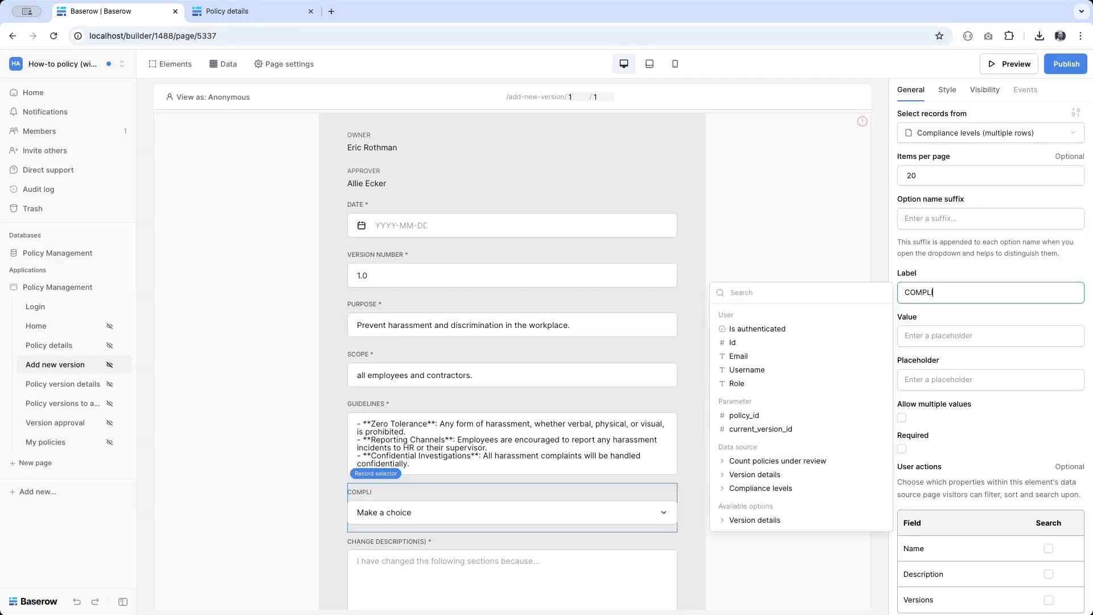
left_click(902, 449)
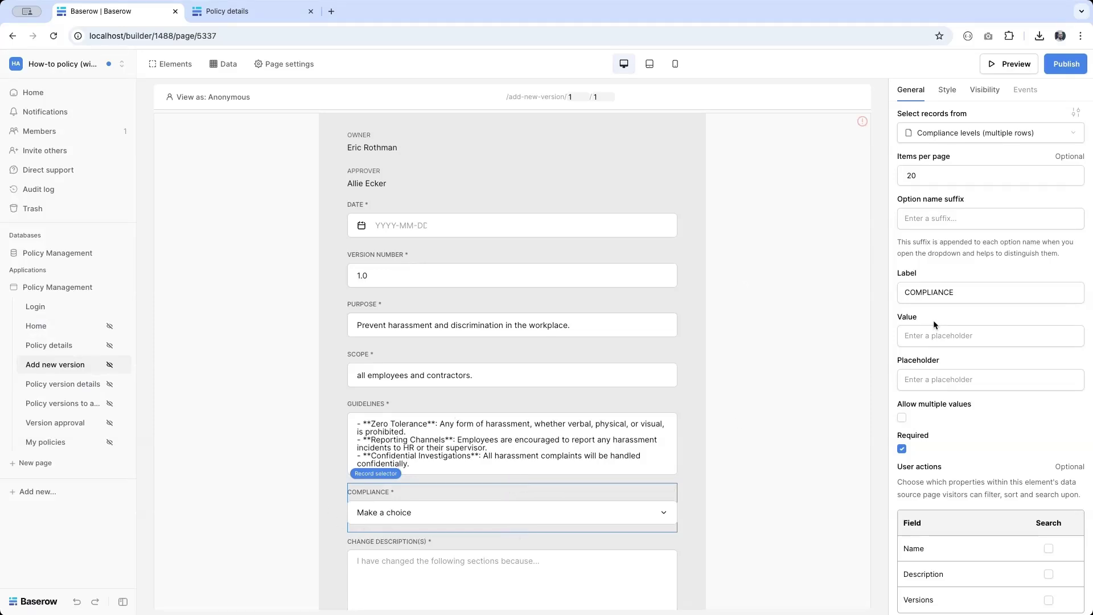
left_click(934, 335)
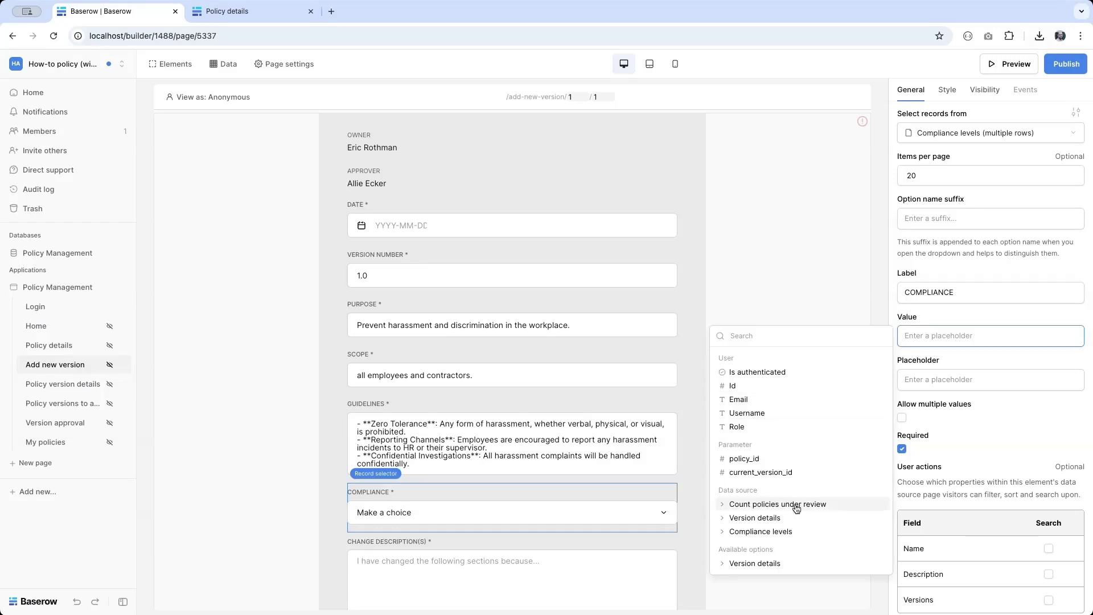
left_click(789, 520)
scroll(780, 433, "down", 4)
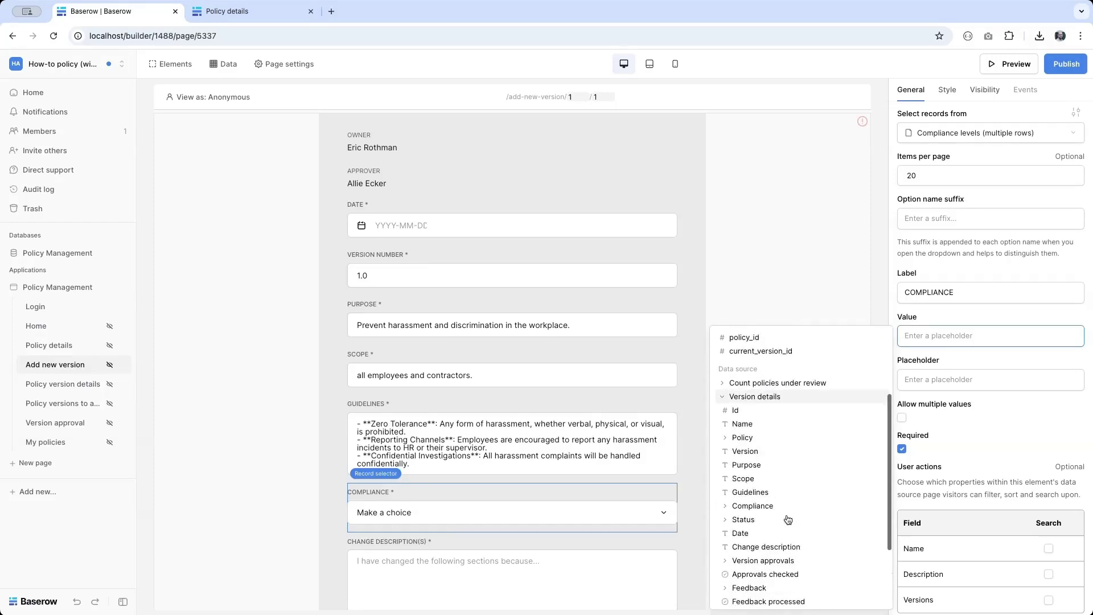
left_click(740, 434)
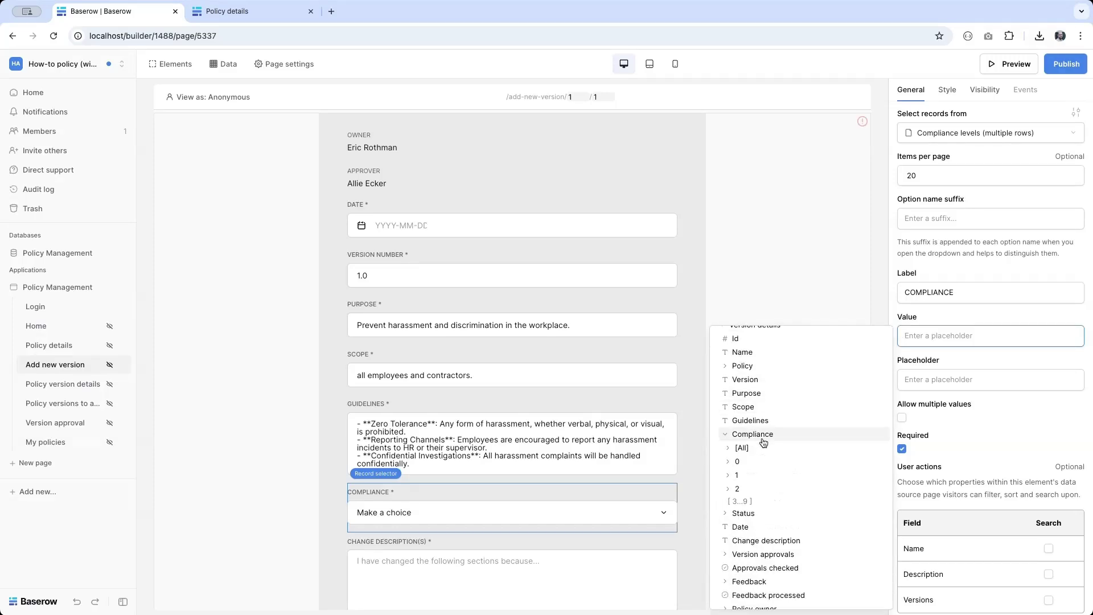
left_click(752, 462)
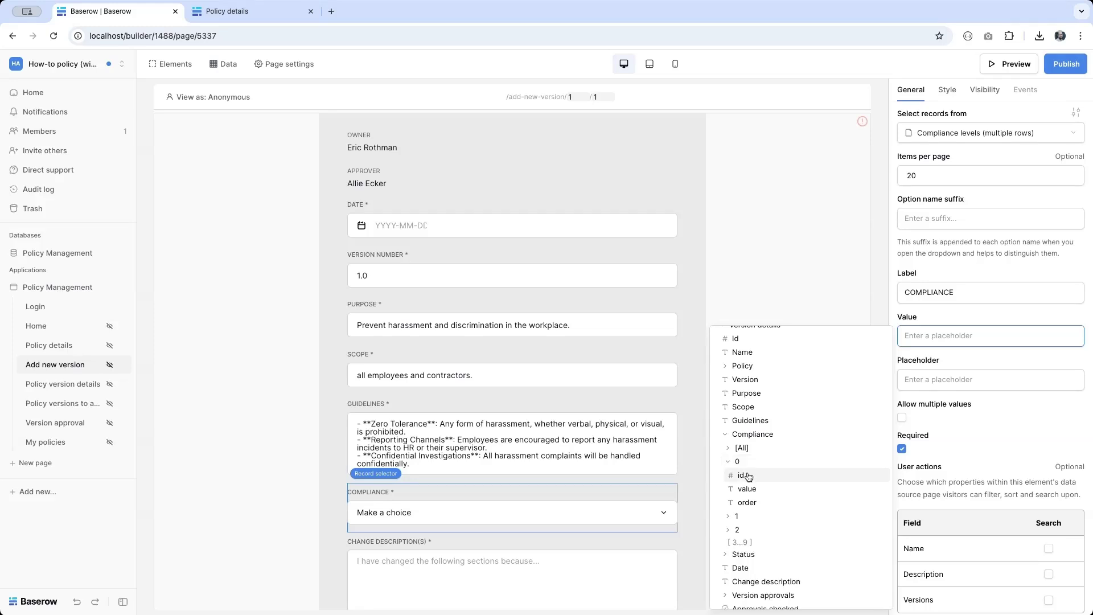
left_click(745, 476)
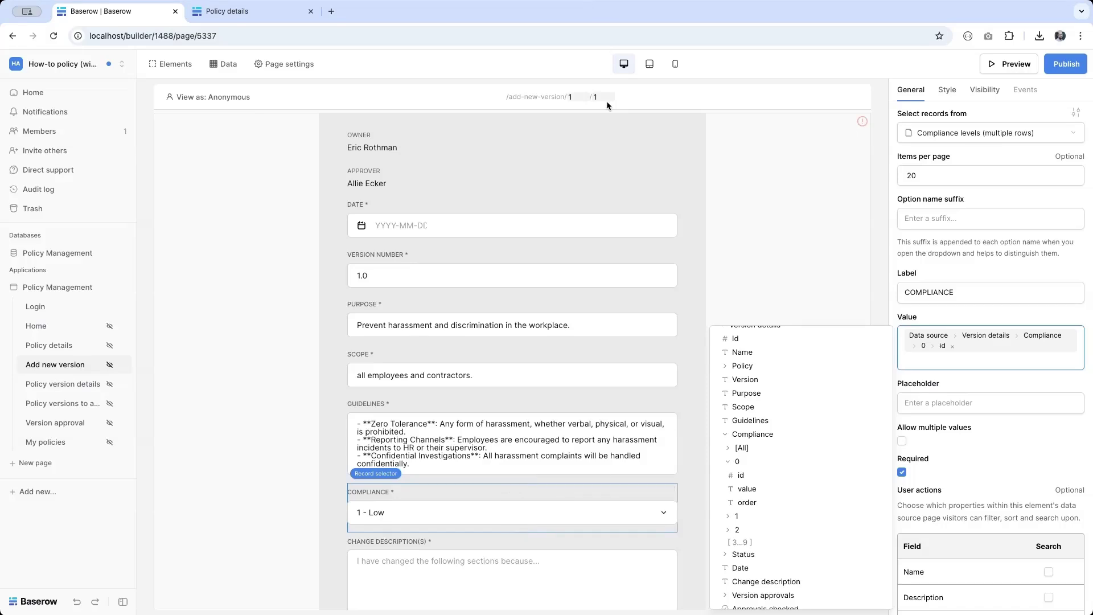
Step: Change the test page parameters and check the prefilled VERSION NUMBER and COMPLIANCE inputs
left_click(580, 100)
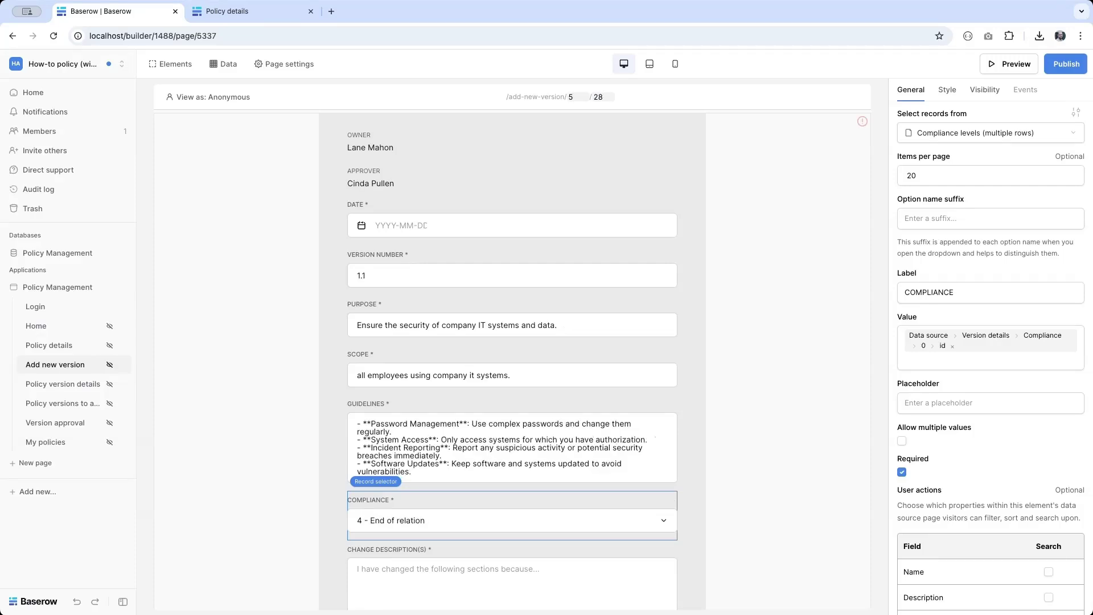
scroll(548, 146, "up", 5)
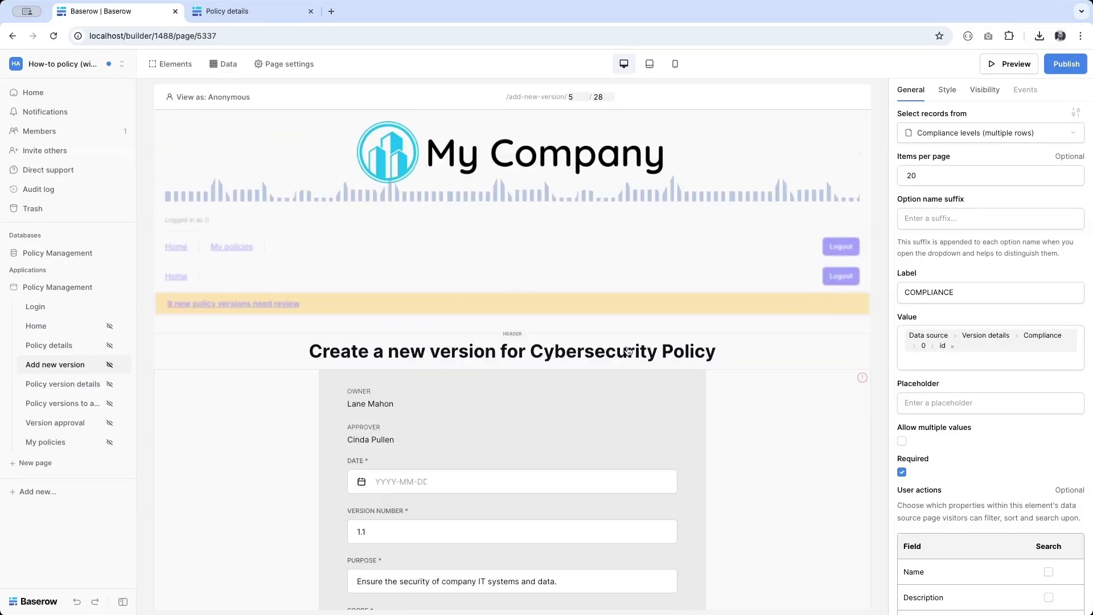
scroll(628, 350, "down", 5)
scroll(628, 350, "up", 4)
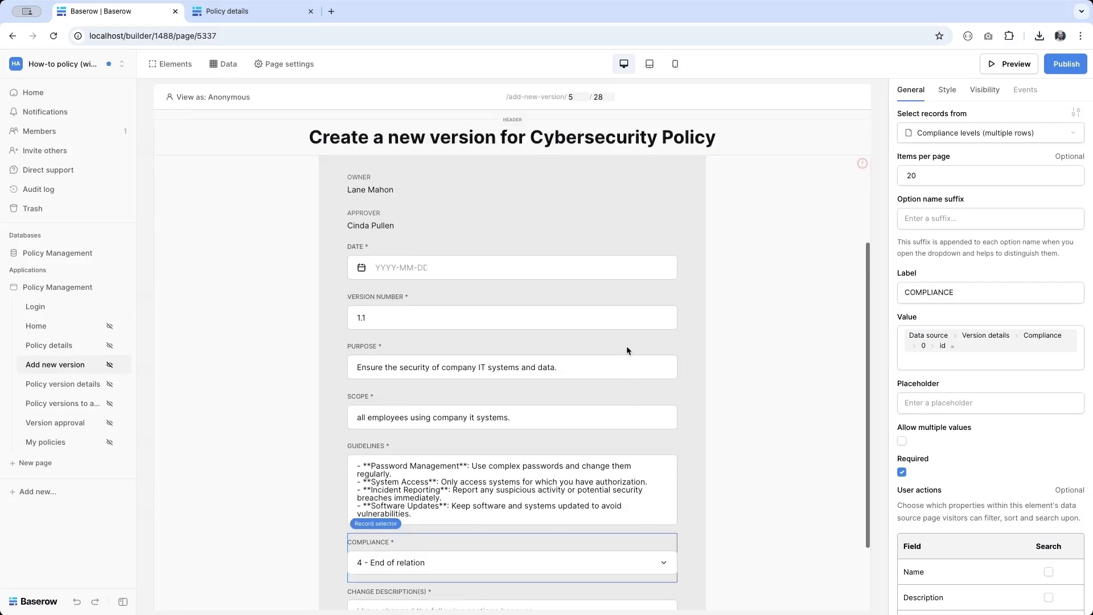
scroll(566, 283, "down", 3)
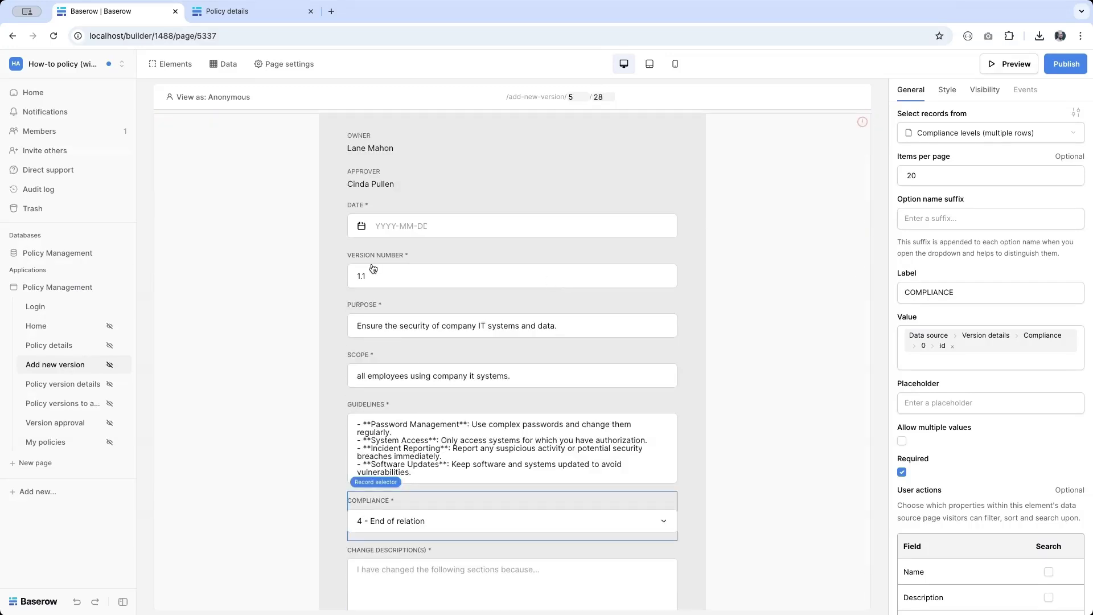
scroll(373, 267, "down", 1)
left_click(372, 265)
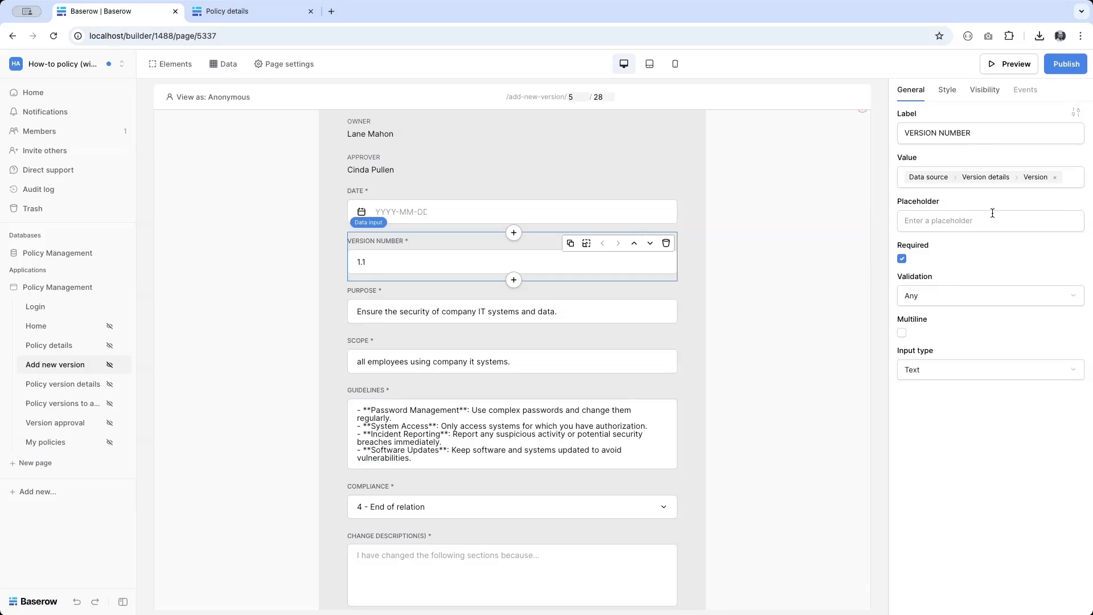
scroll(497, 341, "down", 1)
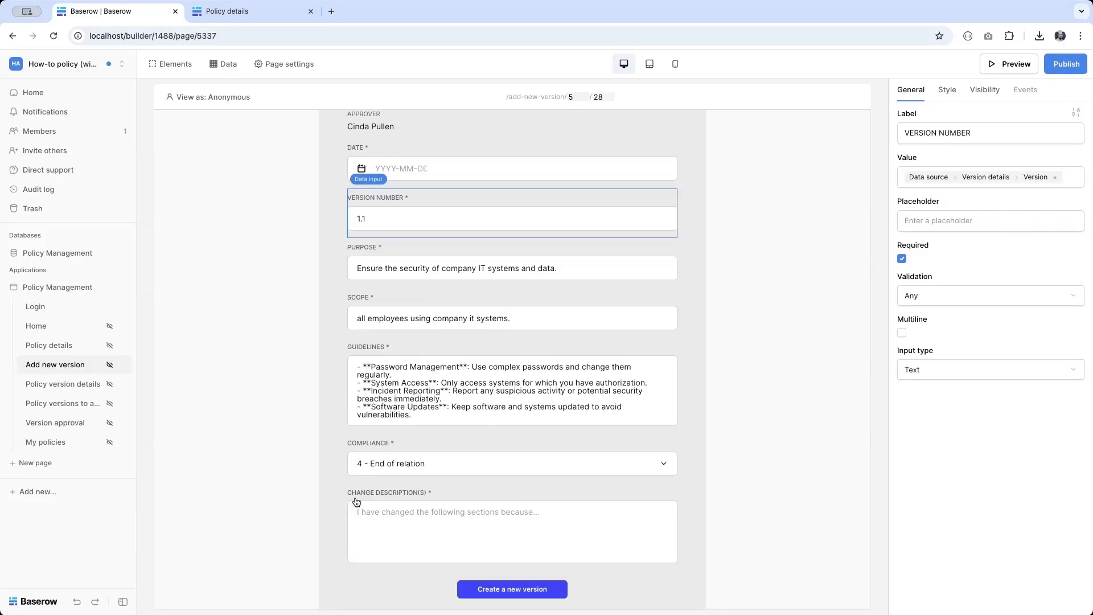
left_click(392, 469)
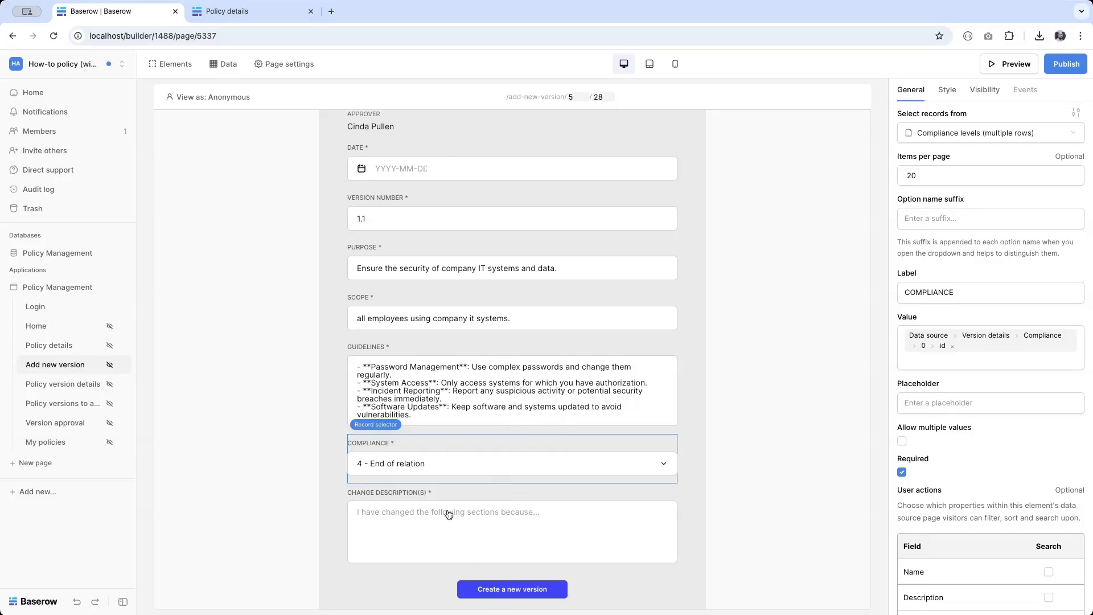
Step: Add a Create a Row submit action on Local Baserow's Policy Management Versions table
left_click(494, 590)
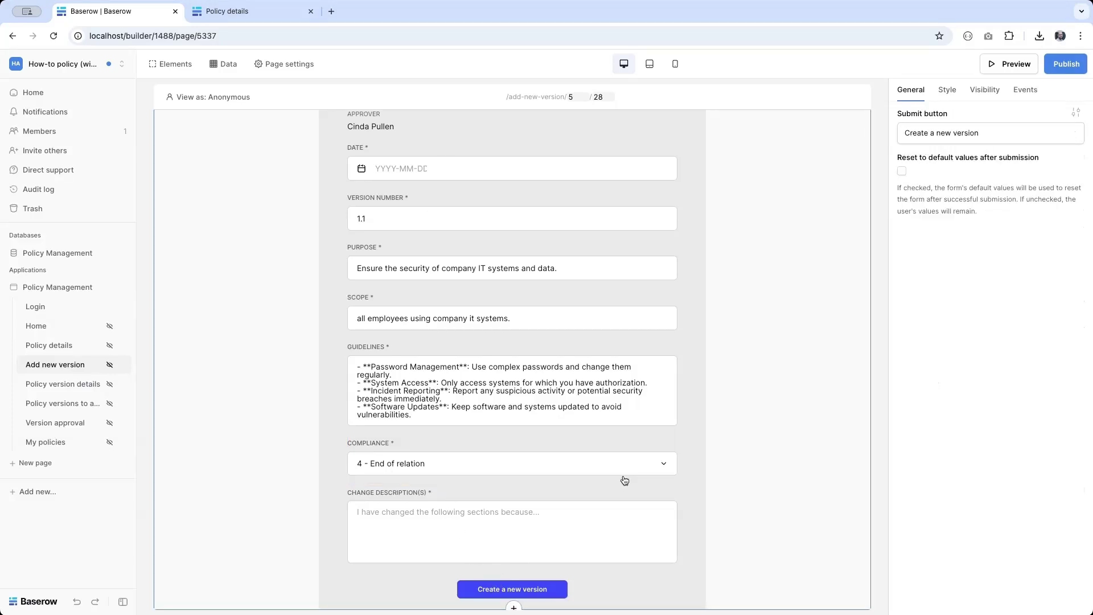
scroll(714, 282, "up", 2)
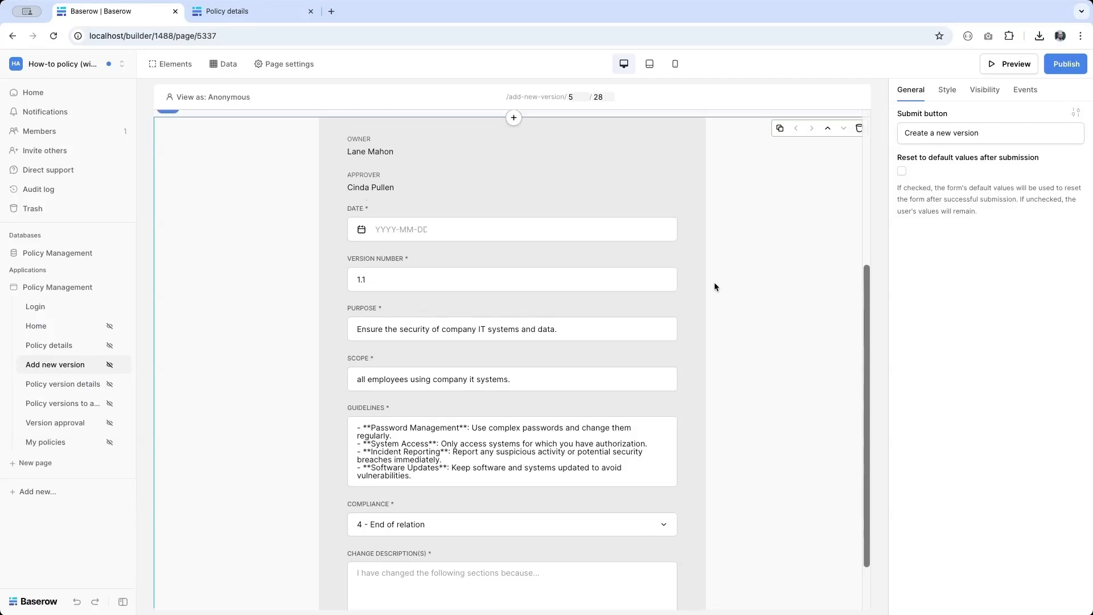
left_click(1025, 90)
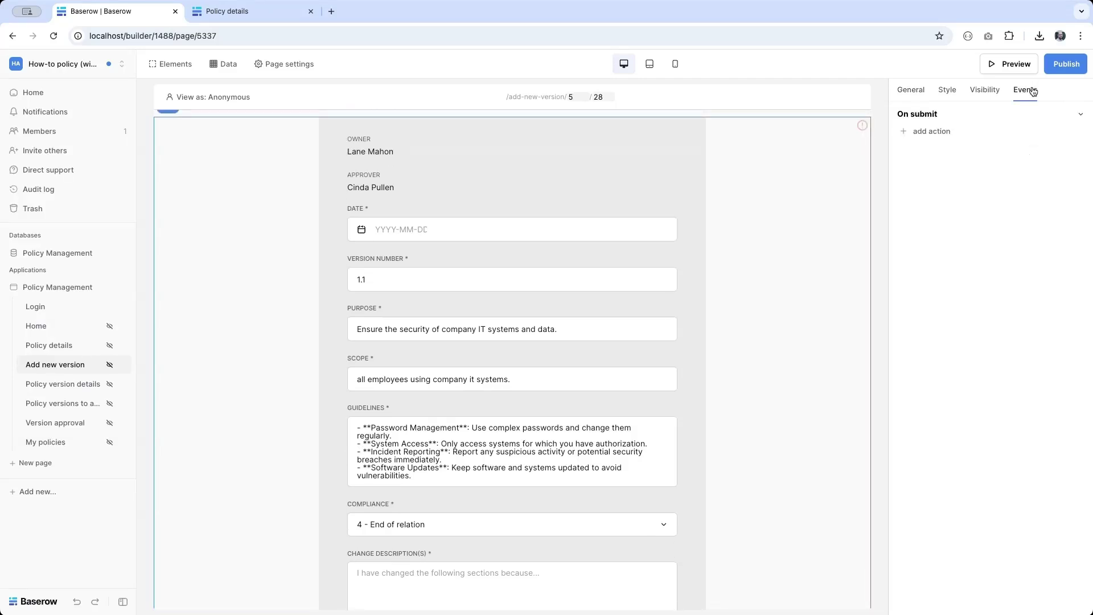
left_click(926, 134)
left_click(956, 143)
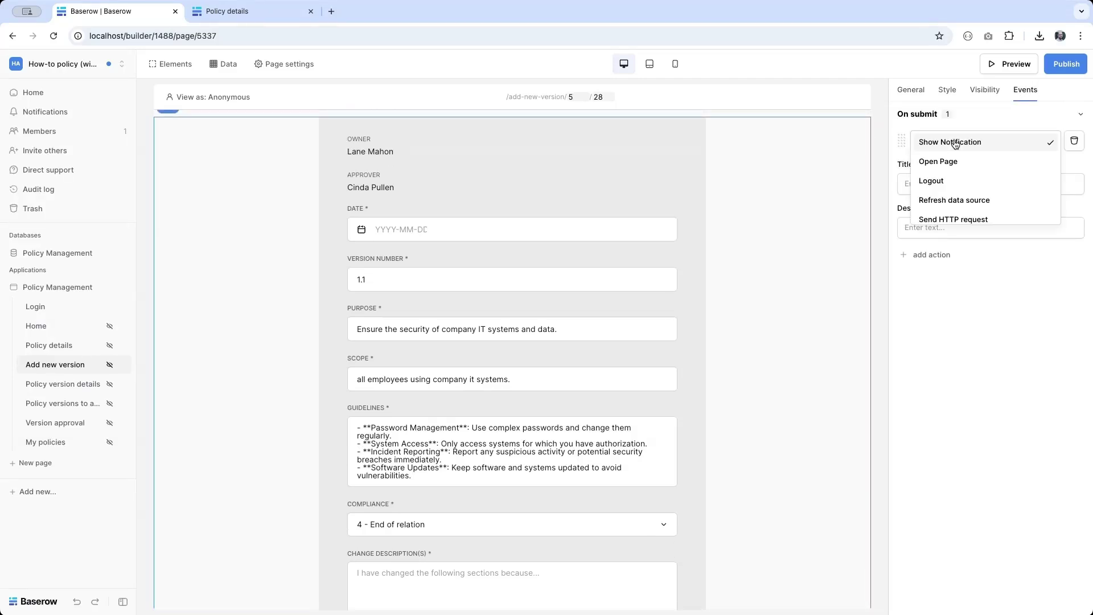
scroll(959, 178, "down", 1)
left_click(959, 182)
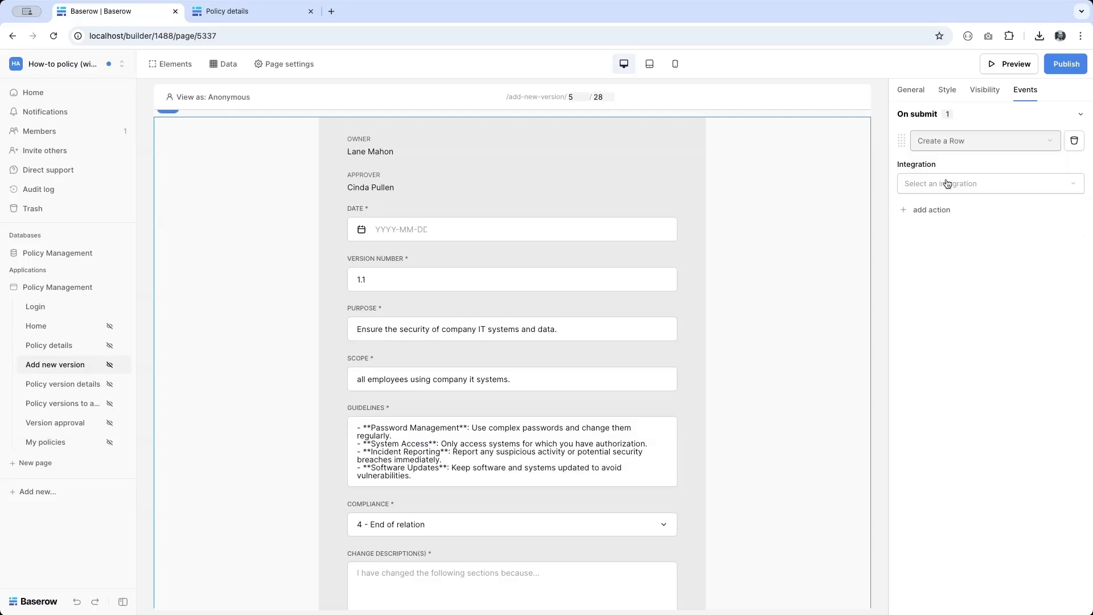
left_click(947, 183)
left_click(930, 207)
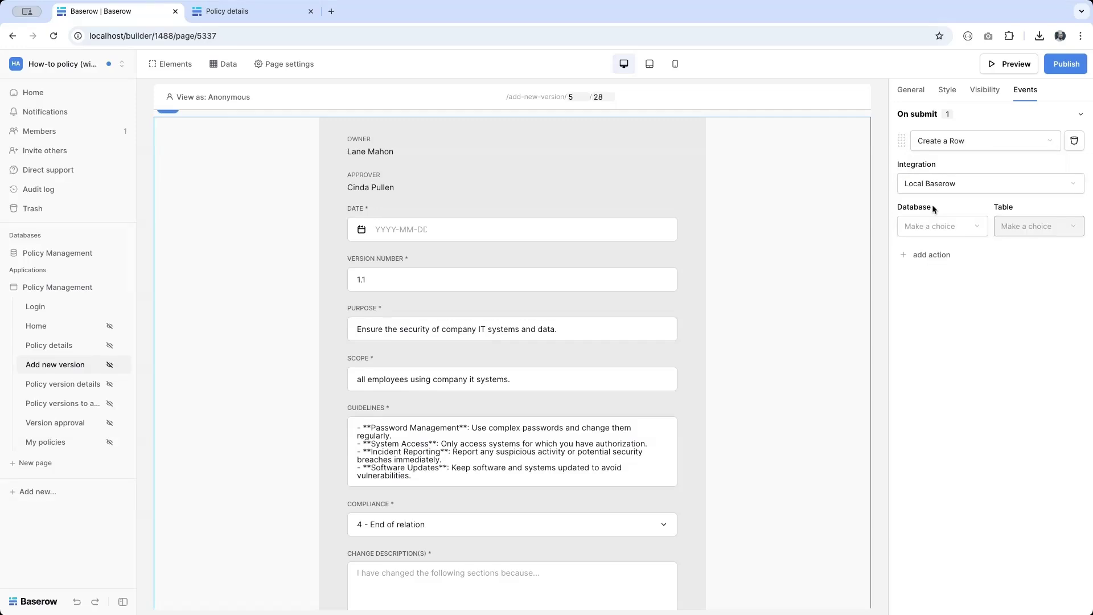
left_click(930, 227)
left_click(962, 228)
left_click(1039, 228)
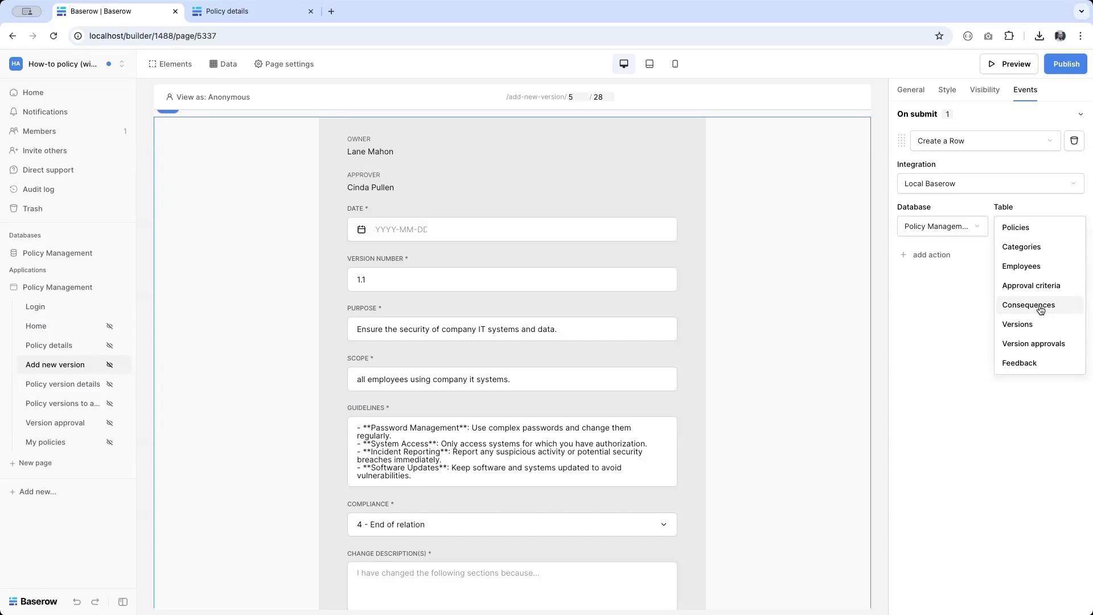
left_click(1032, 324)
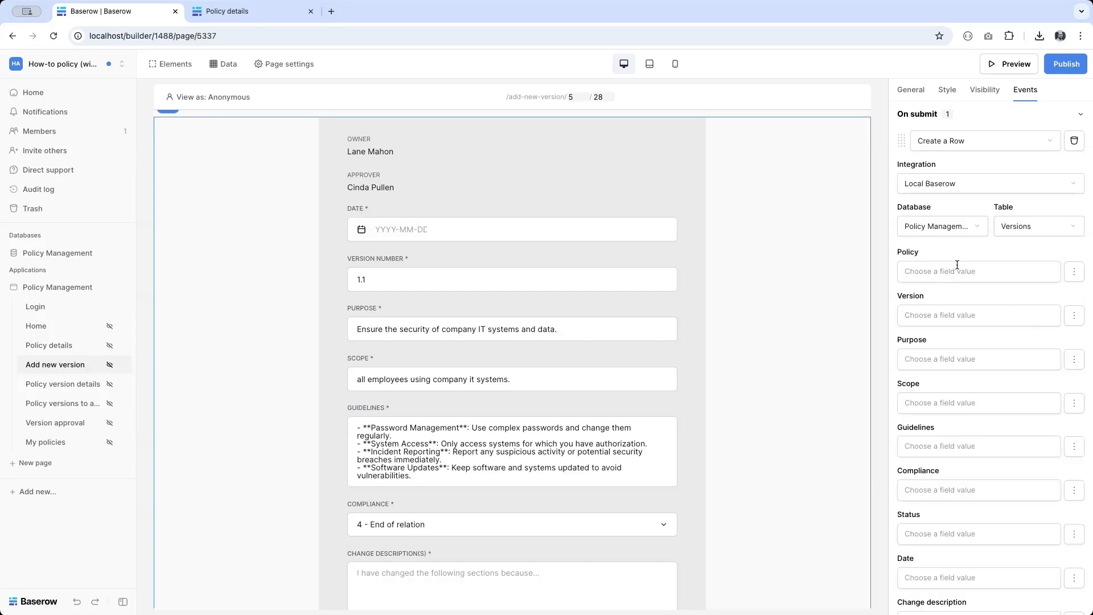
Step: Map Policy to policy_id and Version, Purpose, Scope, Guidelines, Compliance to the form inputs
left_click(958, 266)
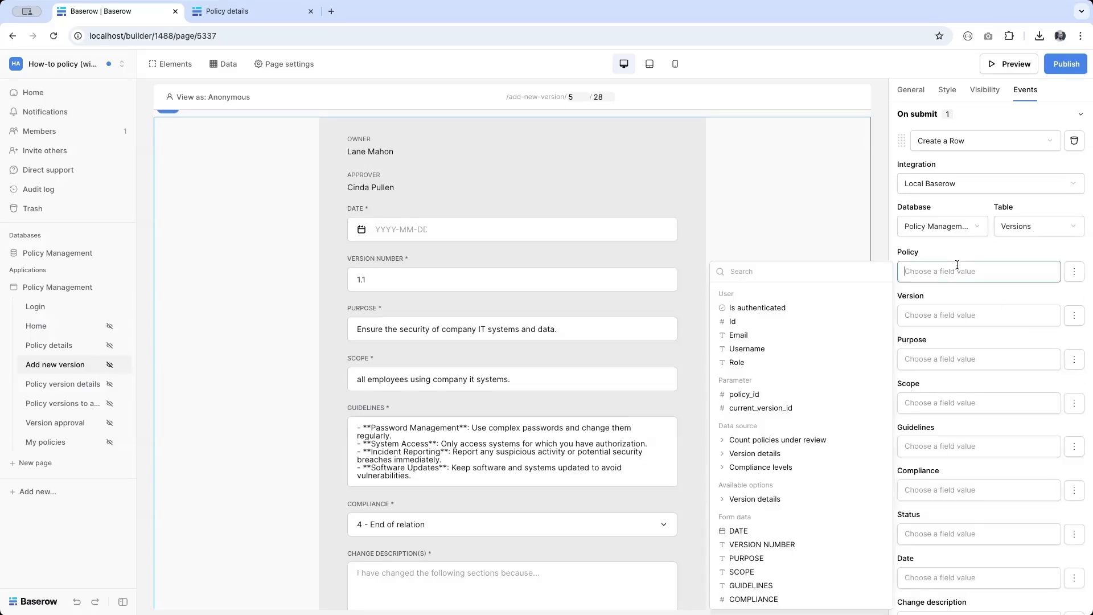
left_click(770, 395)
left_click(952, 317)
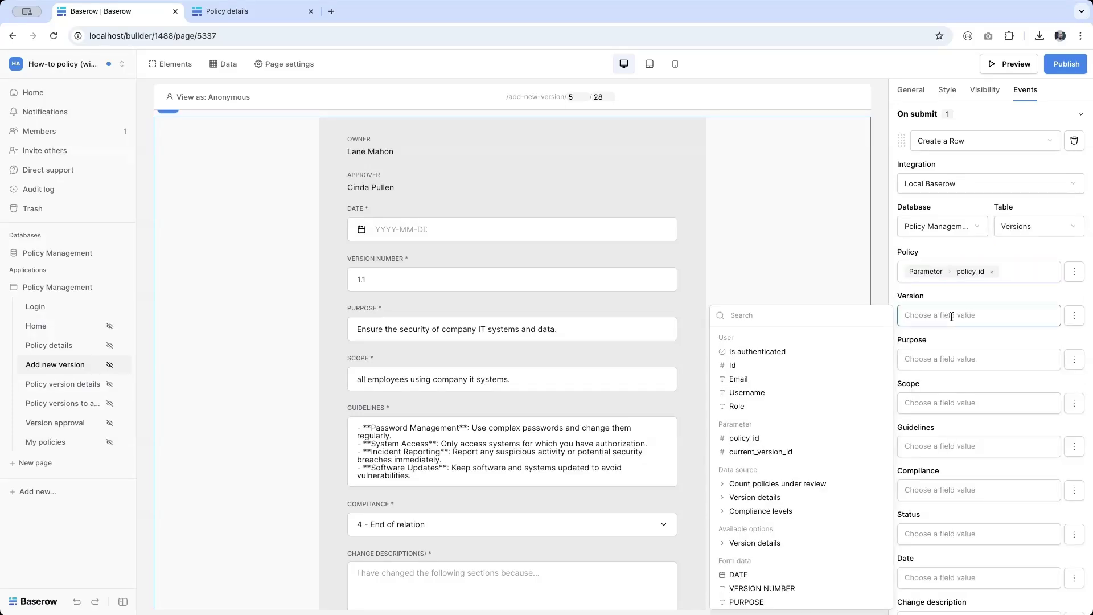
left_click(752, 592)
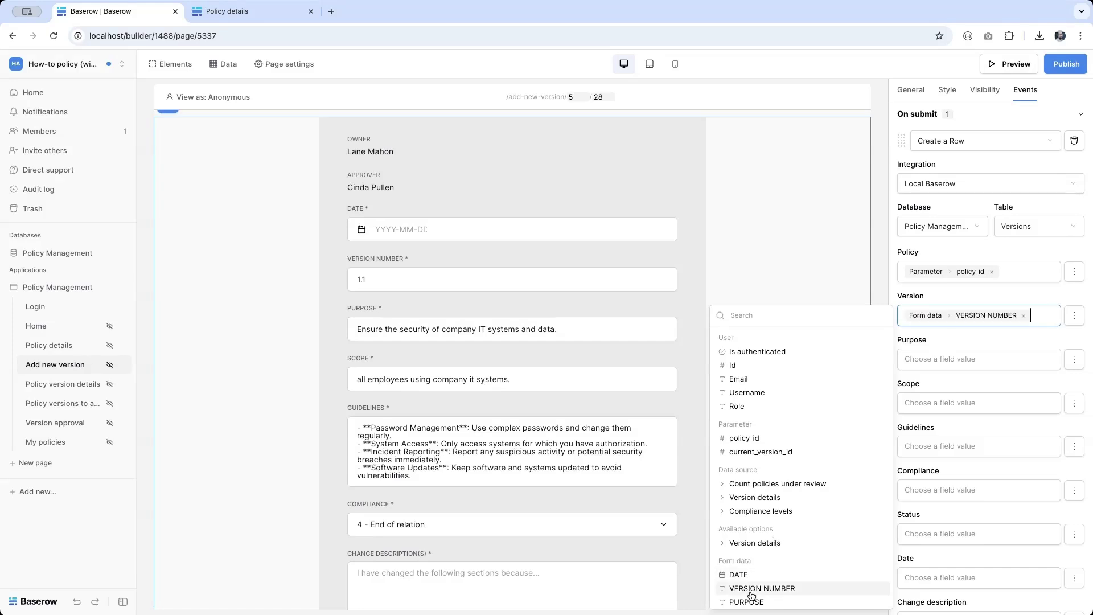
left_click(980, 358)
scroll(788, 511, "down", 1)
scroll(788, 511, "down", 3)
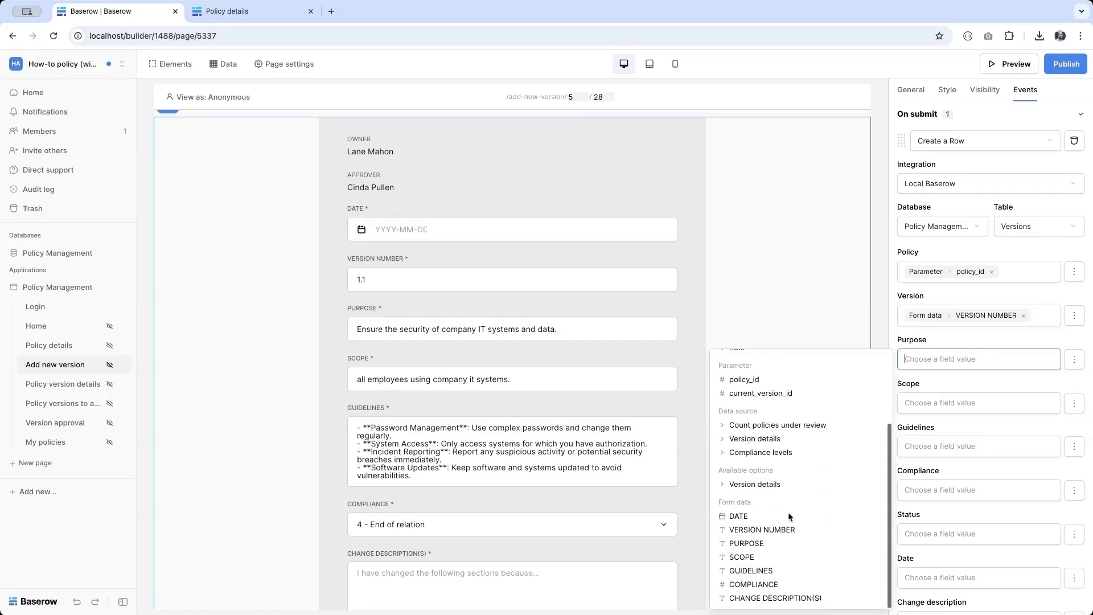
left_click(760, 543)
left_click(916, 402)
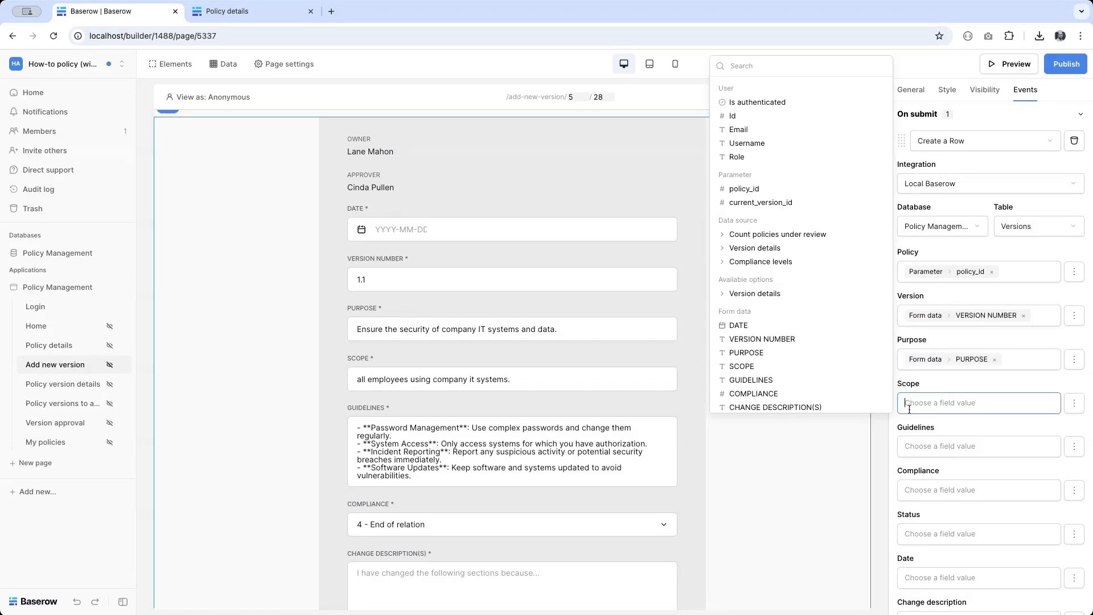
left_click(769, 366)
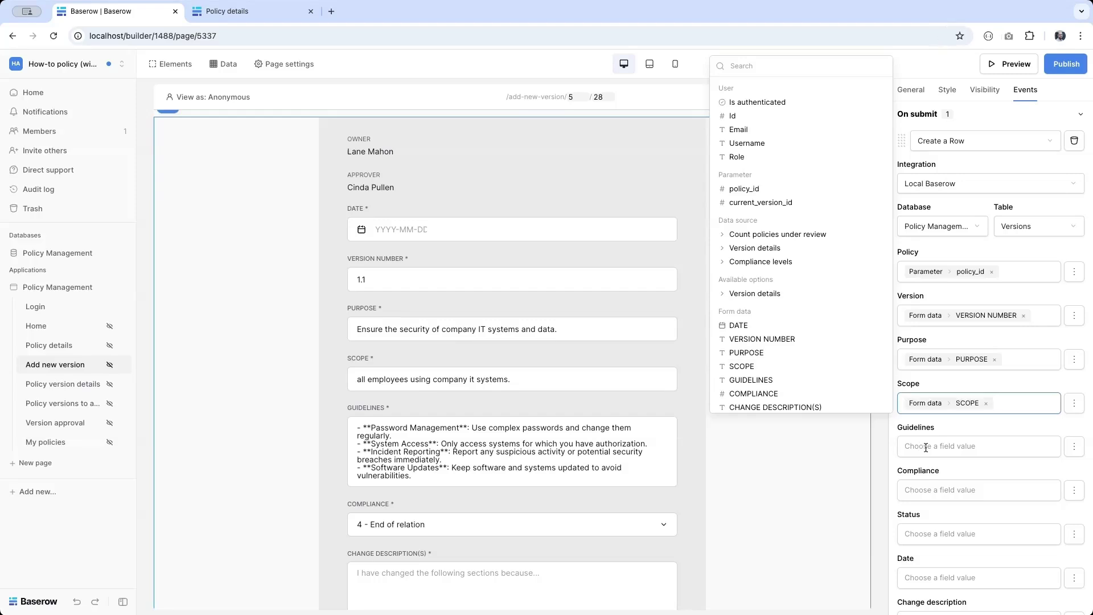
left_click(911, 446)
left_click(822, 422)
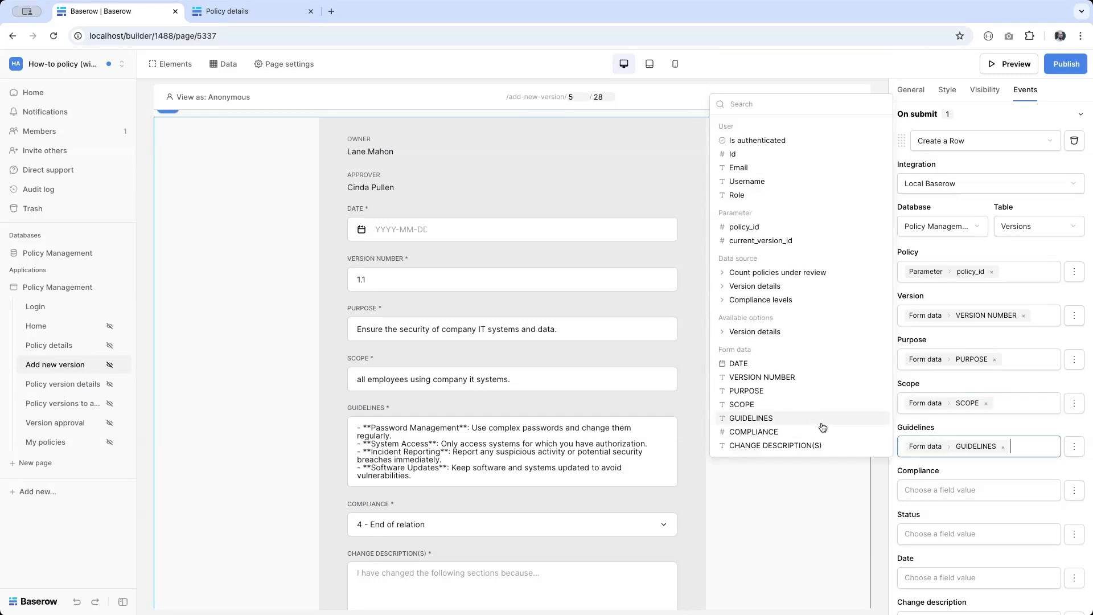
left_click(943, 487)
left_click(802, 476)
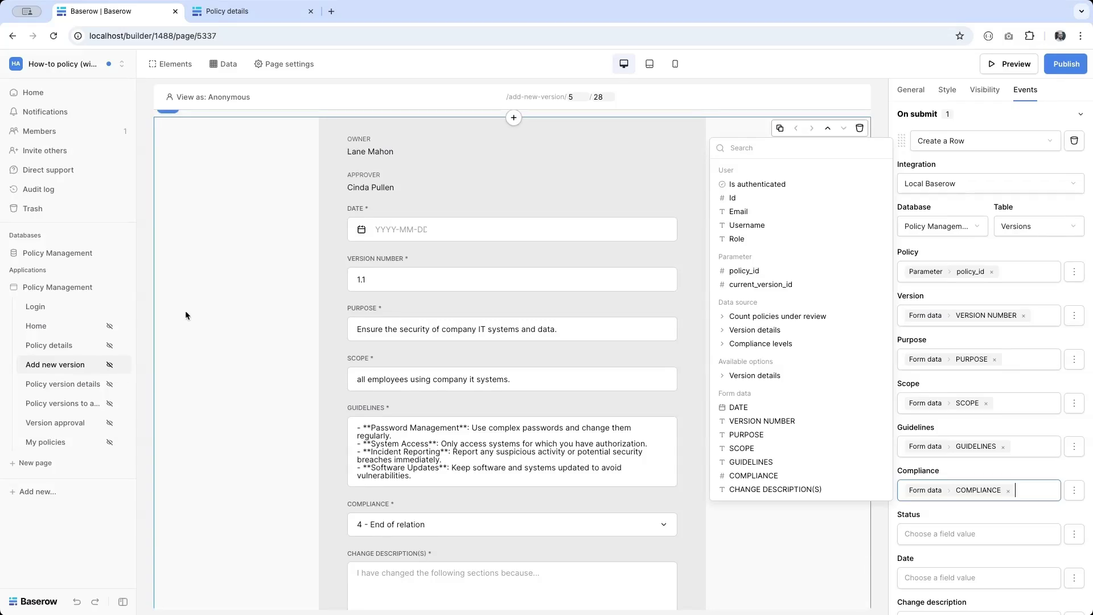
left_click(63, 253)
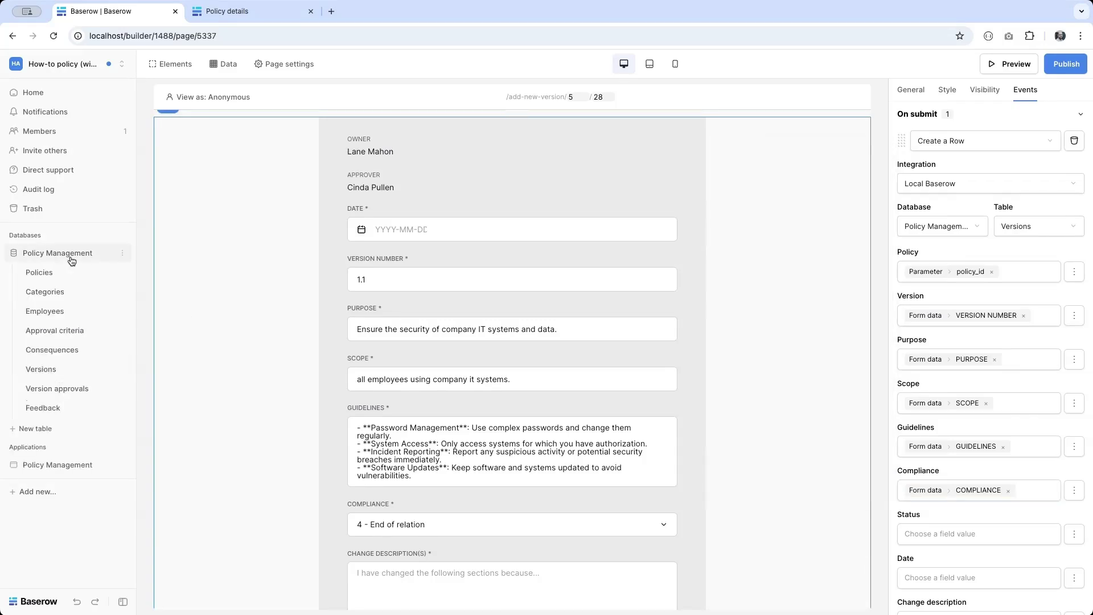
left_click(43, 368)
scroll(493, 387, "right", 10)
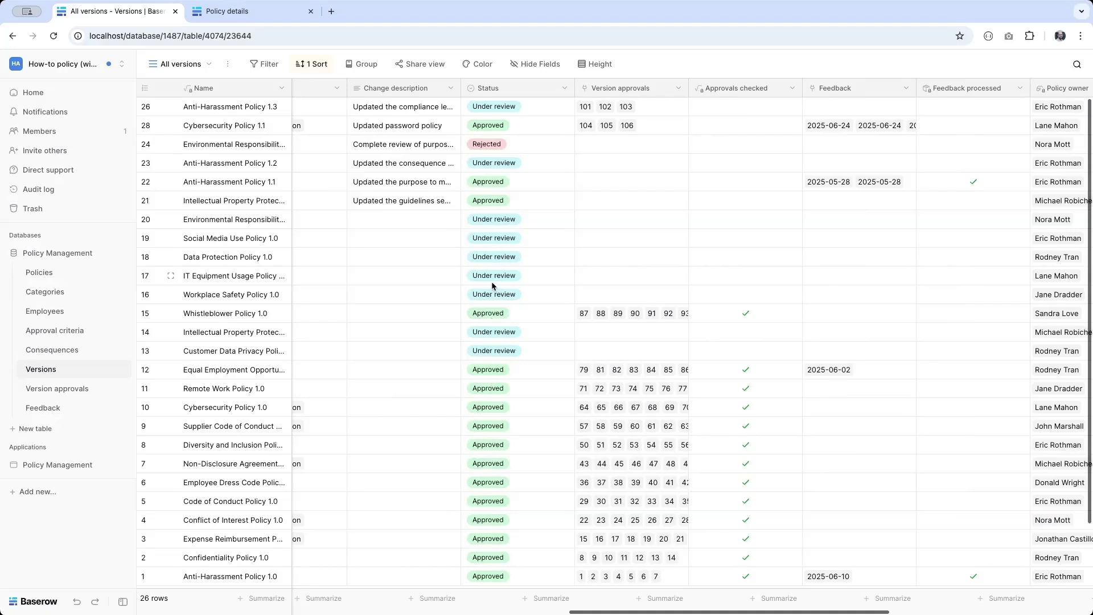
left_click(54, 465)
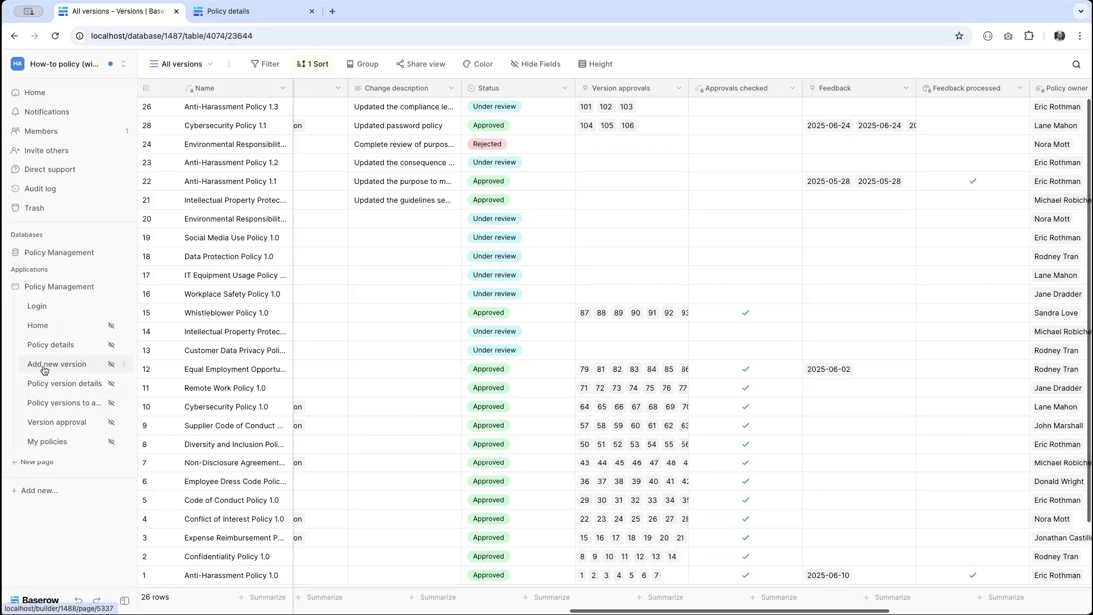
left_click(43, 368)
Step: Set Status to 'Under review' and map Date and Change description to the form's inputs
left_click(561, 545)
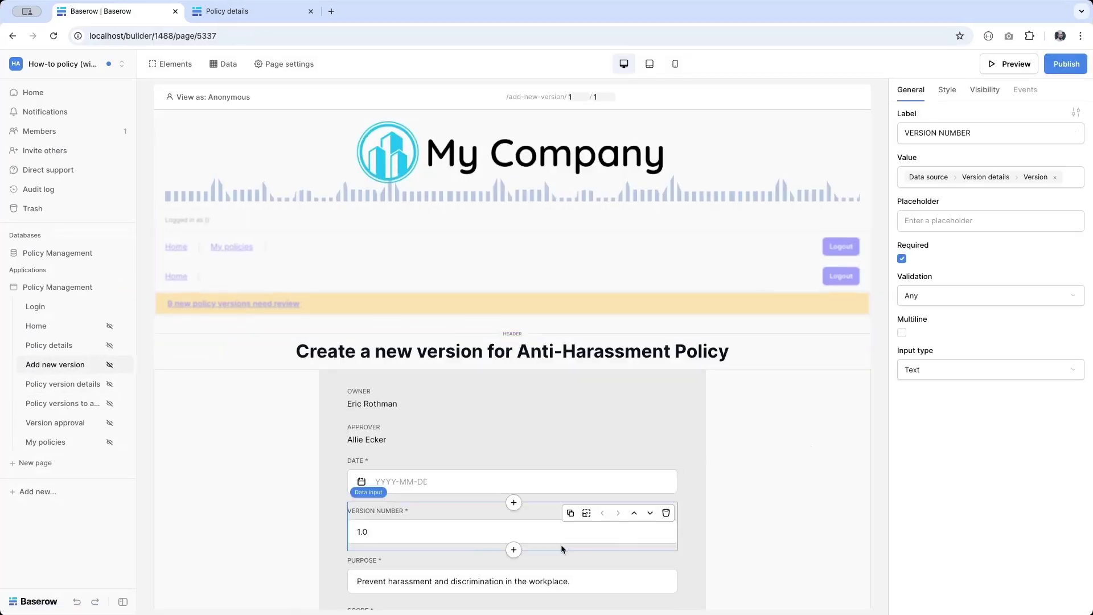
scroll(561, 544, "down", 5)
left_click(527, 597)
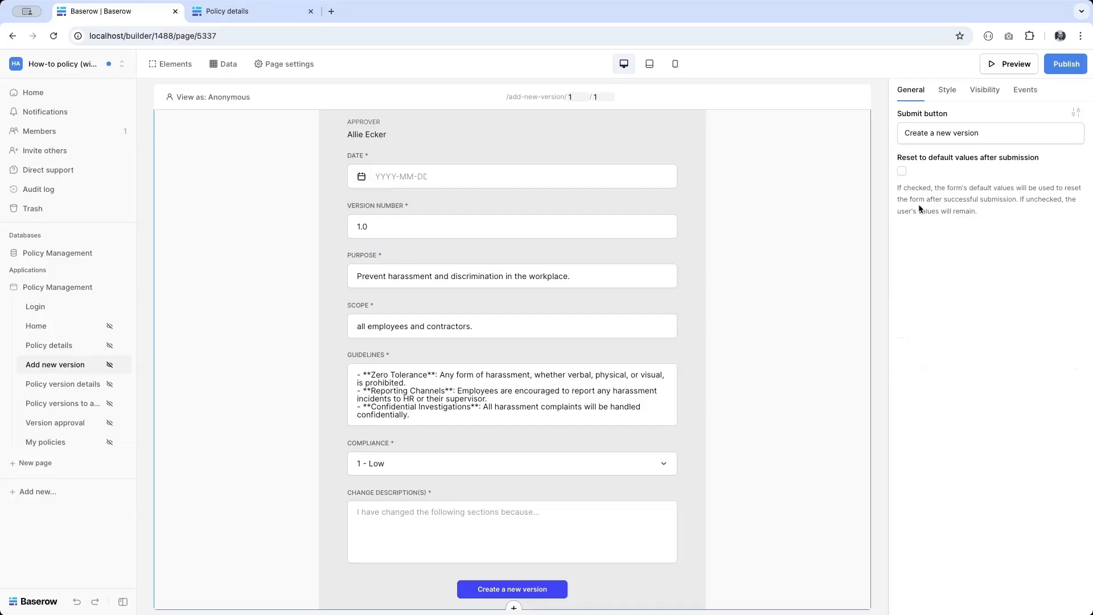
left_click(1025, 91)
scroll(992, 393, "down", 3)
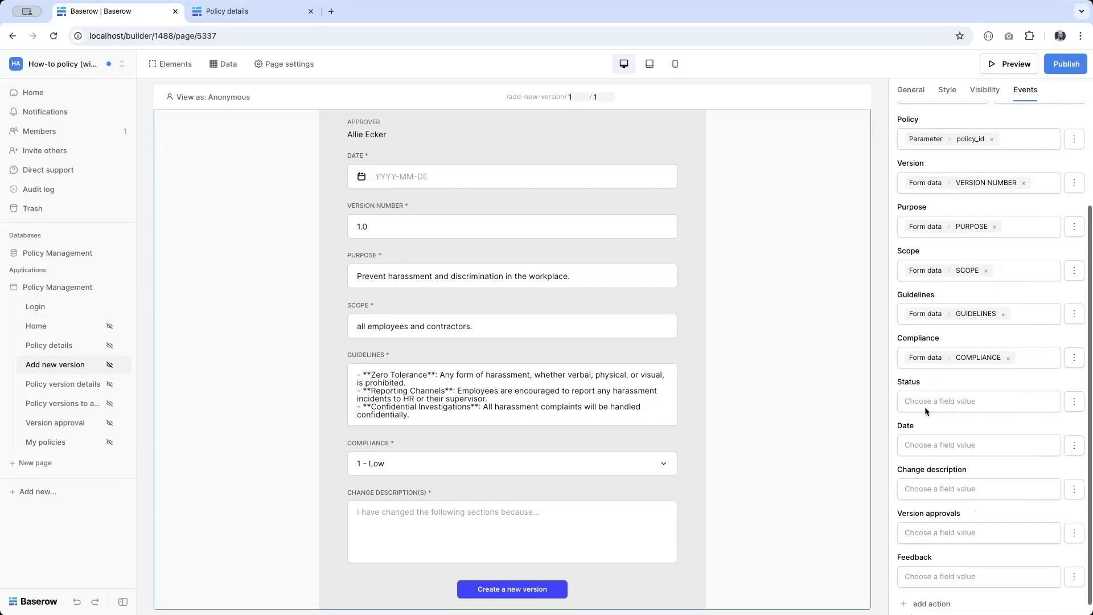
left_click(915, 397)
type("Under rev")
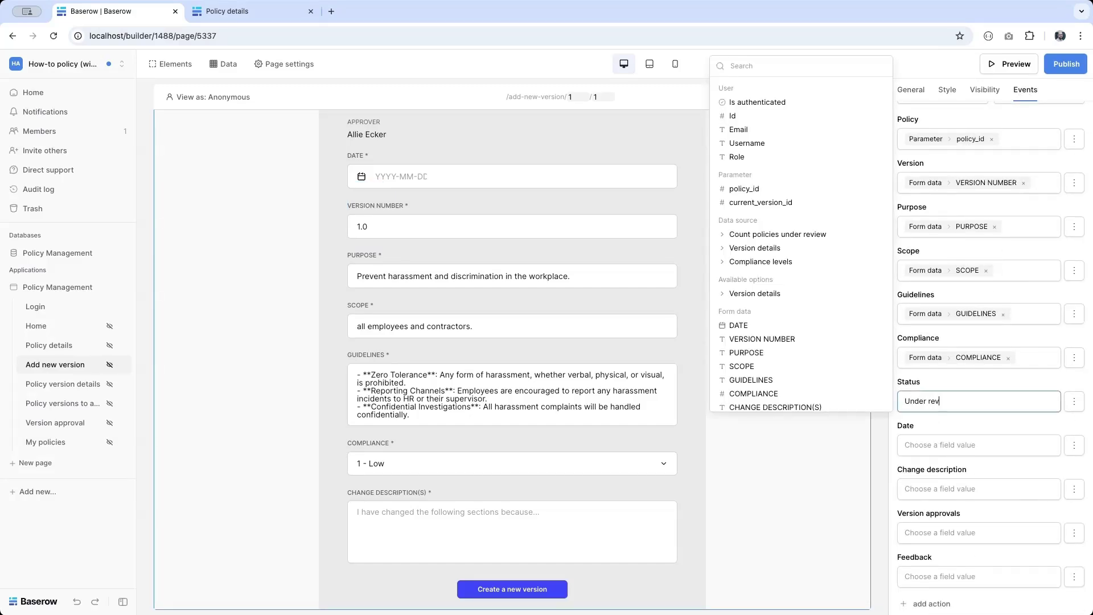
type("iew")
left_click(931, 443)
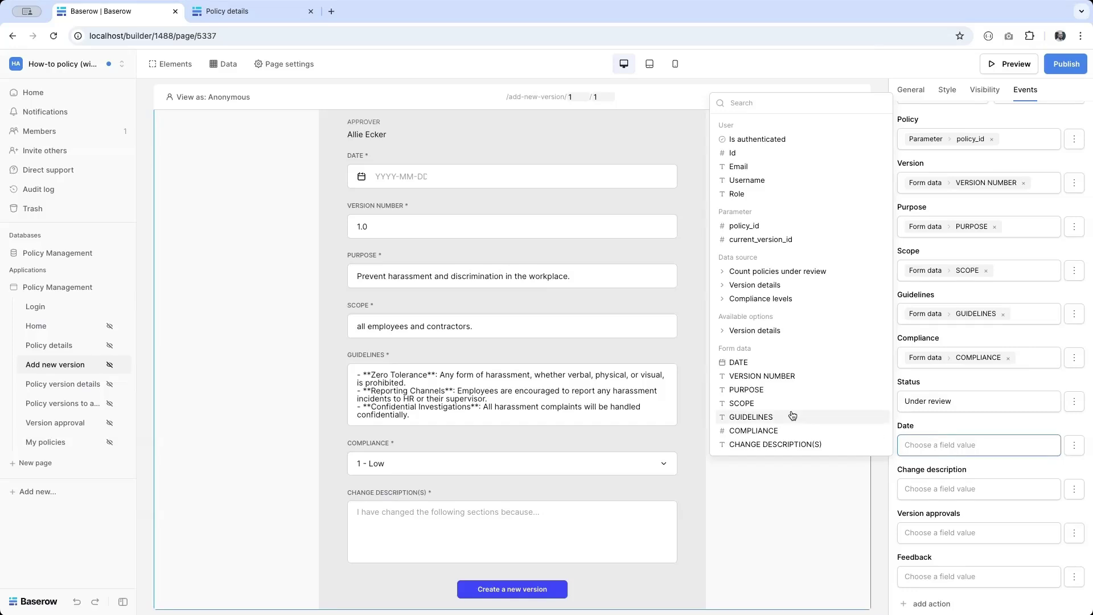
left_click(739, 363)
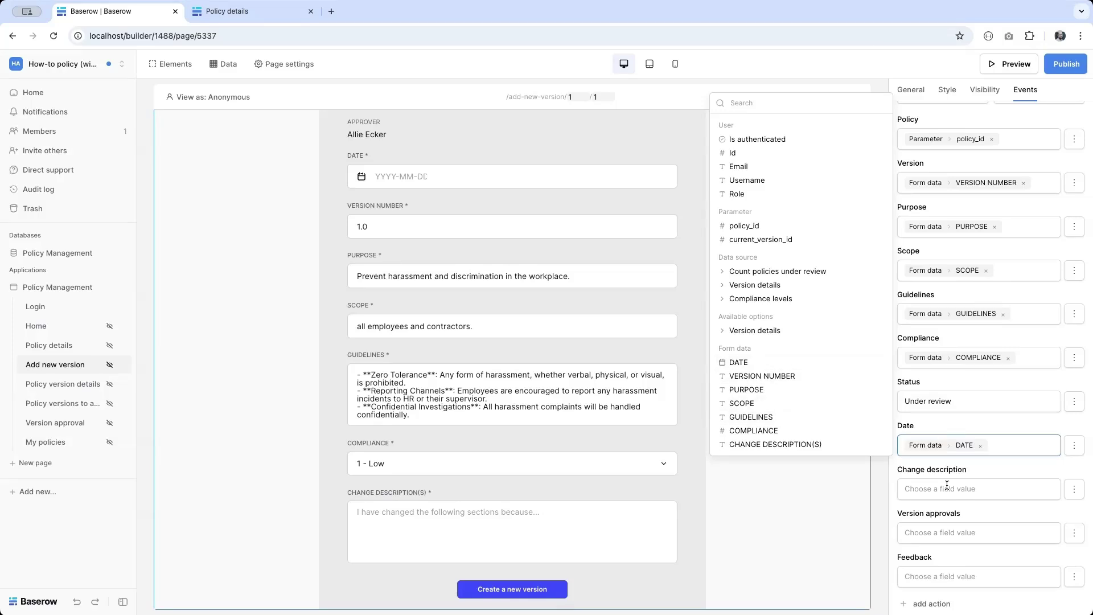
left_click(947, 485)
left_click(822, 557)
Step: Disable the Version approvals and Feedback fields in the create-row action
scroll(944, 552, "down", 1)
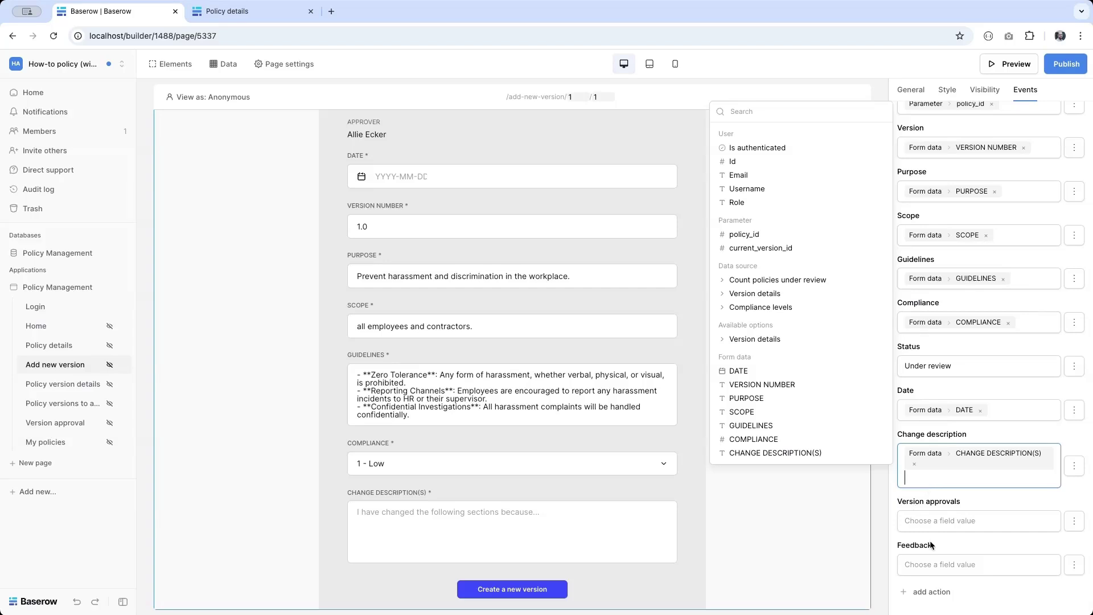
left_click(1074, 521)
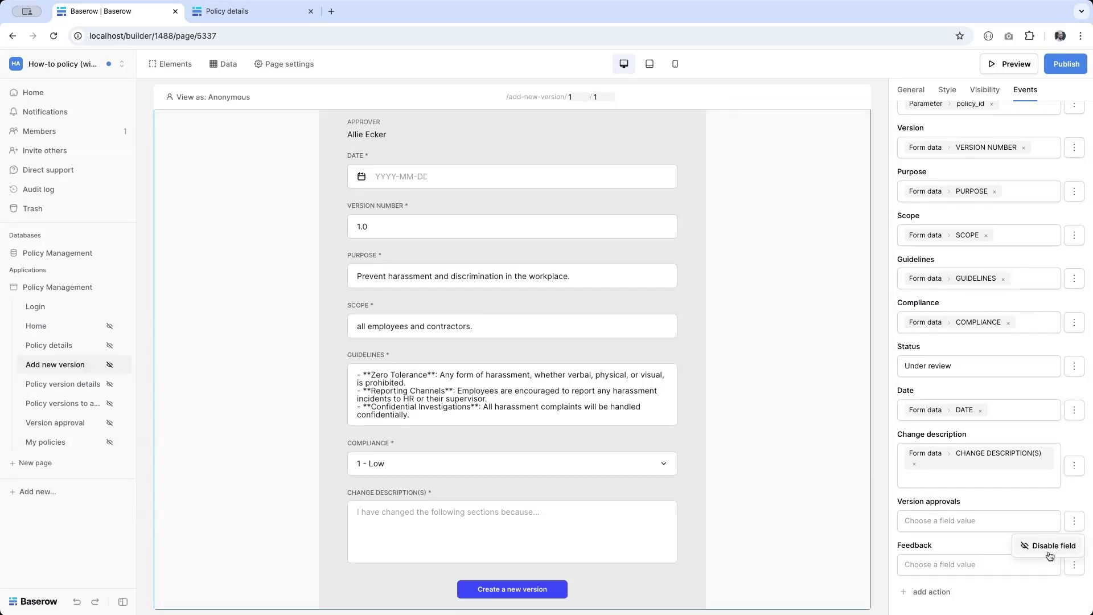
left_click(1050, 556)
left_click(1074, 565)
left_click(1051, 589)
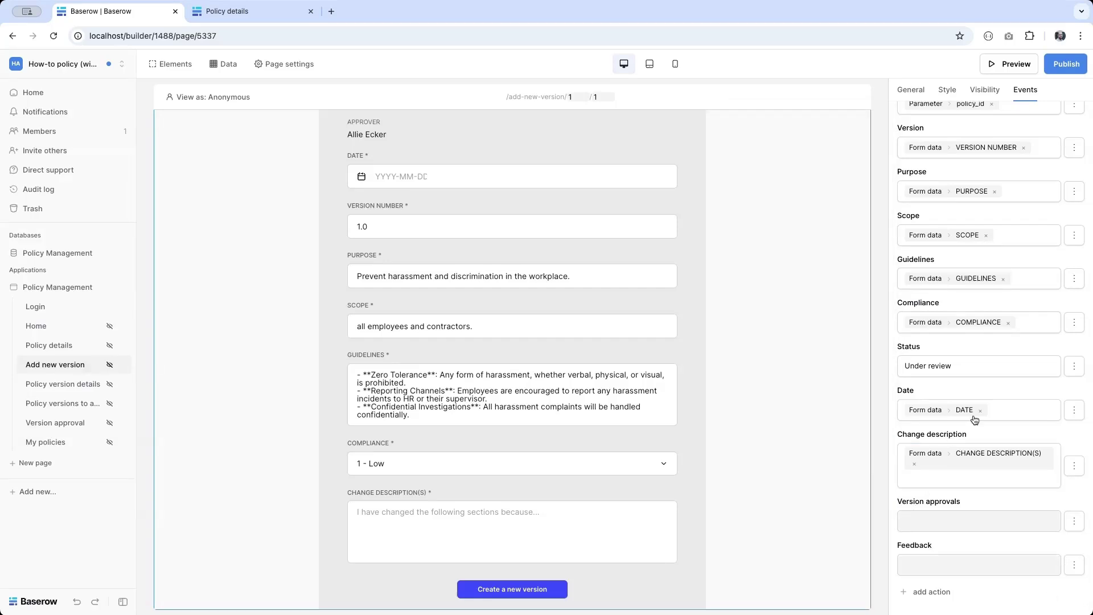
scroll(975, 420, "up", 3)
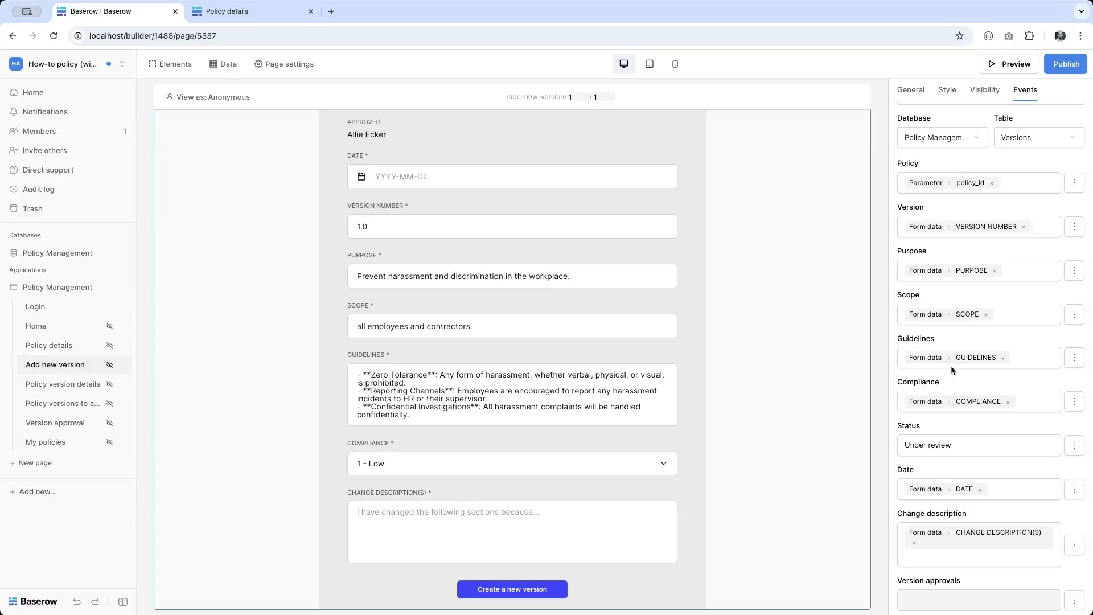
scroll(952, 365, "down", 3)
Step: Add a notification titled 'Success' with description 'A new version has been added'
left_click(935, 592)
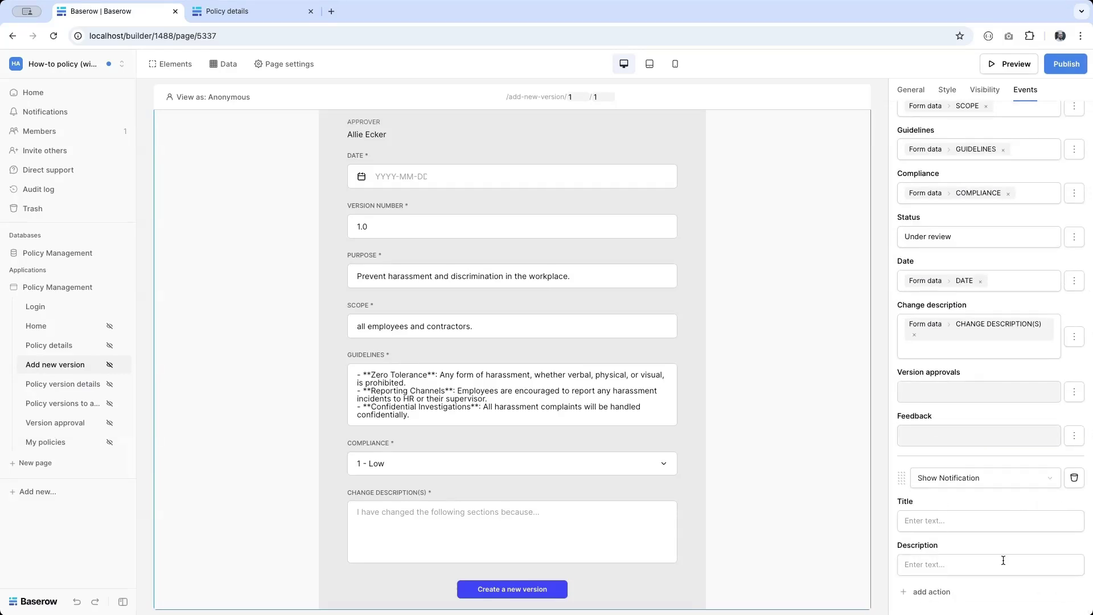
left_click(945, 520)
type("Success")
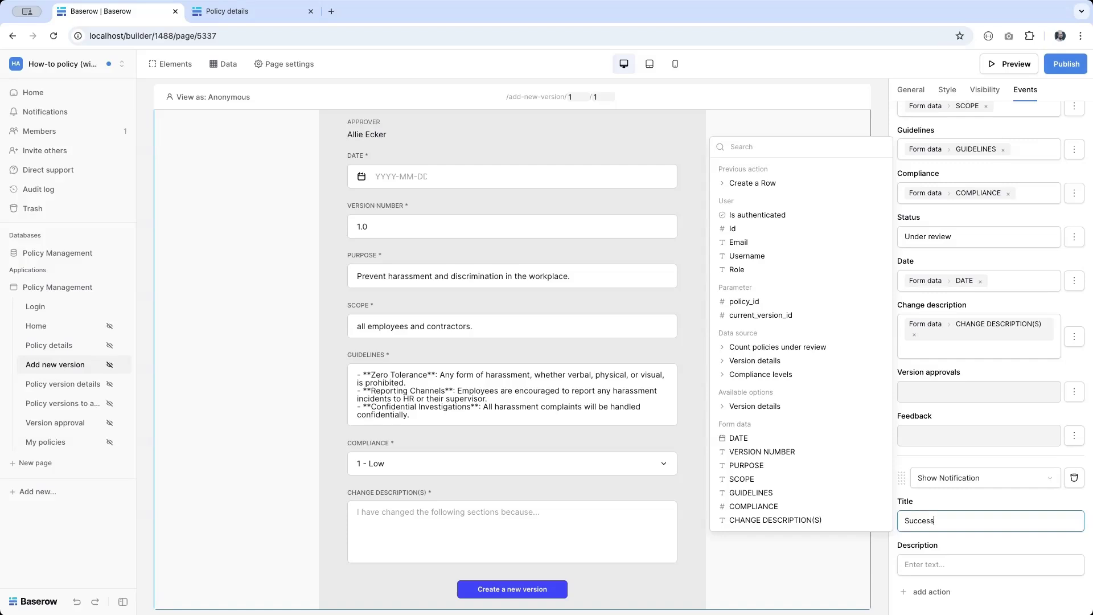
left_click(922, 573)
type("A n")
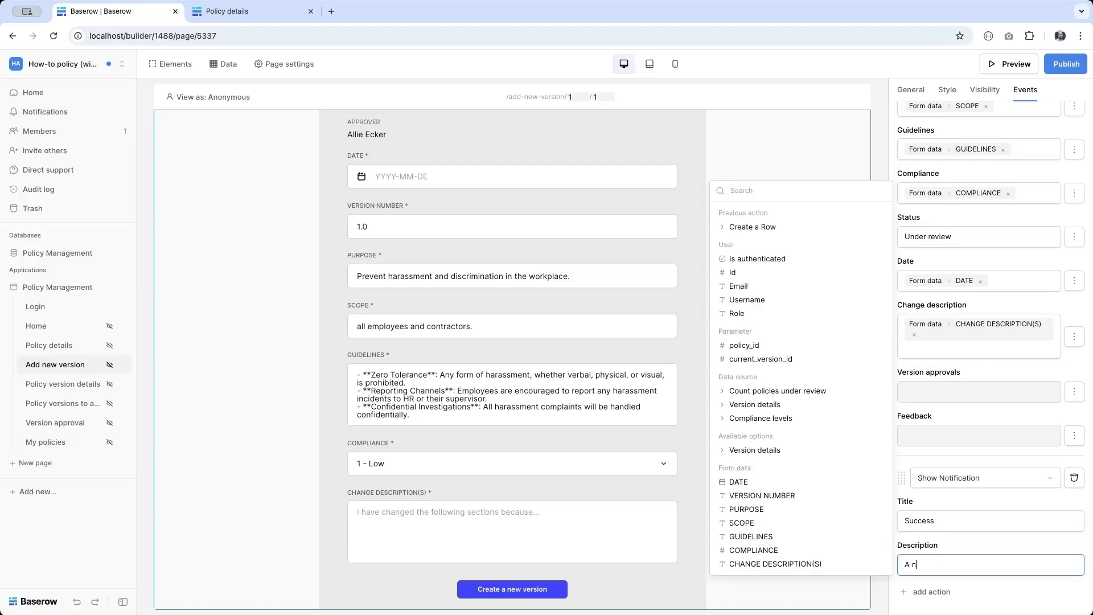
type("ew version has been added")
Step: Add an Open Page action to Policy version details with version_id = Create a Row > Id, then publish
left_click(924, 593)
scroll(923, 590, "down", 3)
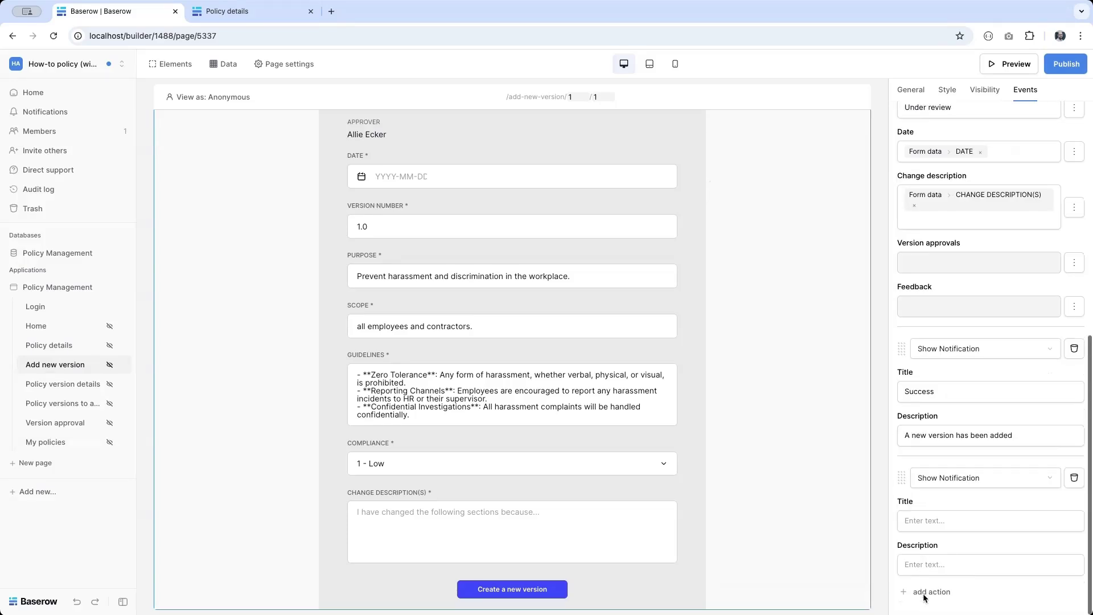
left_click(984, 479)
left_click(978, 498)
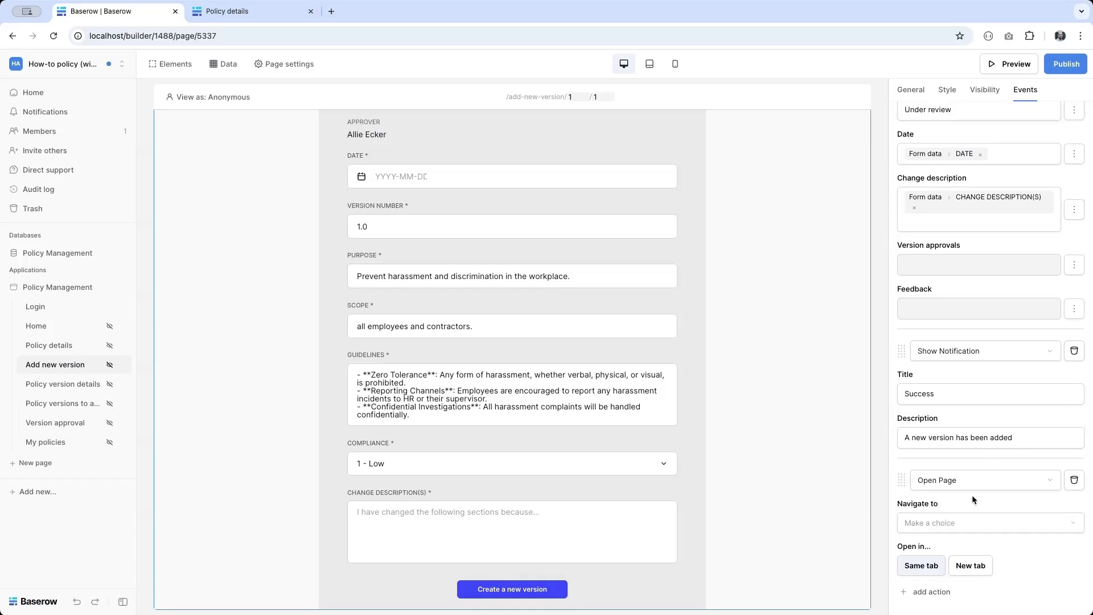
left_click(959, 522)
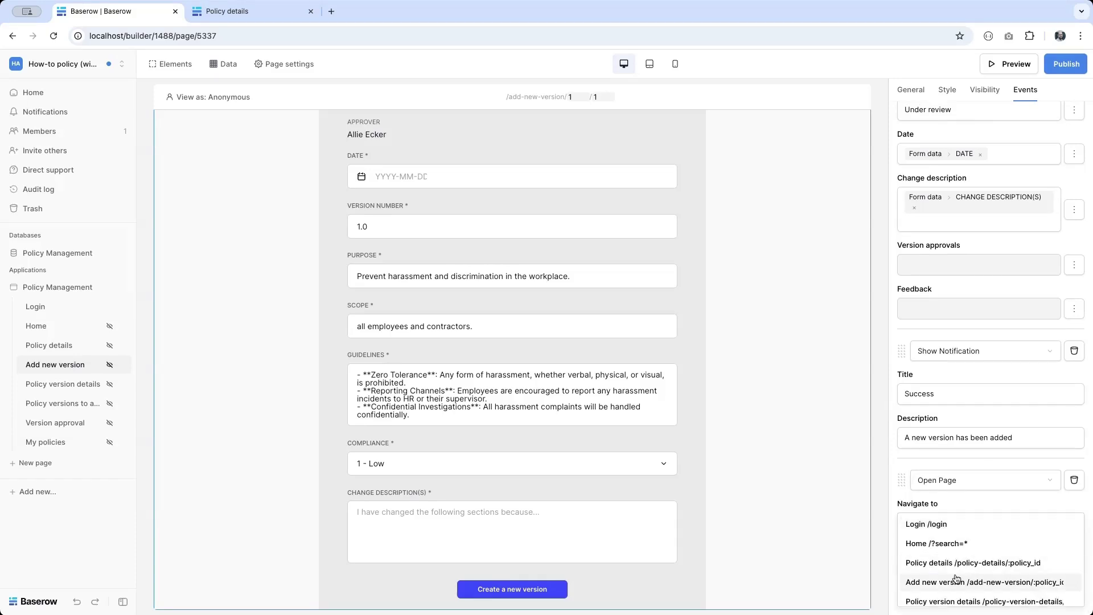
scroll(942, 581, "down", 2)
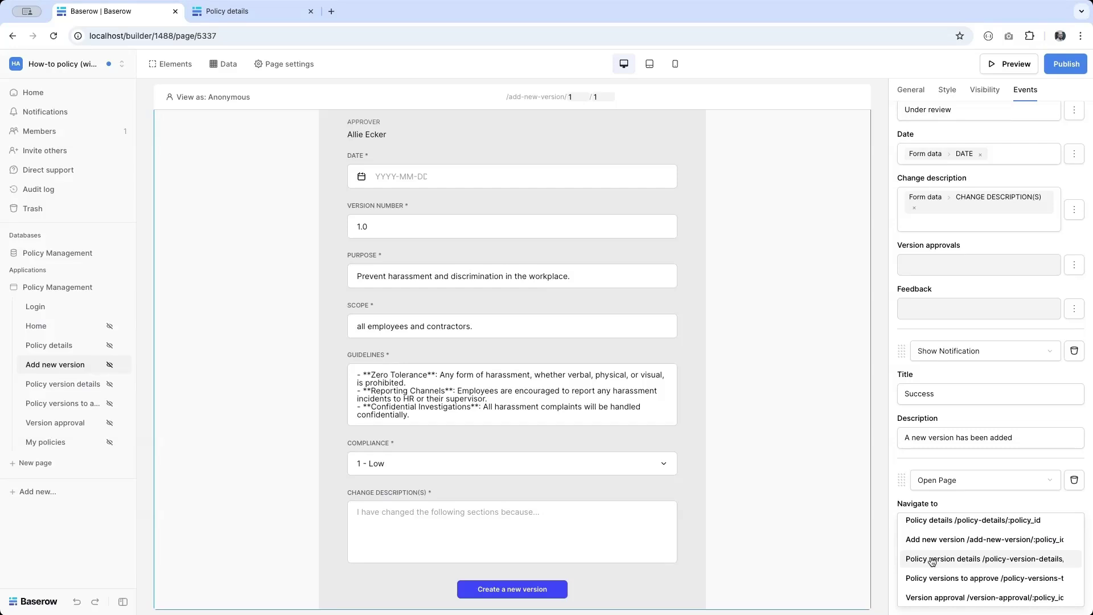
left_click(932, 560)
left_click(987, 553)
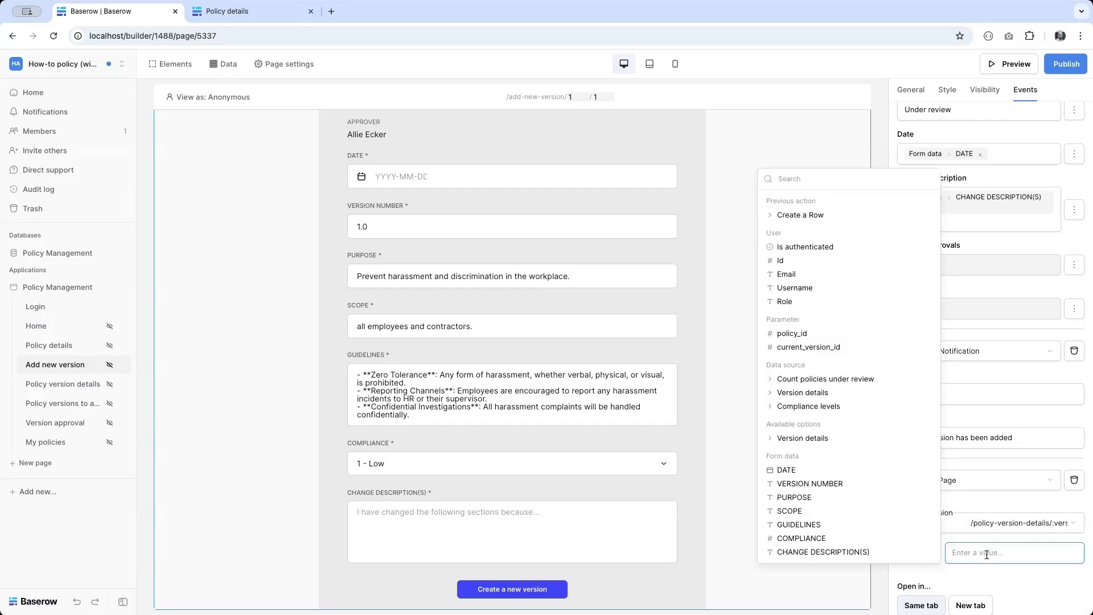
left_click(807, 215)
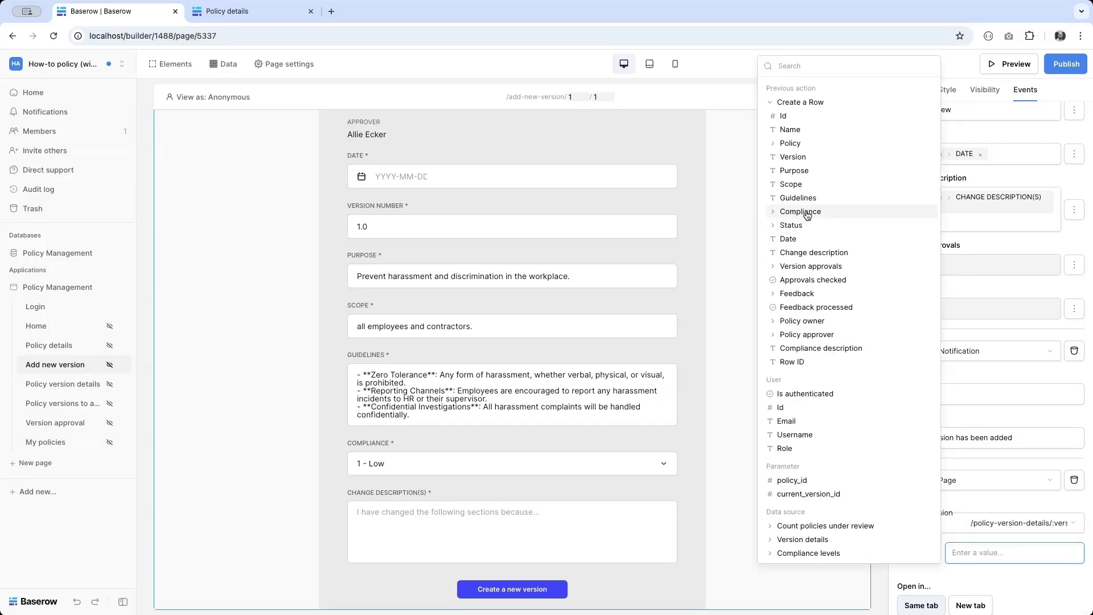
left_click(784, 117)
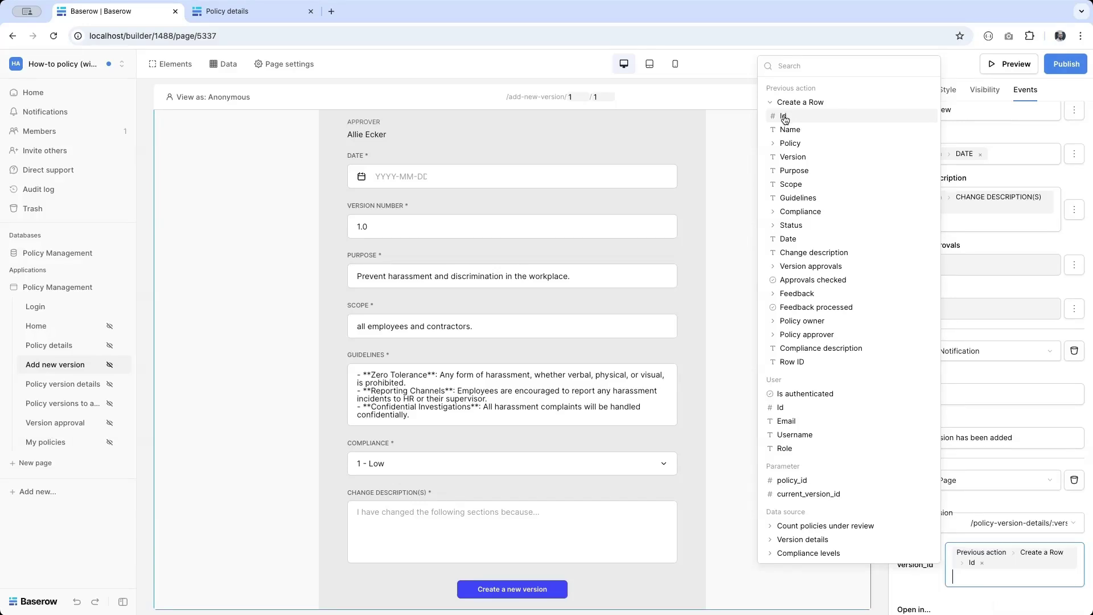
left_click(1066, 64)
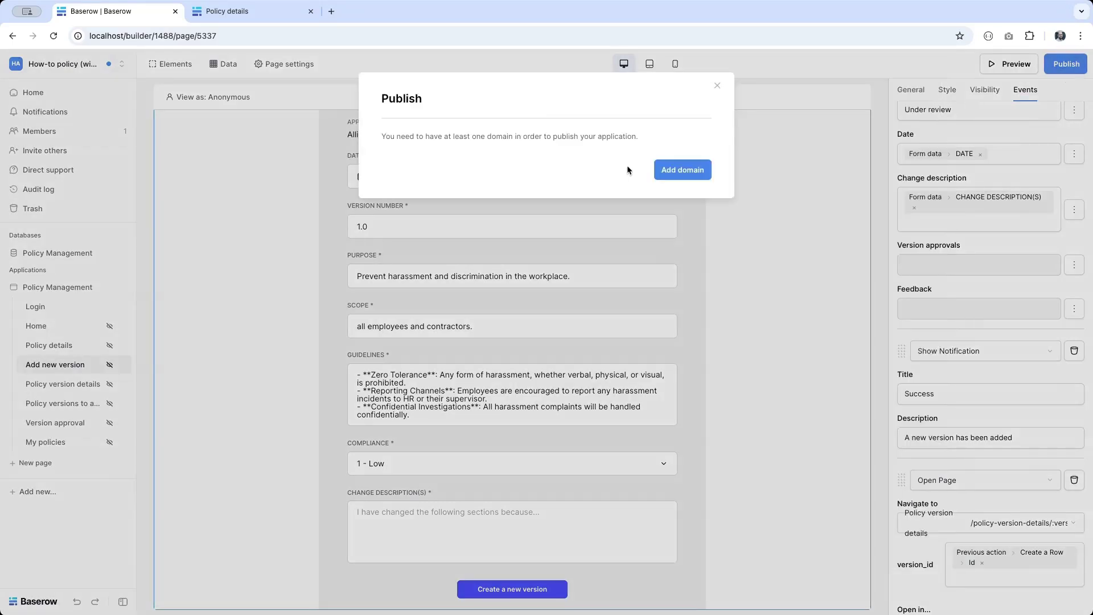
Step: Add the howtopolicy.localhost domain, publish the app there, and open the live site in a new tab
left_click(688, 171)
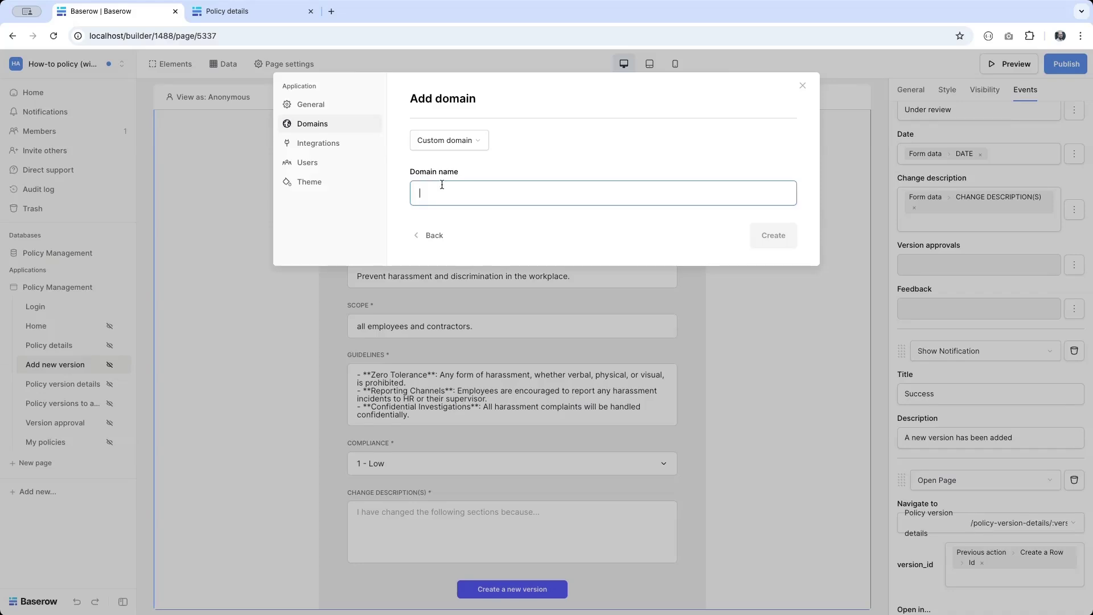
type("howtopo")
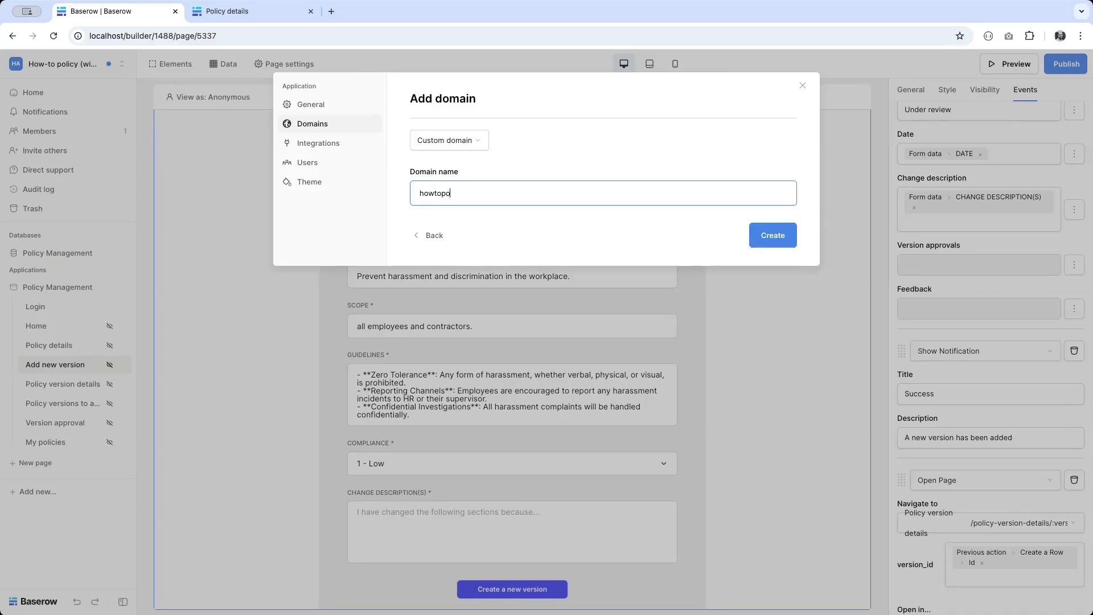
type("licy.lcoalhostlhost")
left_click(773, 235)
left_click(686, 218)
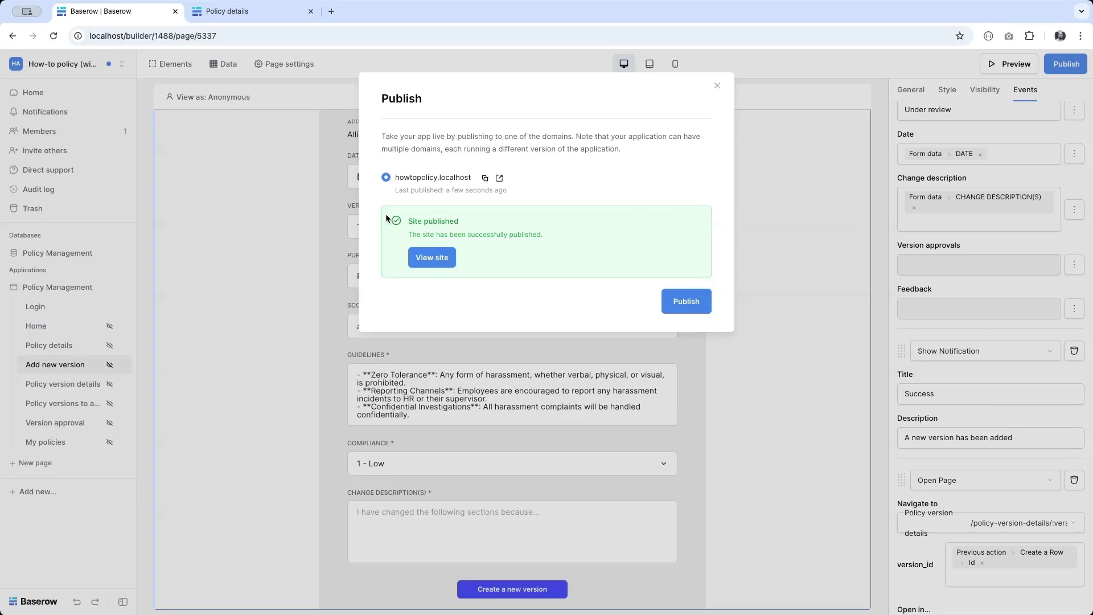
left_click(500, 178)
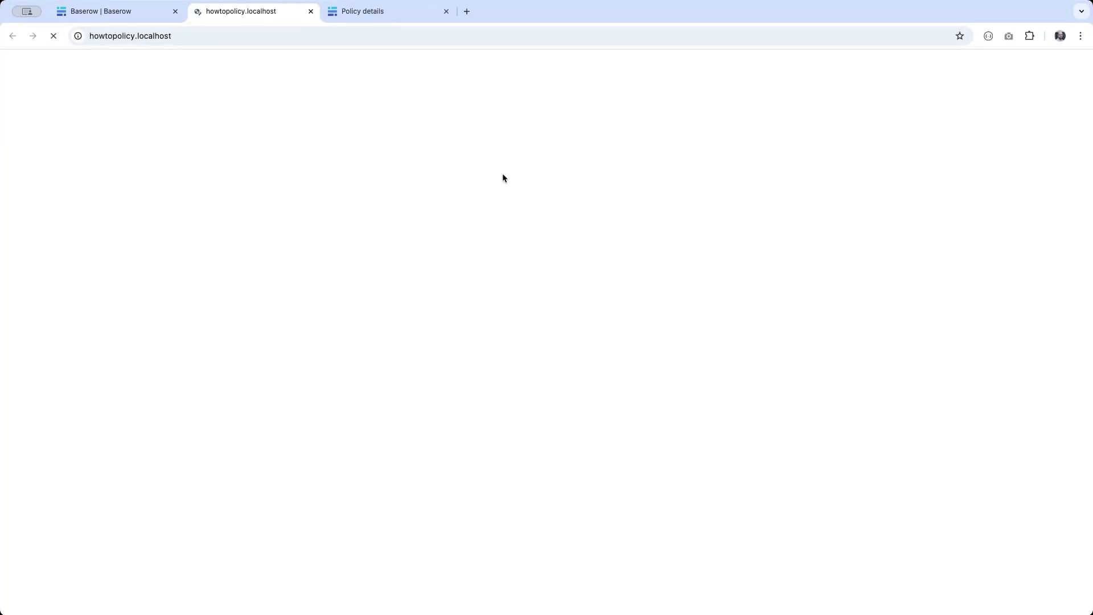
Step: Sign in to the published app with the policy owner's e-mail and password
left_click(446, 11)
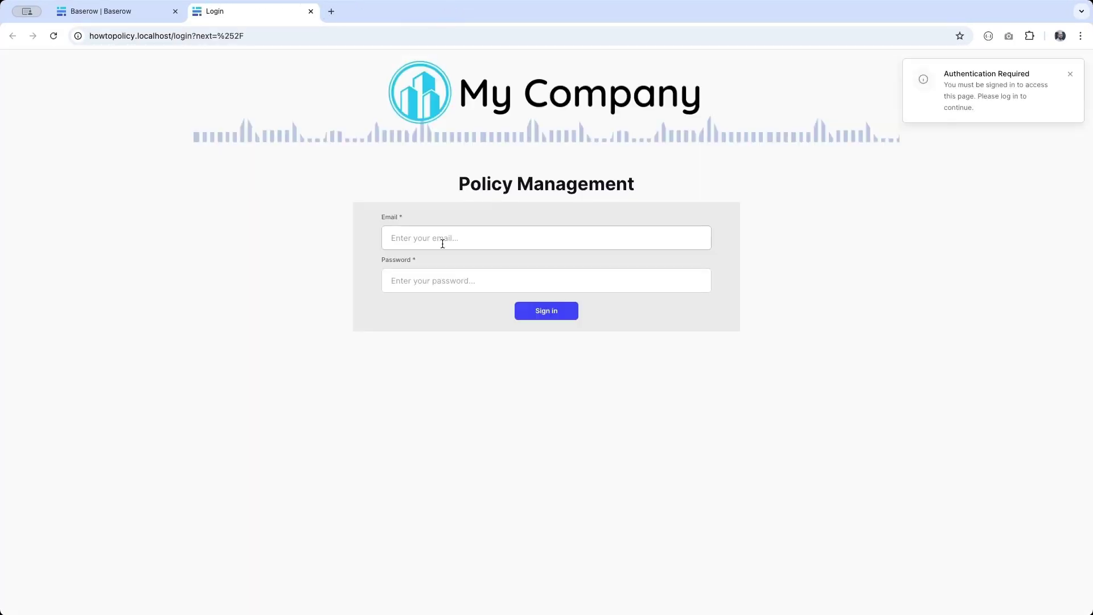
type("lane.")
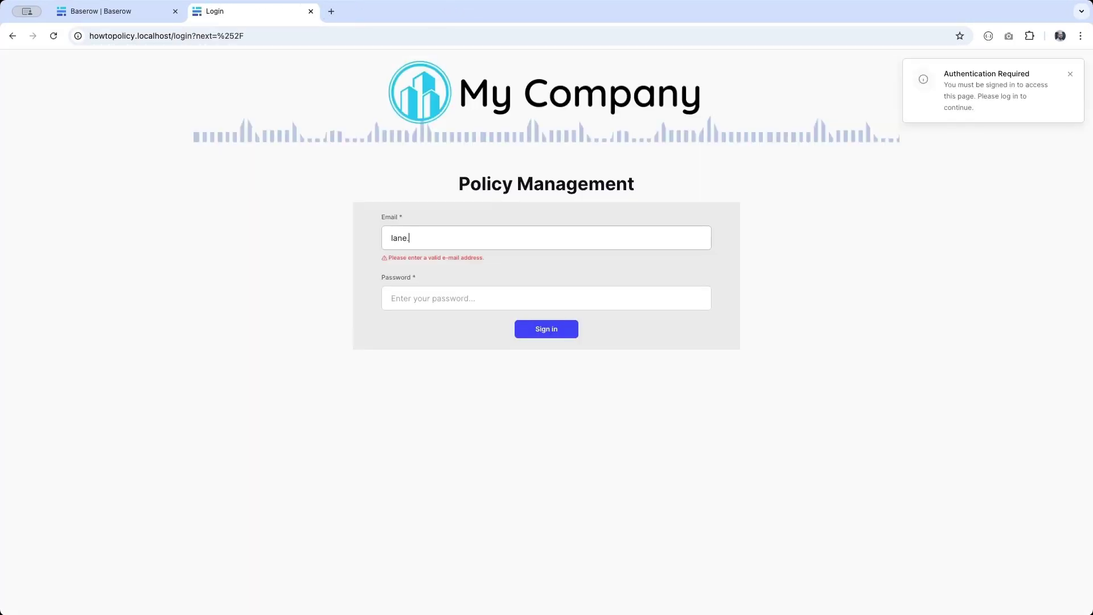
type("mahon@excam")
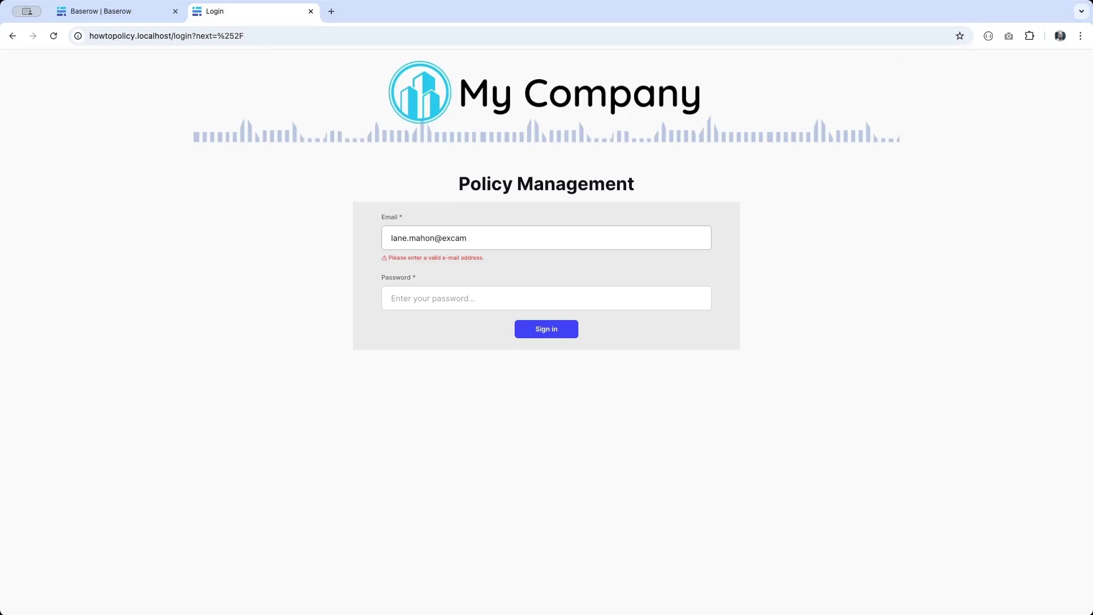
key("BackSpace")
key("BackSpace")
key("BackSpace")
type("ample.com")
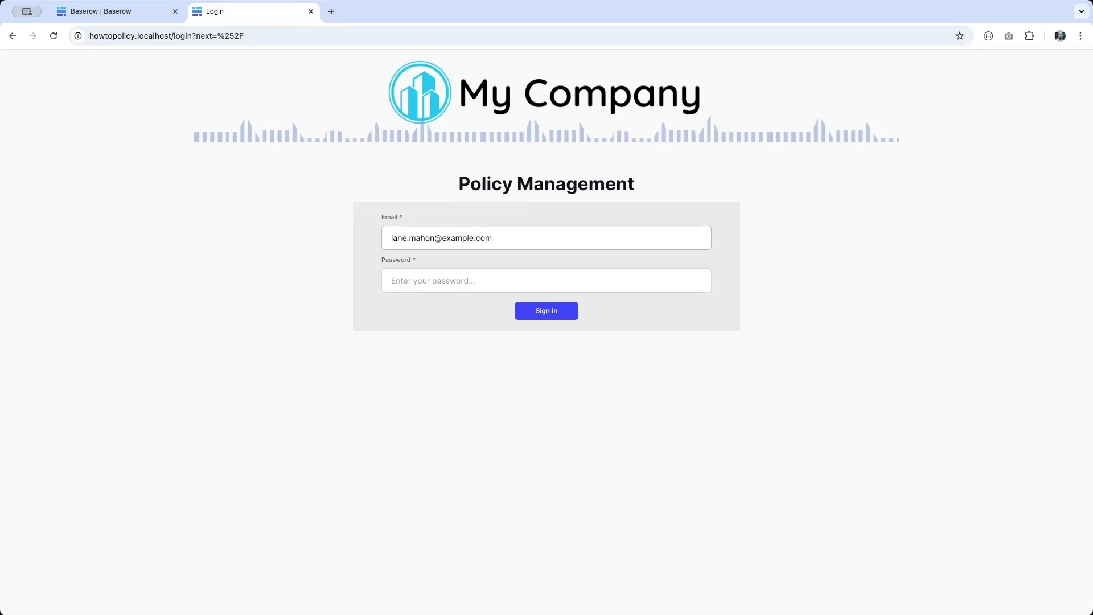
key("Tab")
type("pas")
key("Return")
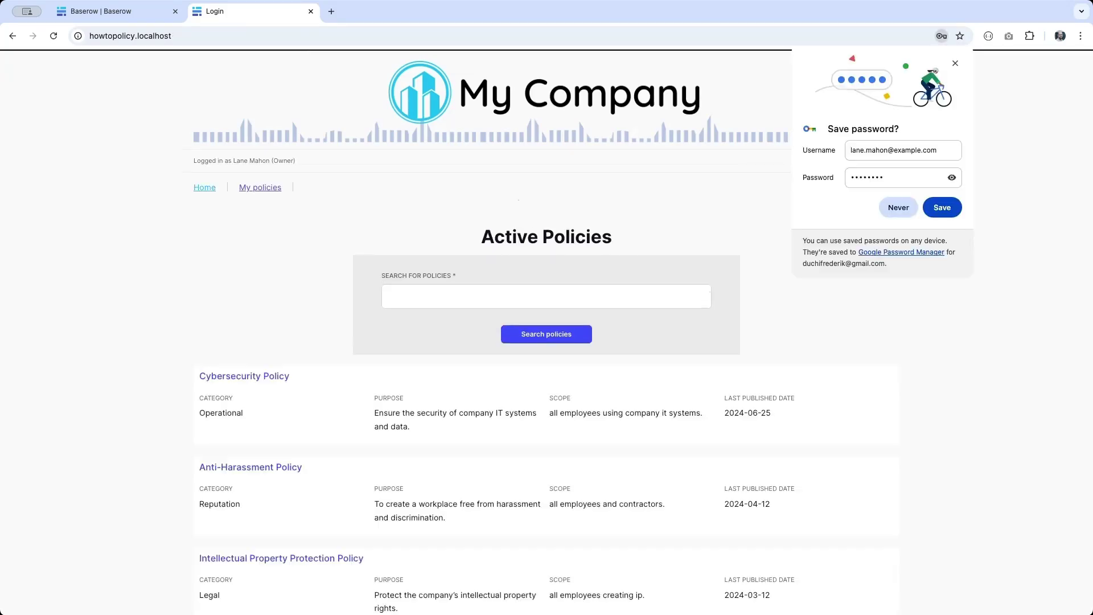
Step: Open Cybersecurity Policy and start creating a new version of it
left_click(234, 376)
scroll(234, 378, "down", 3)
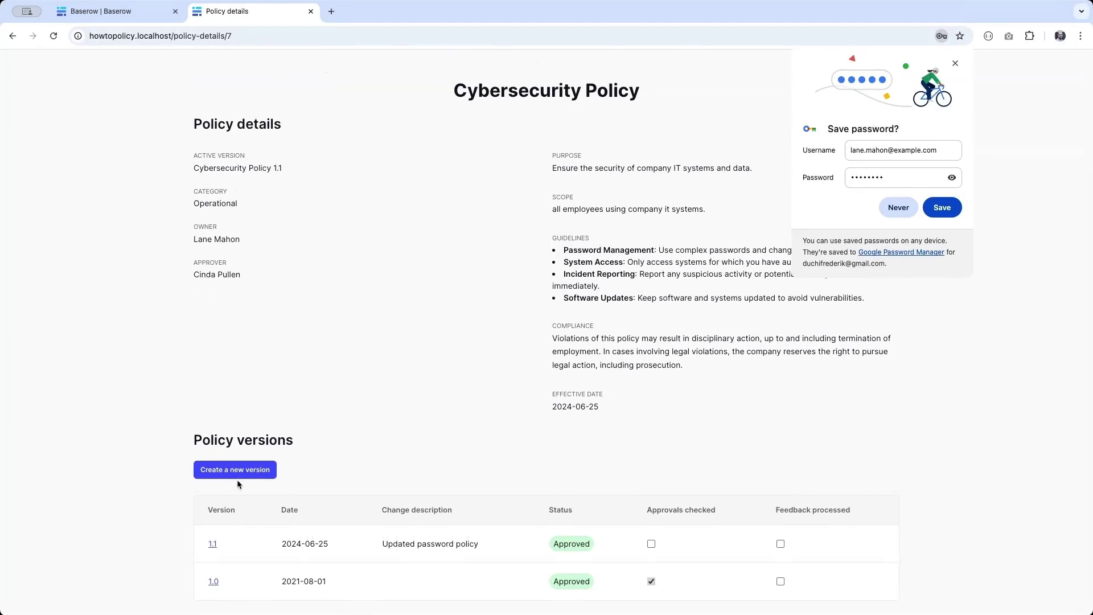
left_click(223, 473)
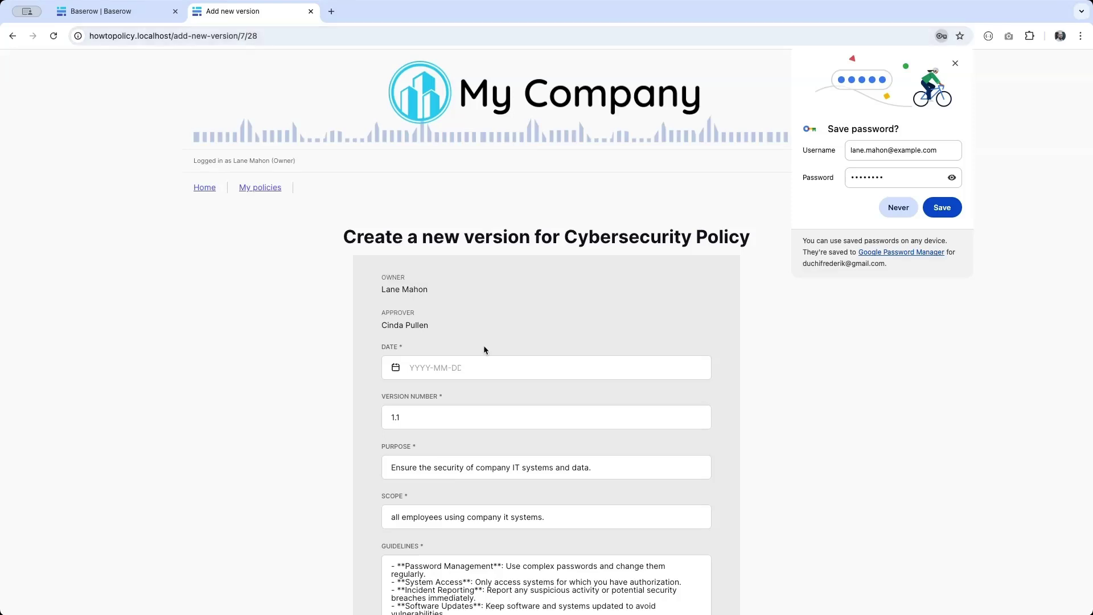
Step: Set the date to 24 June 2025, keep compliance 4 - End of relation, and append 'Need 2FA' to Guidelines
left_click(440, 368)
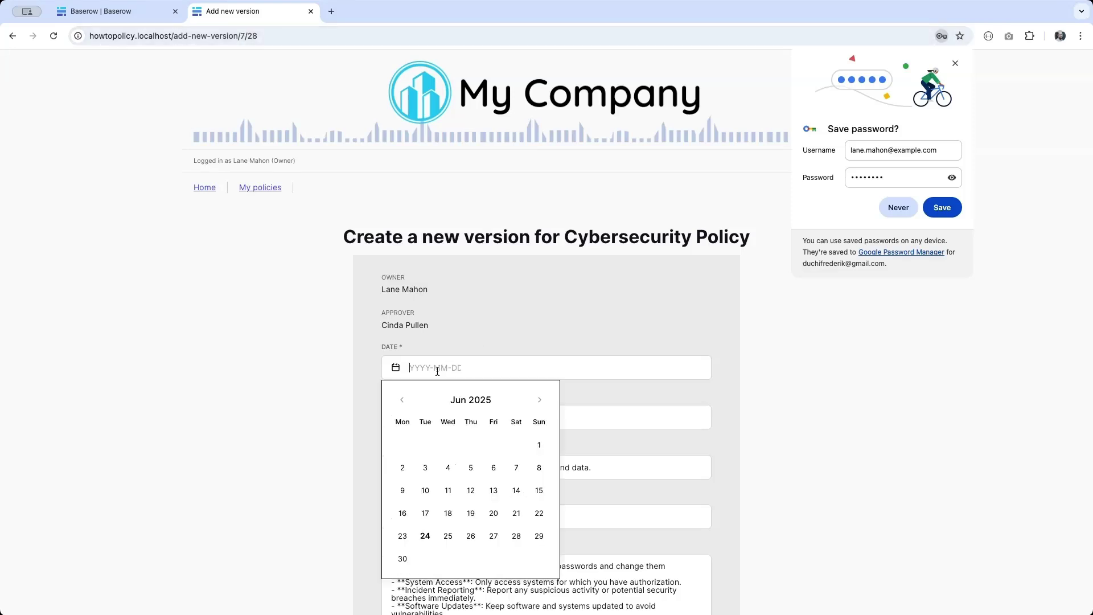
left_click(425, 536)
scroll(465, 469, "down", 4)
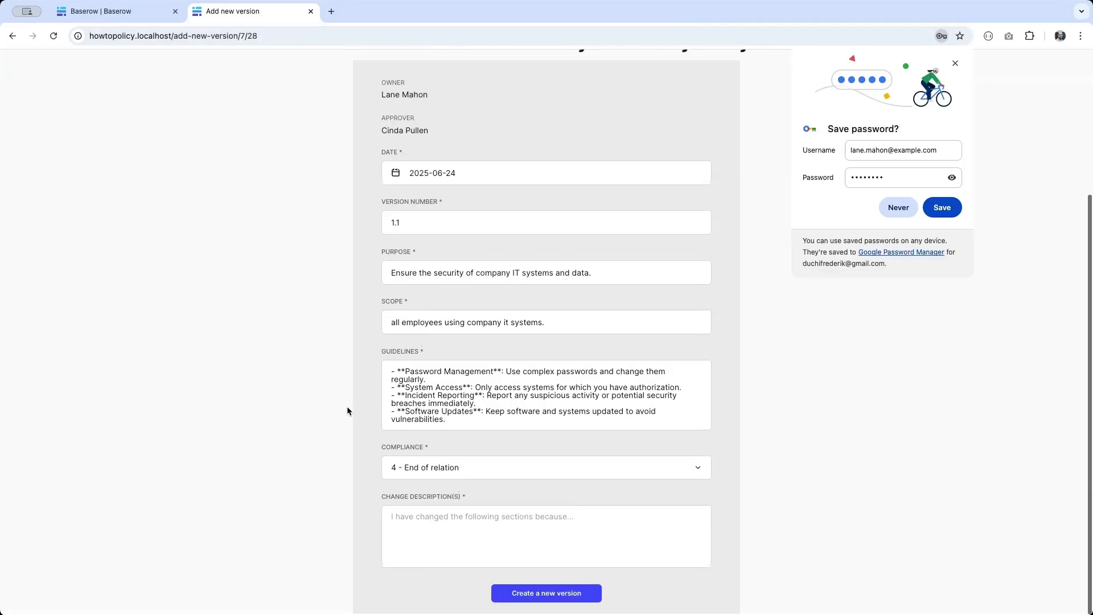
left_click(466, 469)
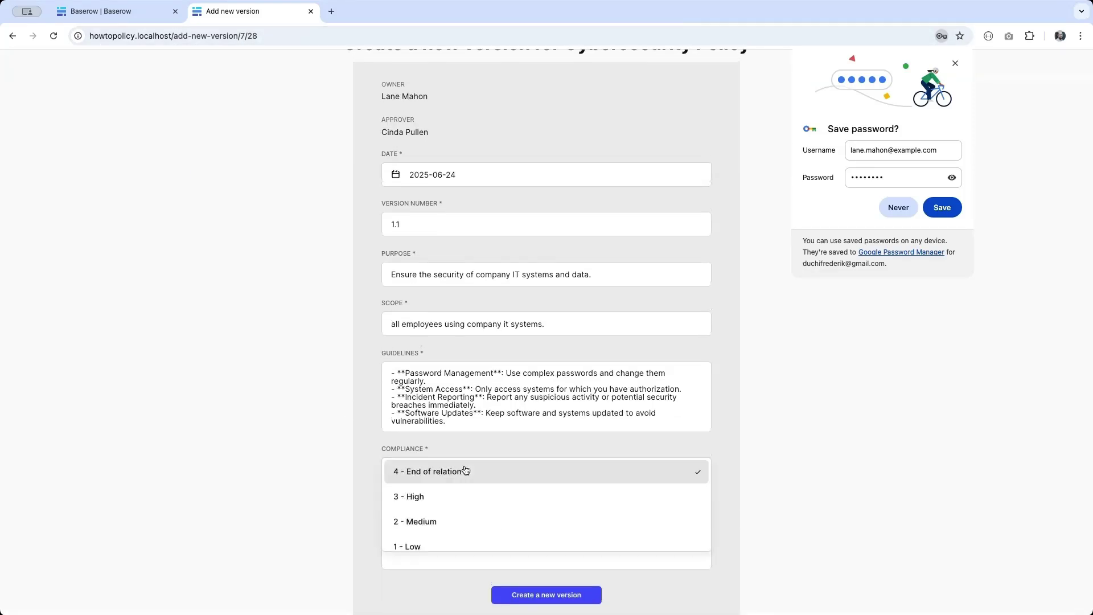
left_click(434, 473)
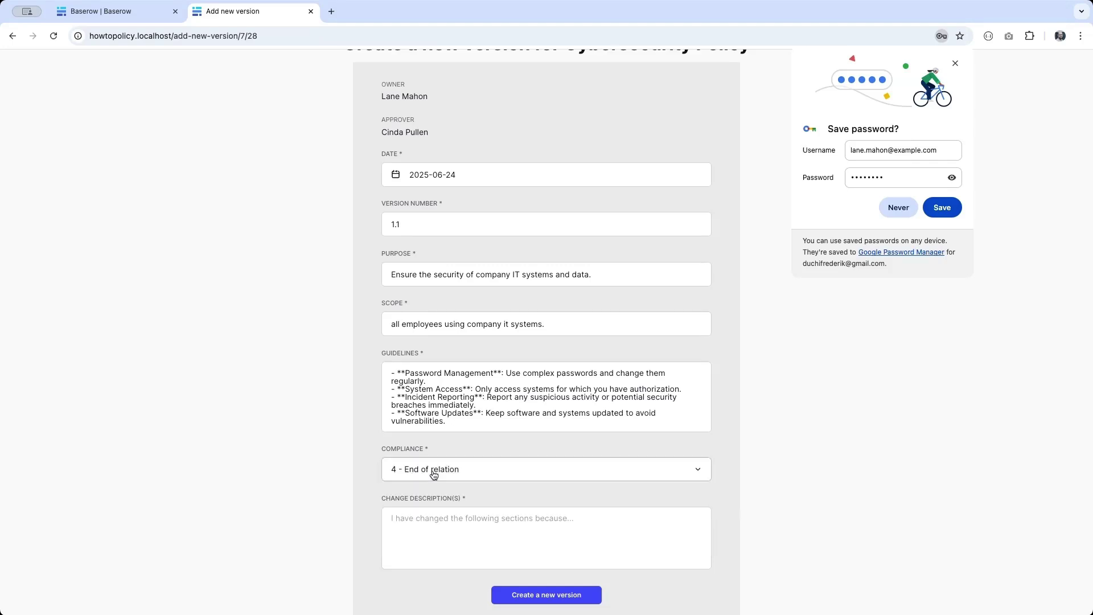
left_click(436, 380)
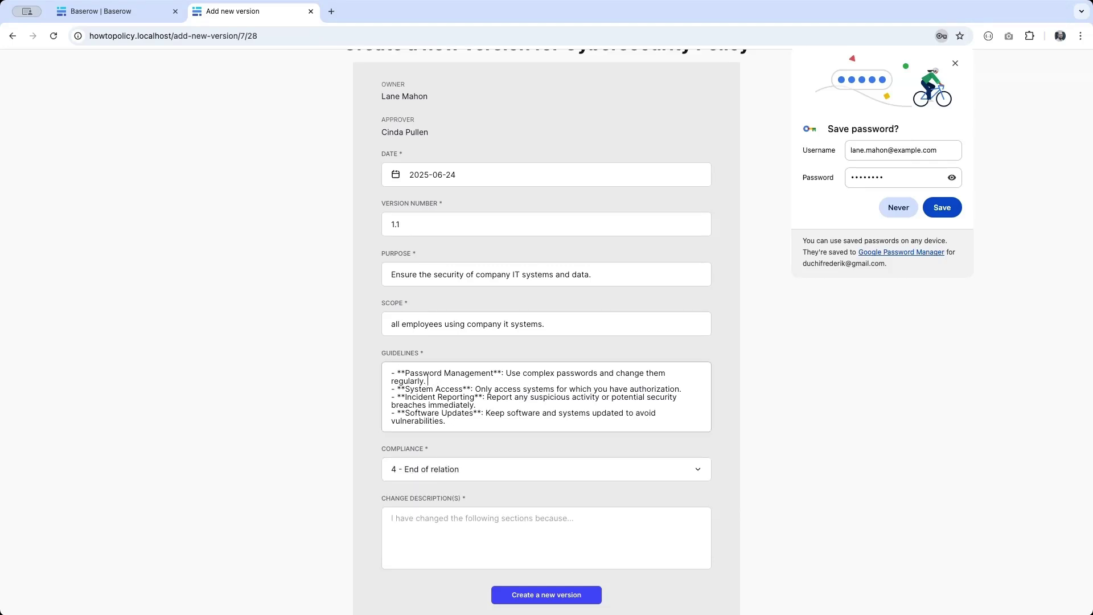
type("Need 2FA")
Step: Describe the change as 'Added 2FA' and submit the new version
left_click(411, 546)
type("Added")
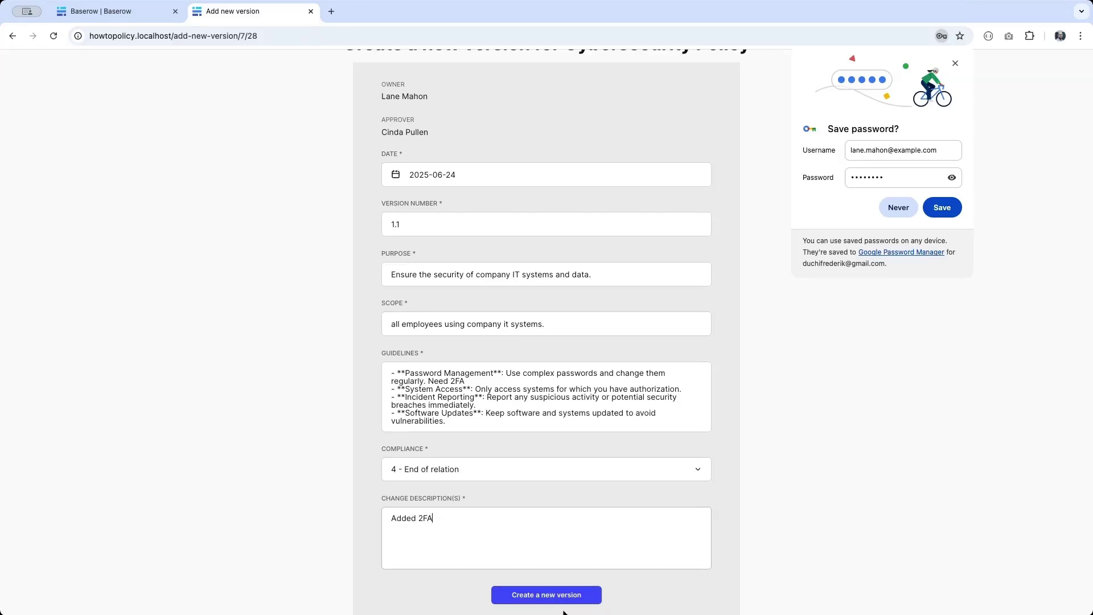
left_click(943, 209)
left_click(570, 602)
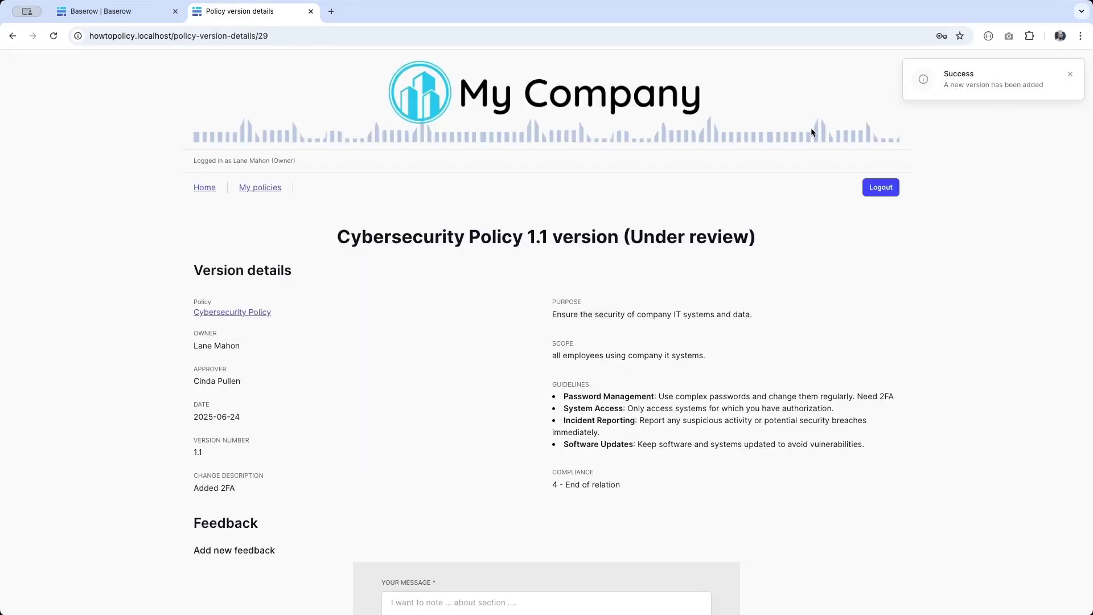
Step: Post the feedback 'Add feedback here' and return to the Baserow builder tab
scroll(598, 504, "down", 3)
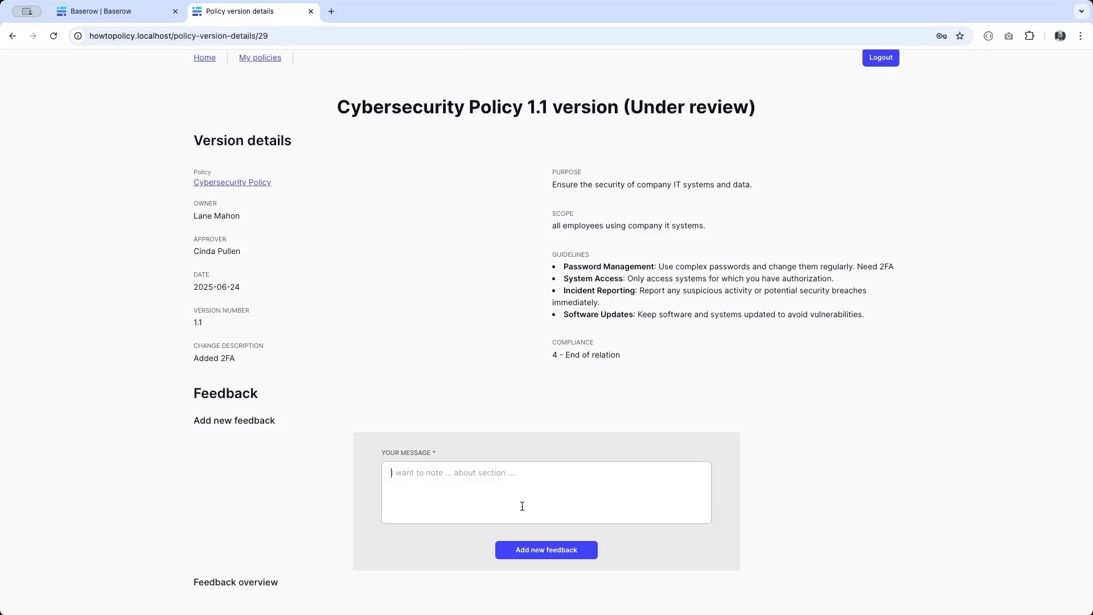
type("Add feedback here")
left_click(532, 552)
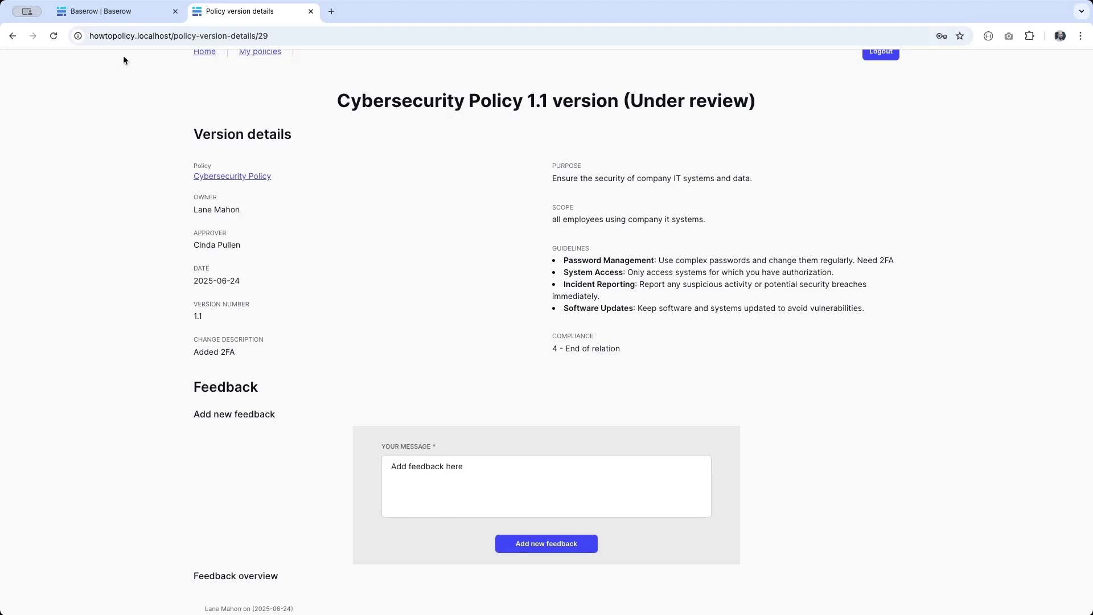
left_click(109, 11)
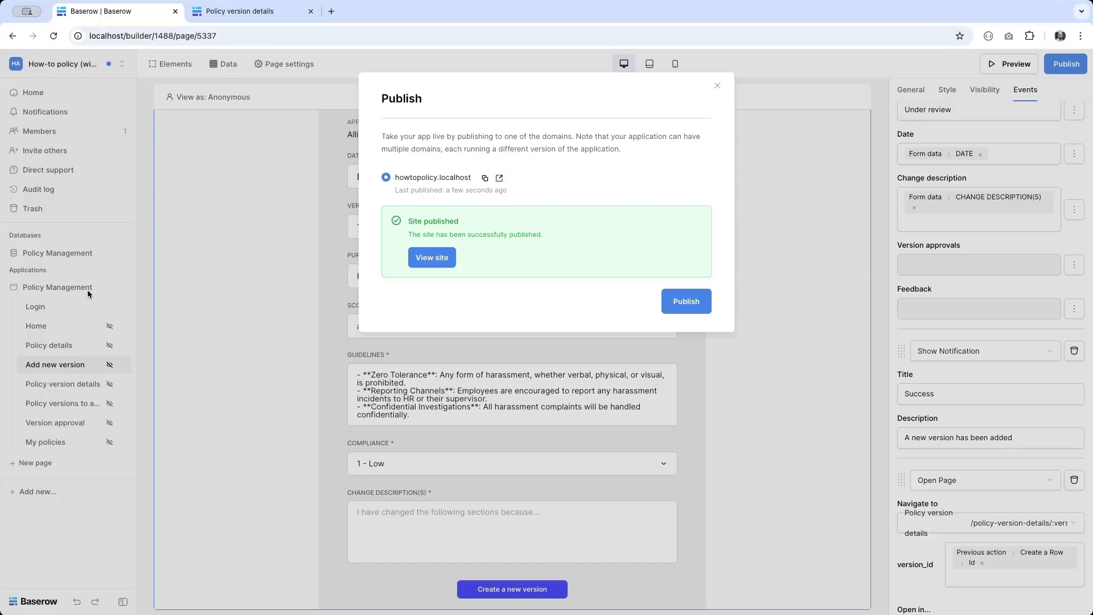
Step: In the Versions table, change row 29's Version from 1.1 to 1.2
left_click(57, 257)
double_click(63, 253)
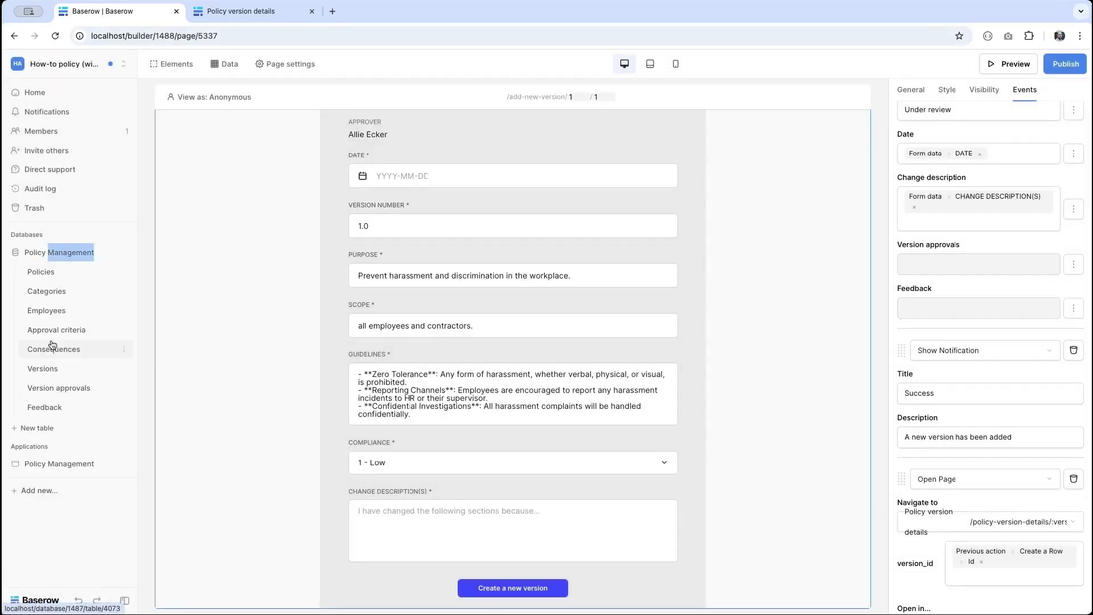
left_click(48, 371)
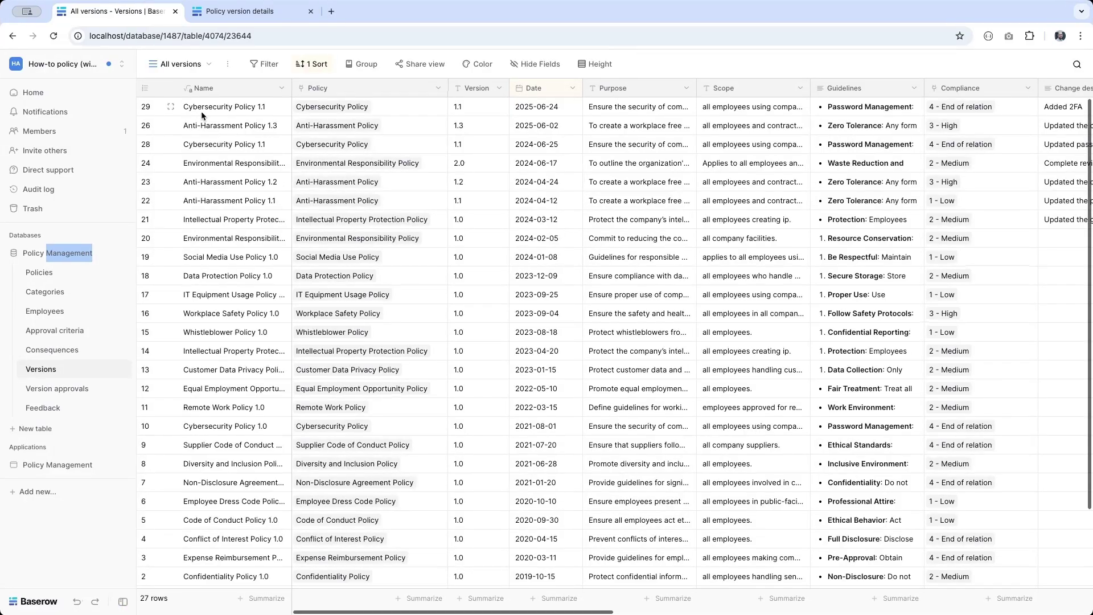
left_click(202, 111)
key("Right")
key("Right")
key("Left")
key("Right")
key("Right")
key("Left")
key("Left")
key("Right")
type("1.2")
key("Return")
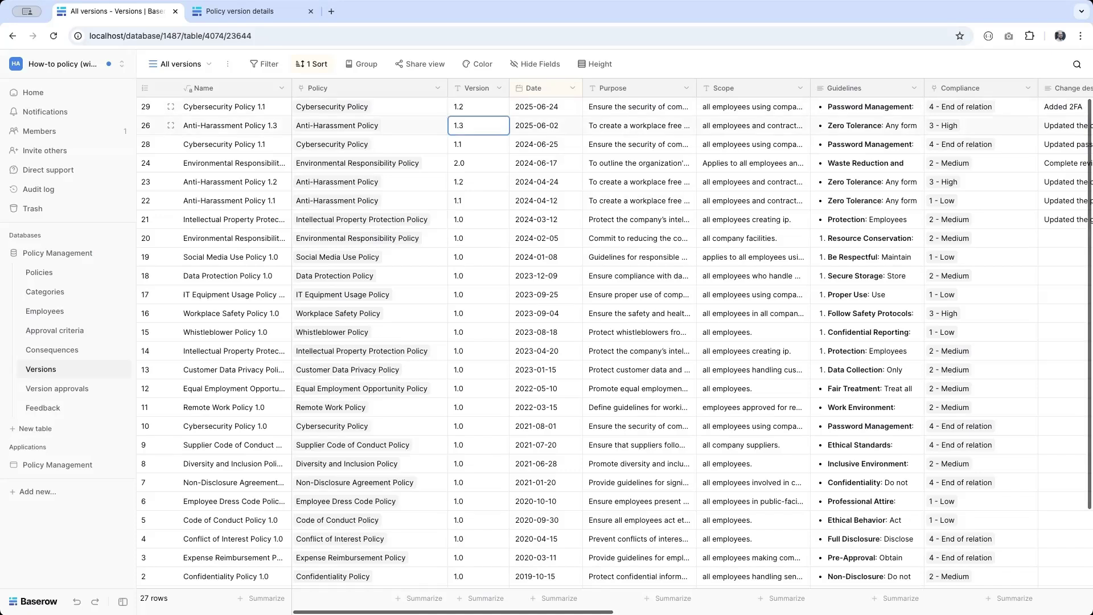
Step: Review row 29's Compliance and Change description cells, then open the Approval criteria table
key("Up")
key("Right")
key("Right")
key("Right")
key("Right")
key("Right")
key("Right")
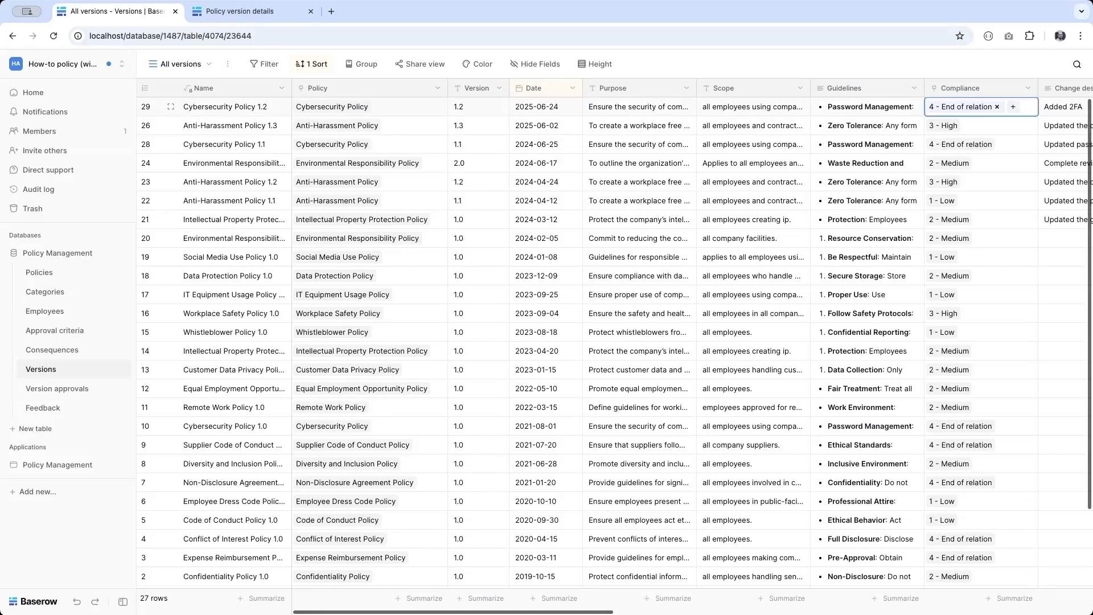
key("Left")
key("Right")
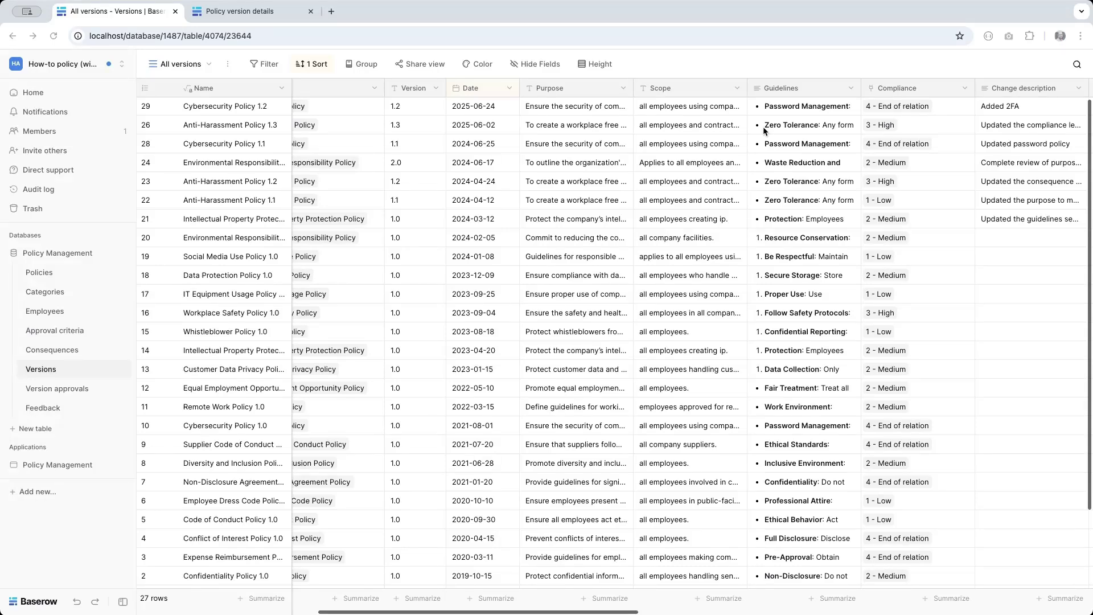
left_click(41, 333)
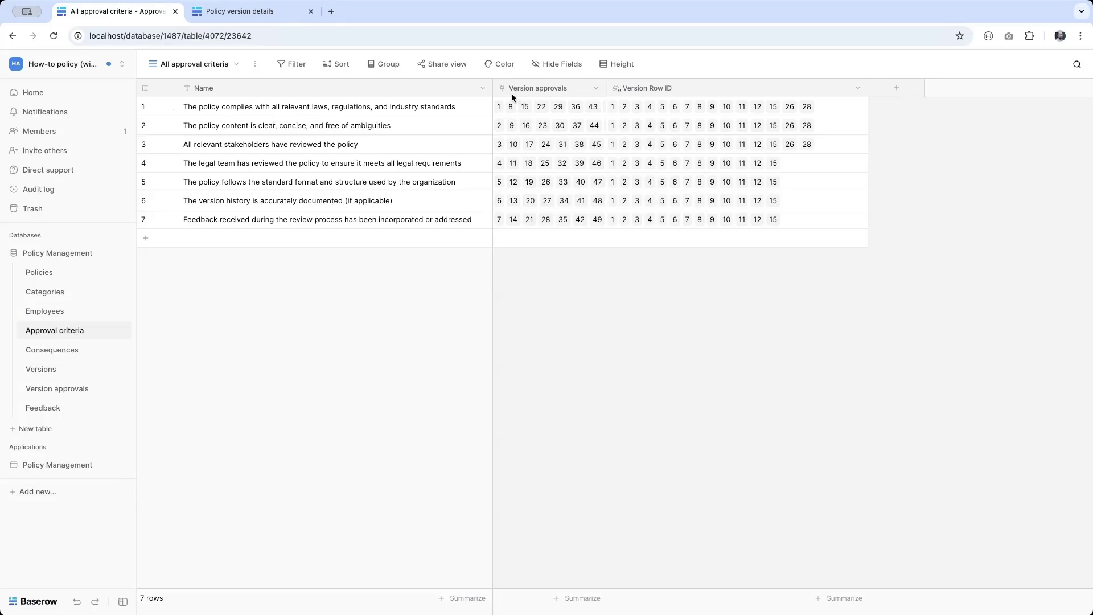
Step: Open the Version approvals table showing Version Row ID and Approved columns
left_click(45, 394)
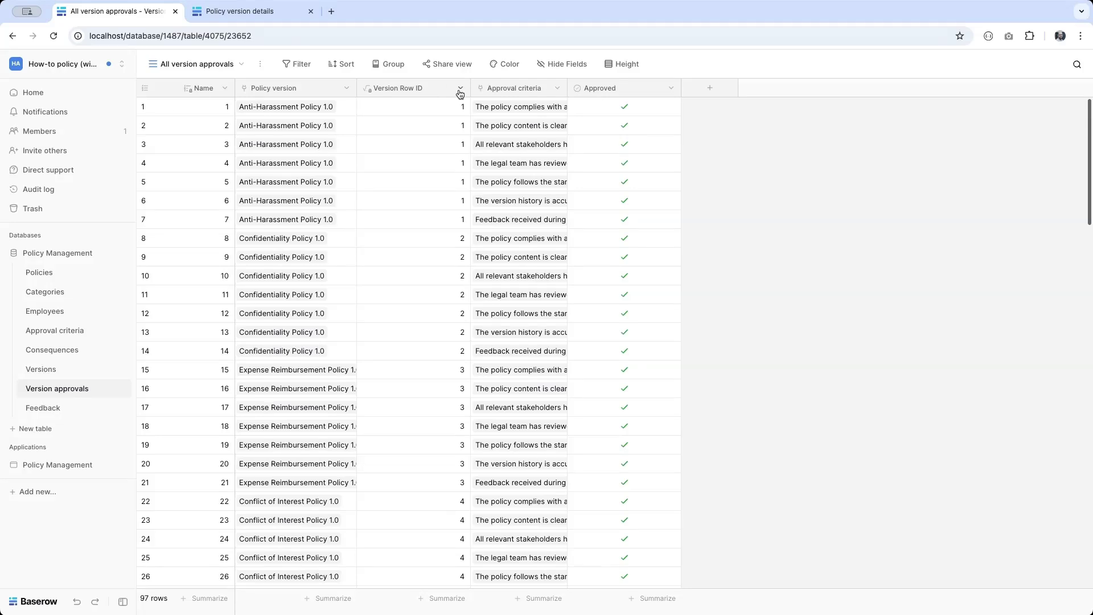
left_click(40, 370)
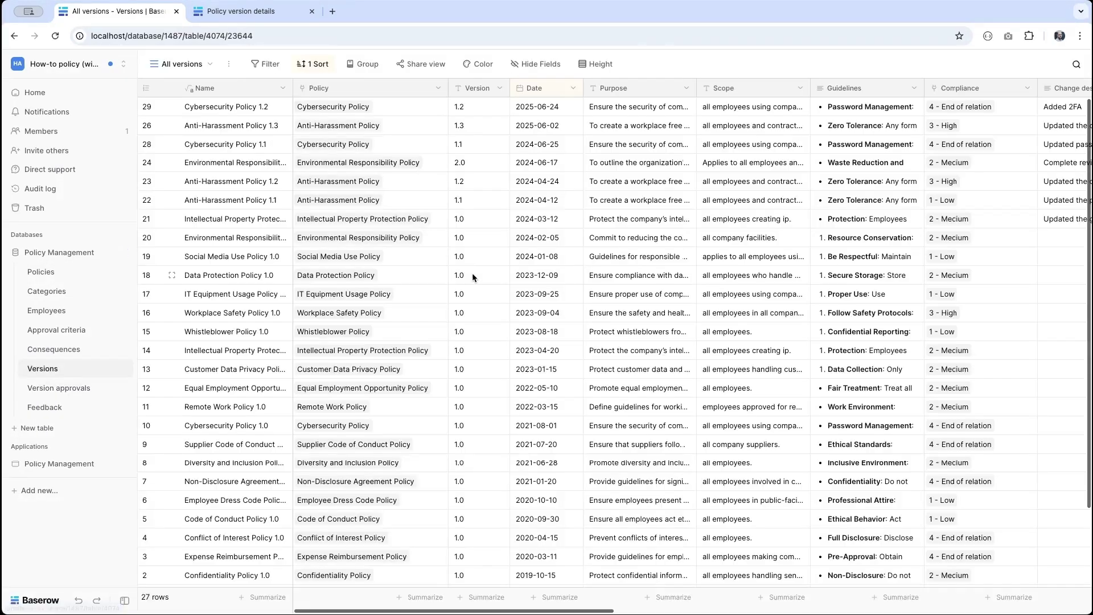
scroll(472, 276, "right", 10)
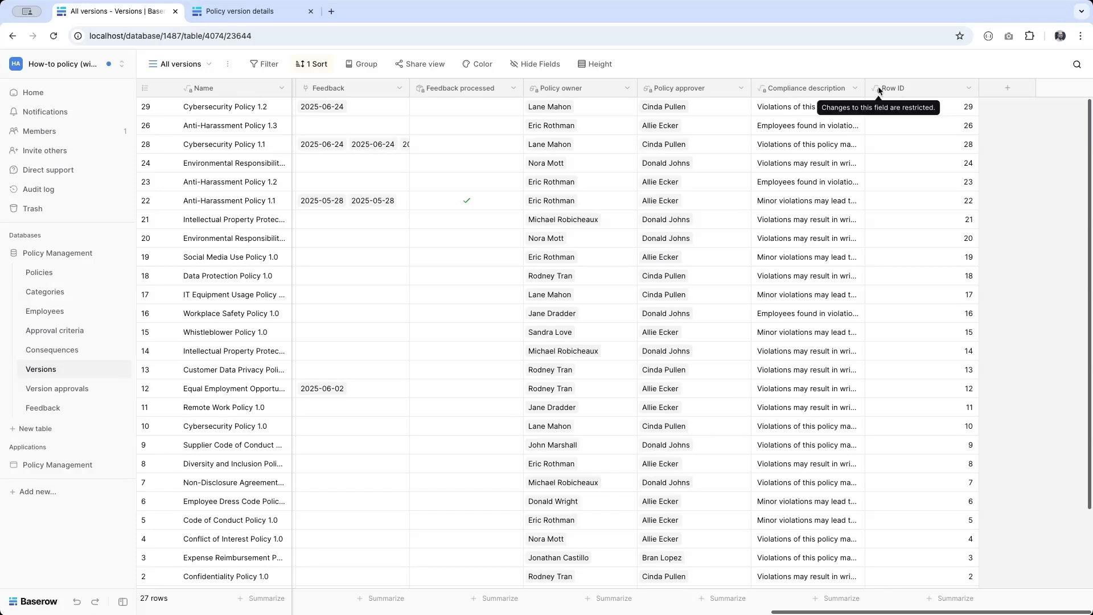
left_click(968, 88)
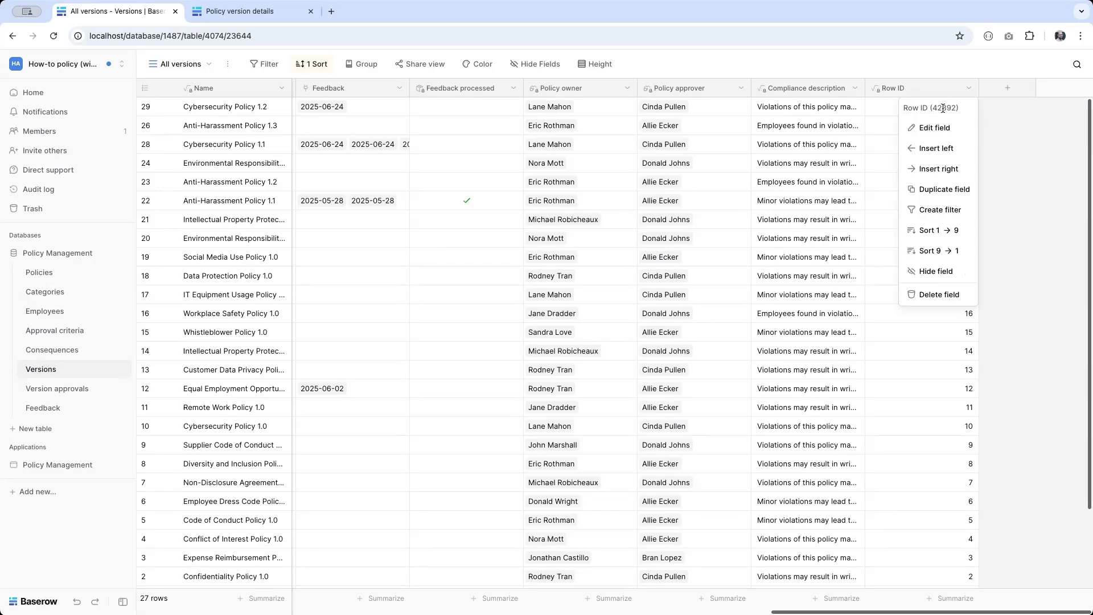
left_click(927, 128)
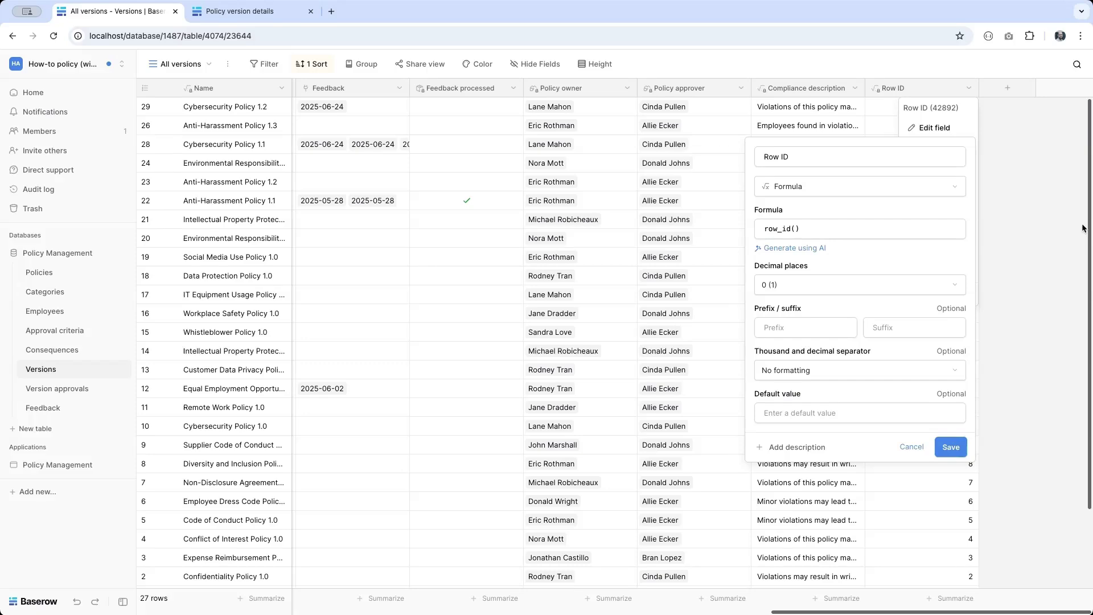
left_click(1050, 220)
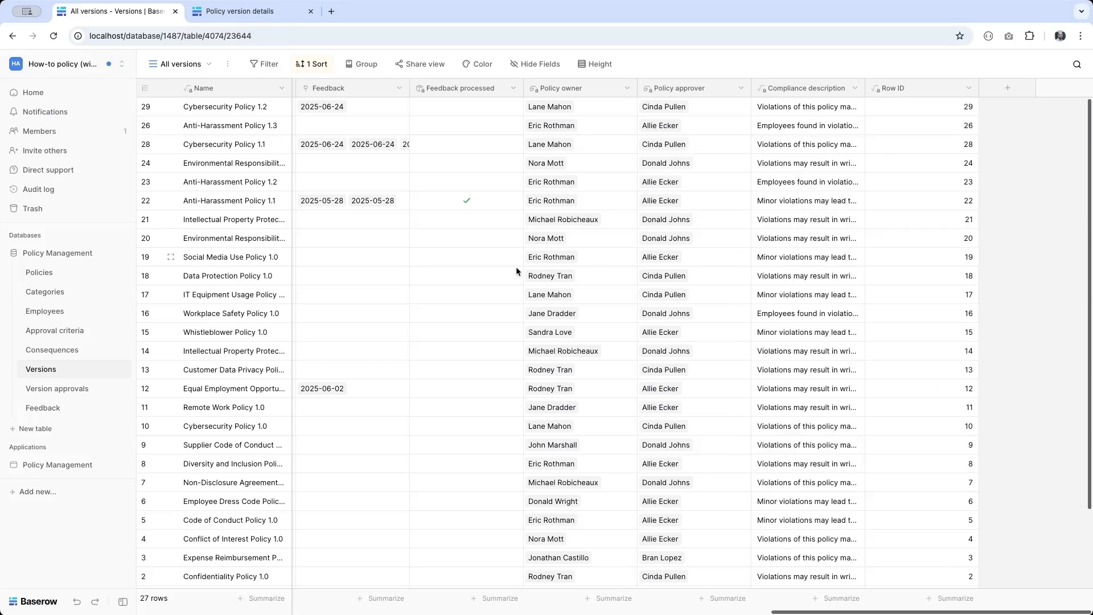
left_click(82, 394)
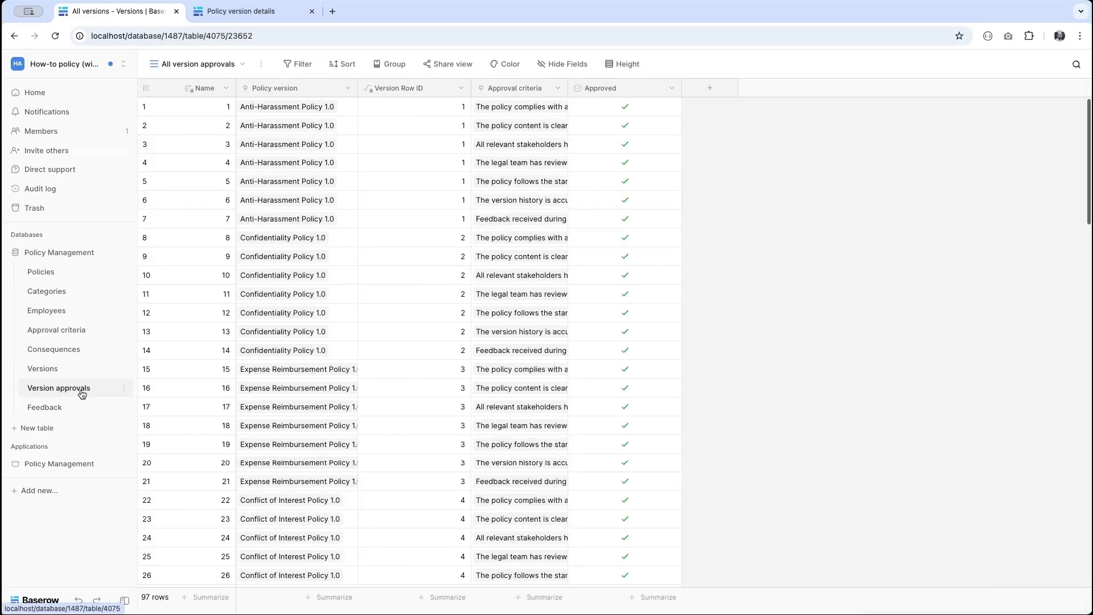
left_click(460, 88)
left_click(416, 128)
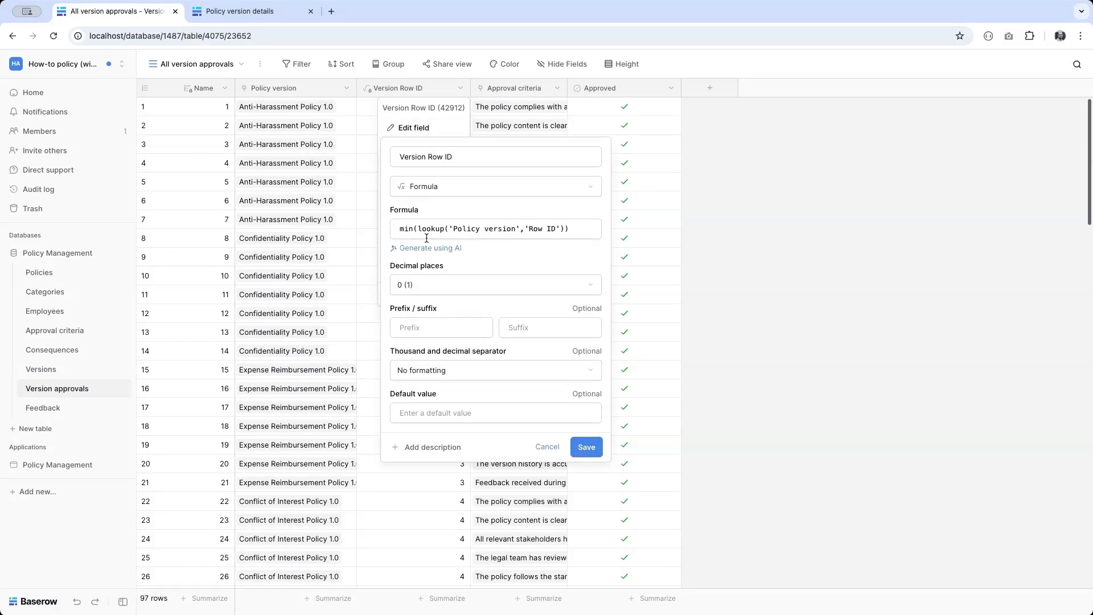
double_click(406, 228)
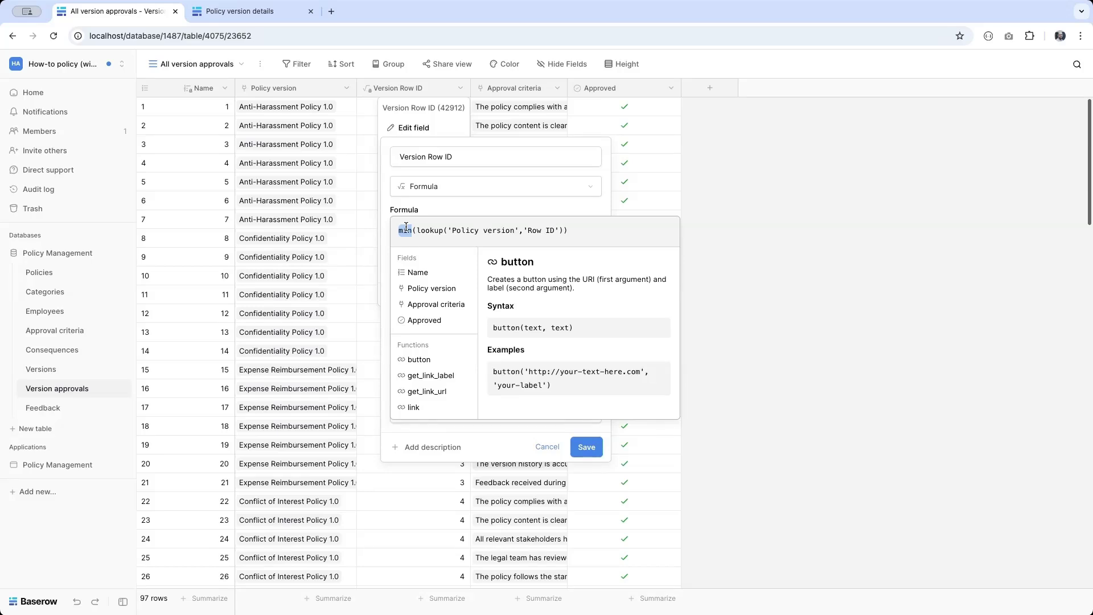
left_click(773, 218)
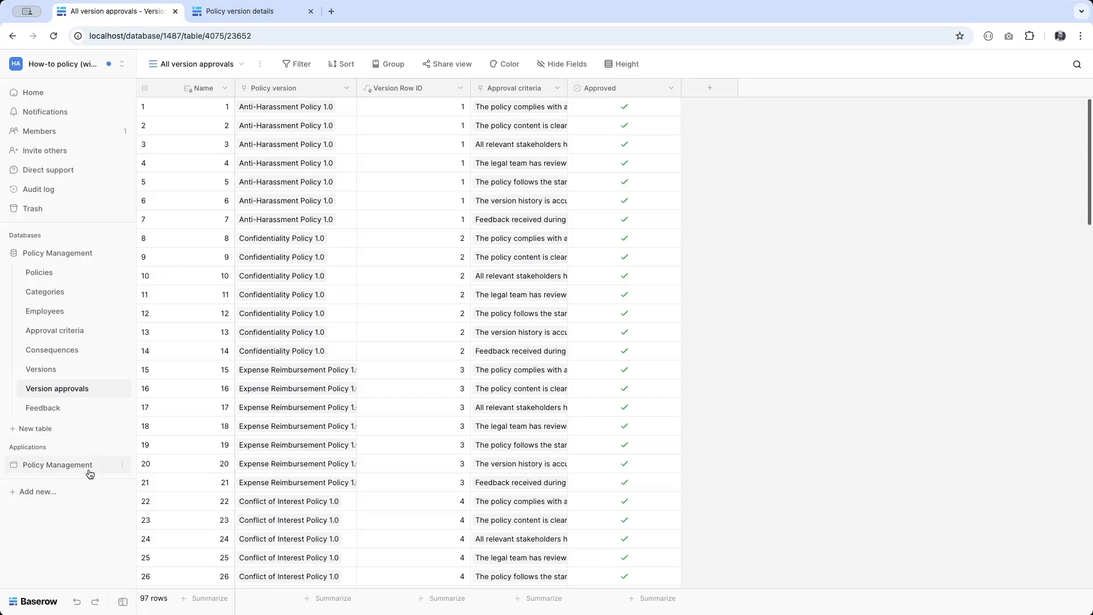
Step: Open the Version approval page, select its Checked and Missing approvals headings, and open Data sources
left_click(52, 466)
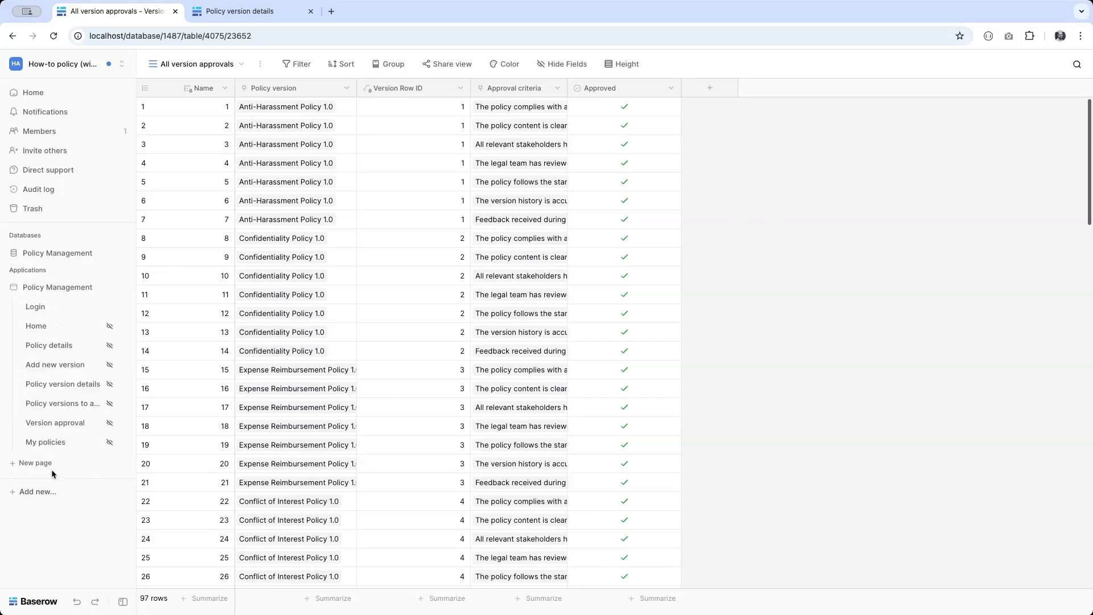
left_click(50, 424)
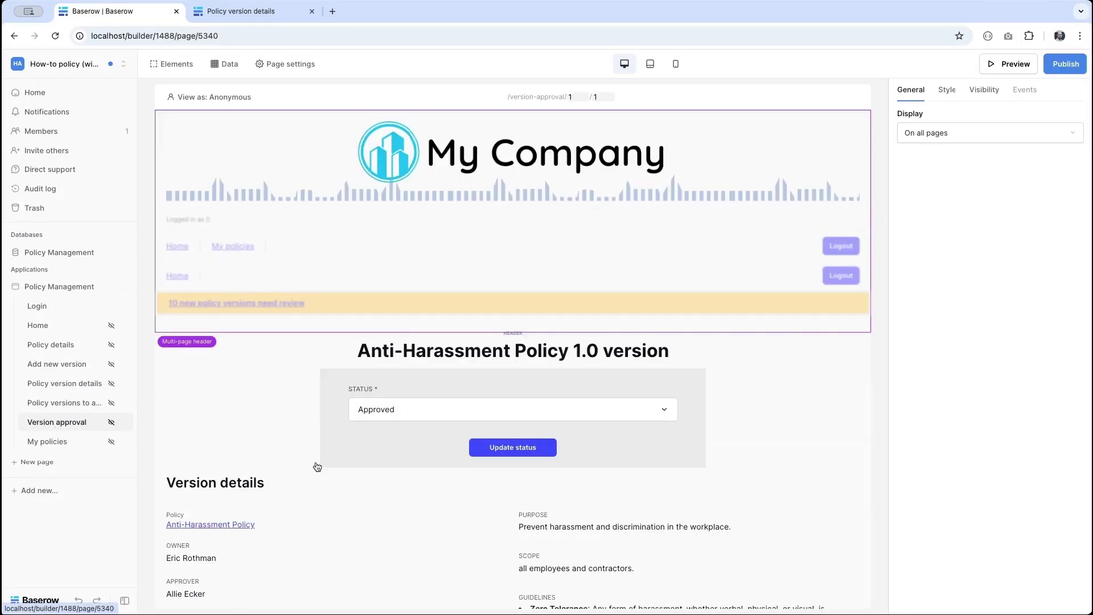
scroll(315, 464, "down", 9)
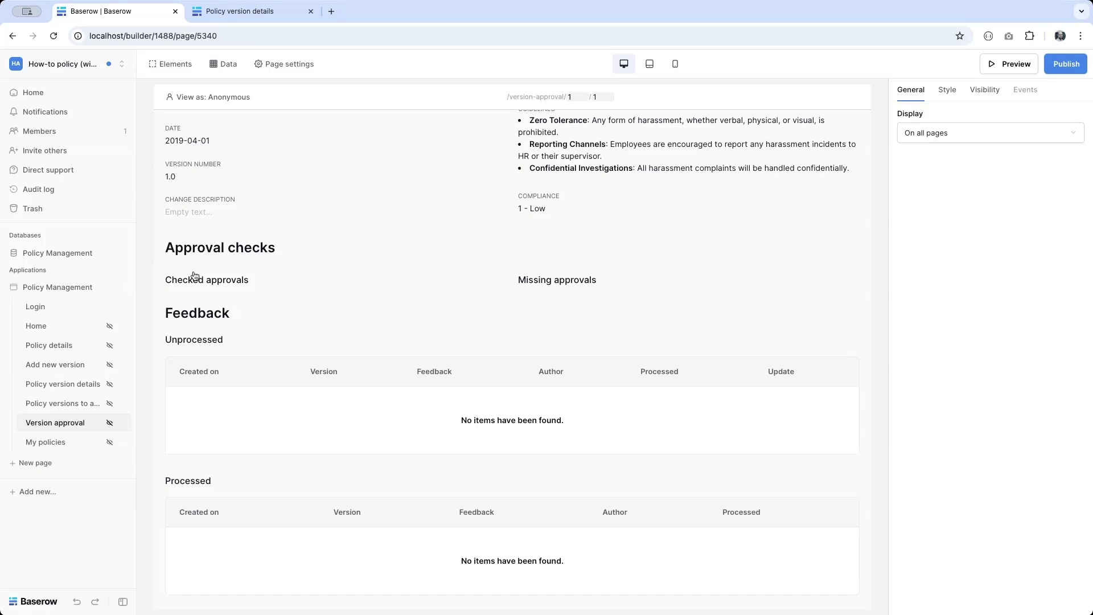
left_click(191, 282)
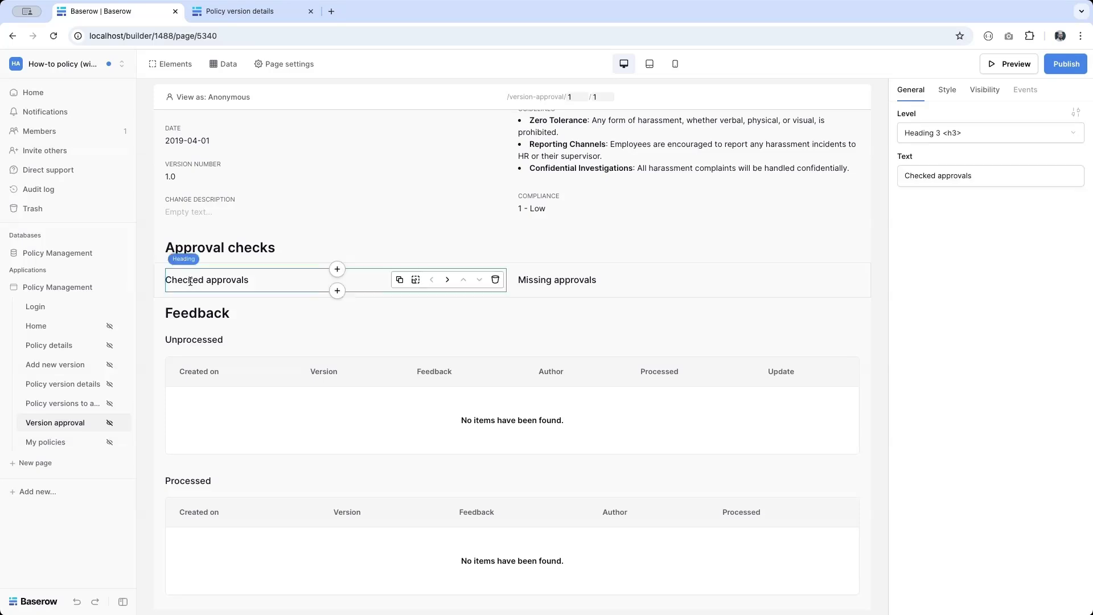
left_click(552, 279)
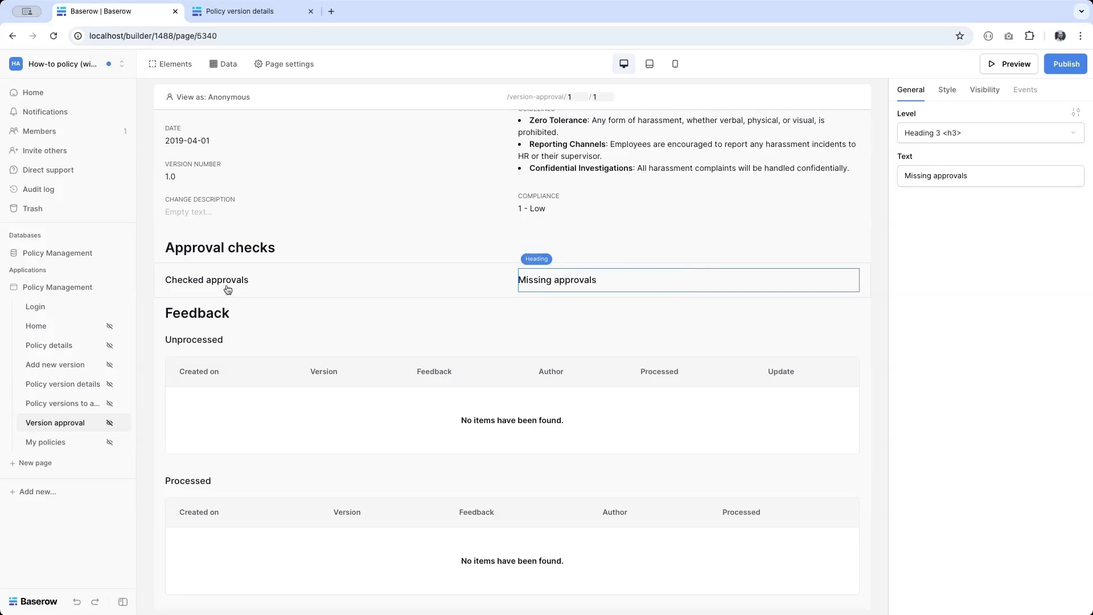
left_click(221, 74)
Step: Create a new list-multiple-rows data source named 'Missing approvals'
left_click(288, 405)
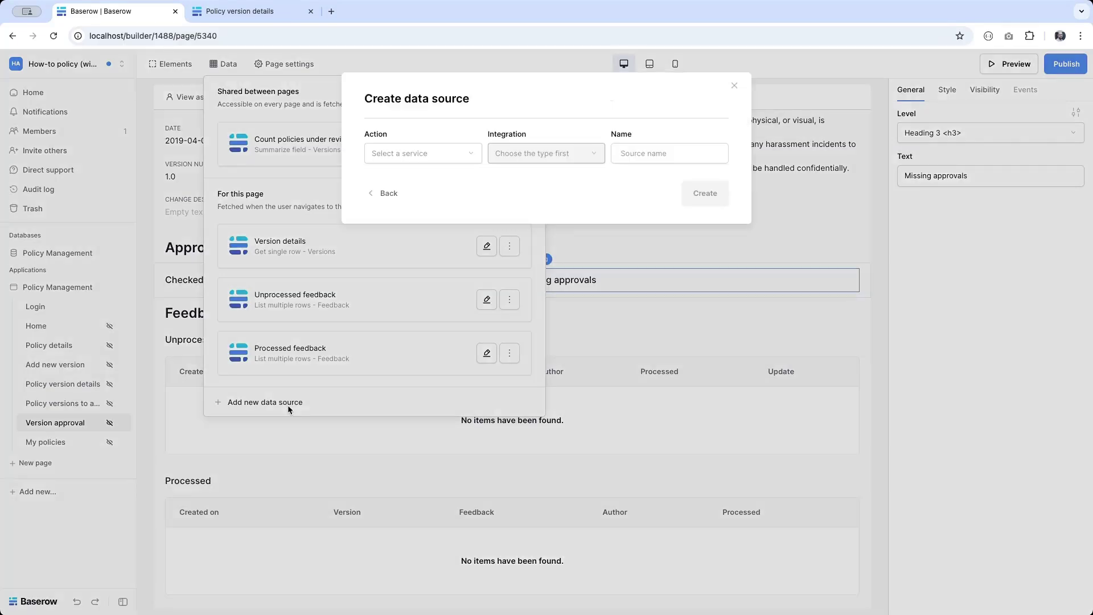
left_click(418, 153)
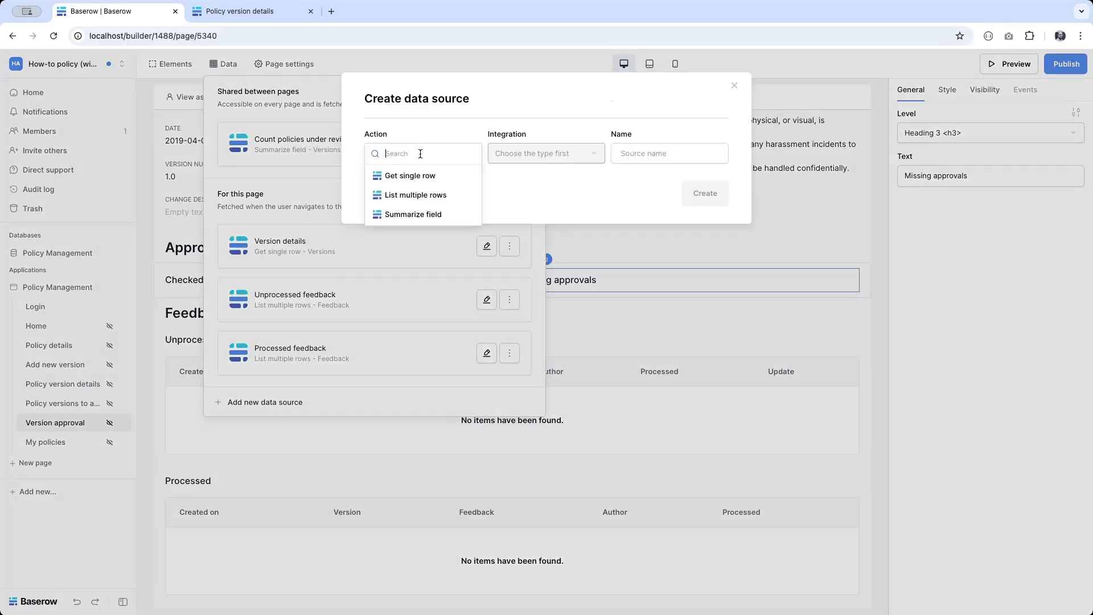
left_click(410, 194)
left_click(690, 151)
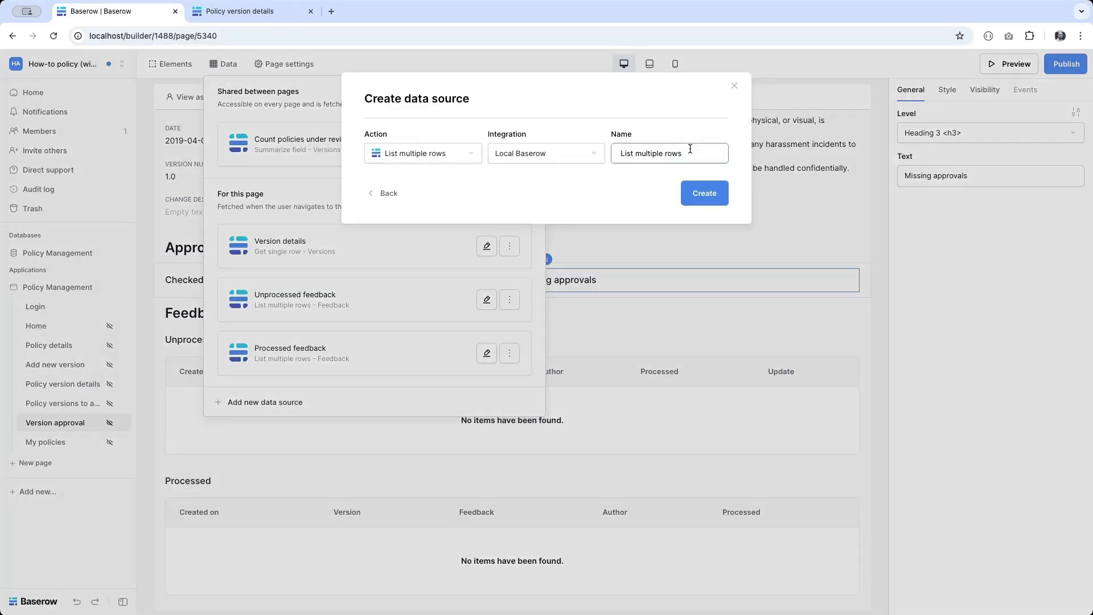
triple_click(691, 148)
type("Missing approvals")
left_click(711, 193)
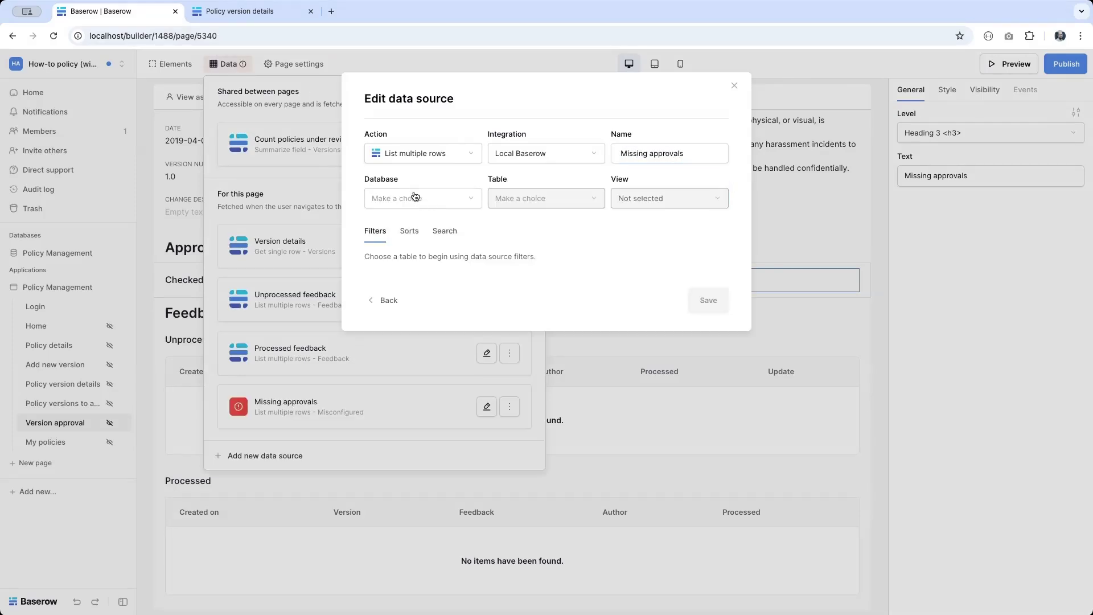
Step: Point it at the Policy Management database's Approval criteria table, All approval criteria view
left_click(406, 194)
left_click(403, 199)
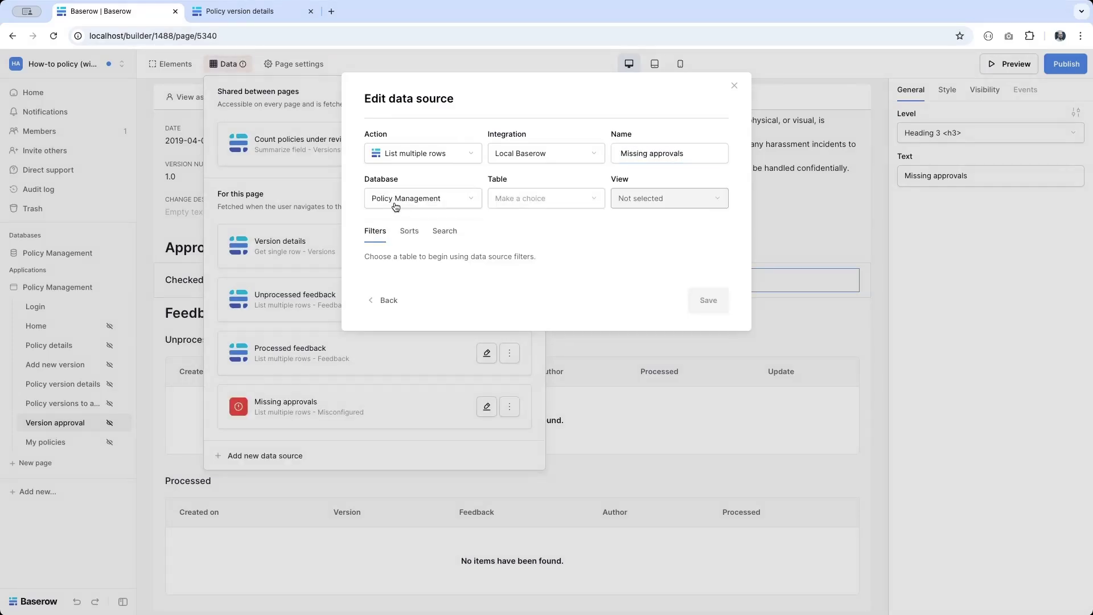
left_click(515, 198)
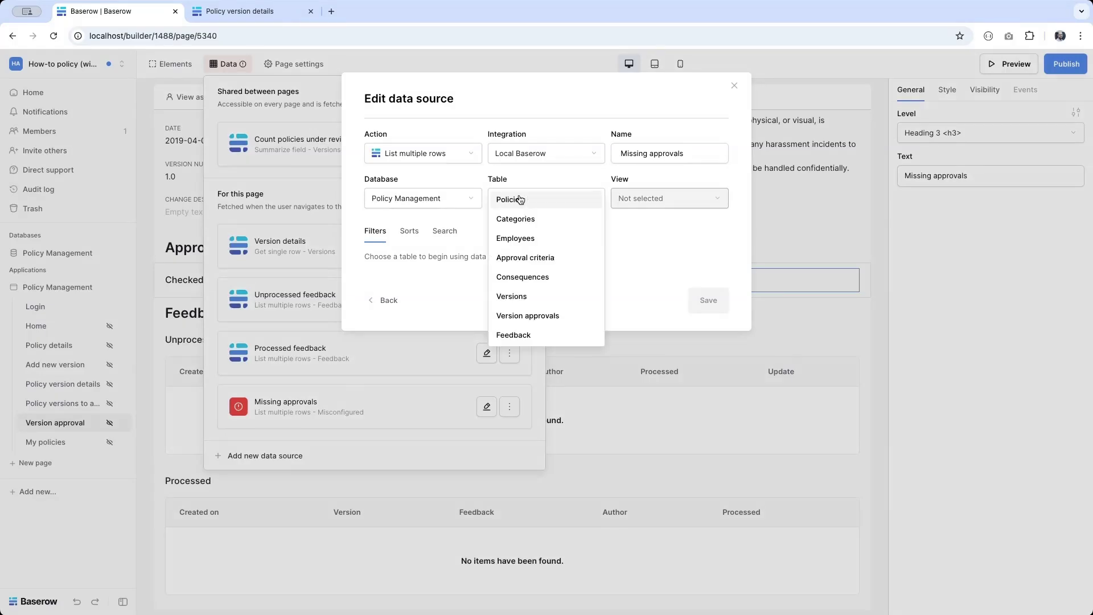
left_click(516, 257)
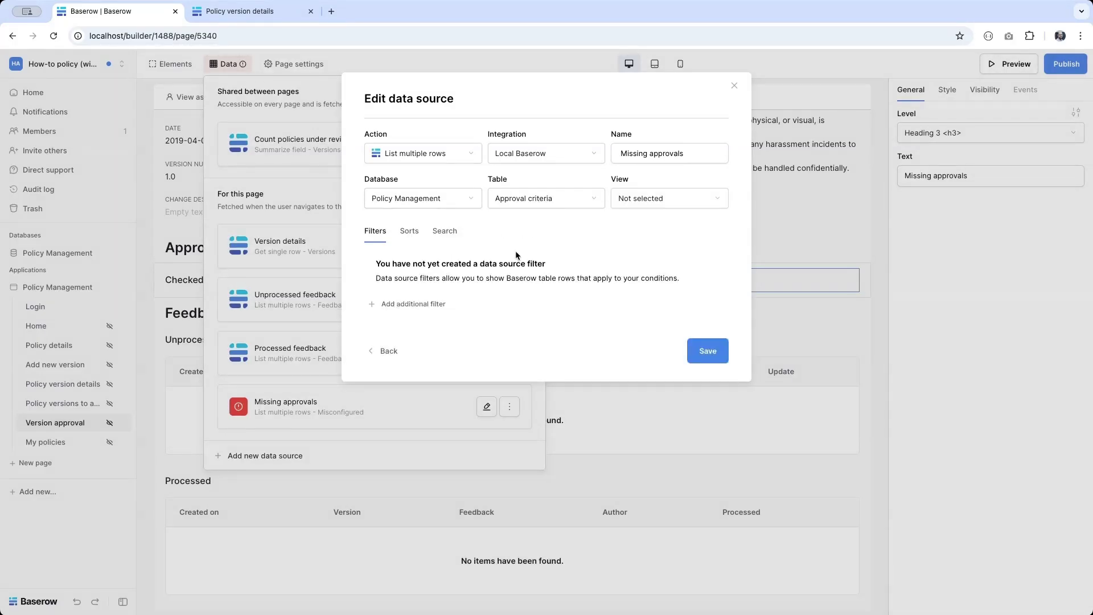
left_click(656, 199)
left_click(649, 219)
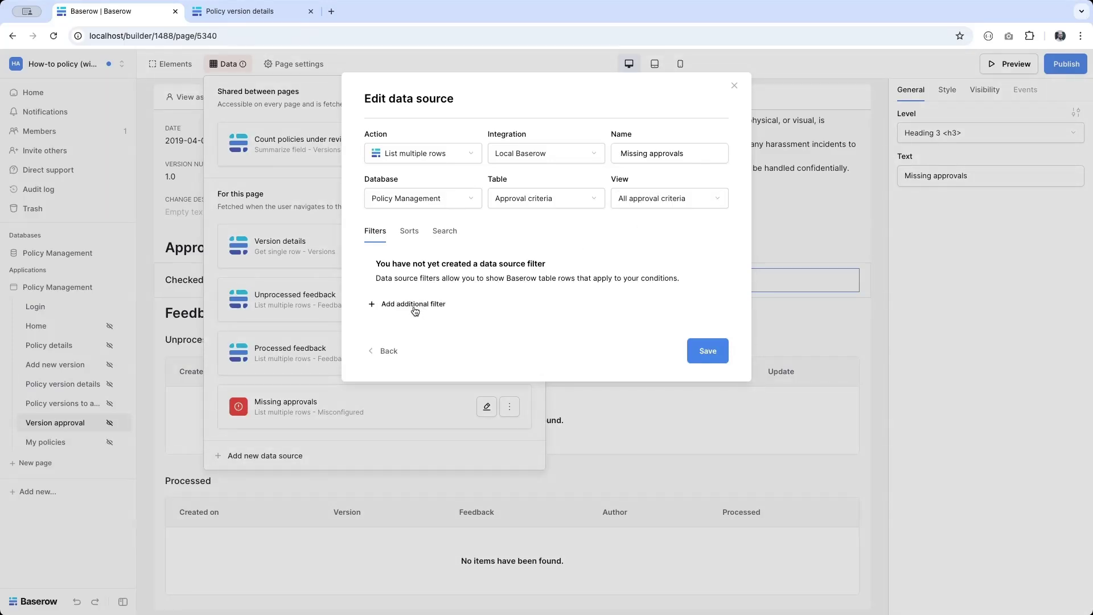
Step: Add a filter: Version Row ID doesn't have the version_id page parameter, then save
left_click(416, 306)
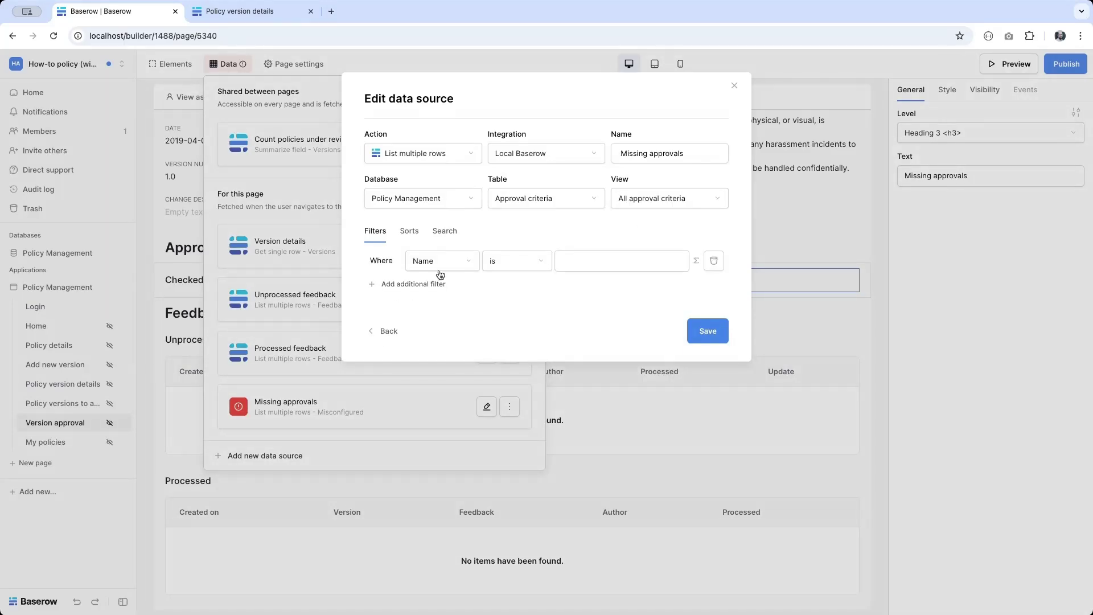
left_click(431, 263)
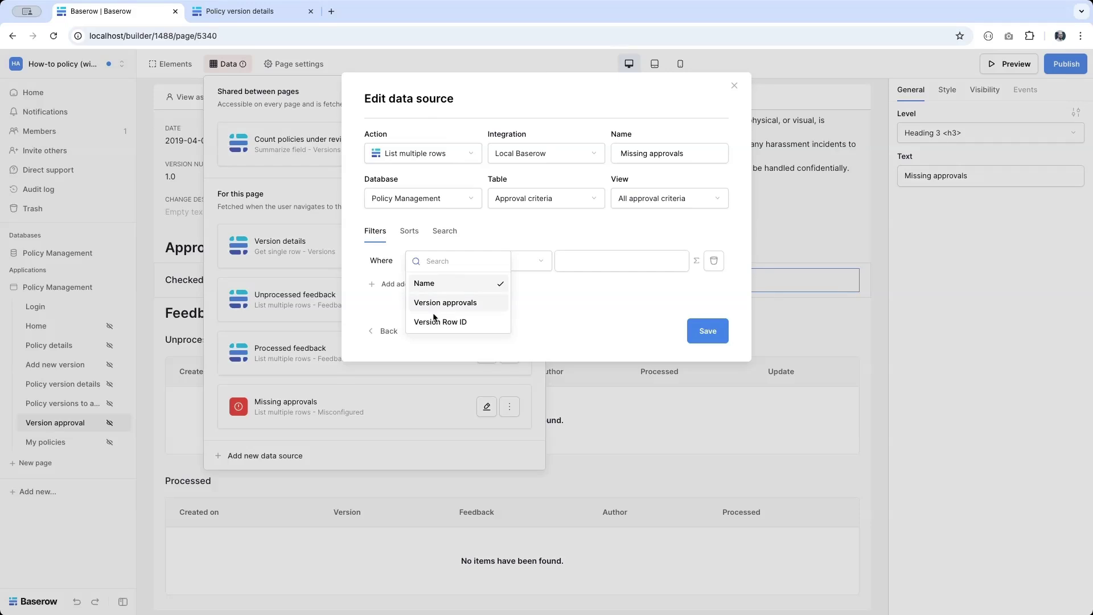
left_click(435, 322)
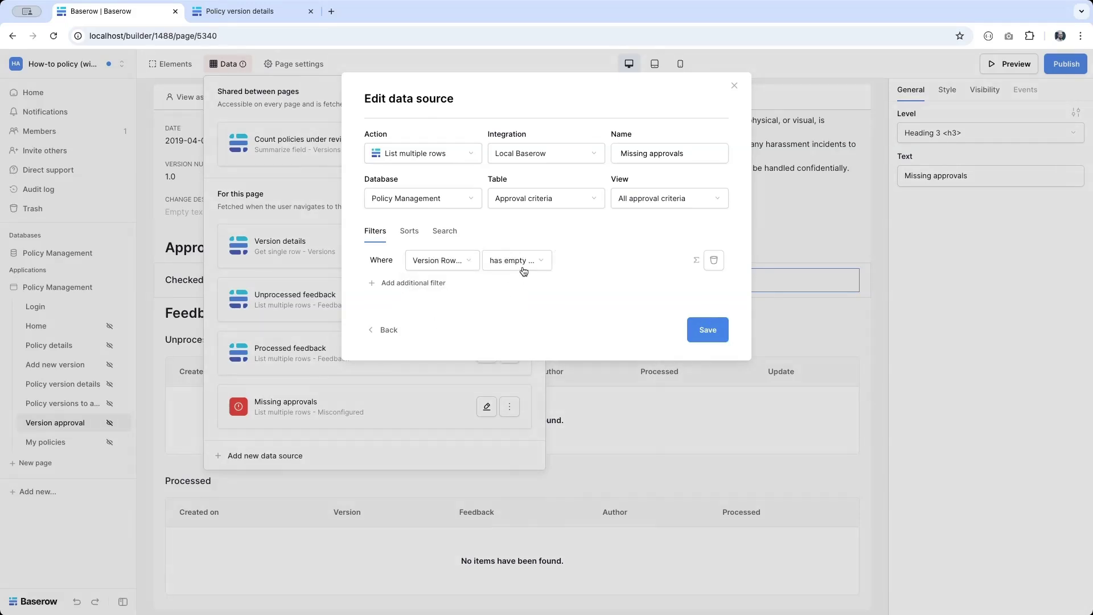
left_click(522, 268)
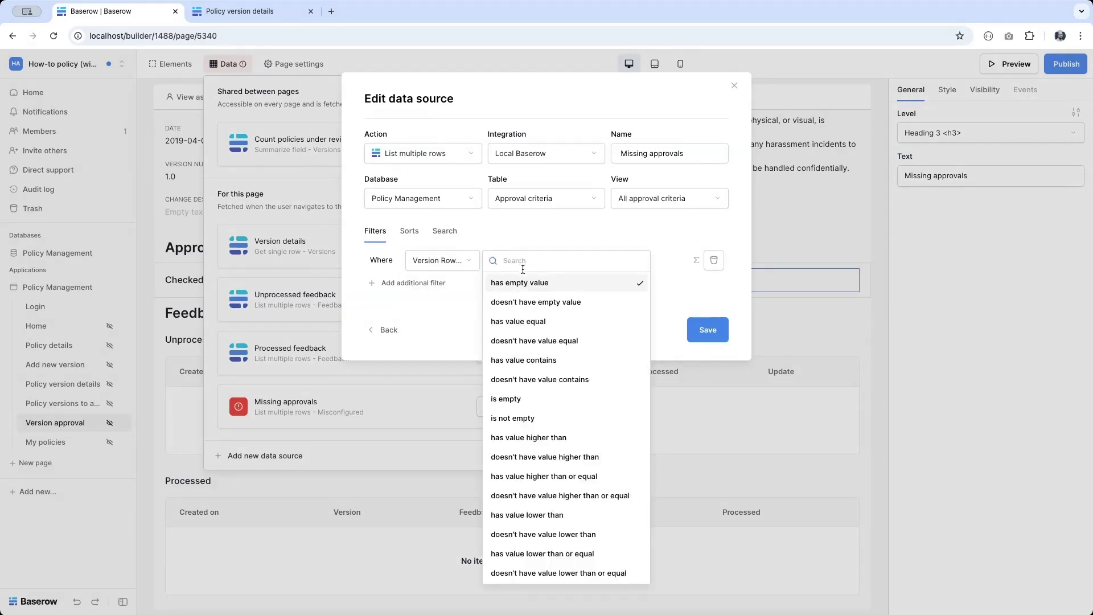
type("do")
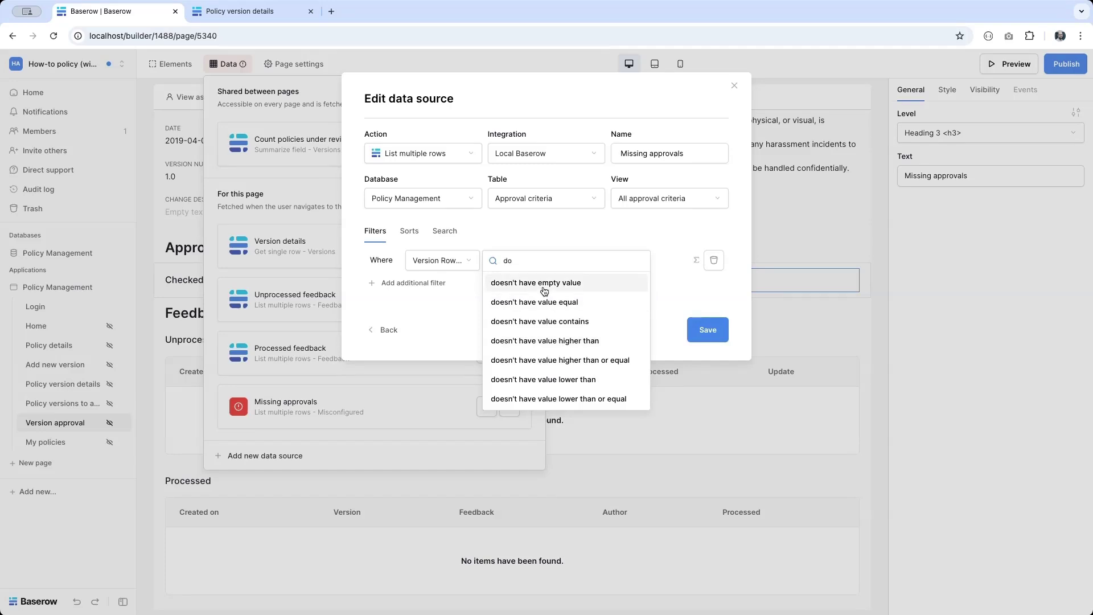
left_click(539, 301)
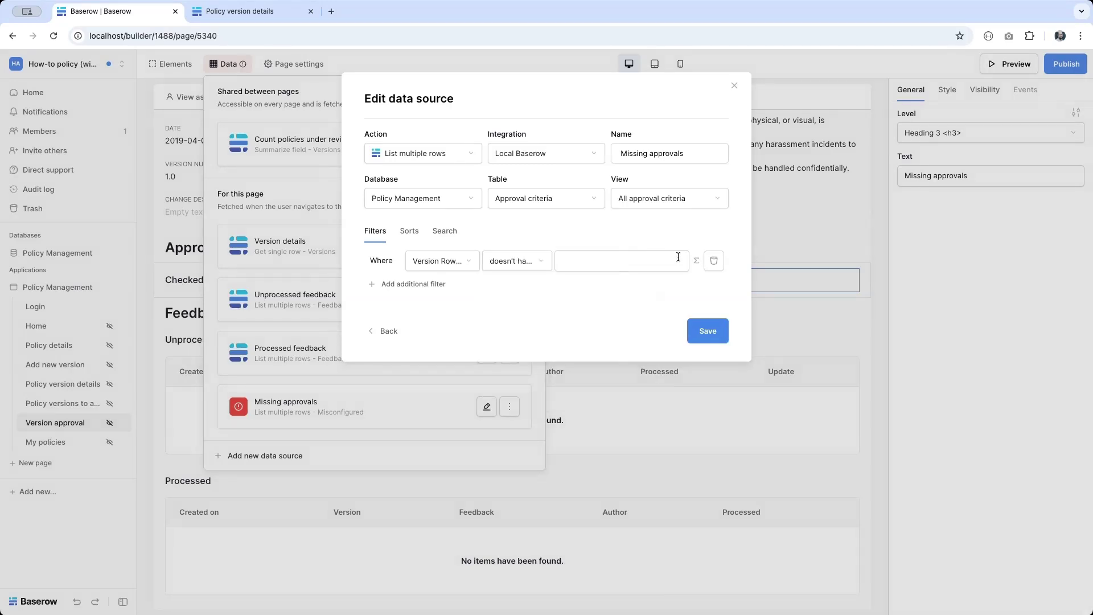
left_click(629, 259)
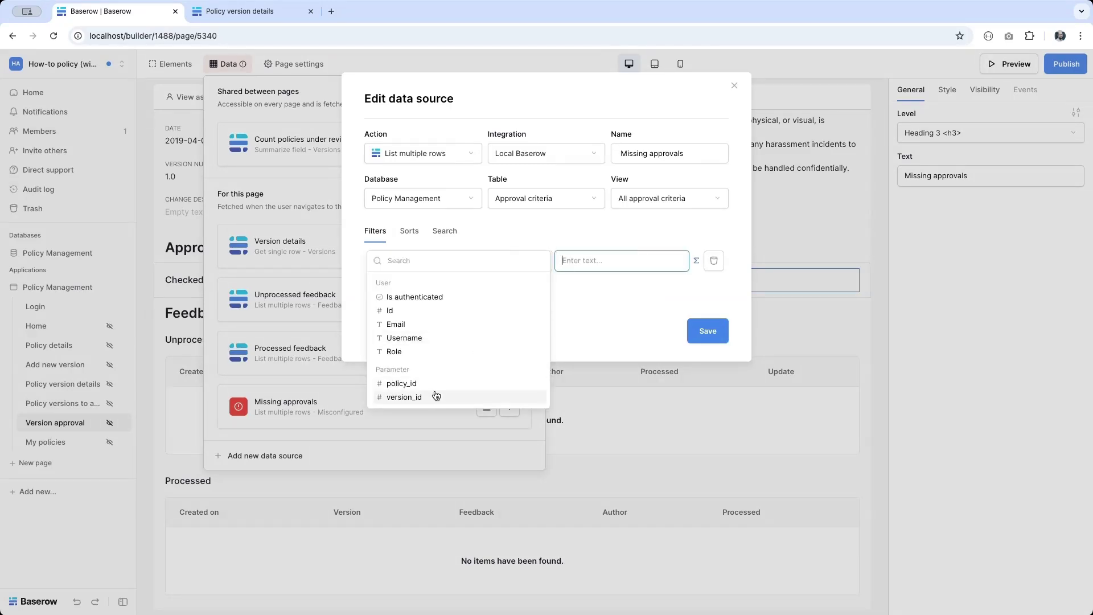
left_click(405, 397)
left_click(616, 302)
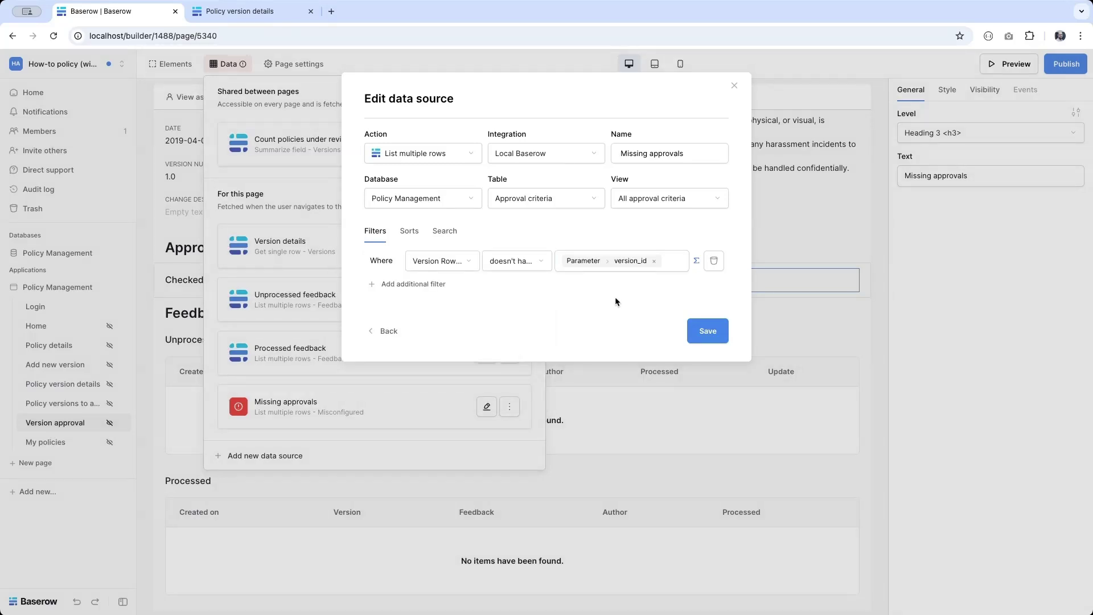
left_click(721, 332)
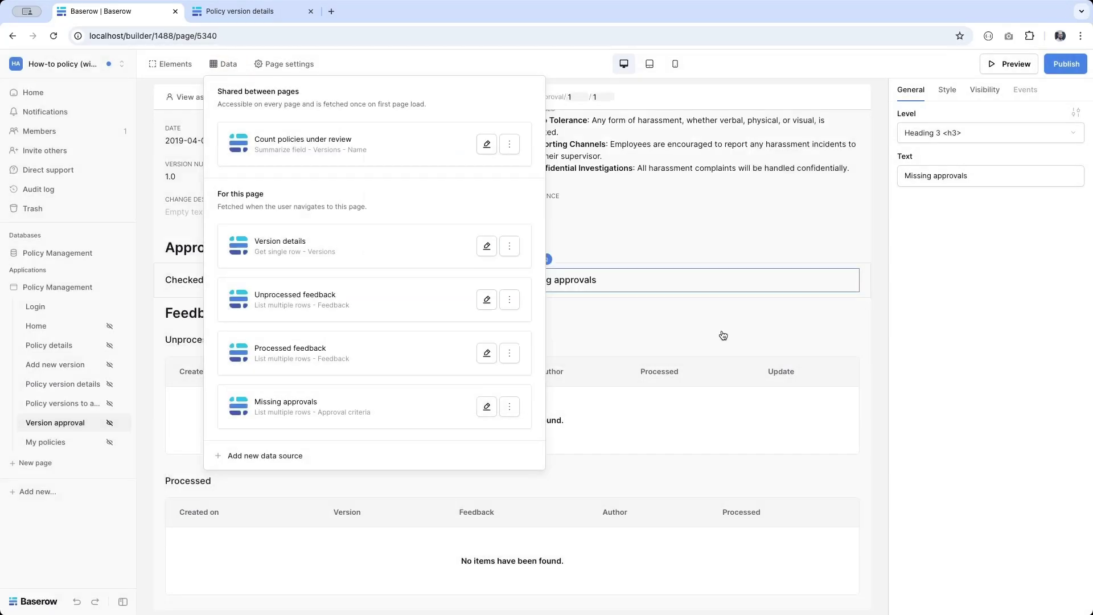
left_click(63, 252)
left_click(55, 331)
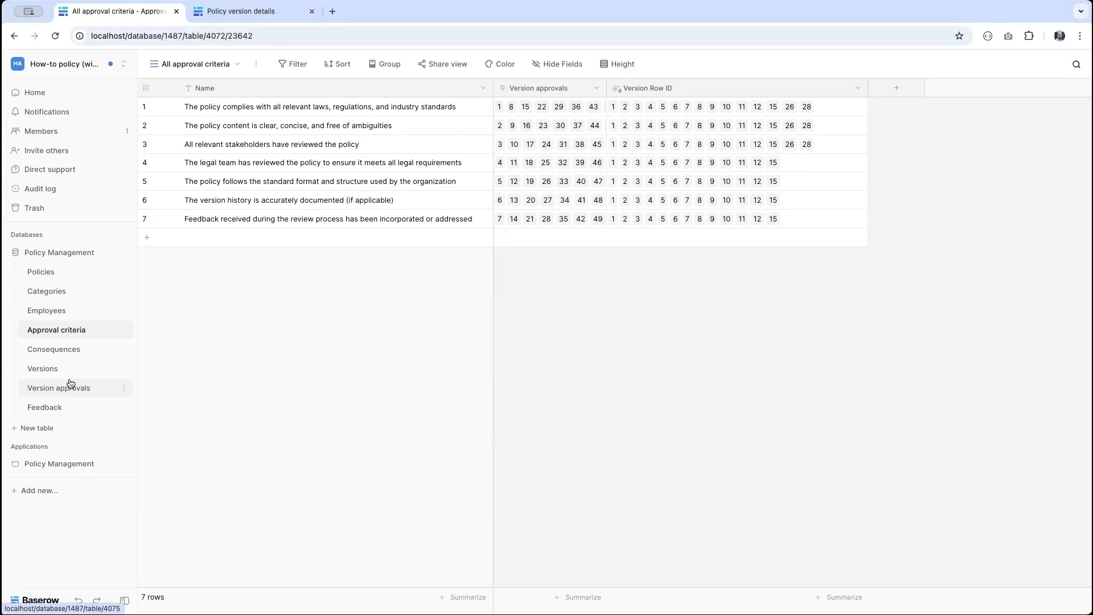
left_click(61, 474)
left_click(59, 422)
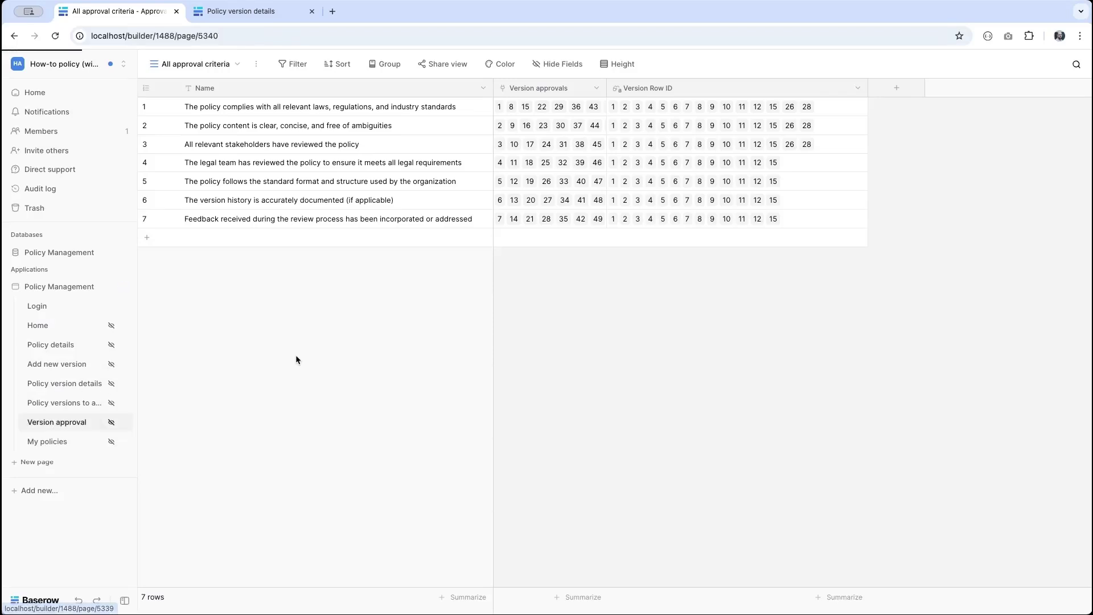
left_click(225, 64)
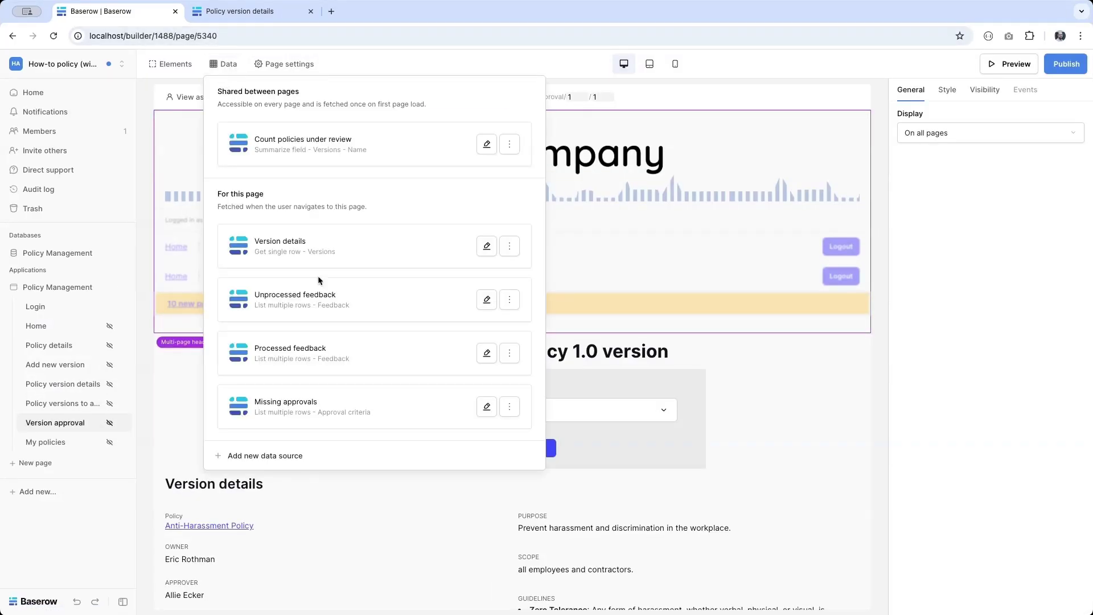
Step: Create a new list-multiple-rows data source named 'Accepted approvals'
left_click(288, 456)
left_click(417, 149)
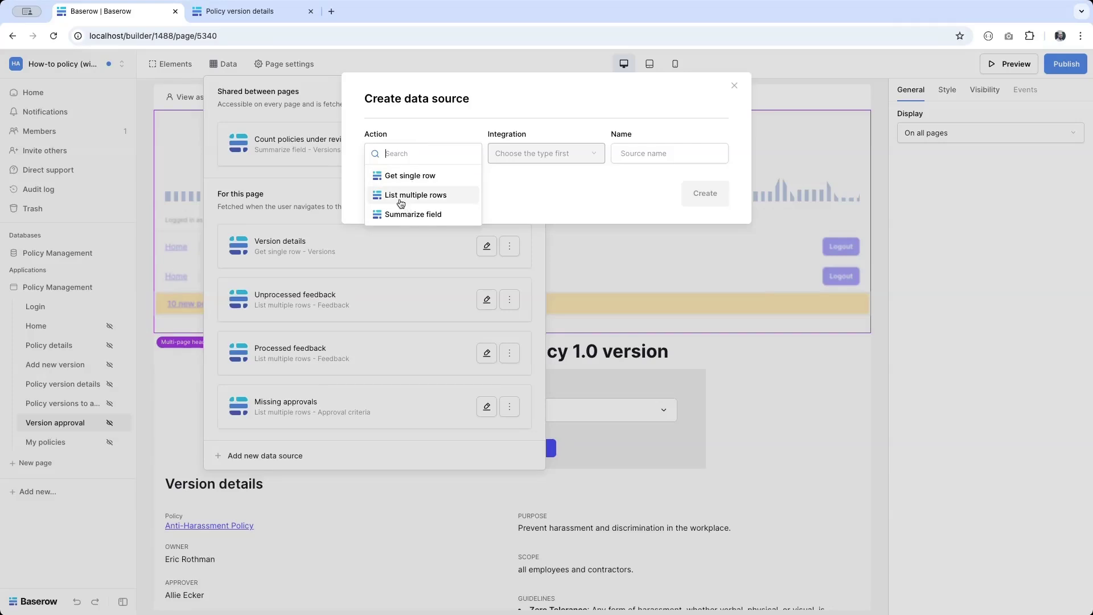
left_click(433, 196)
left_click(683, 155)
key("ctrl+a")
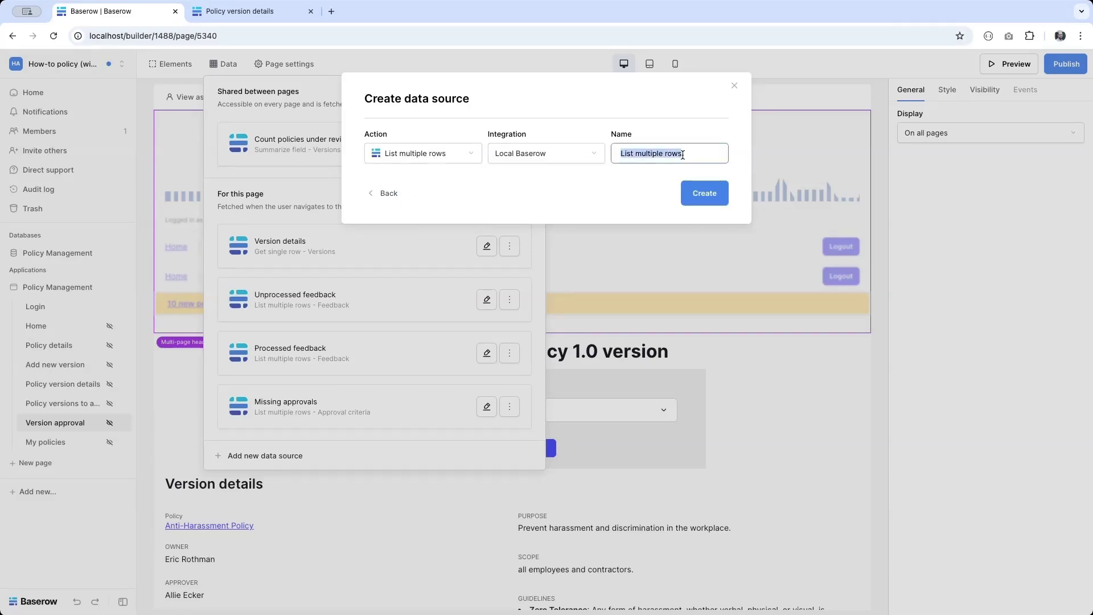
type("Accepted approvals")
left_click(711, 189)
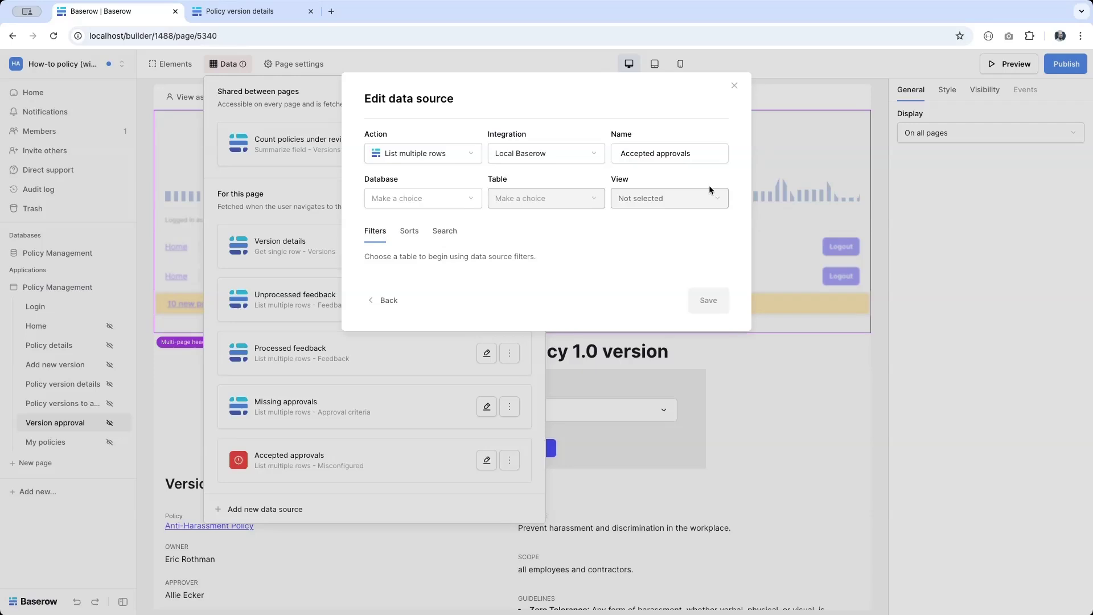
Step: Point it at the Policy Management database's Version approvals table, All version approvals view
left_click(431, 194)
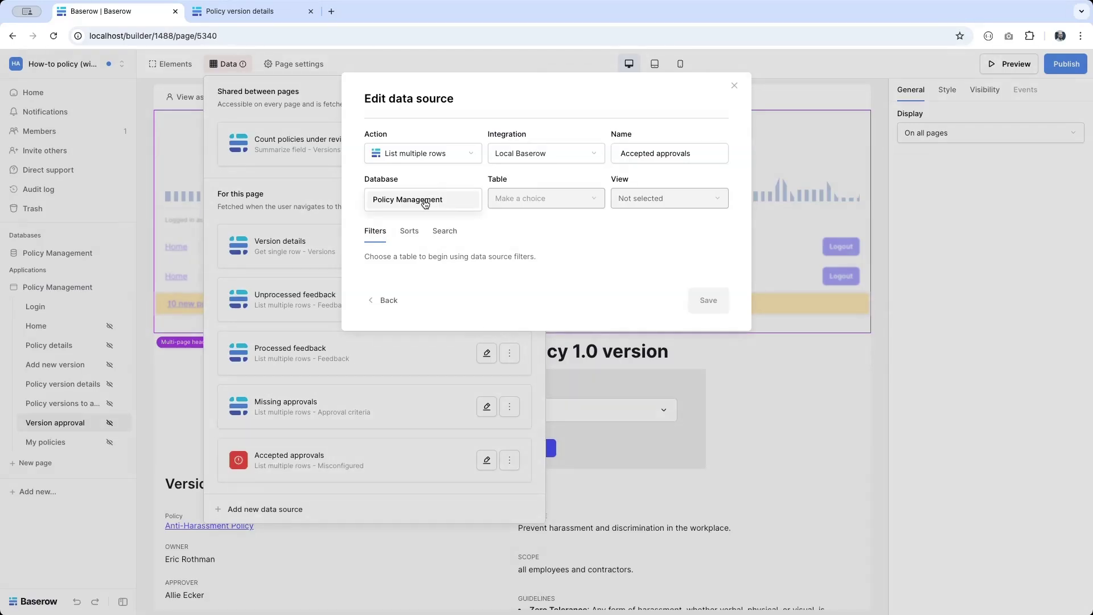
left_click(425, 204)
left_click(510, 199)
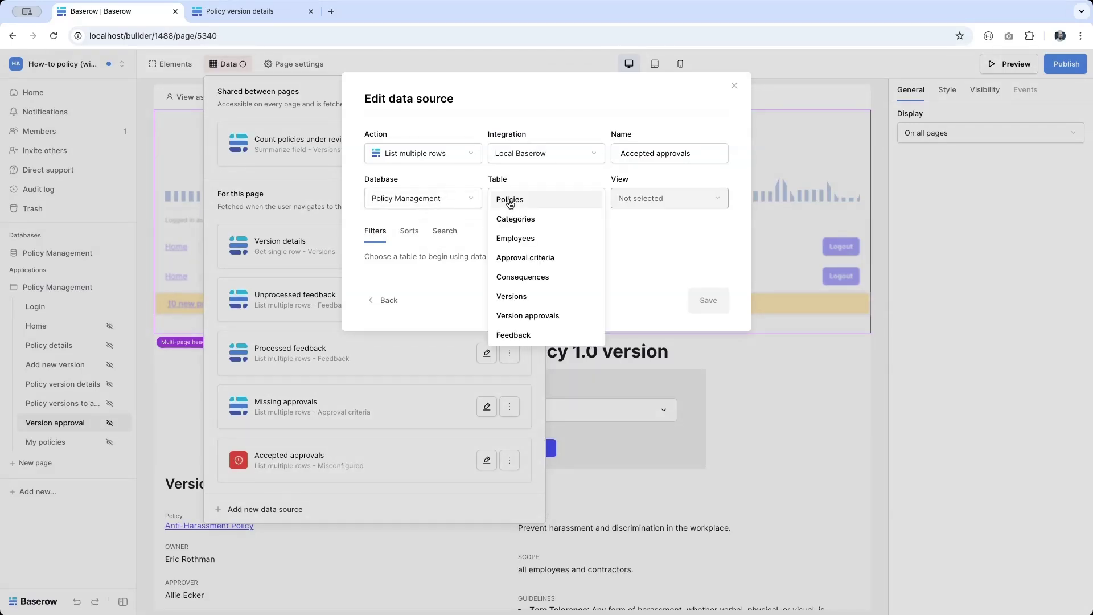
left_click(535, 314)
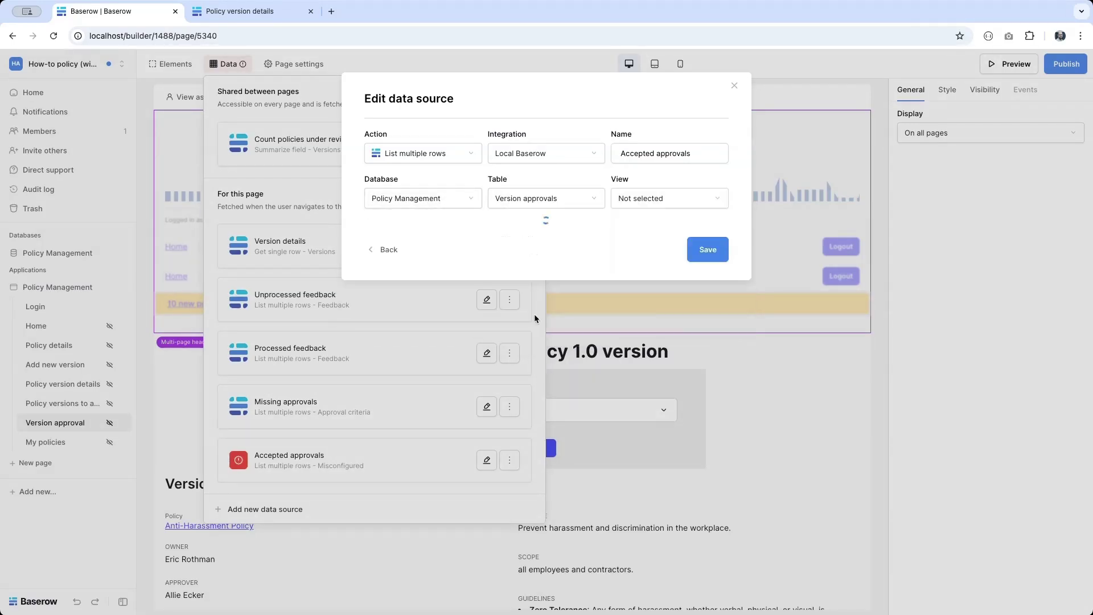
left_click(694, 196)
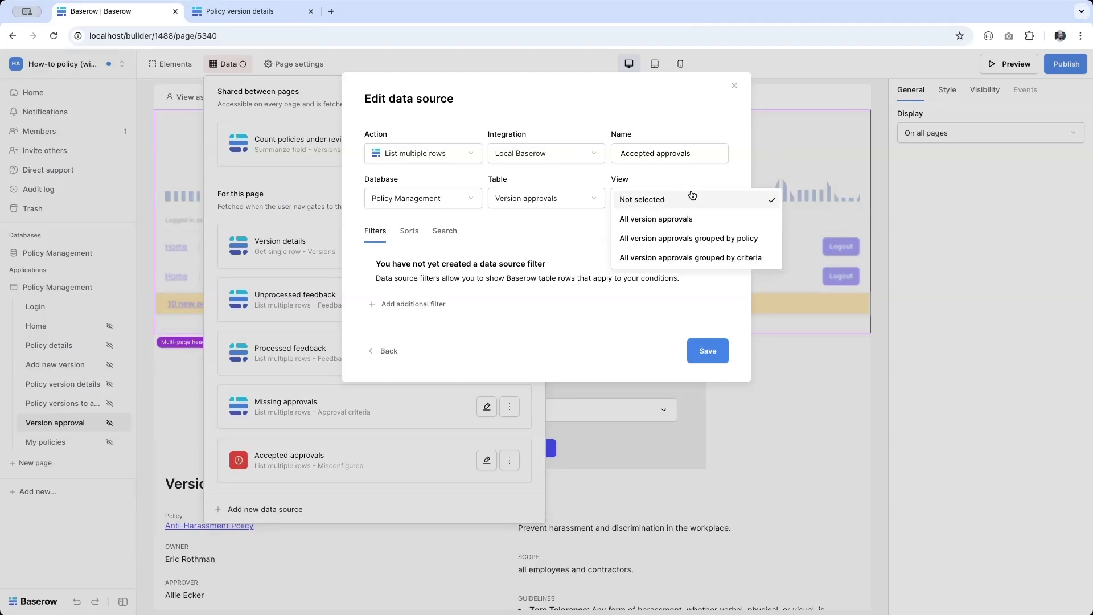
left_click(671, 217)
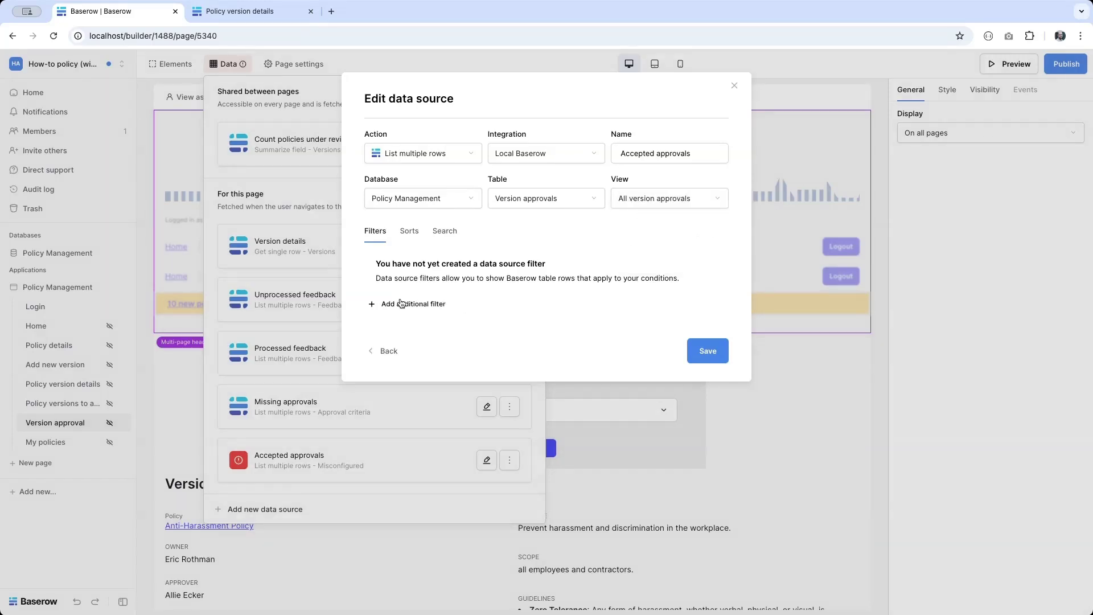
Step: Filter Version Row ID by the version_id parameter, save, and open the Version approvals table
left_click(402, 303)
left_click(438, 260)
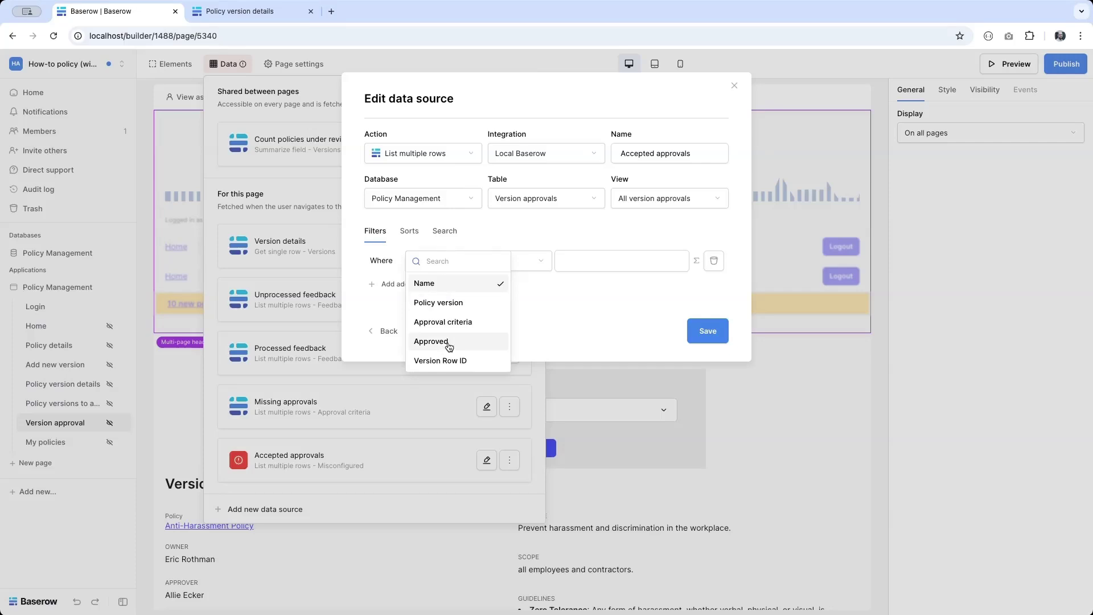
left_click(440, 361)
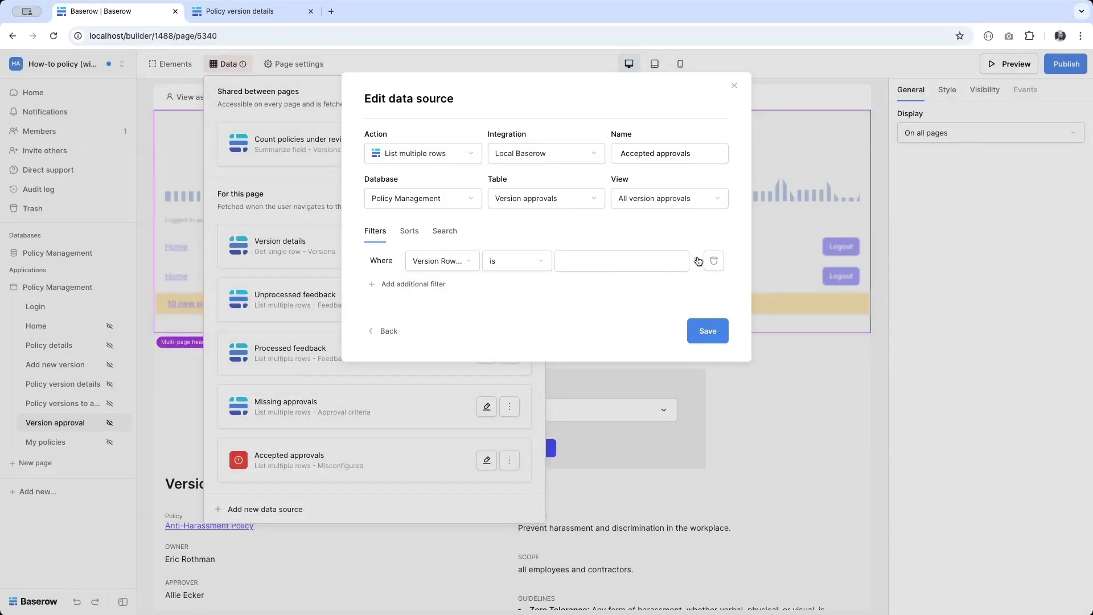
left_click(697, 261)
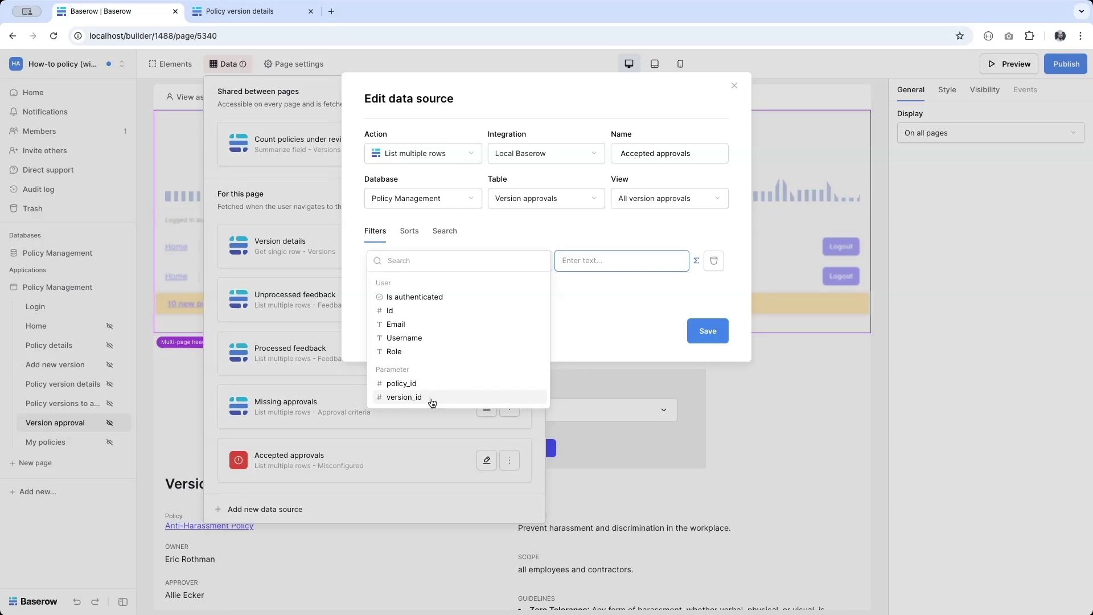
left_click(432, 399)
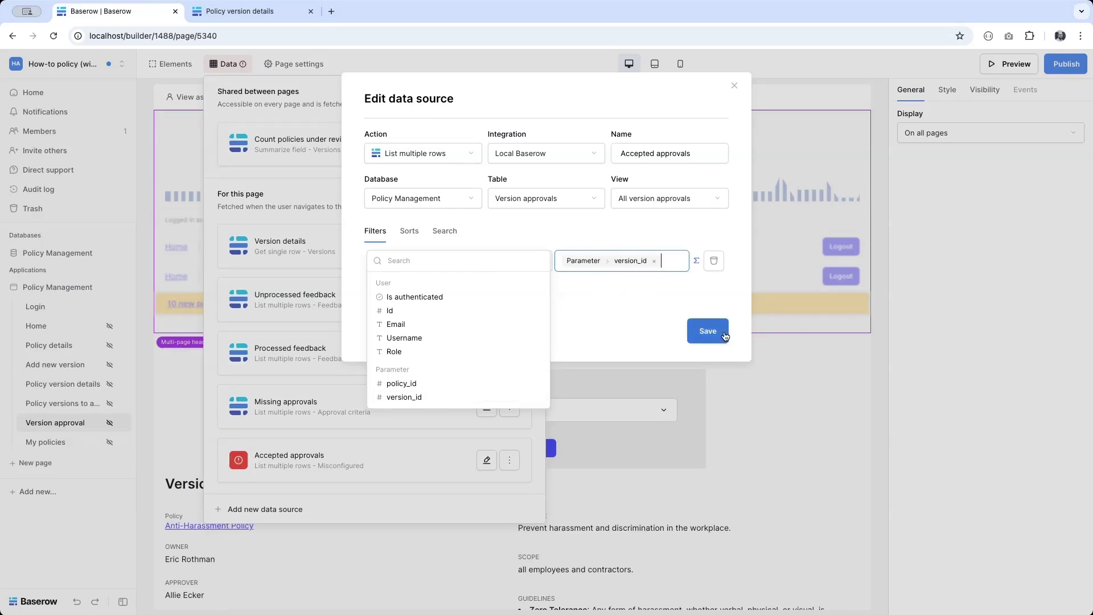
left_click(698, 333)
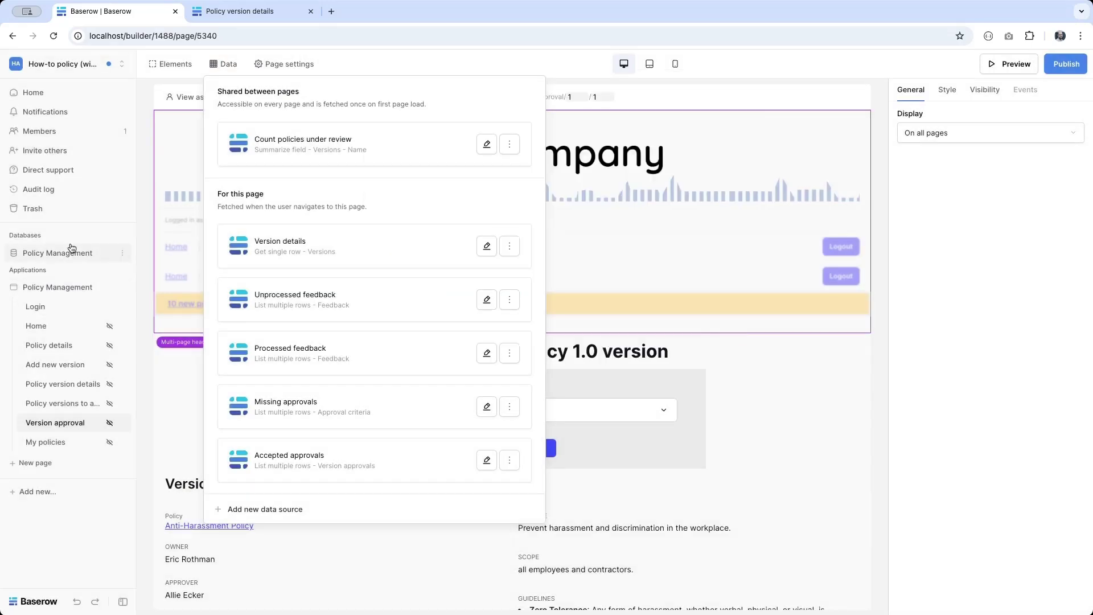
left_click(73, 253)
left_click(59, 388)
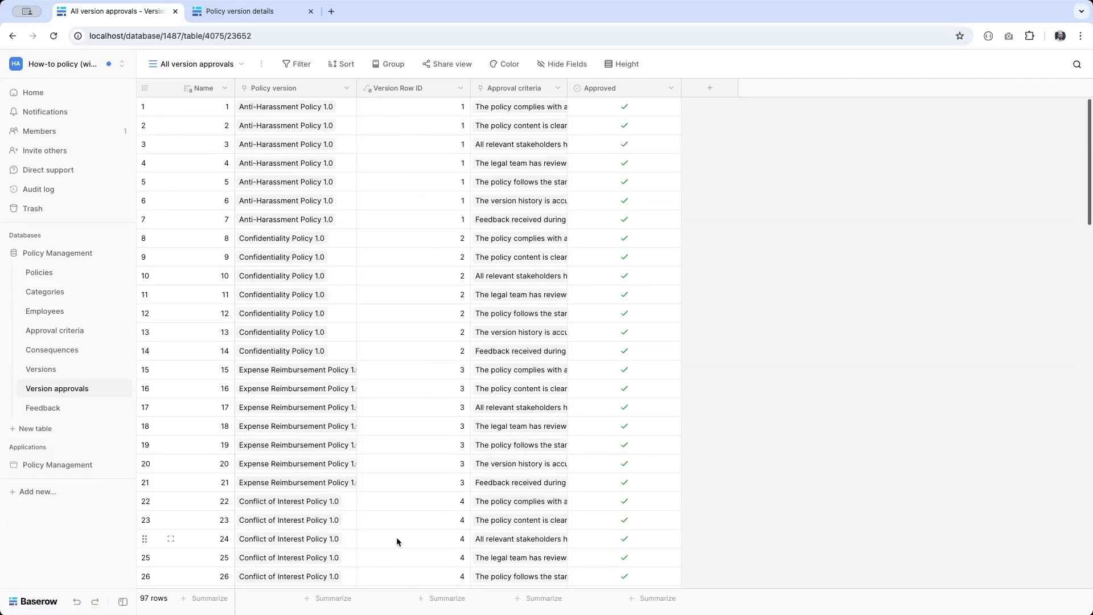
Step: Look over the Versions table, then reopen the Version approval page in the builder
scroll(397, 541, "down", 20)
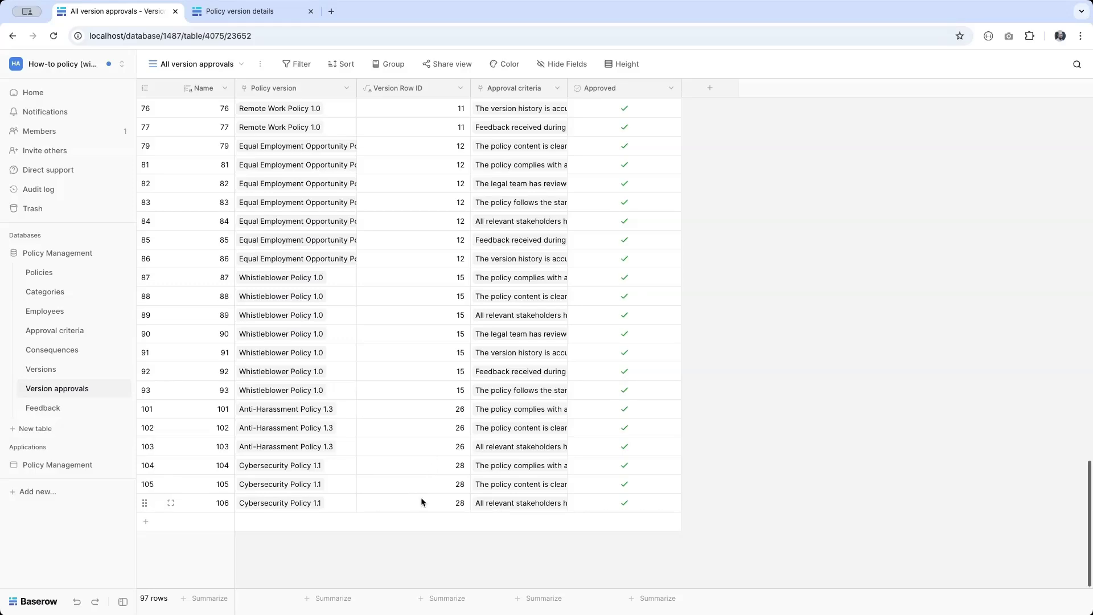
left_click(55, 370)
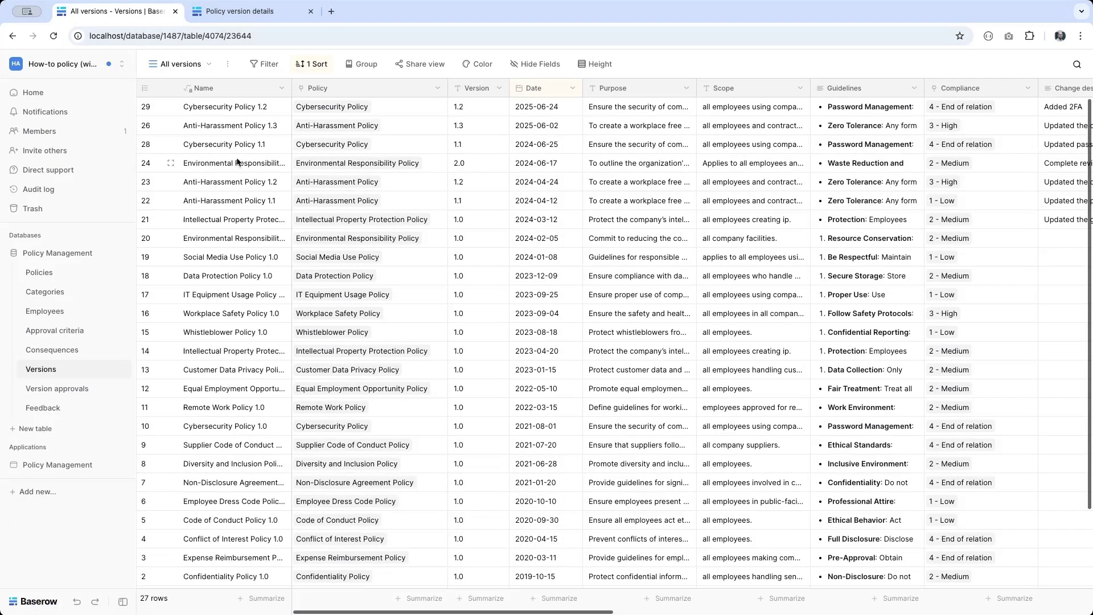
left_click(57, 465)
left_click(56, 422)
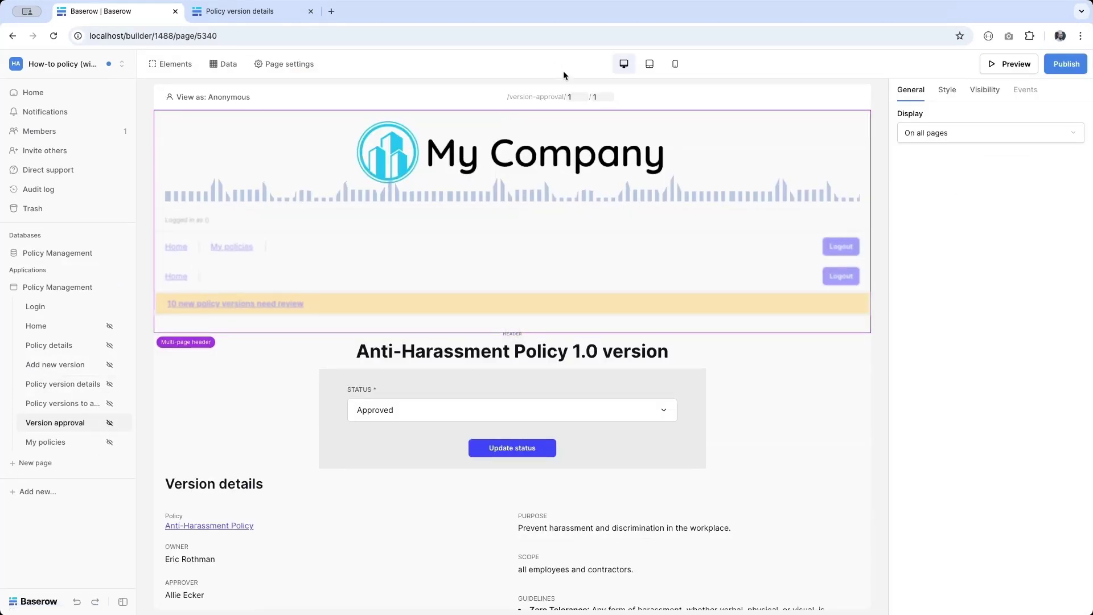
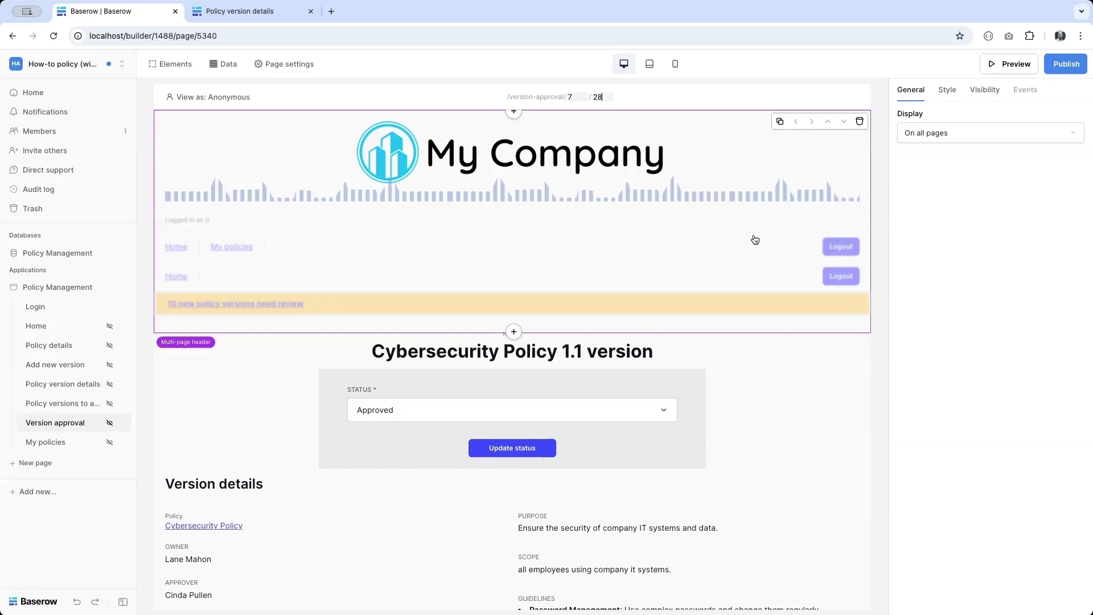
Step: Insert a table under the Checked approvals heading, fed by the Accepted approvals data source
scroll(695, 408, "down", 10)
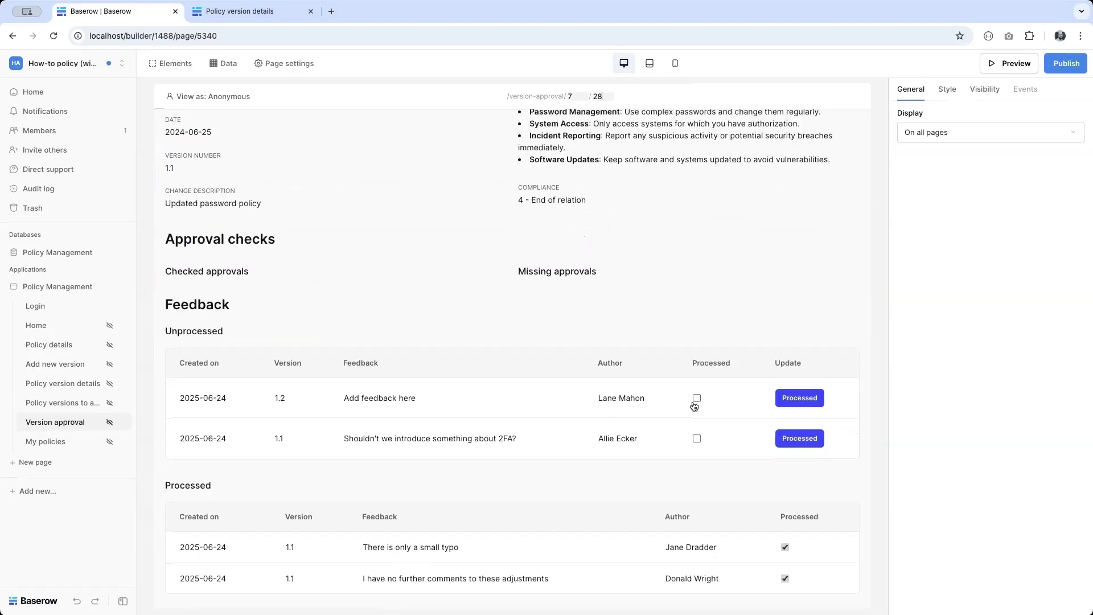
left_click(203, 272)
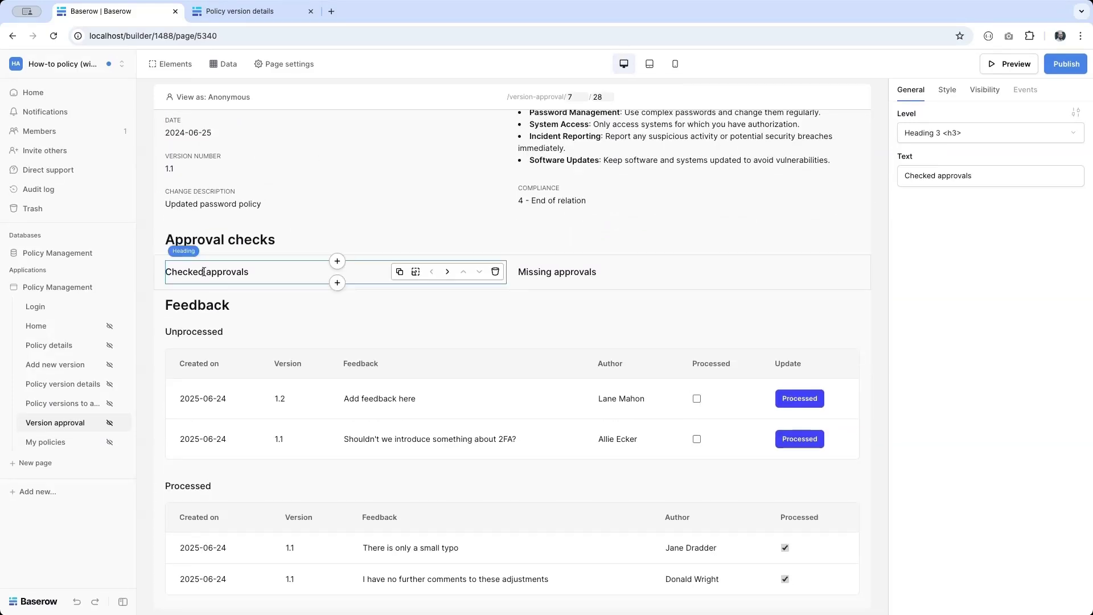
left_click(337, 283)
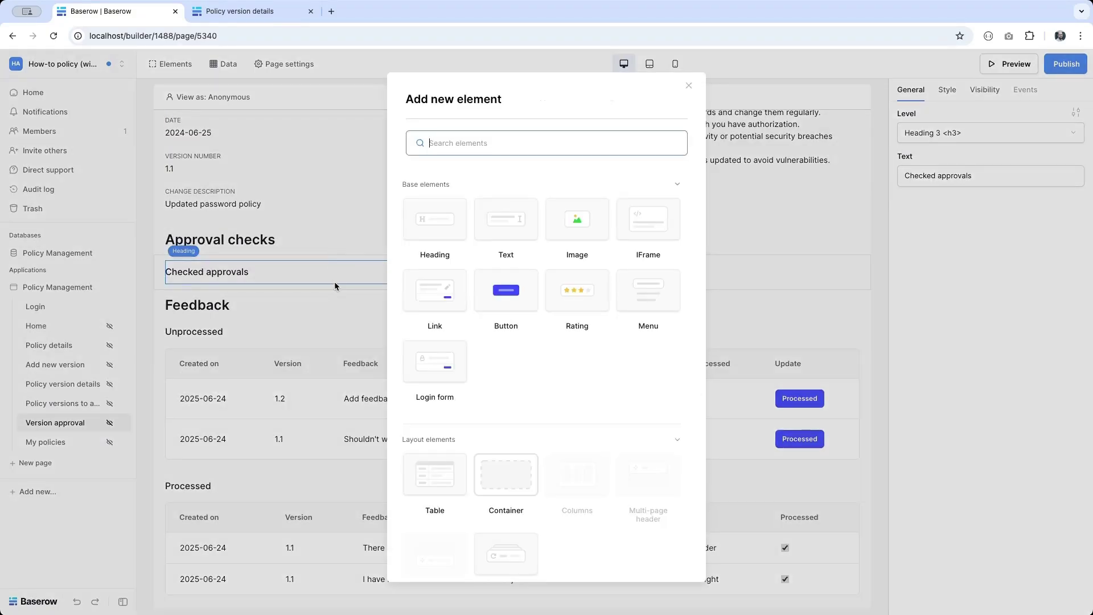
left_click(430, 496)
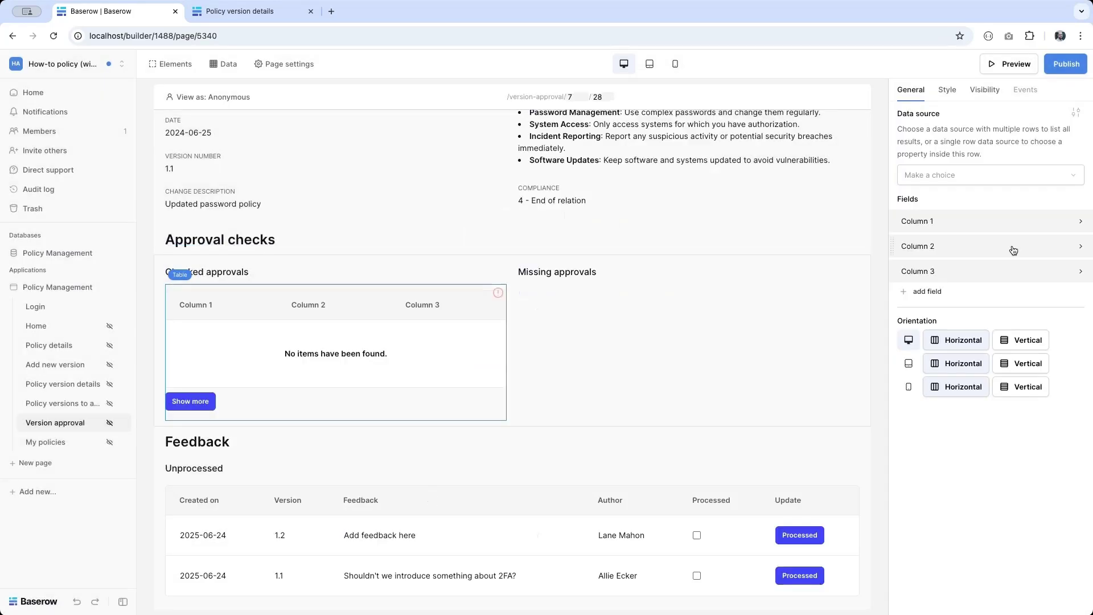
left_click(981, 183)
scroll(975, 229, "down", 1)
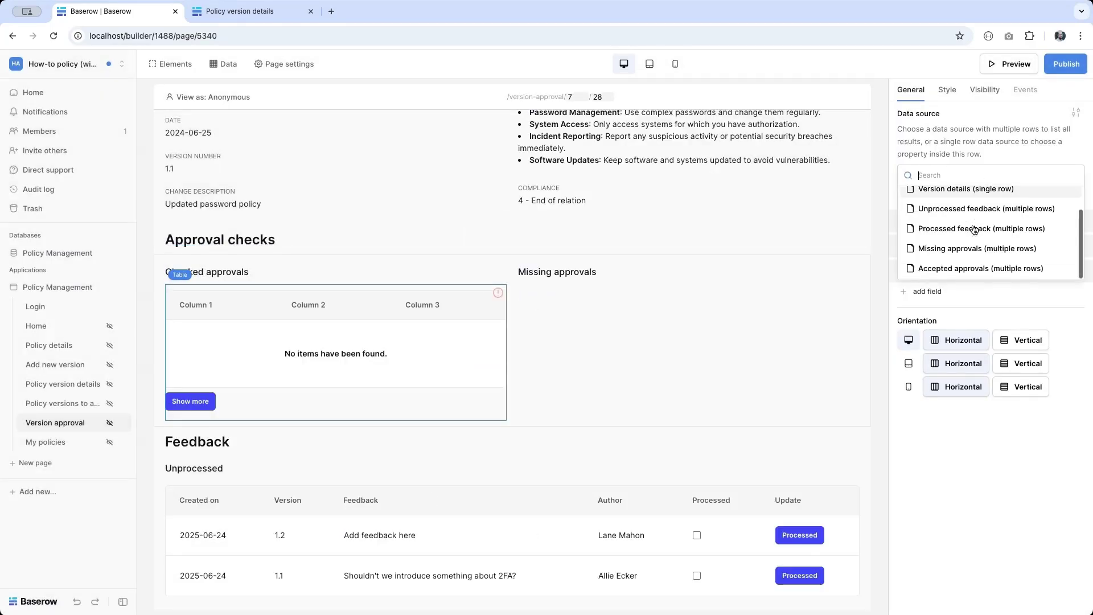
left_click(949, 268)
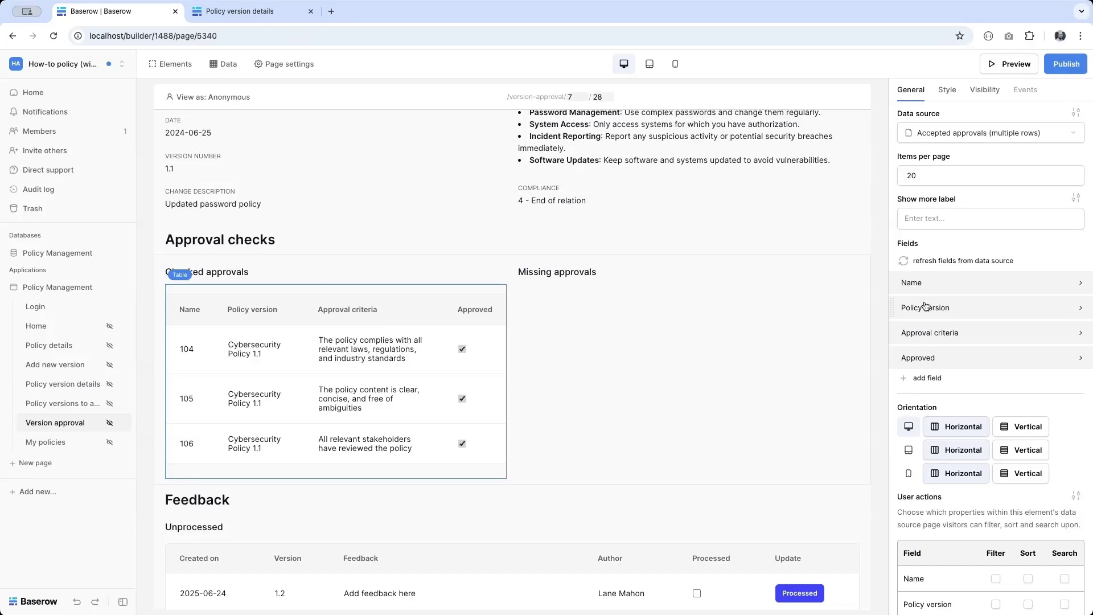
Step: Remove the Policy version, Name and Approved columns, leaving only Approval criteria
left_click(1051, 317)
left_click(1067, 344)
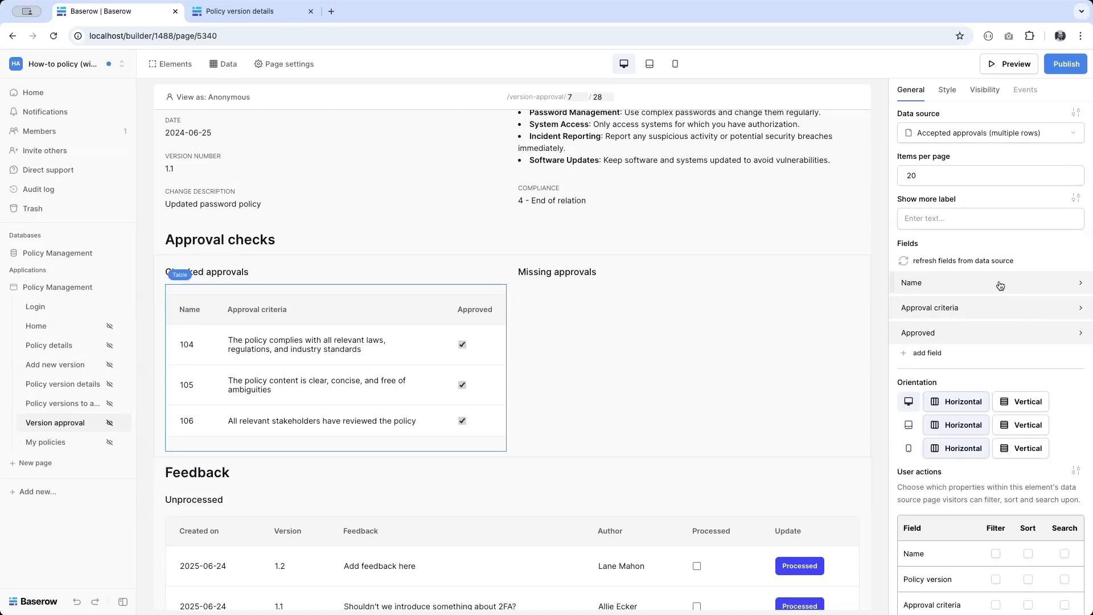
left_click(1005, 288)
left_click(1067, 315)
left_click(1025, 310)
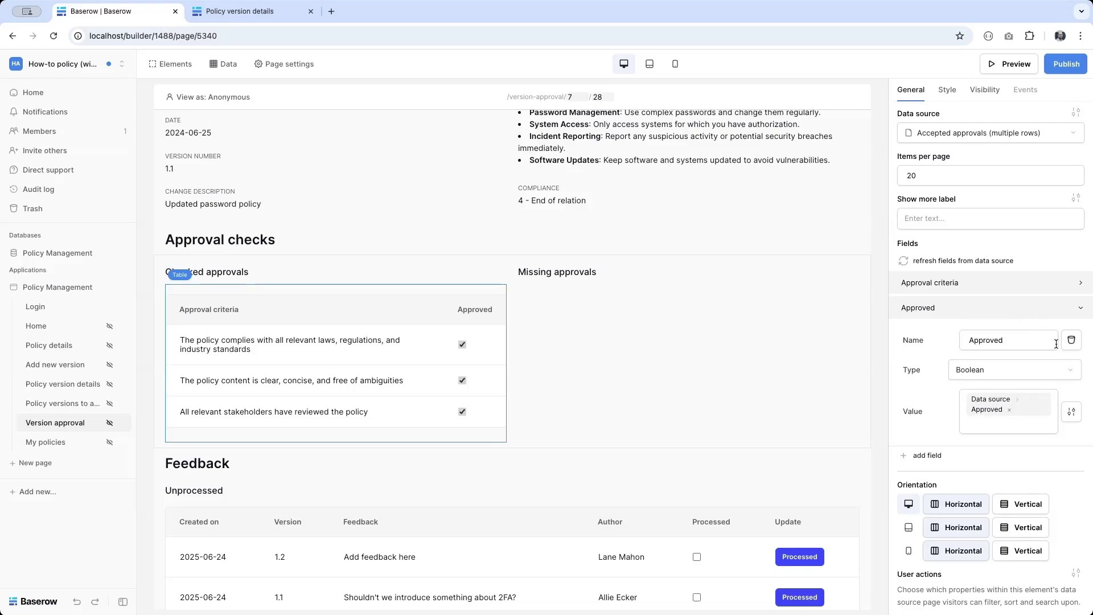
left_click(1069, 340)
left_click(607, 291)
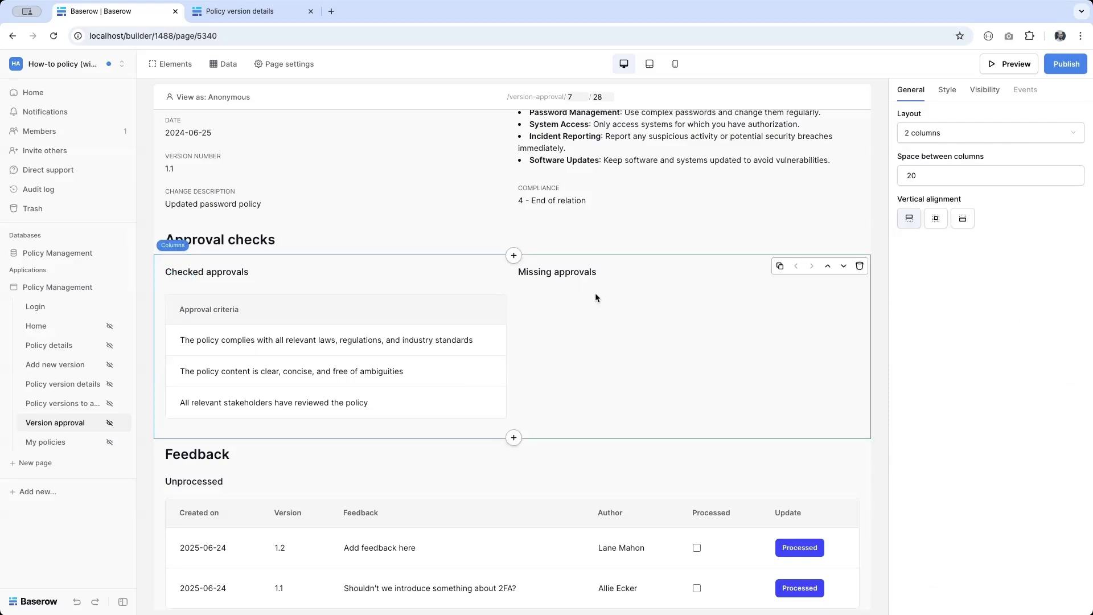
left_click(568, 273)
Step: Insert a table under the Missing approvals heading, fed by the Missing approvals data source
left_click(691, 283)
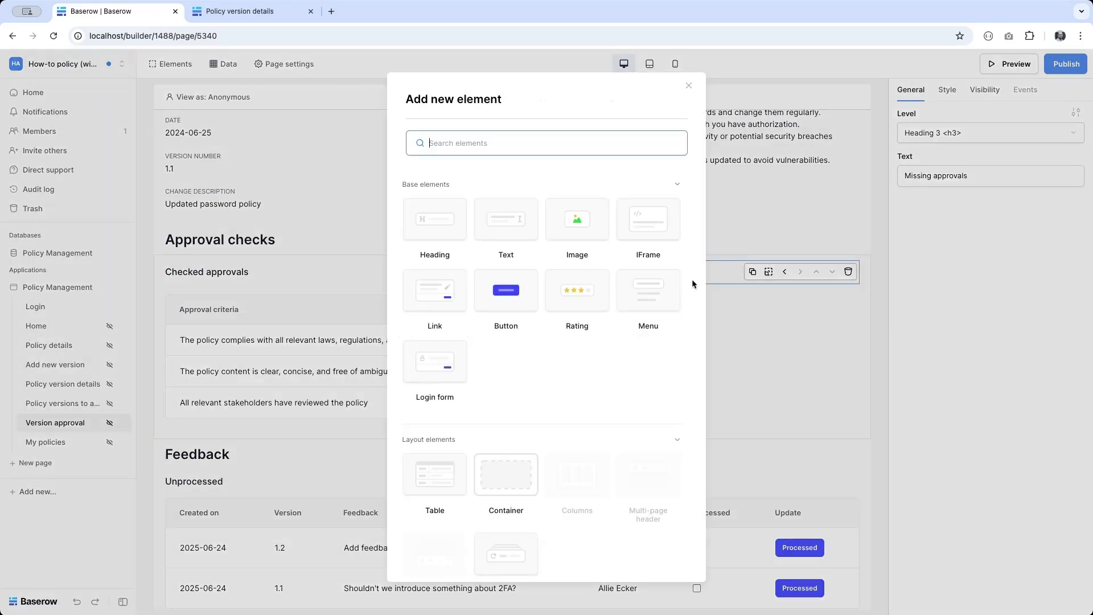
left_click(430, 459)
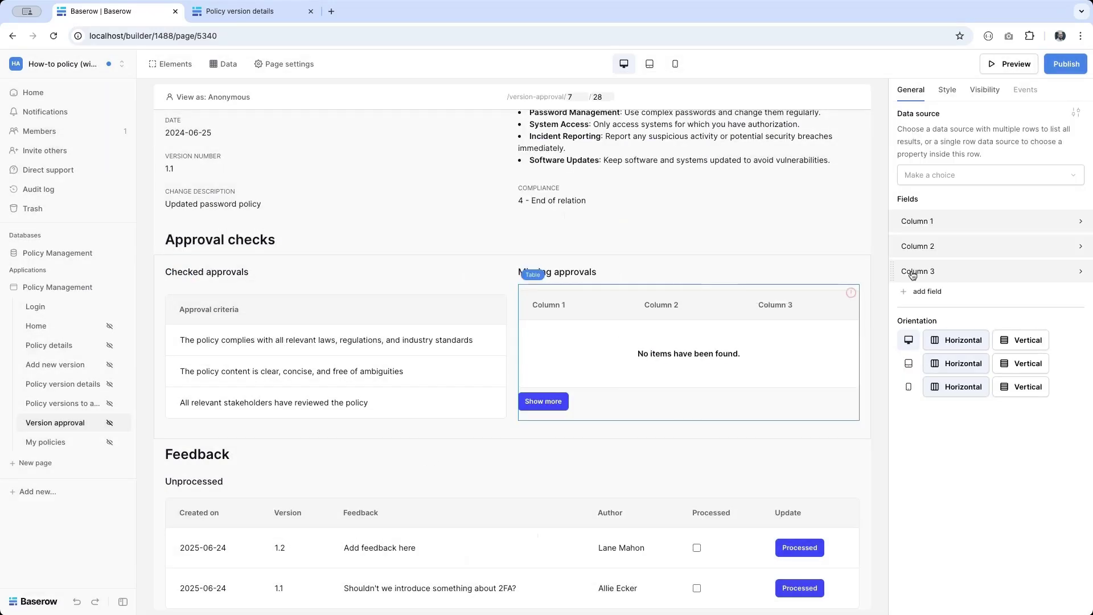
left_click(931, 171)
scroll(940, 227, "down", 1)
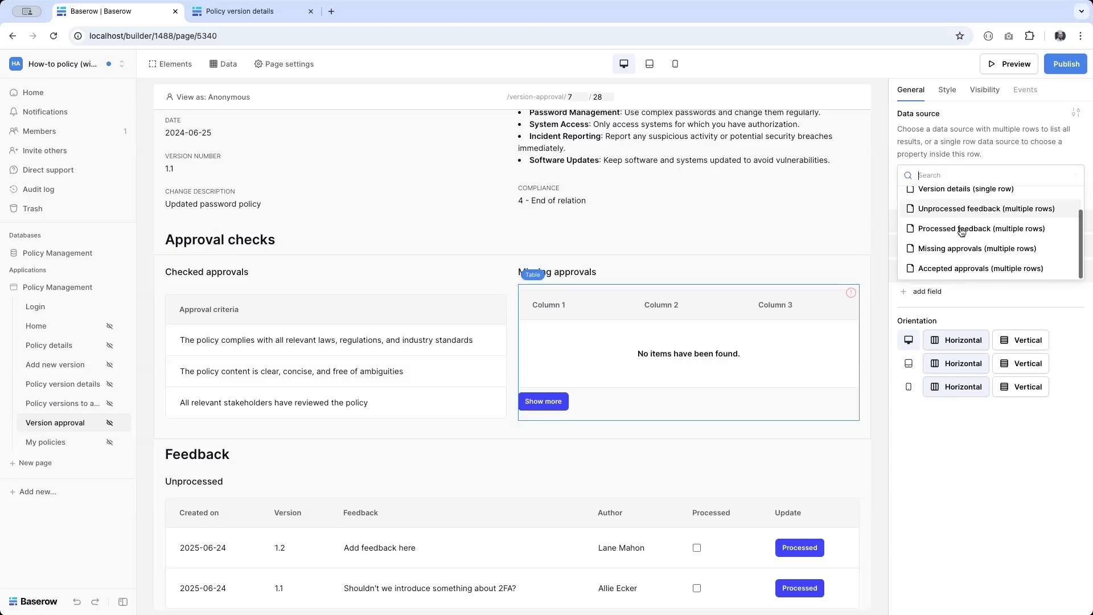
left_click(947, 248)
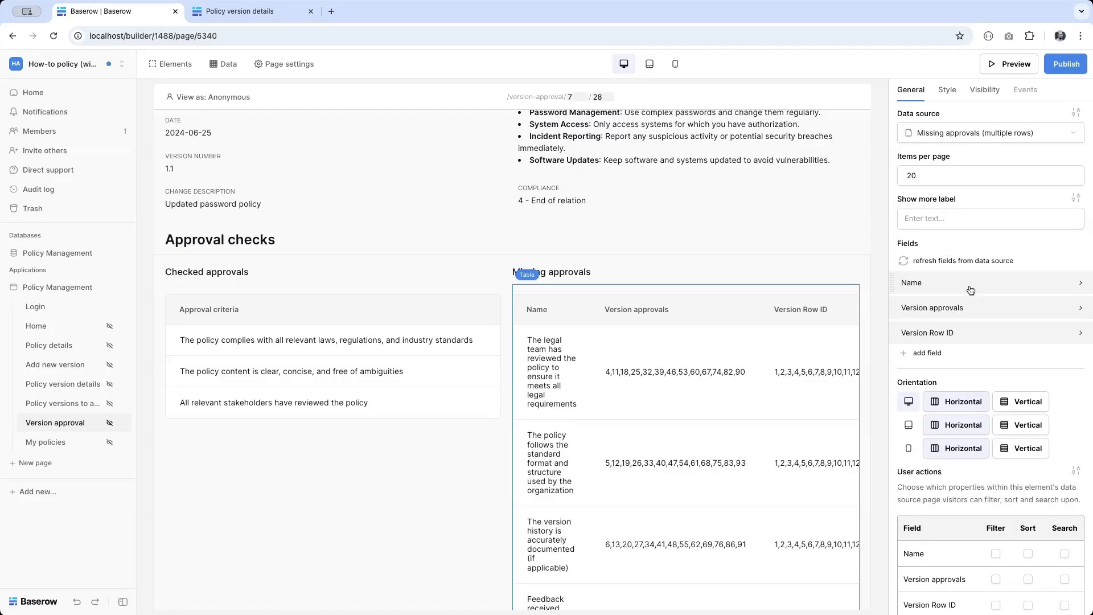
Step: Remove the Version approvals and Version Row ID columns so only Name remains
left_click(971, 310)
left_click(1079, 348)
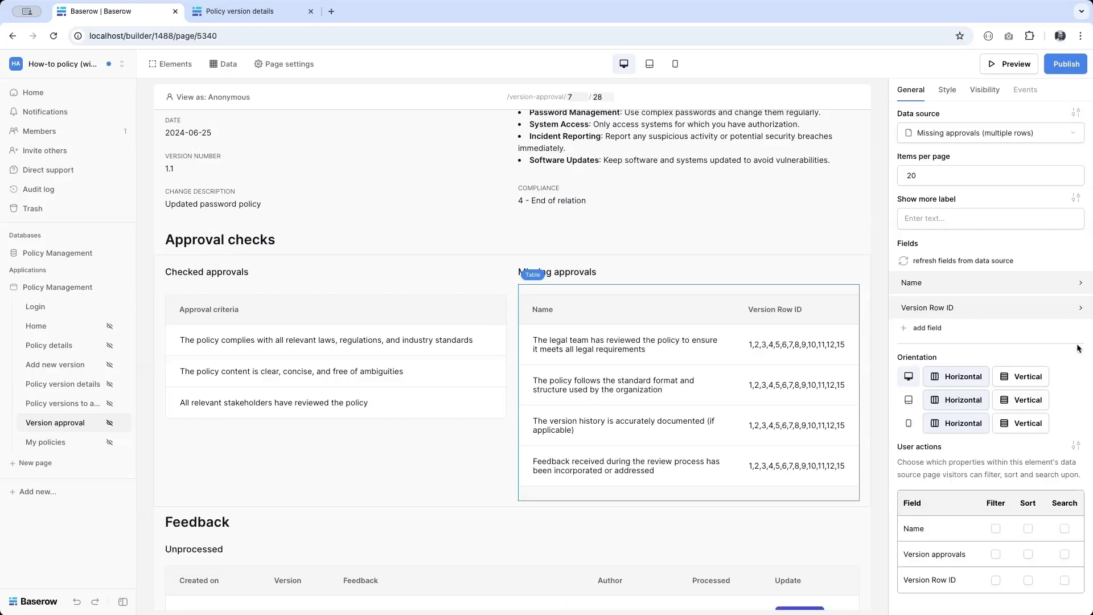
left_click(1032, 314)
left_click(1073, 339)
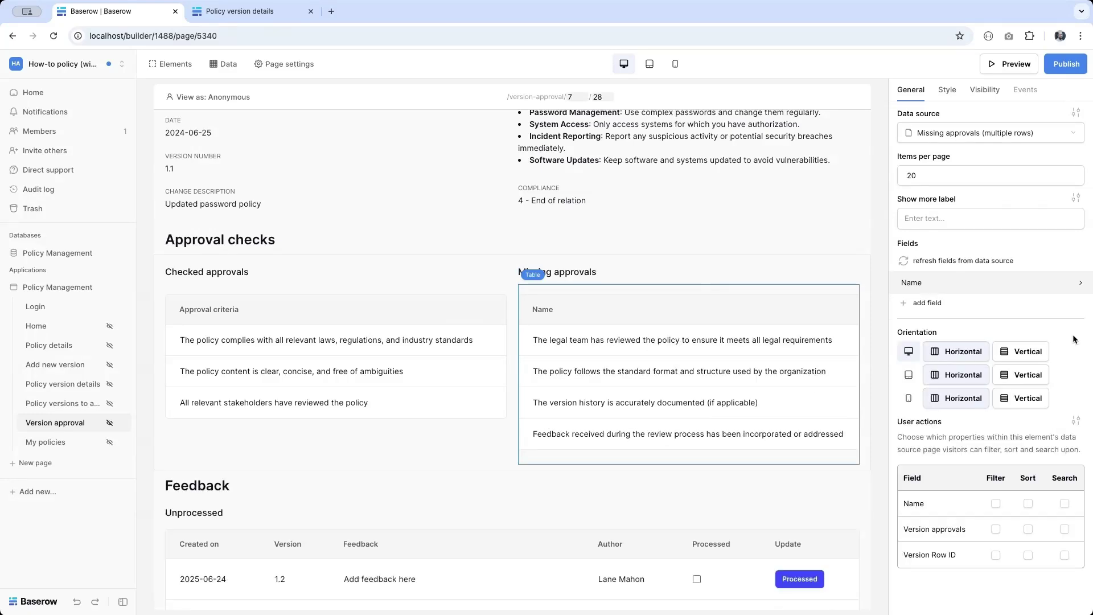
mouse_move(562, 369)
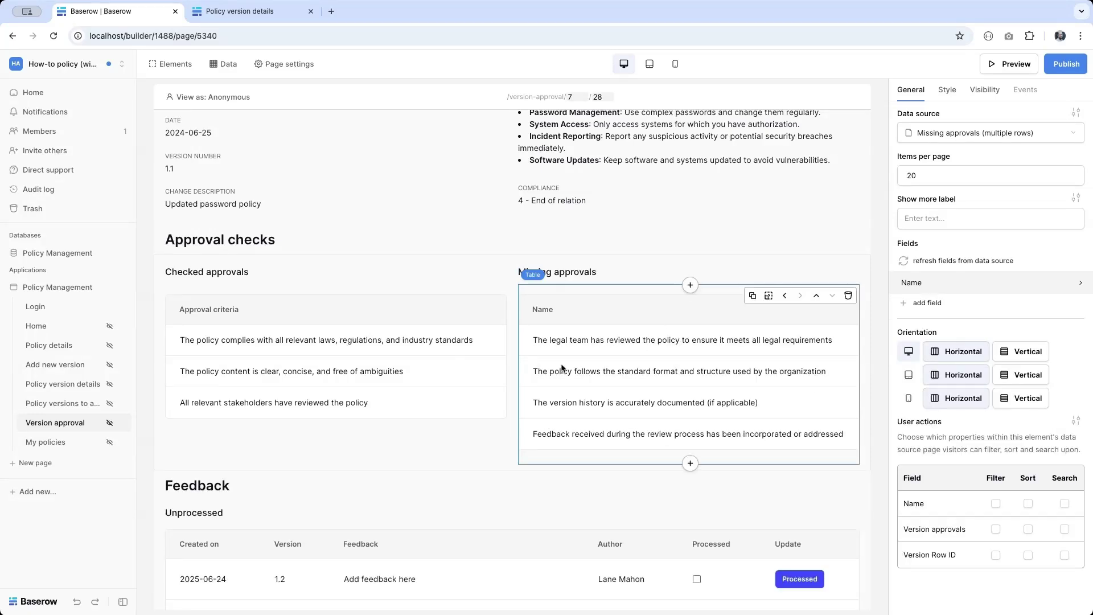
left_click(232, 377)
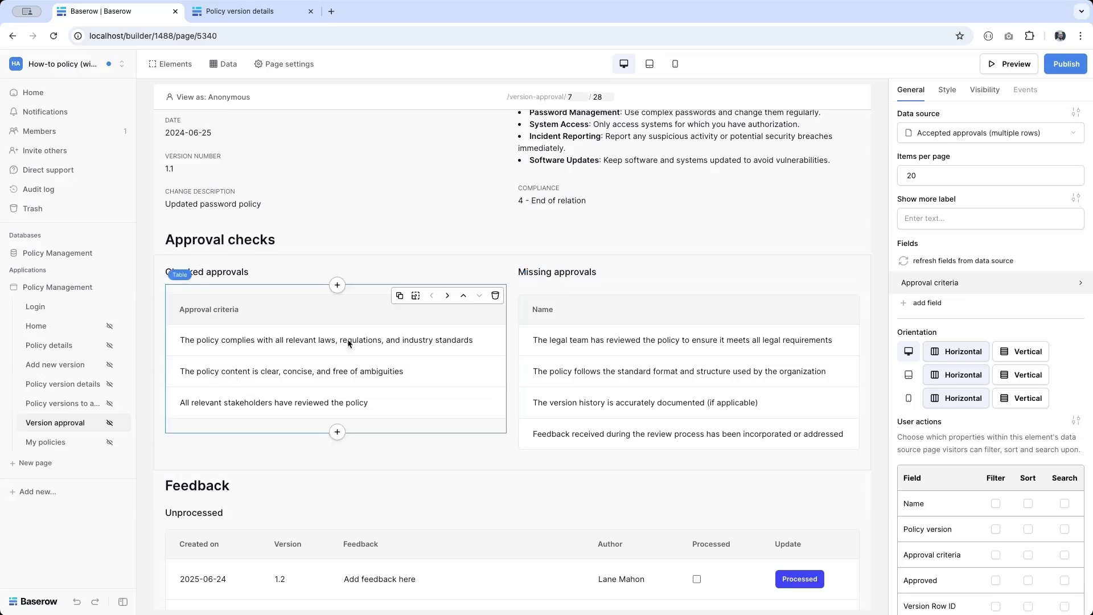
left_click(571, 370)
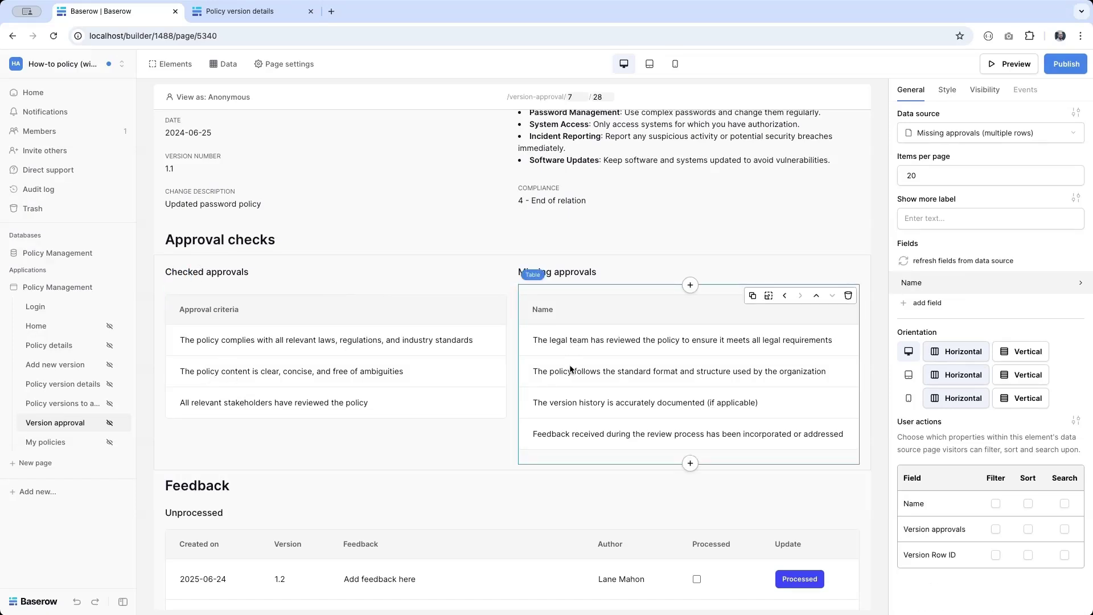
left_click(376, 368)
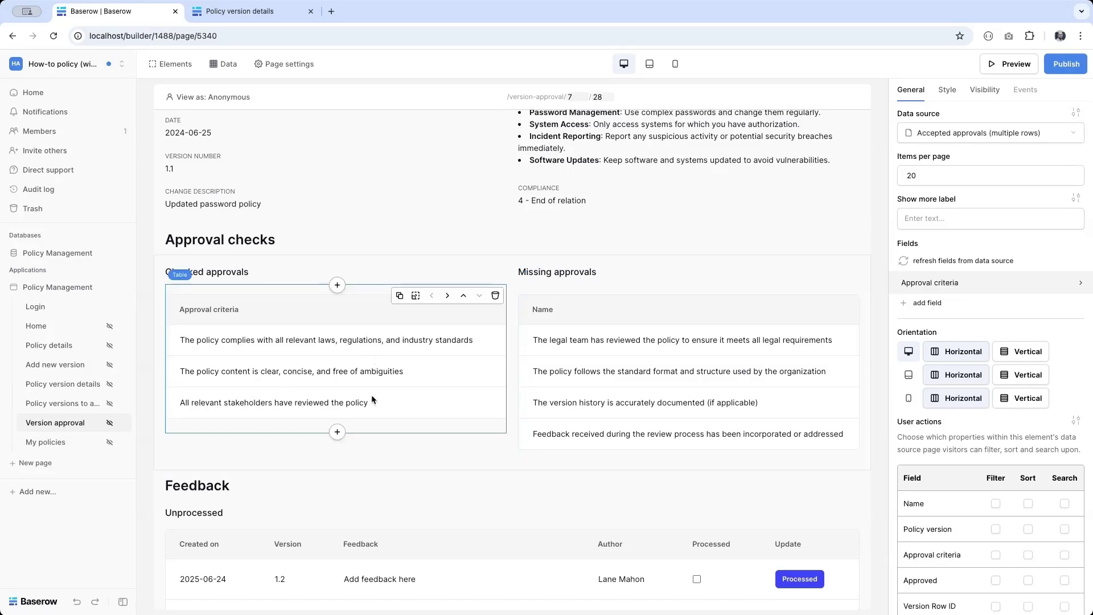
Step: Add a button column named Delete with the label '- DELETE' to the Checked approvals table
left_click(928, 302)
left_click(946, 309)
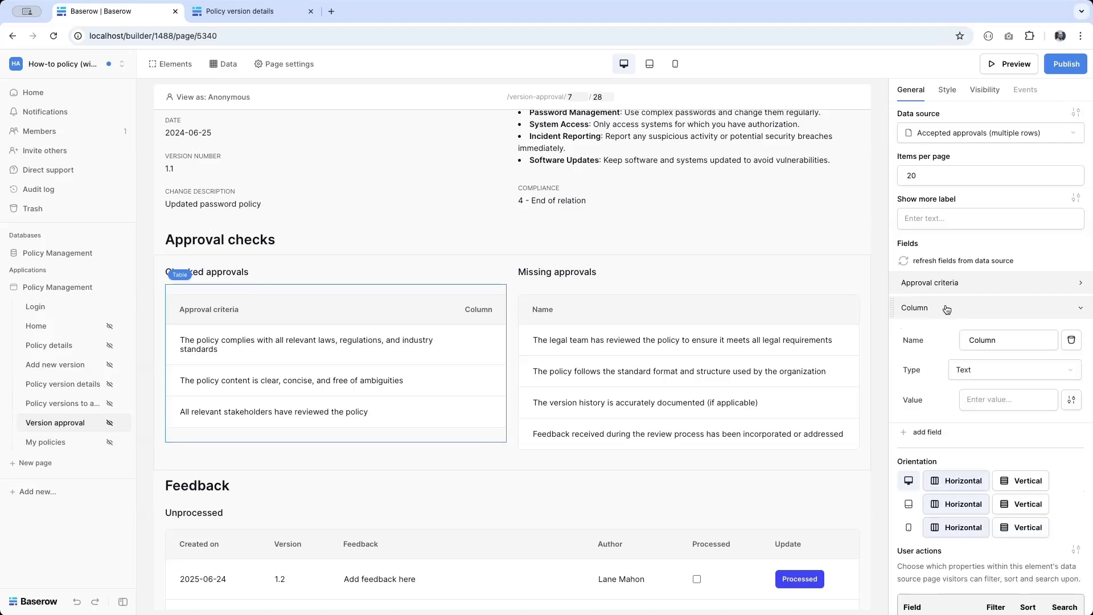
double_click(983, 340)
type("Delete")
left_click(976, 374)
left_click(967, 444)
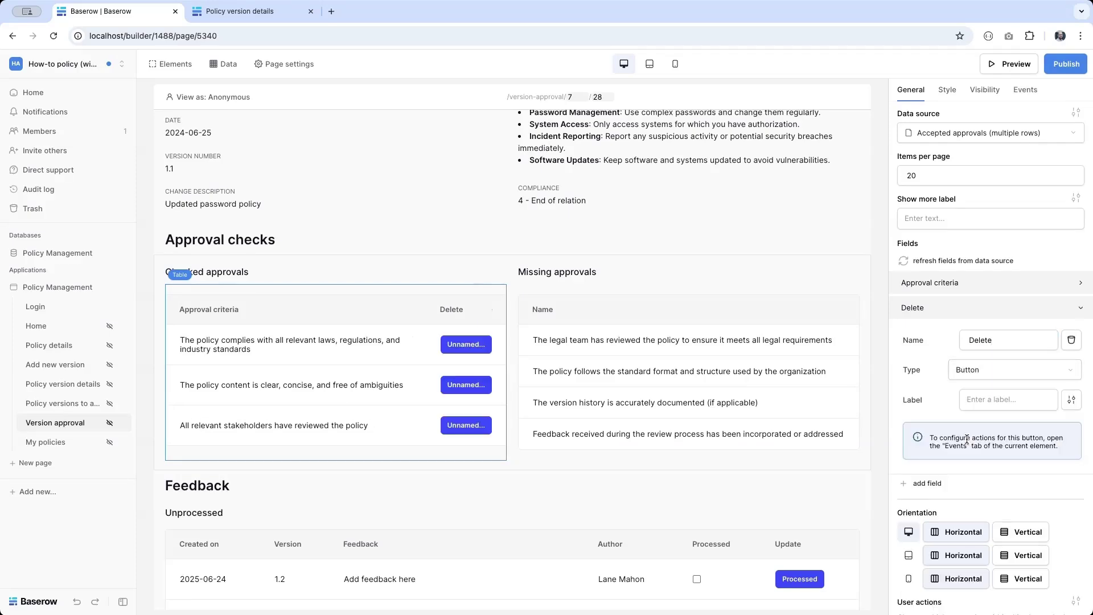
left_click(993, 402)
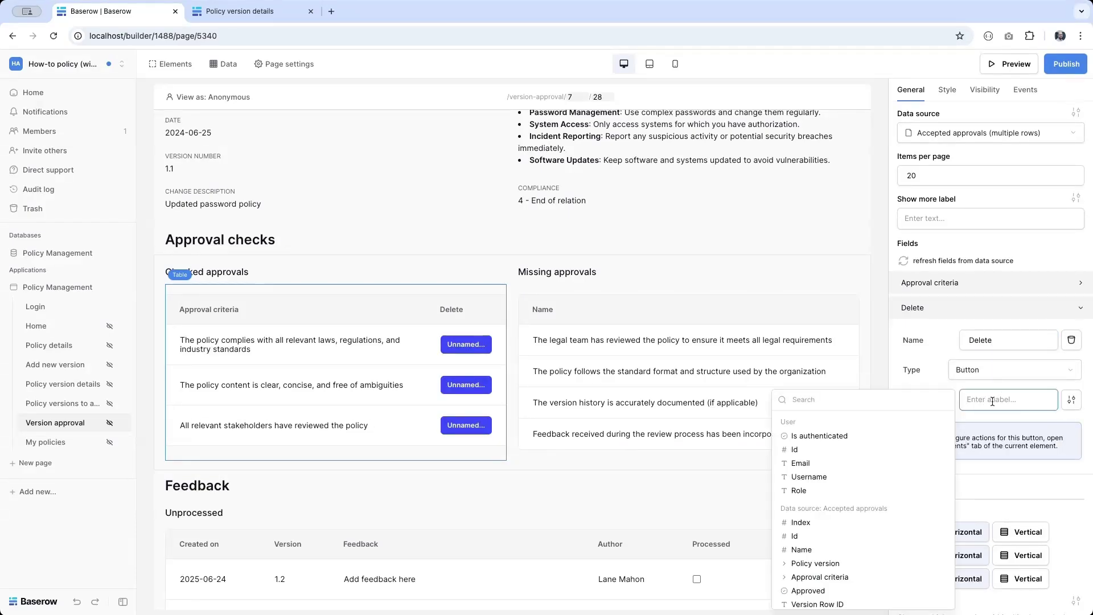
type("- DEL")
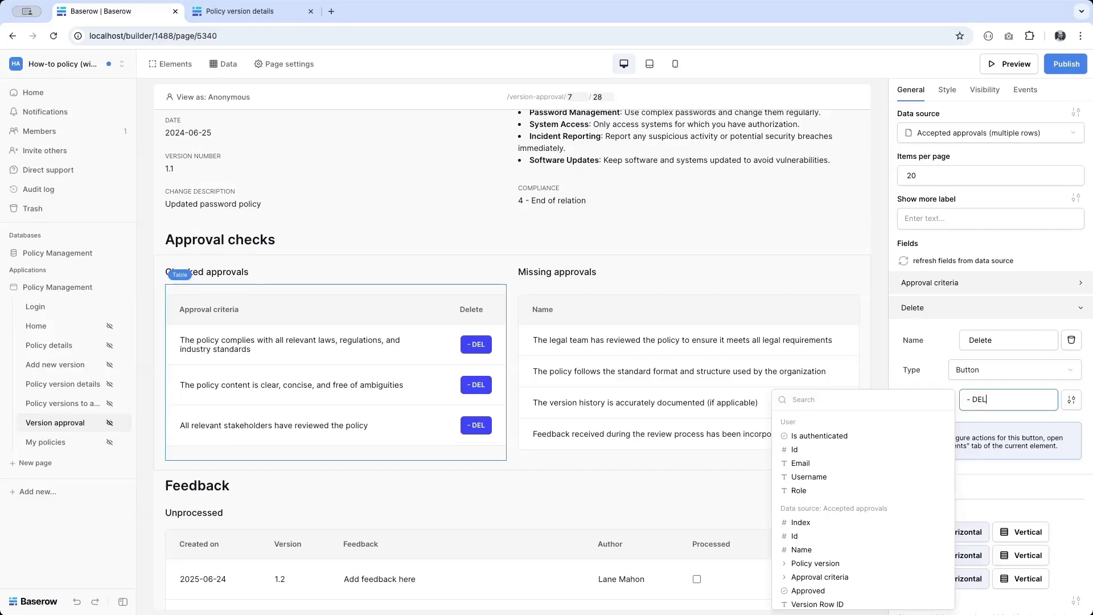
type("ETE")
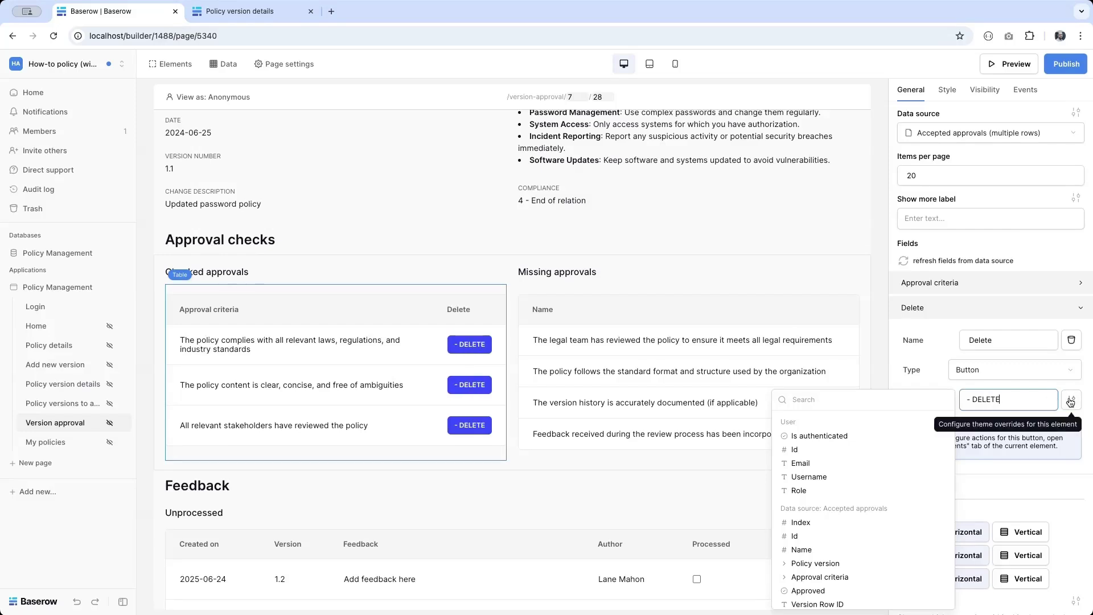
left_click(1071, 400)
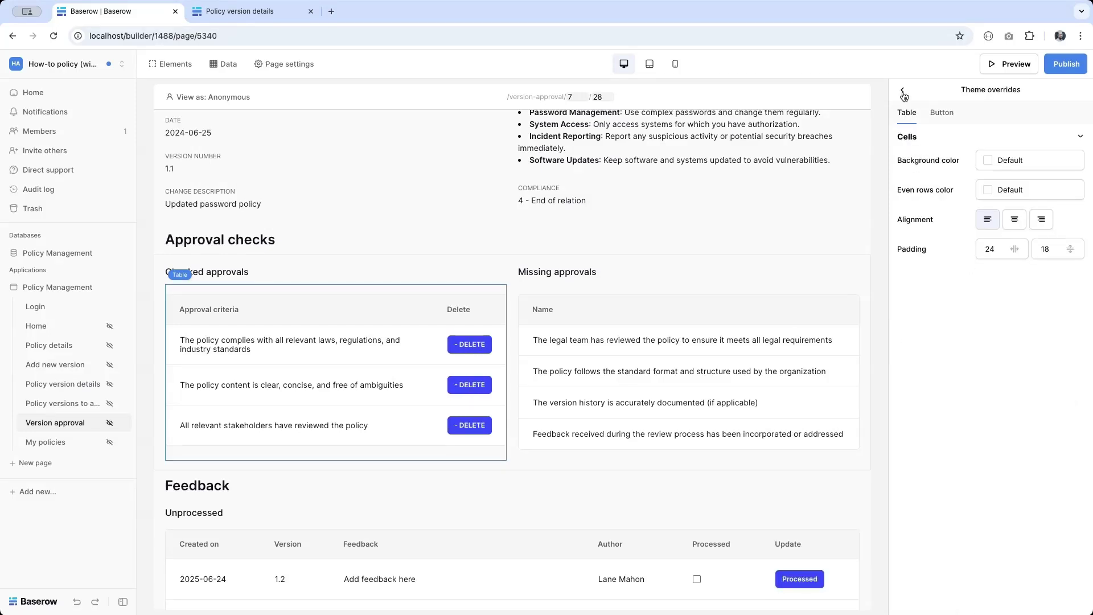
Step: Set the Delete buttons' default background colour to Error
left_click(903, 90)
left_click(1069, 401)
left_click(943, 117)
left_click(1015, 383)
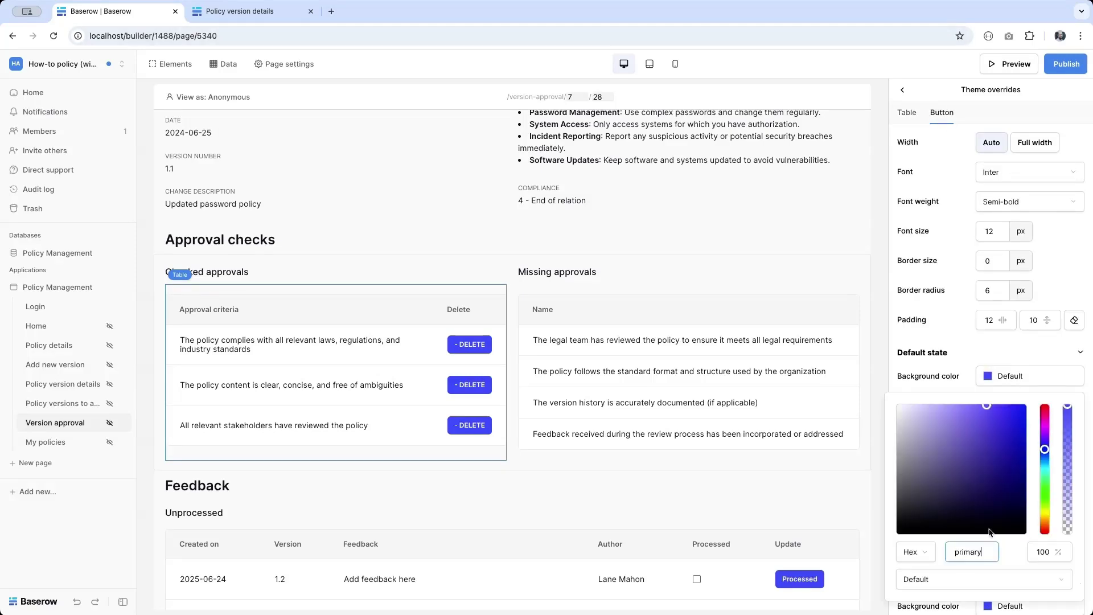
left_click(981, 585)
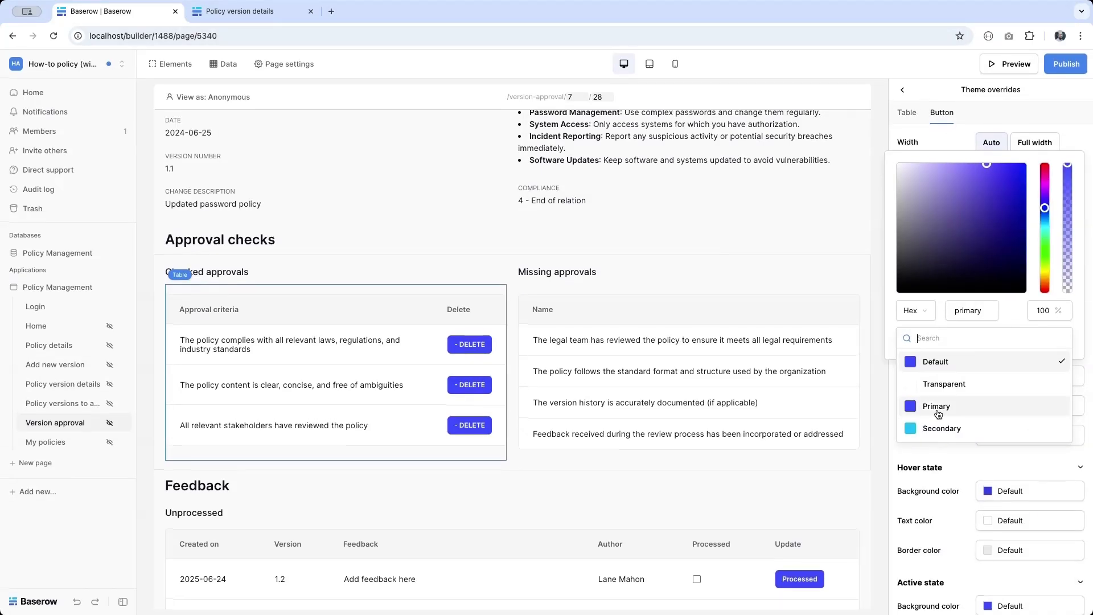
scroll(929, 385, "down", 4)
left_click(929, 385)
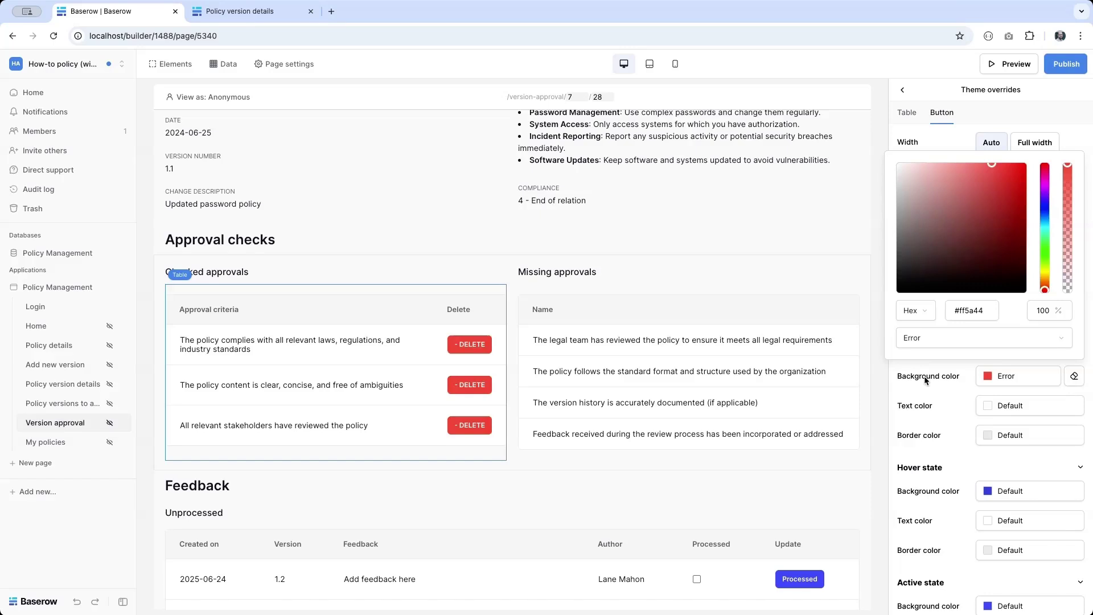
Step: Make the Delete buttons' hover and pressed backgrounds Error red as well
left_click(1011, 490)
left_click(980, 455)
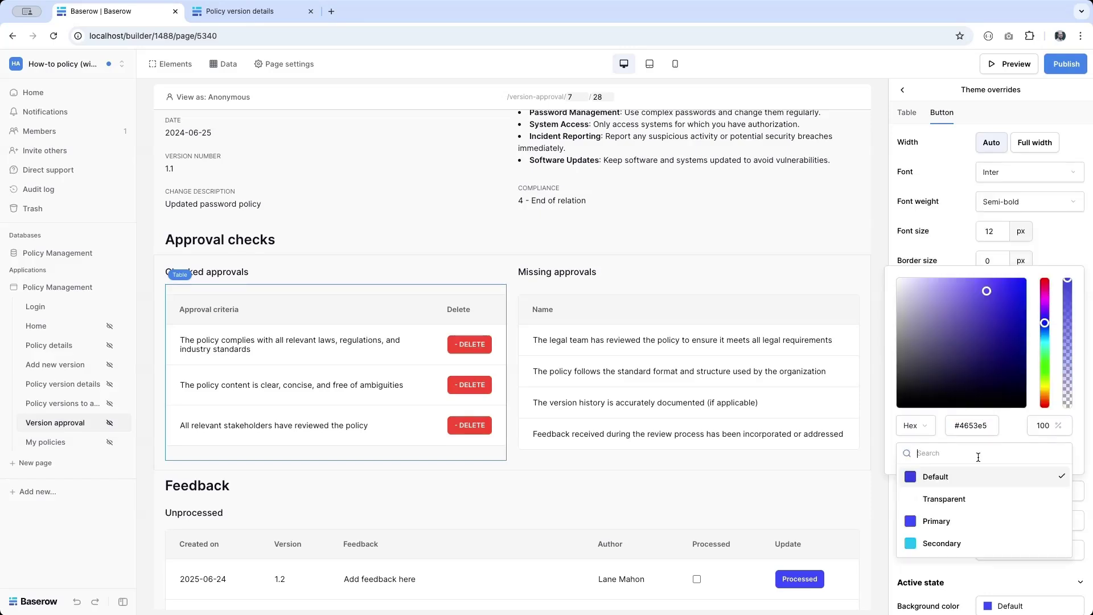
scroll(945, 478, "down", 5)
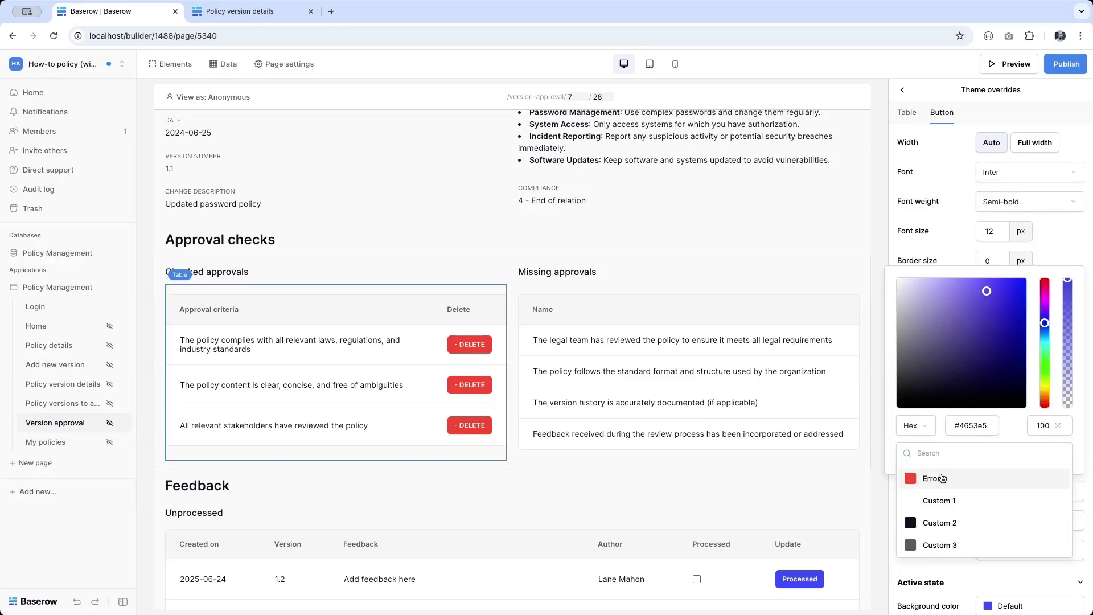
left_click(945, 480)
scroll(1009, 598, "down", 2)
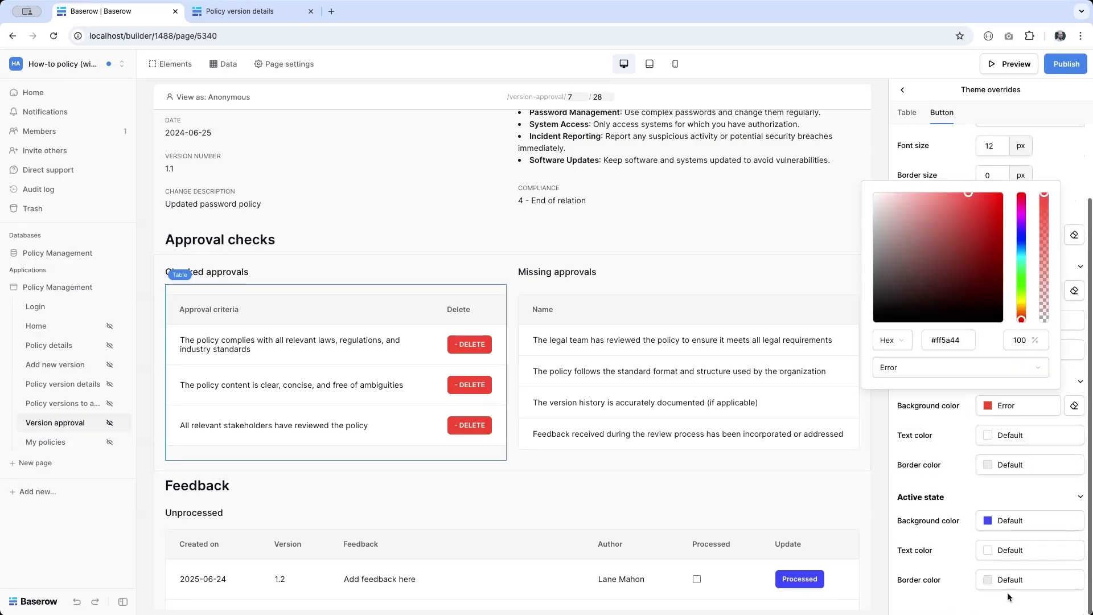
left_click(1001, 521)
left_click(968, 483)
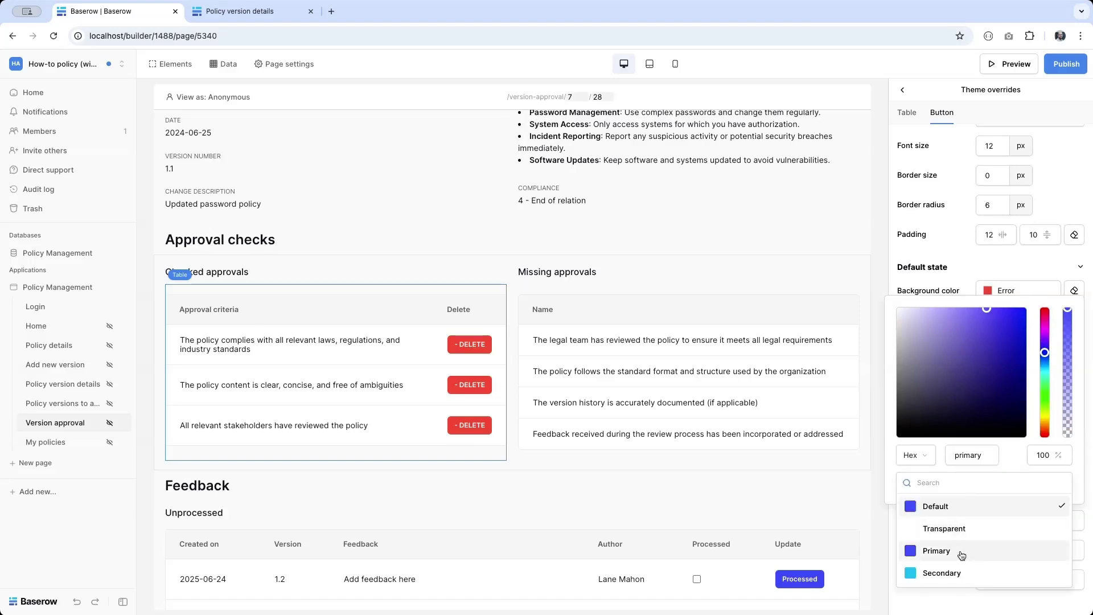
scroll(959, 554, "down", 5)
left_click(924, 504)
left_click(935, 605)
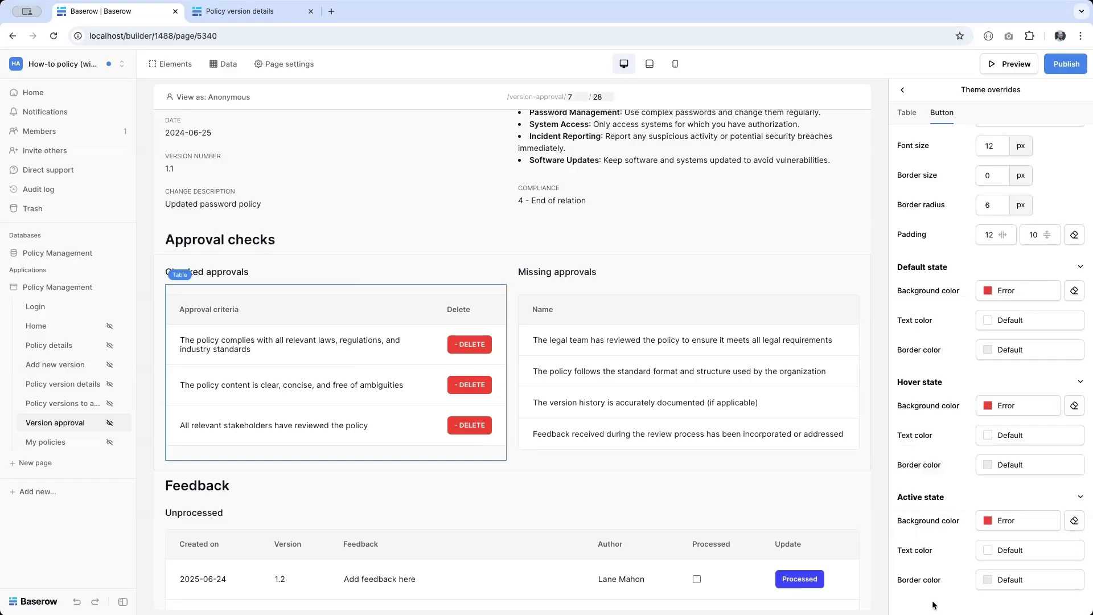
Step: Add a button column named Add to the Missing approvals table
left_click(610, 374)
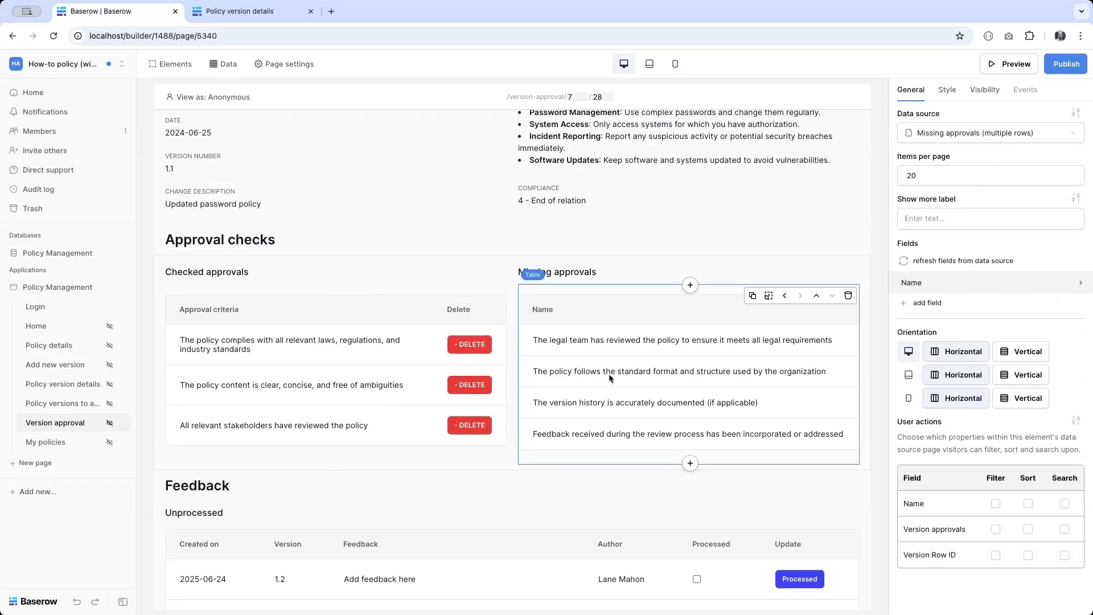
left_click(922, 302)
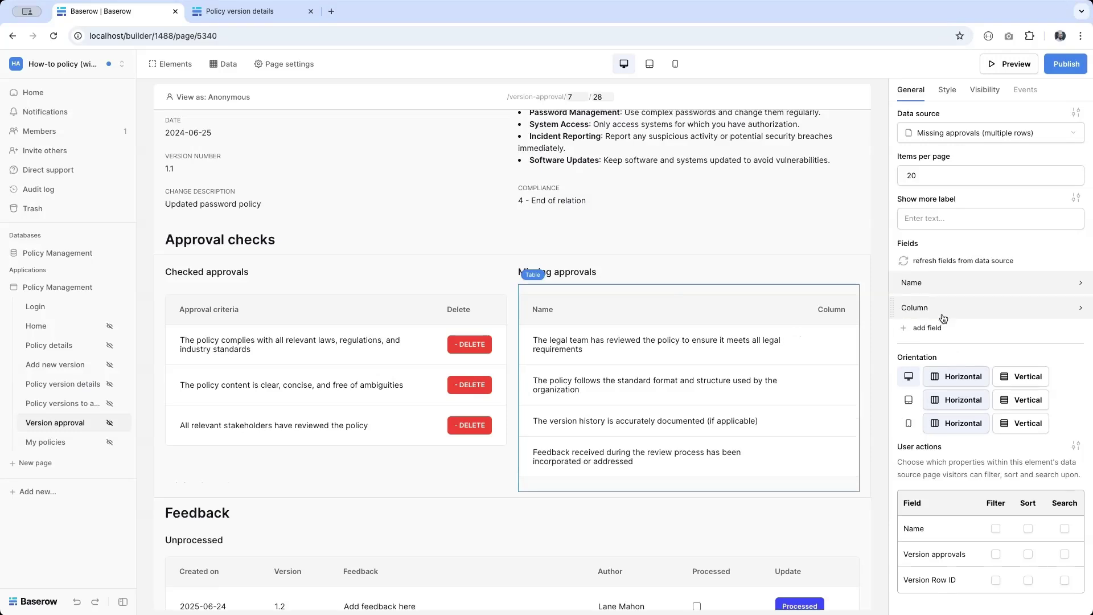
left_click(929, 308)
double_click(1002, 332)
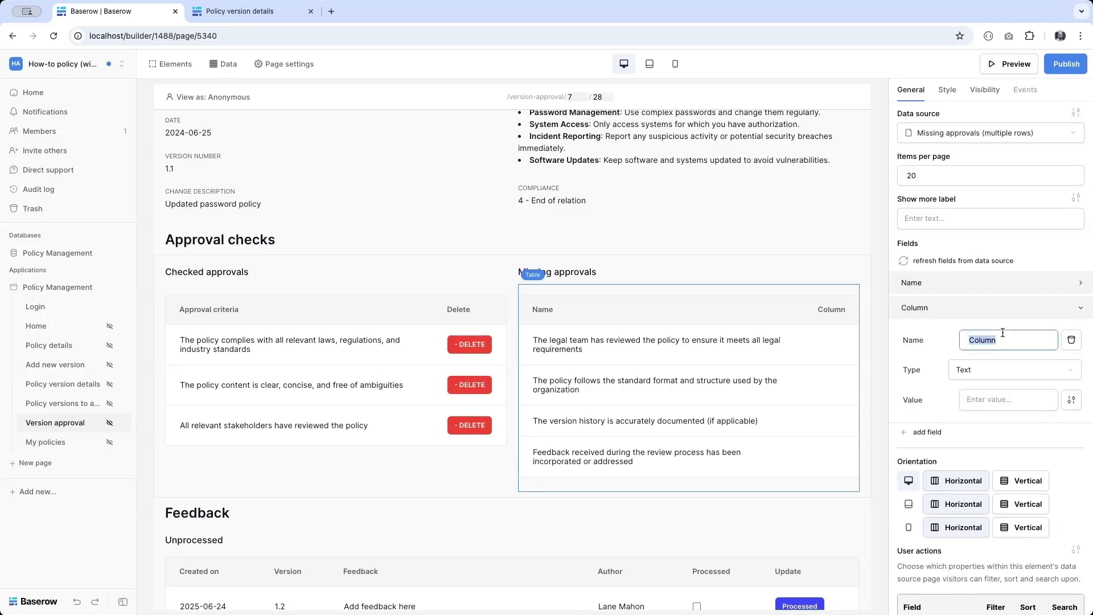
type("Add")
left_click(975, 376)
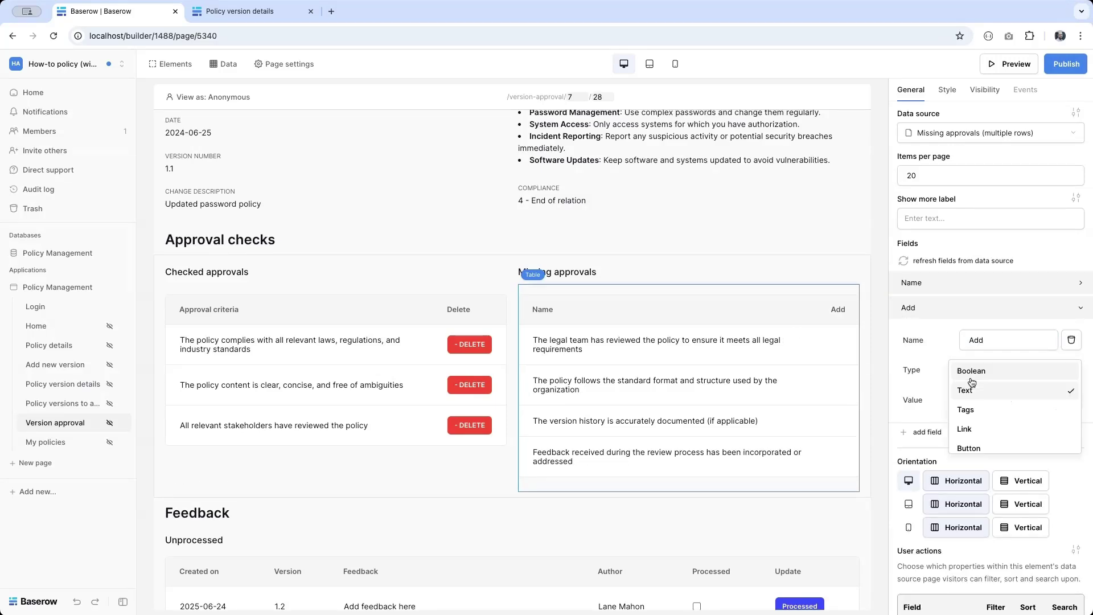
left_click(968, 446)
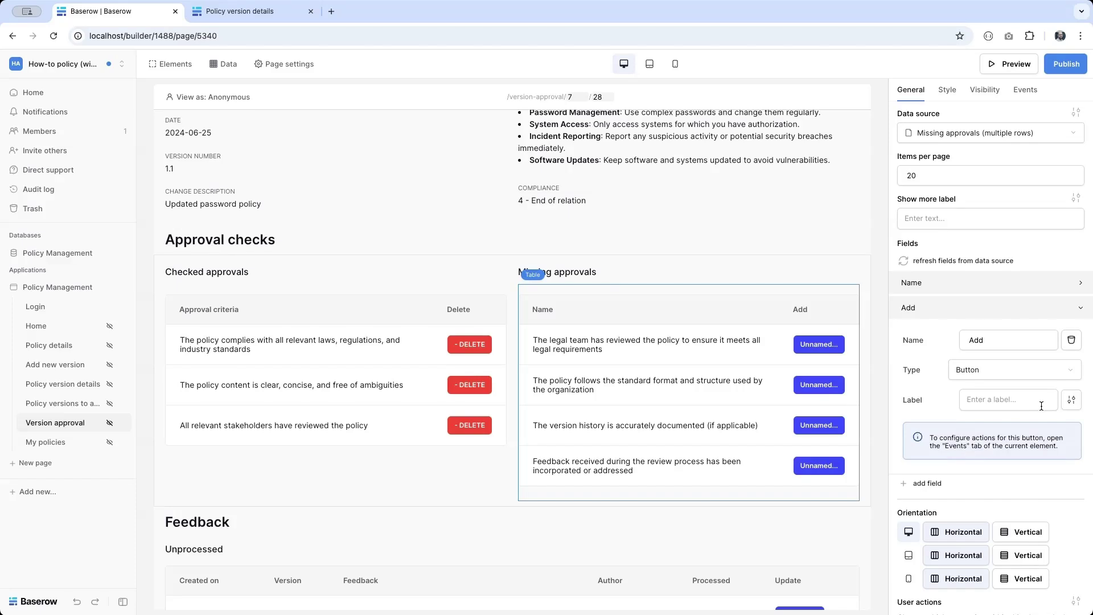
left_click(1006, 402)
Step: Label the buttons '+ ADD' and set their default background to Success green
type("+ ADD")
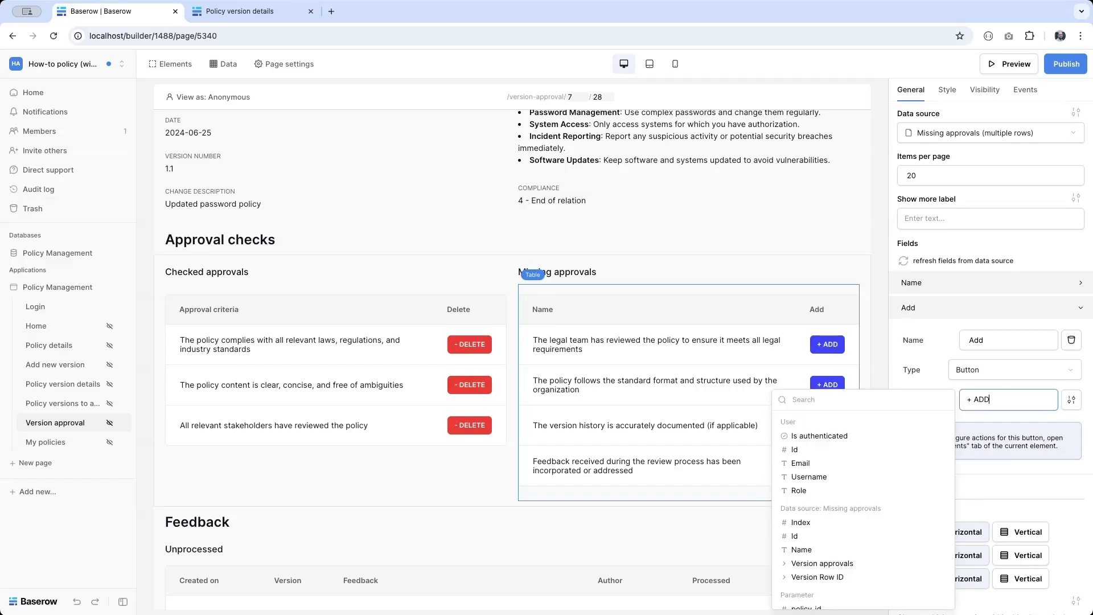
left_click(1073, 400)
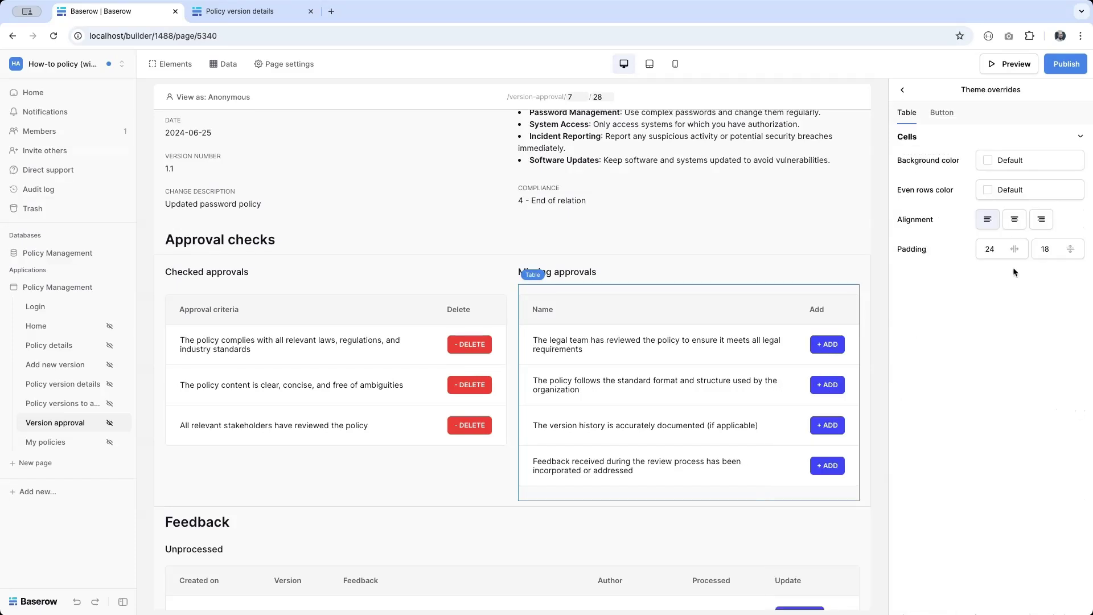
left_click(942, 113)
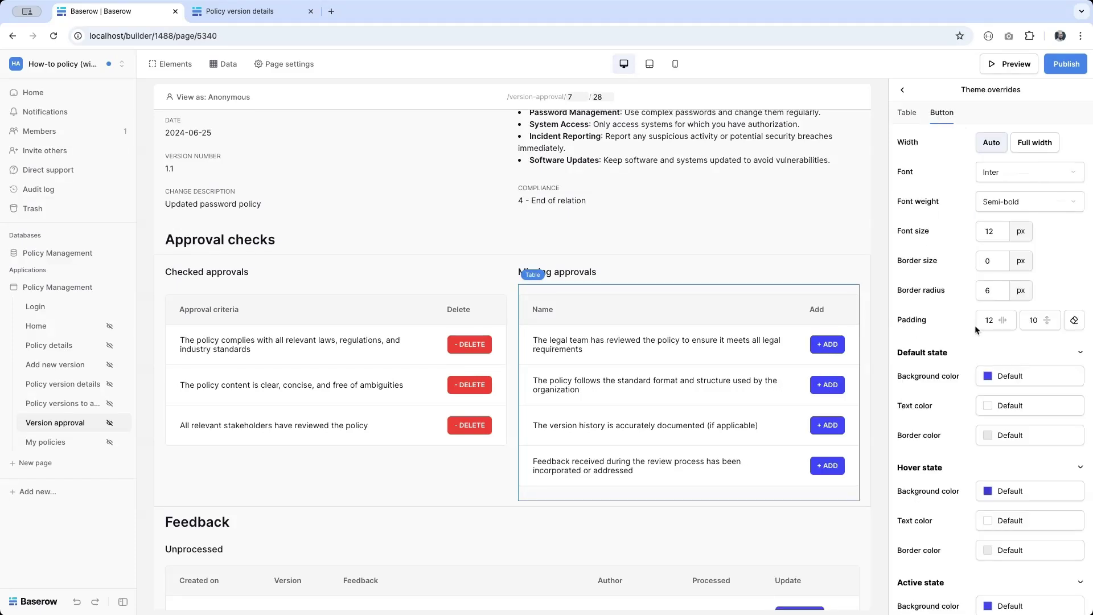
left_click(994, 374)
left_click(963, 586)
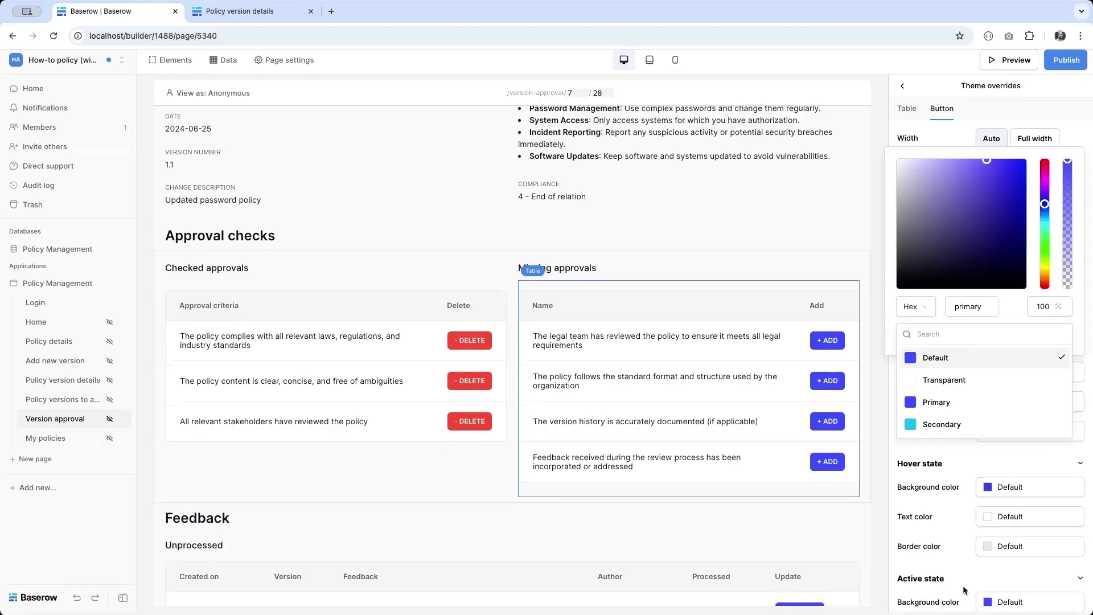
scroll(934, 392, "down", 3)
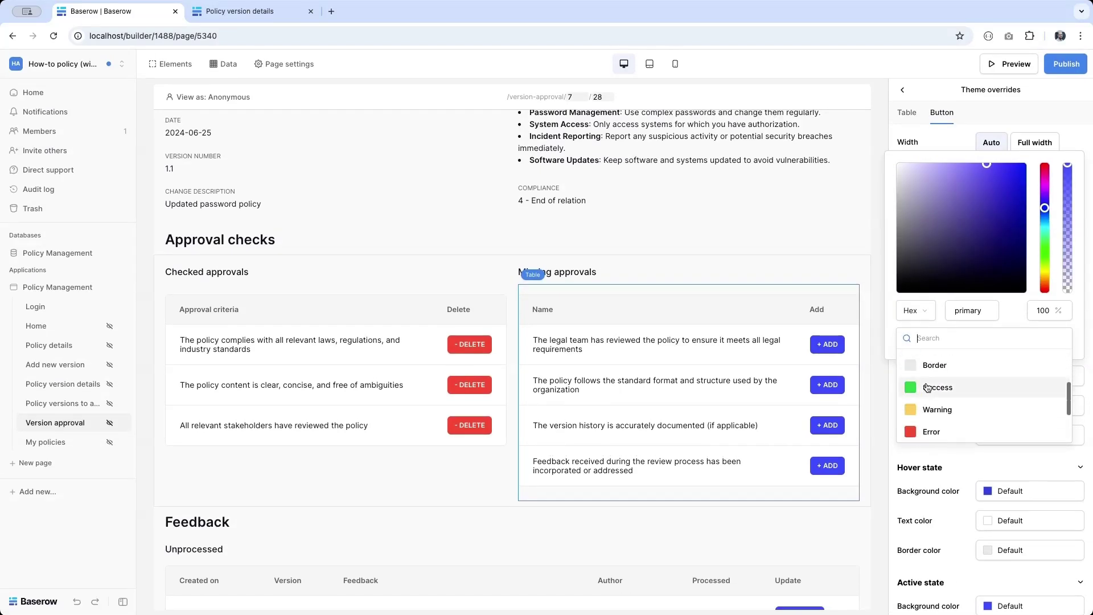
left_click(938, 388)
Step: Set the ADD buttons' hover and pressed backgrounds to Success green too
left_click(1007, 499)
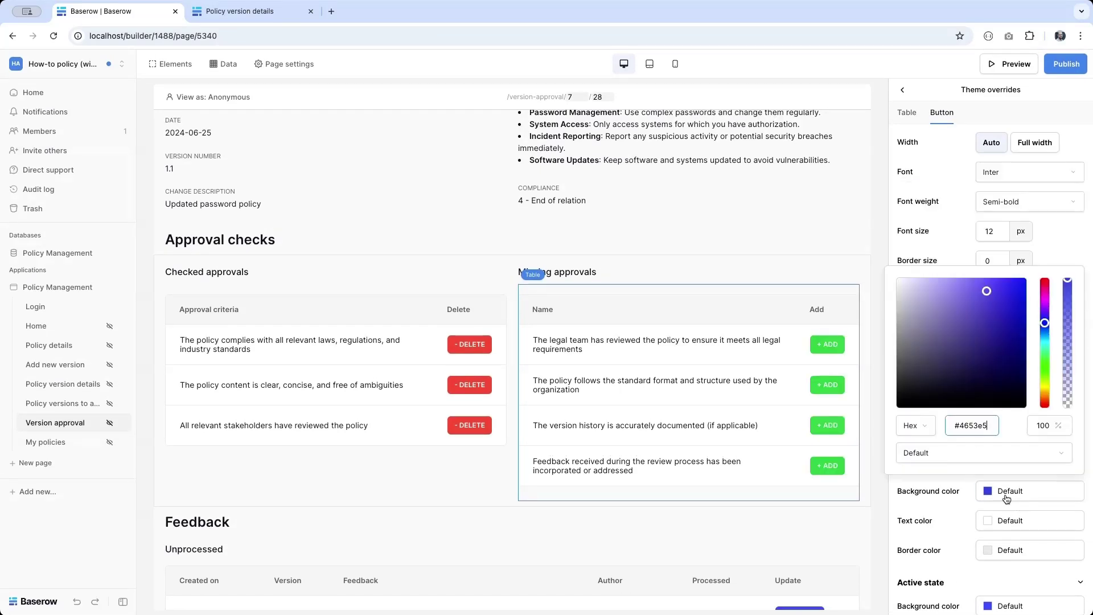
left_click(989, 451)
scroll(979, 510, "down", 3)
scroll(980, 510, "up", 3)
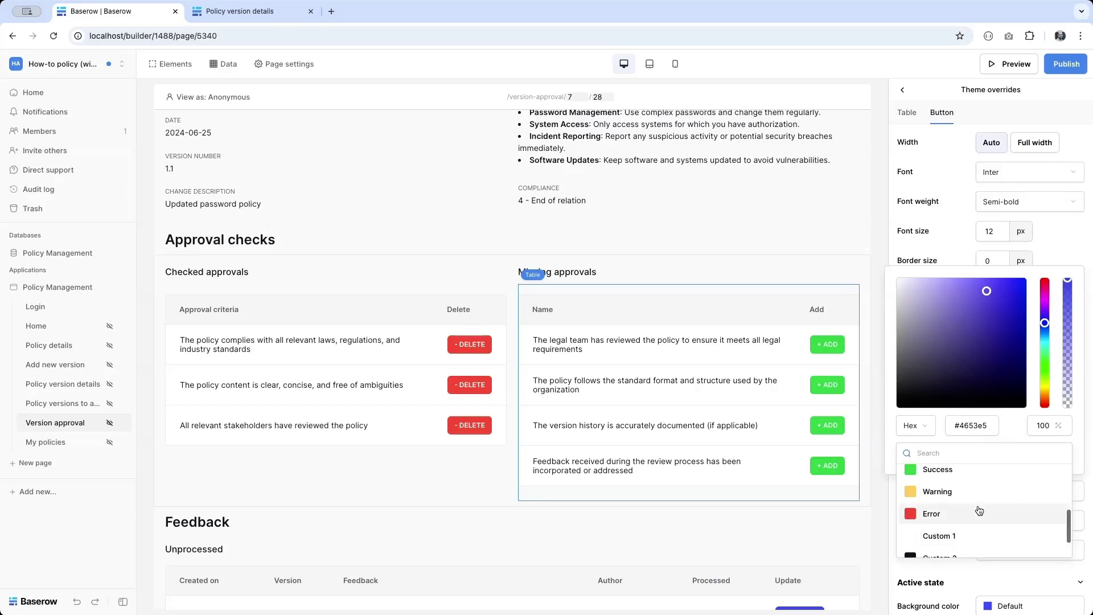
left_click(979, 478)
scroll(1008, 573, "down", 2)
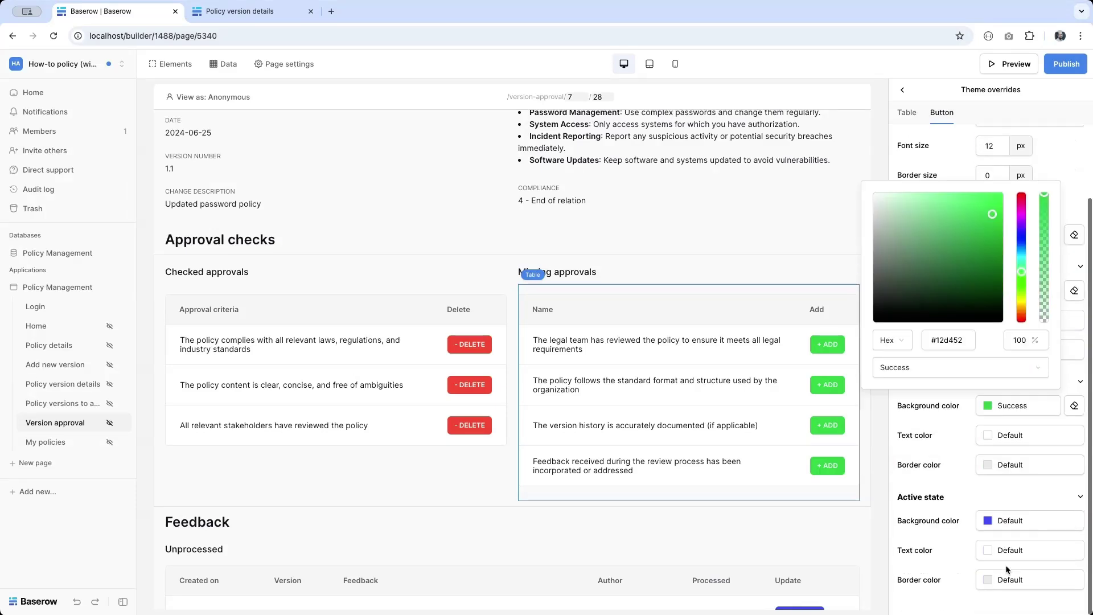
left_click(1001, 519)
left_click(959, 495)
scroll(952, 528, "down", 3)
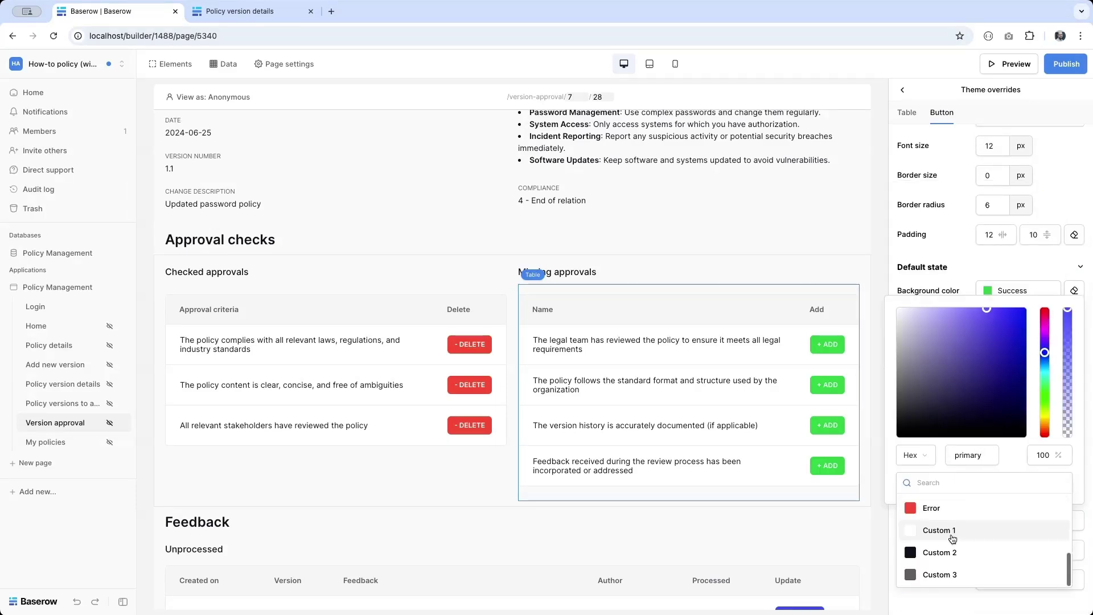
scroll(953, 536, "up", 2)
left_click(938, 510)
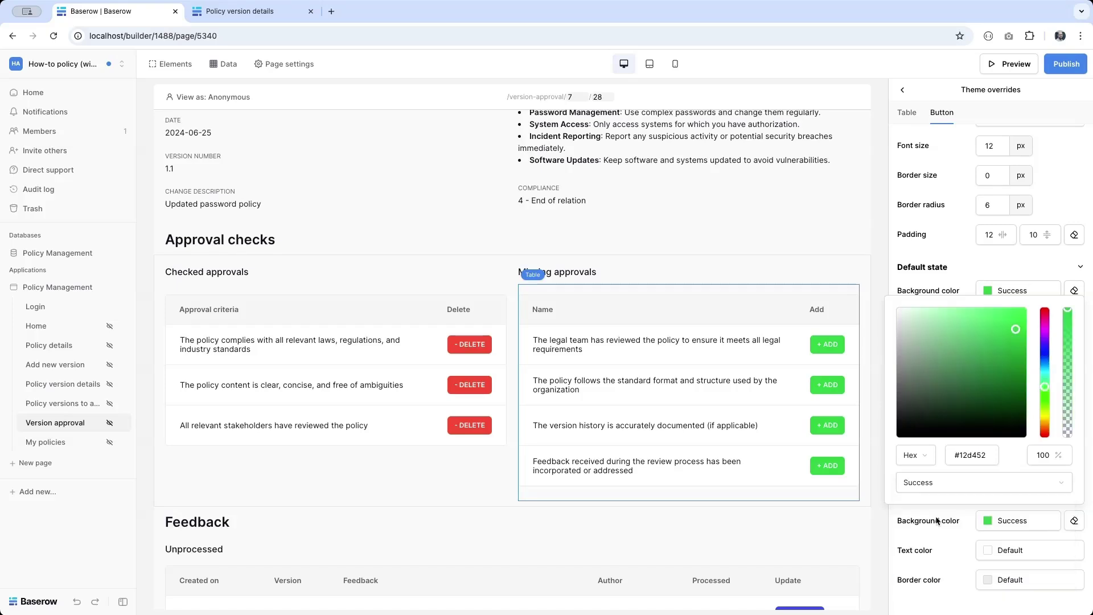
left_click(700, 381)
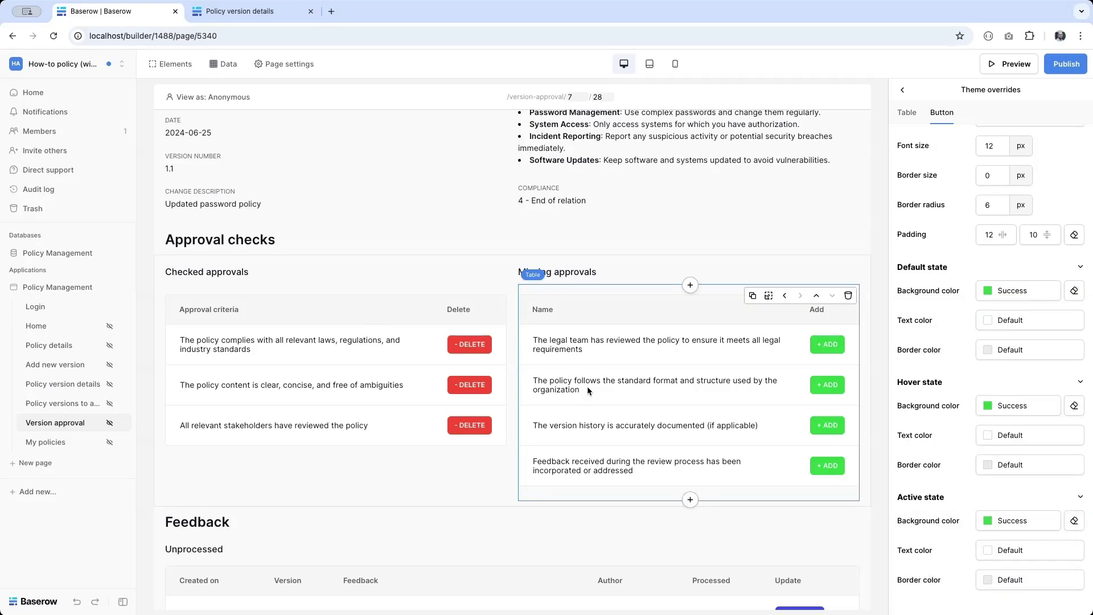
Step: Add a Delete a row action to the Checked approvals table's click event
left_click(254, 368)
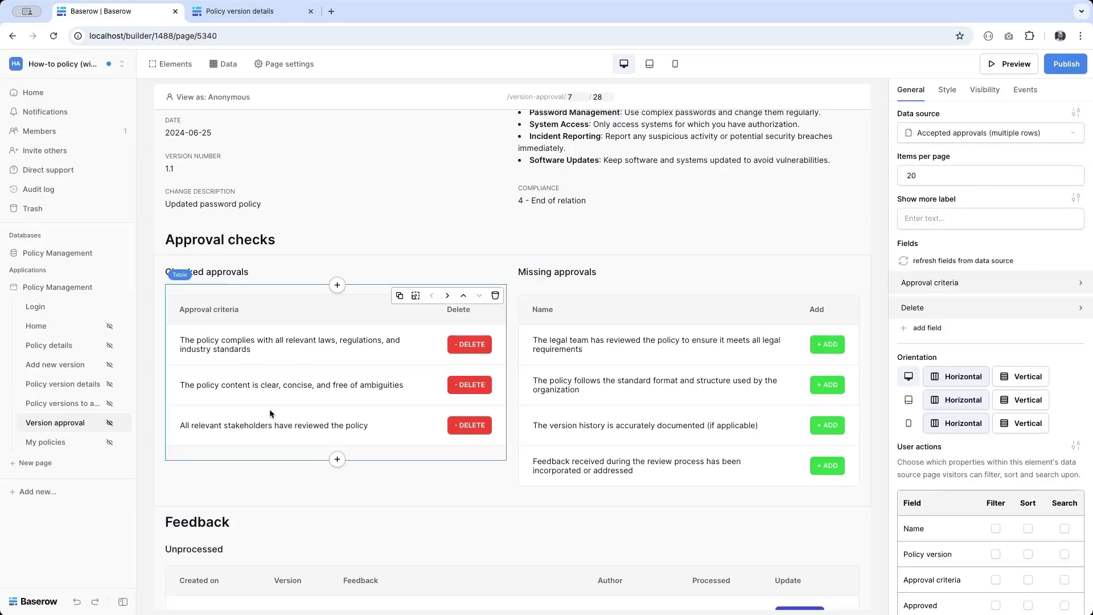
left_click(1027, 98)
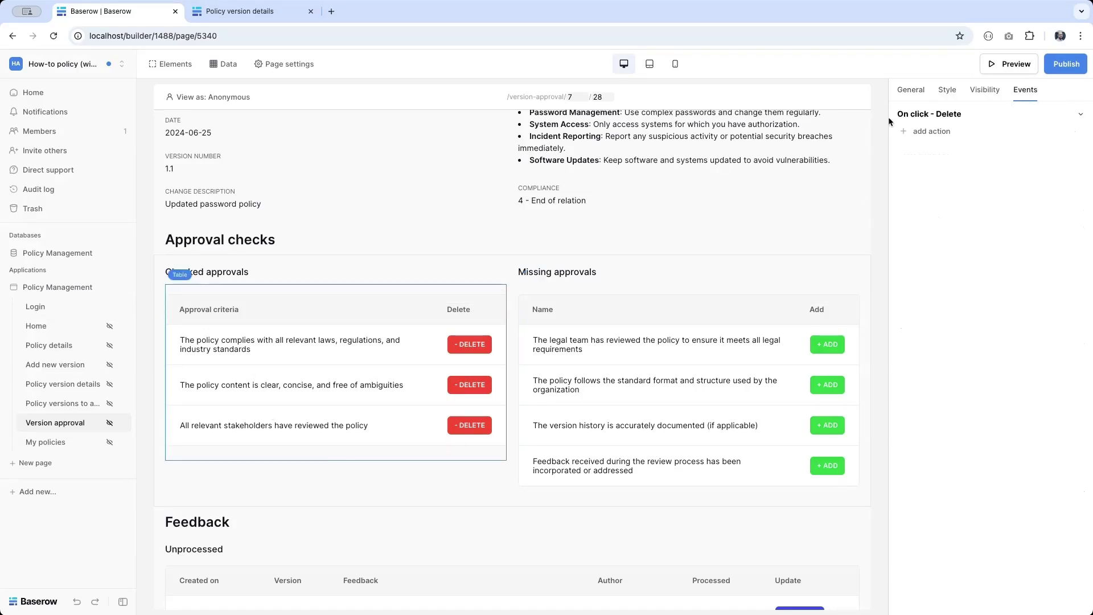
left_click(930, 131)
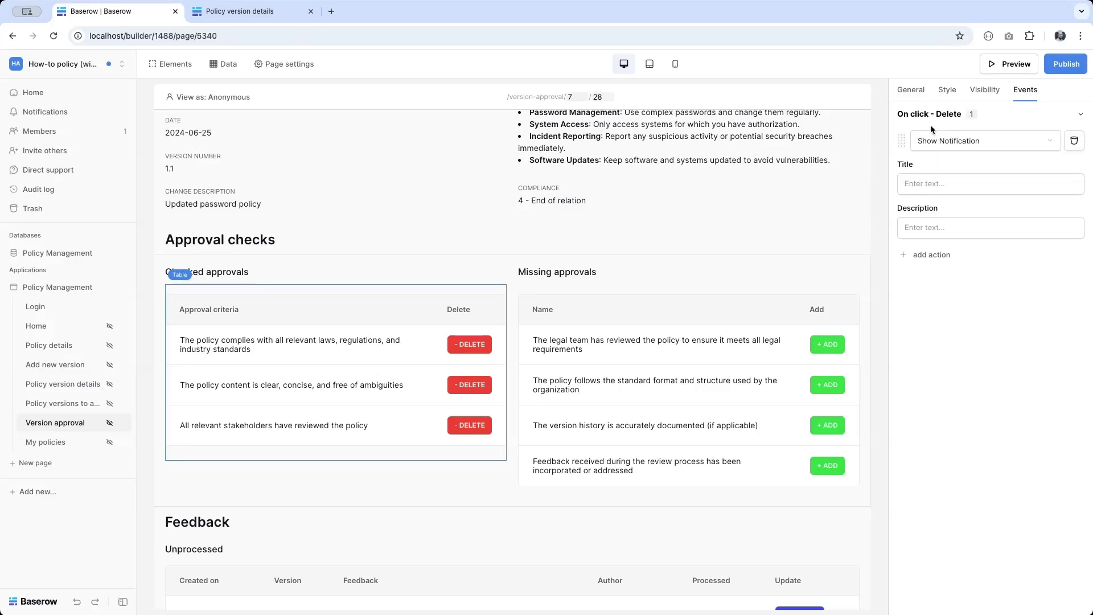
left_click(963, 141)
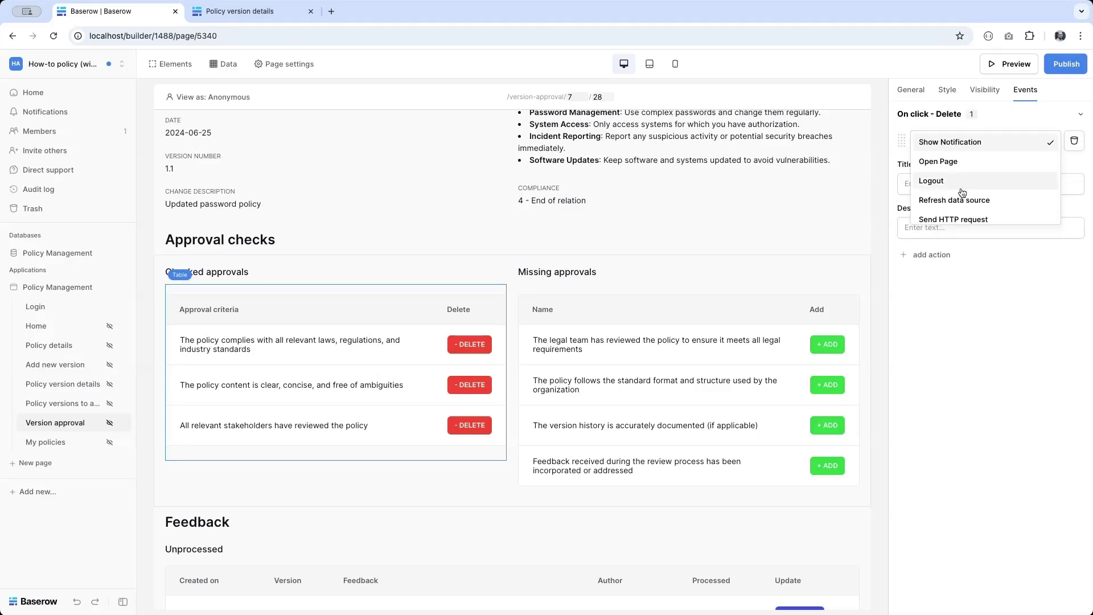
scroll(962, 193, "down", 2)
scroll(962, 192, "down", 1)
left_click(946, 215)
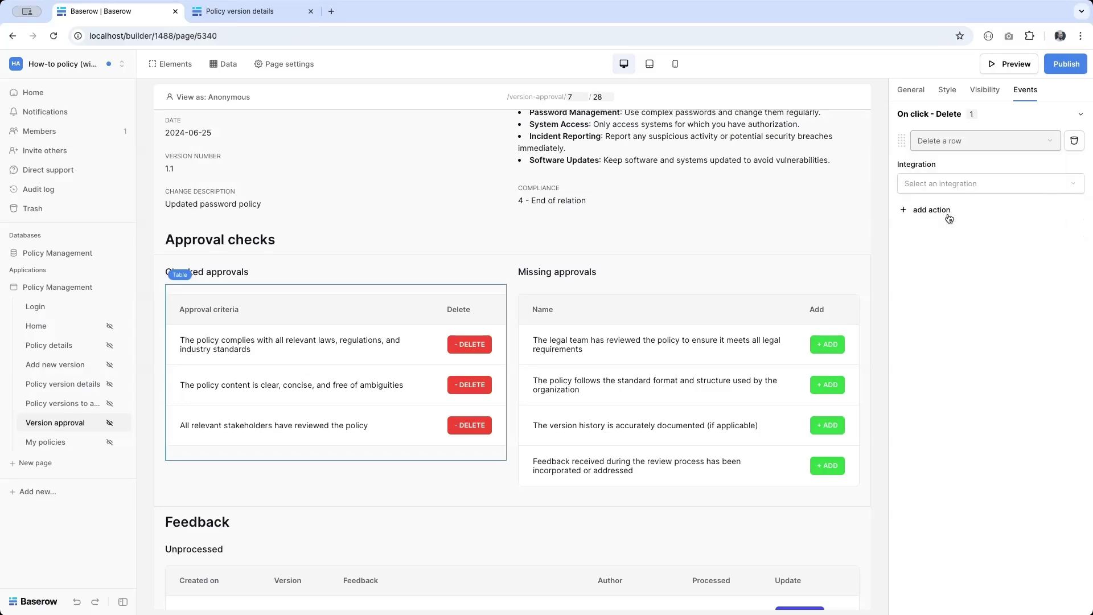
Step: Target Policy Management's Version approvals table through the Local Baserow integration
left_click(936, 185)
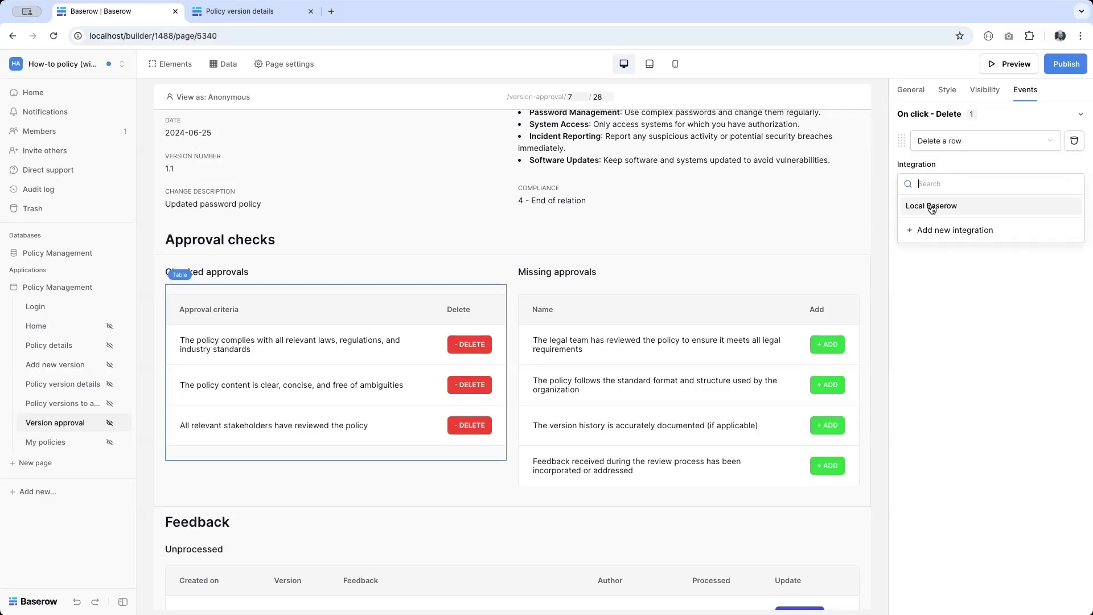
left_click(932, 207)
left_click(937, 231)
left_click(938, 234)
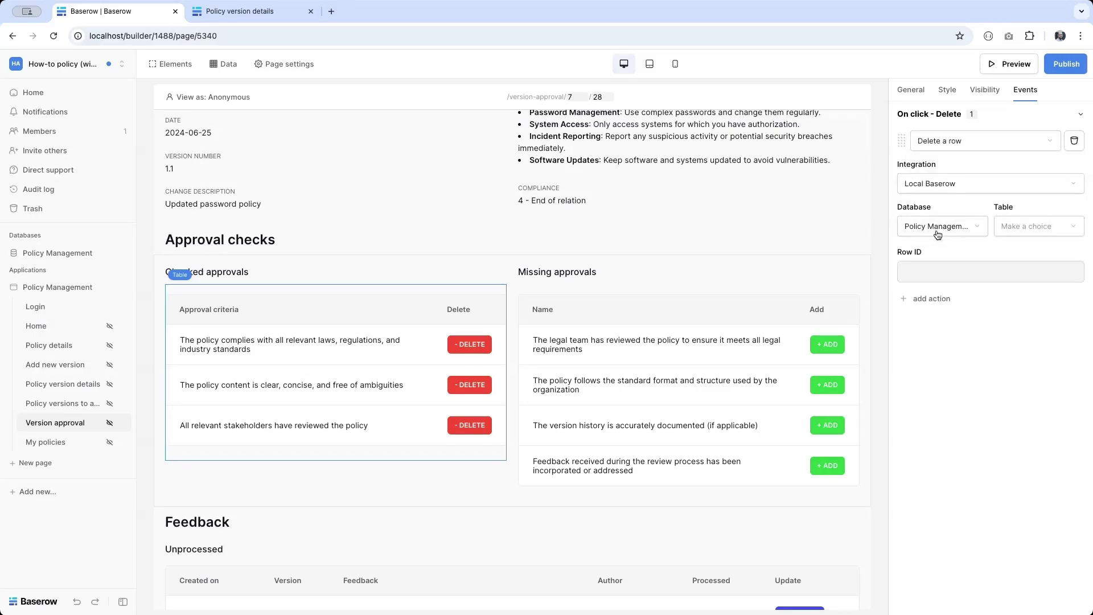
left_click(1031, 227)
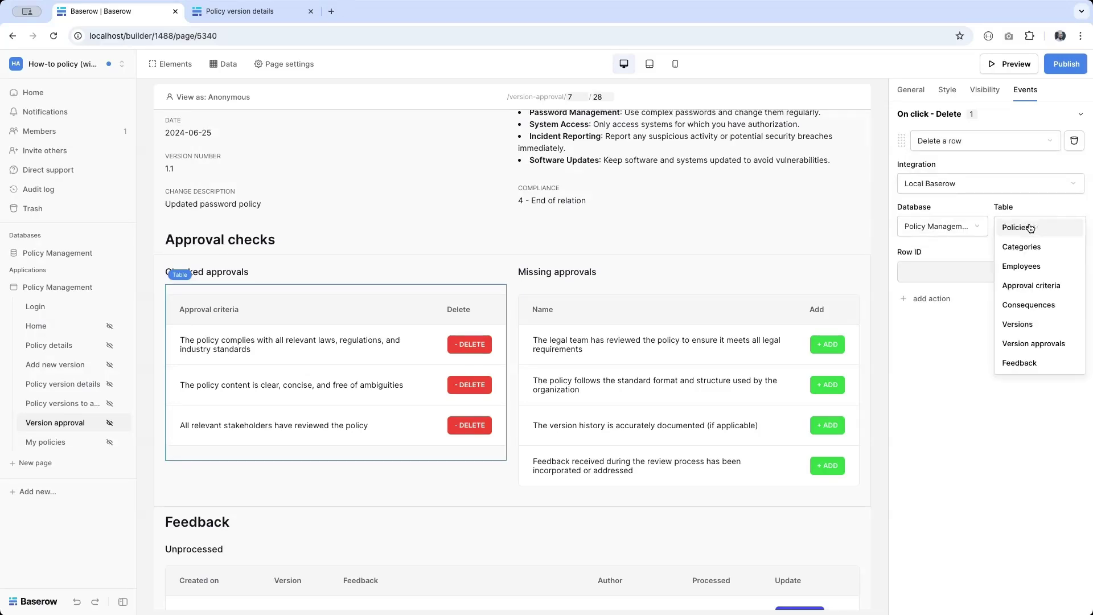
left_click(1049, 342)
left_click(35, 252)
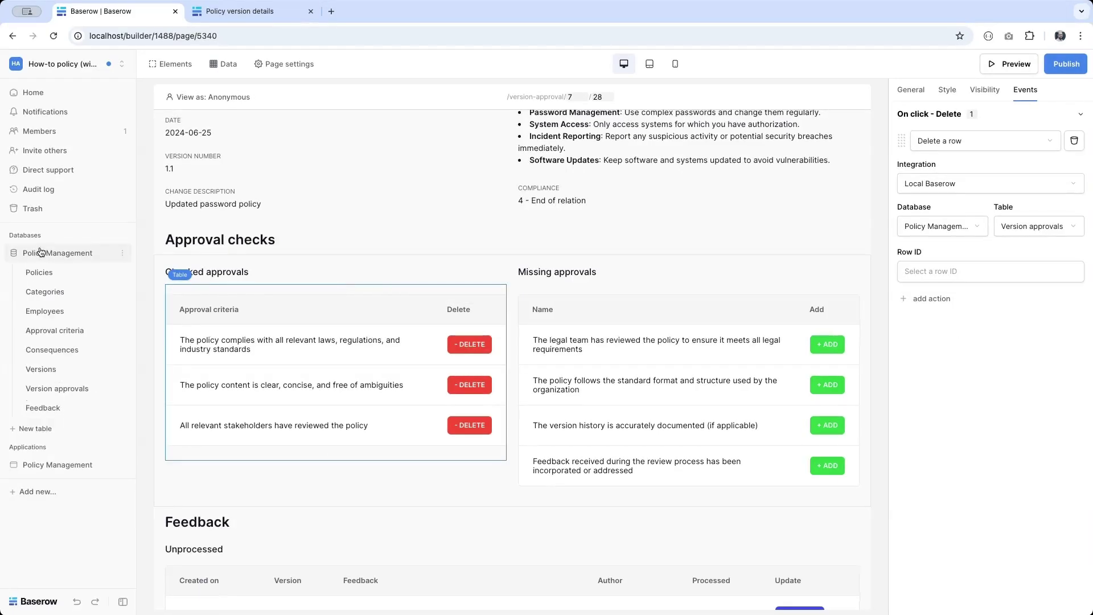
Step: Return to the Version approval page in the page builder
left_click(60, 389)
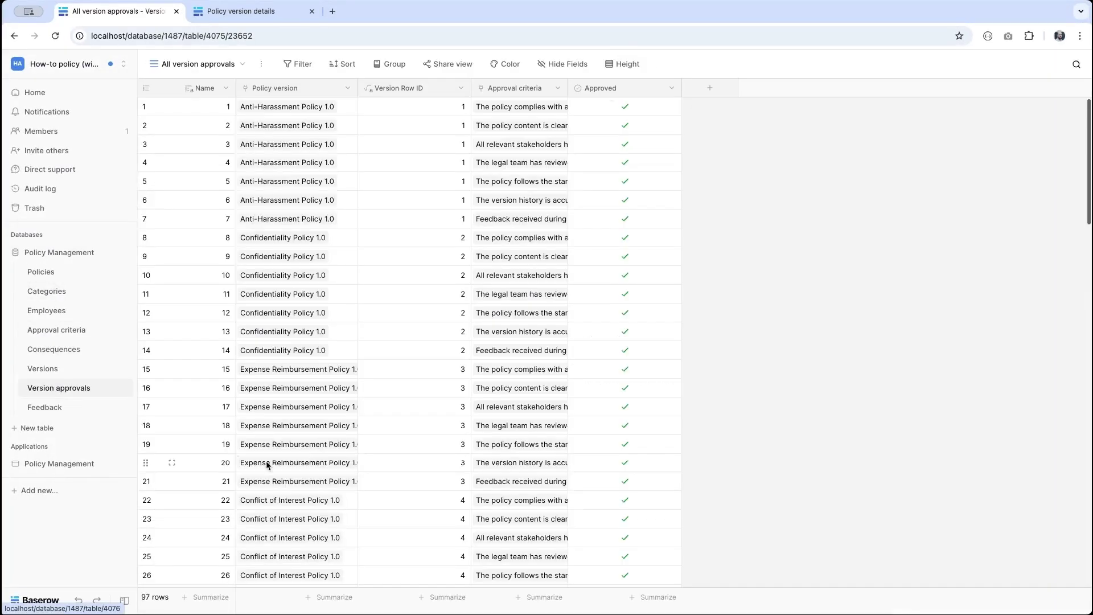
scroll(265, 466, "down", 15)
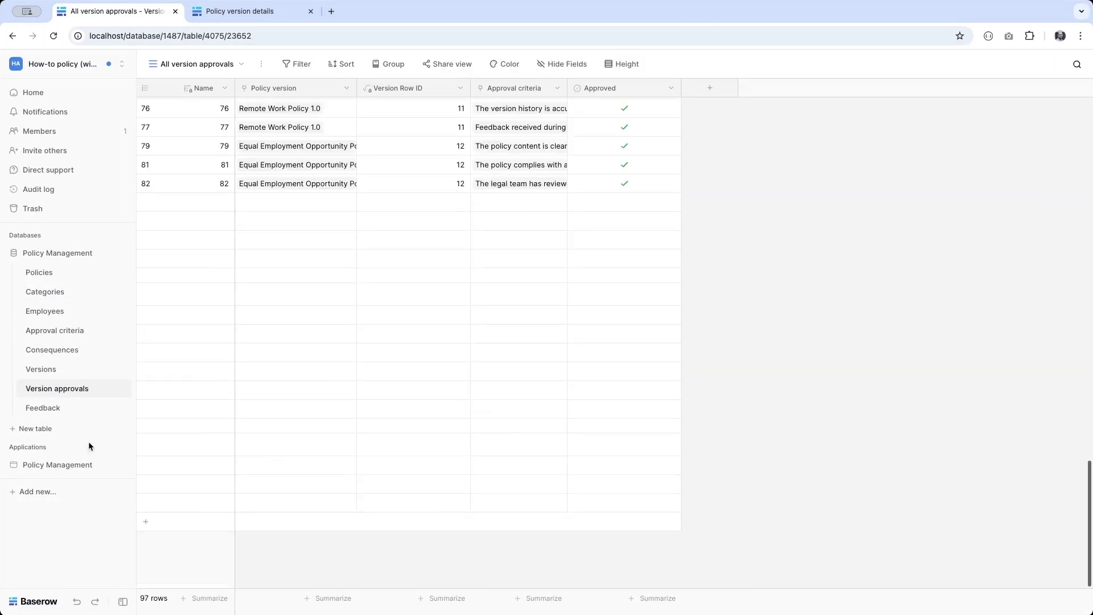
left_click(51, 465)
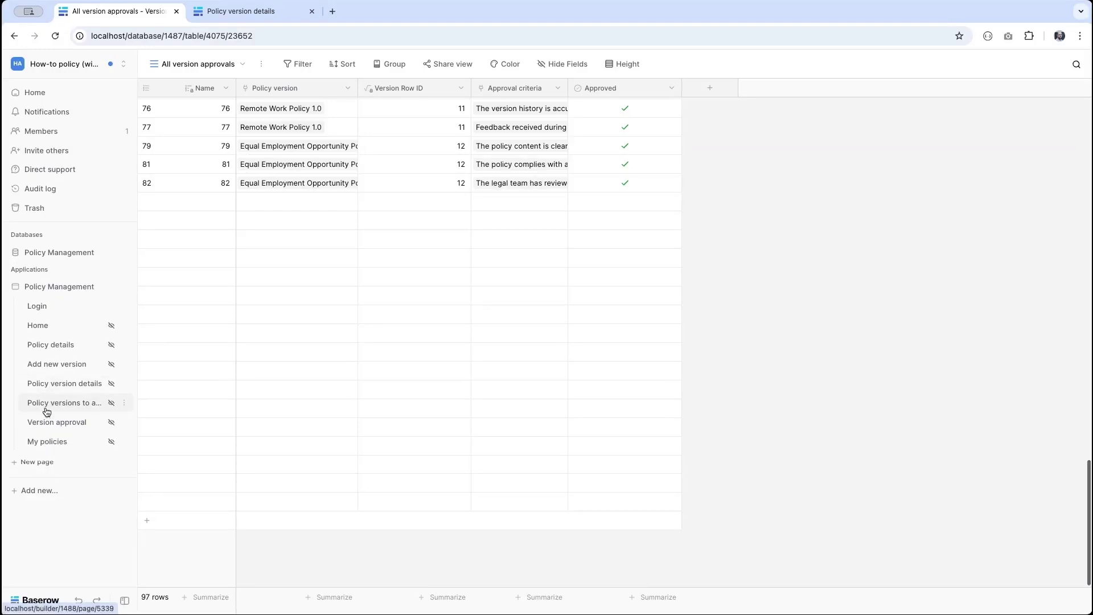
left_click(46, 425)
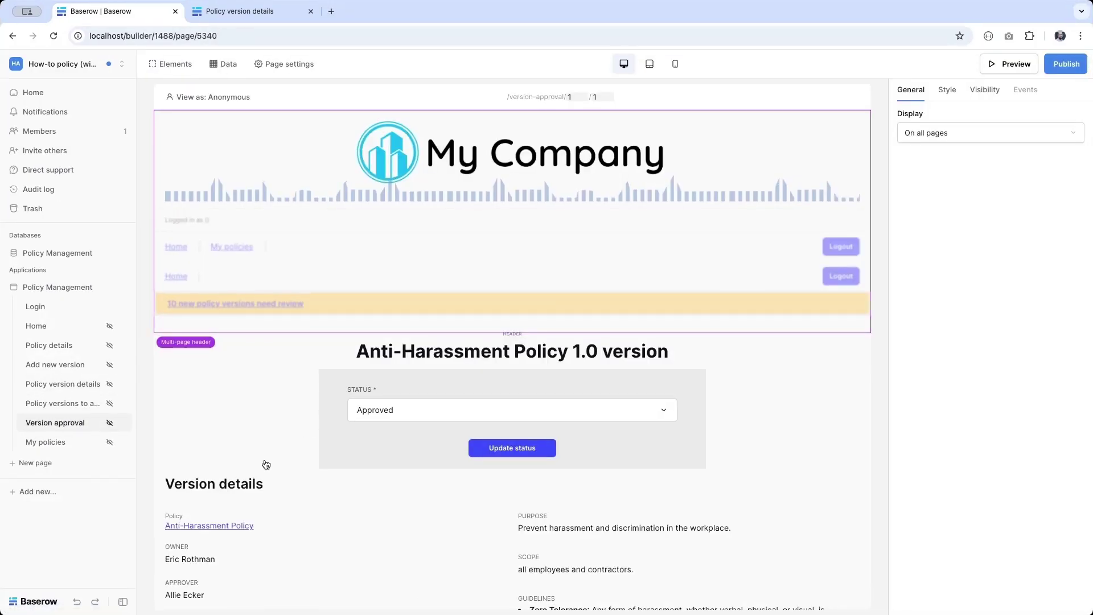
scroll(264, 462, "down", 7)
Step: Set the Delete action's Row ID to the Accepted approvals data source Id
left_click(264, 461)
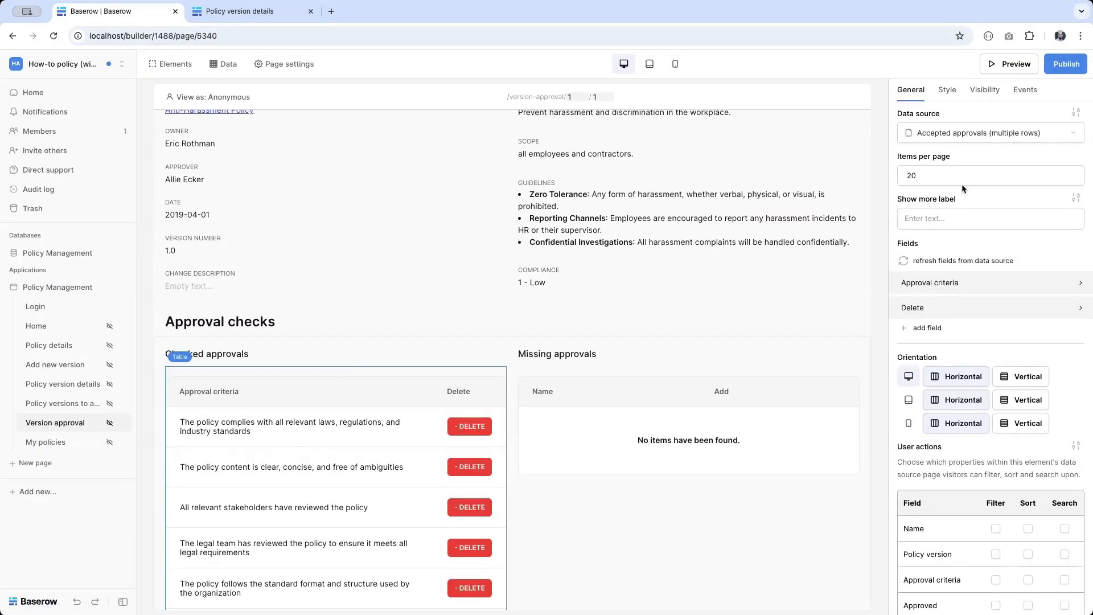
left_click(1025, 90)
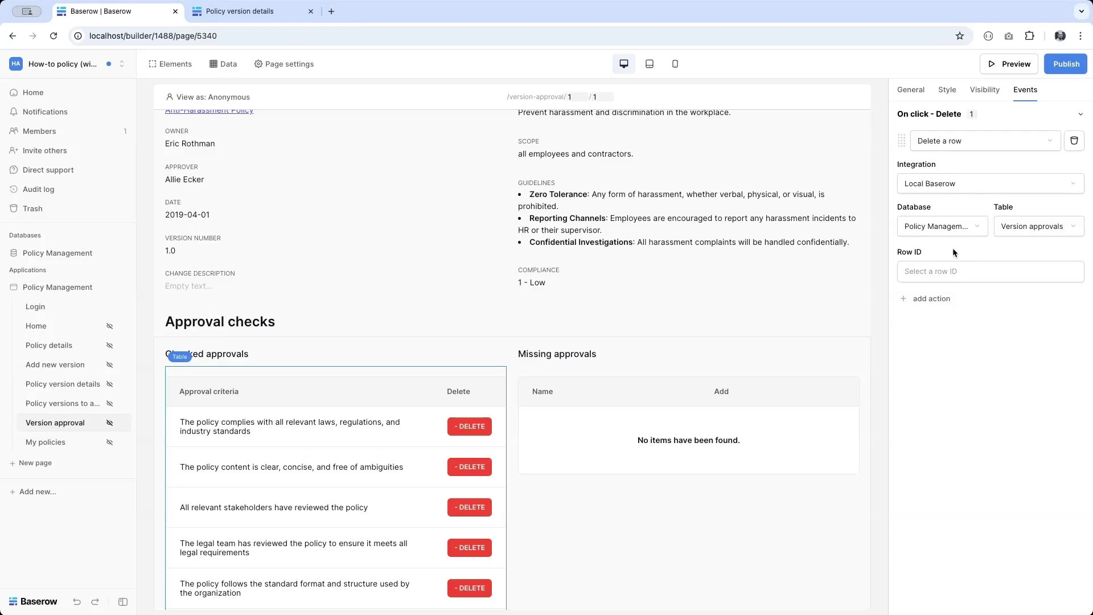
left_click(1009, 271)
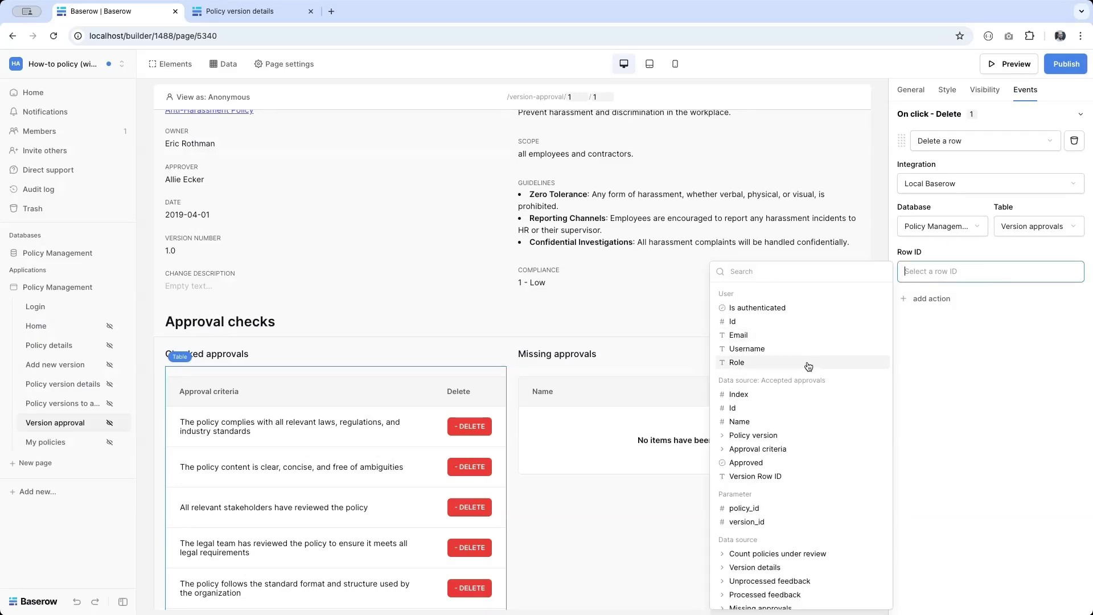
left_click(843, 406)
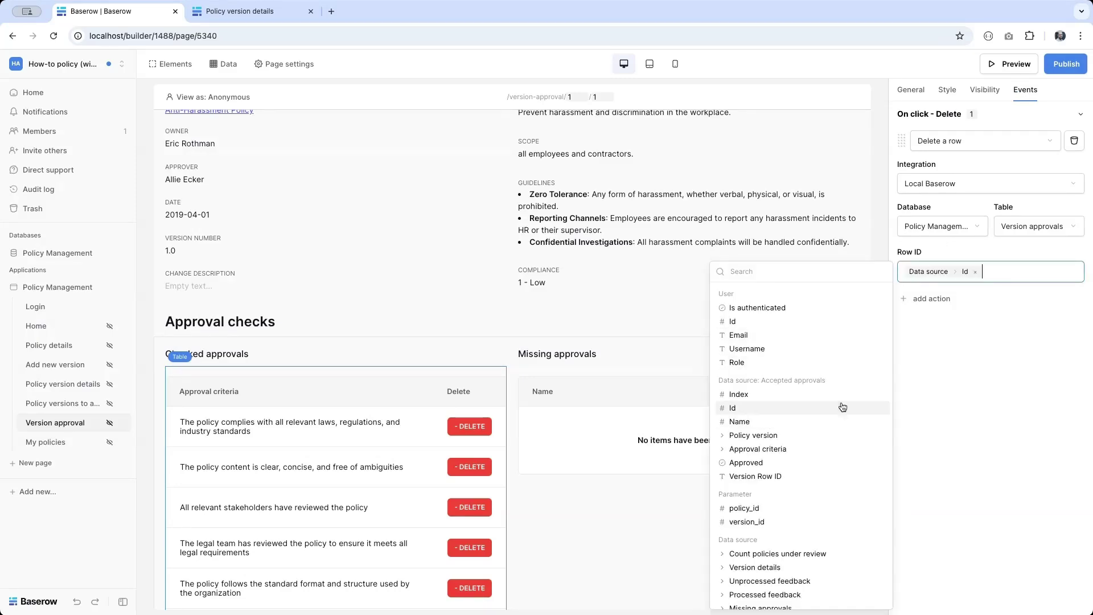
left_click(977, 406)
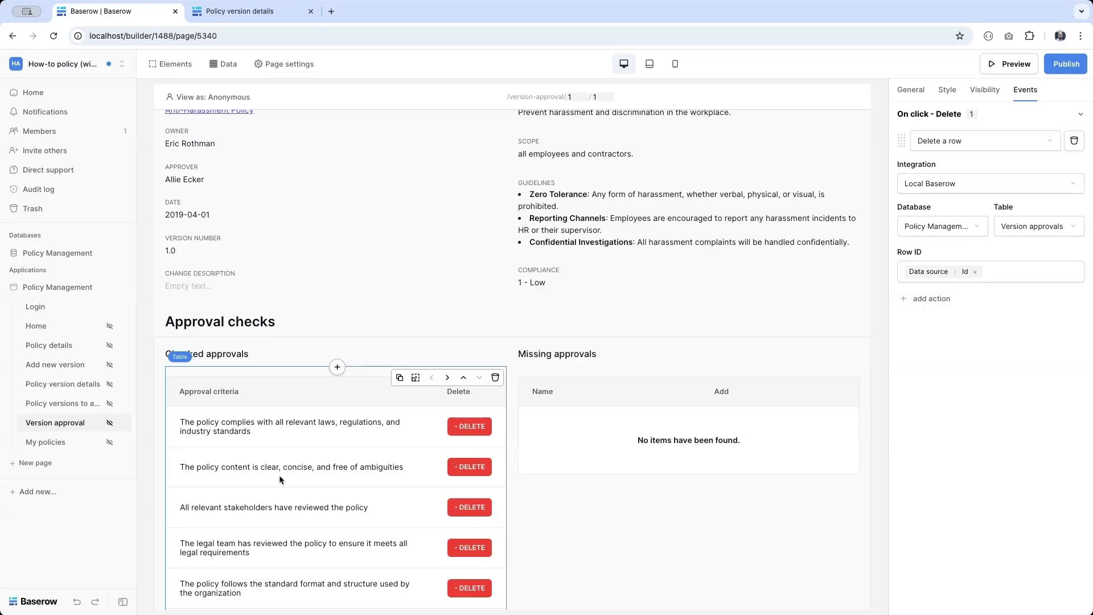
Step: Add a Refresh data source action for Missing approvals after the delete
scroll(279, 475, "down", 2)
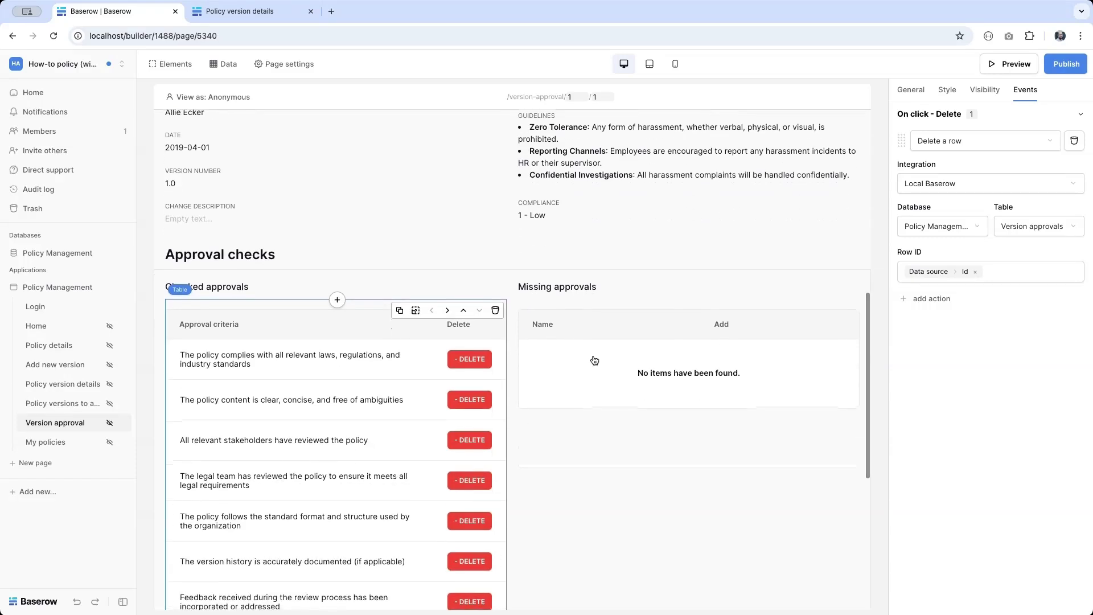
left_click(934, 301)
left_click(955, 314)
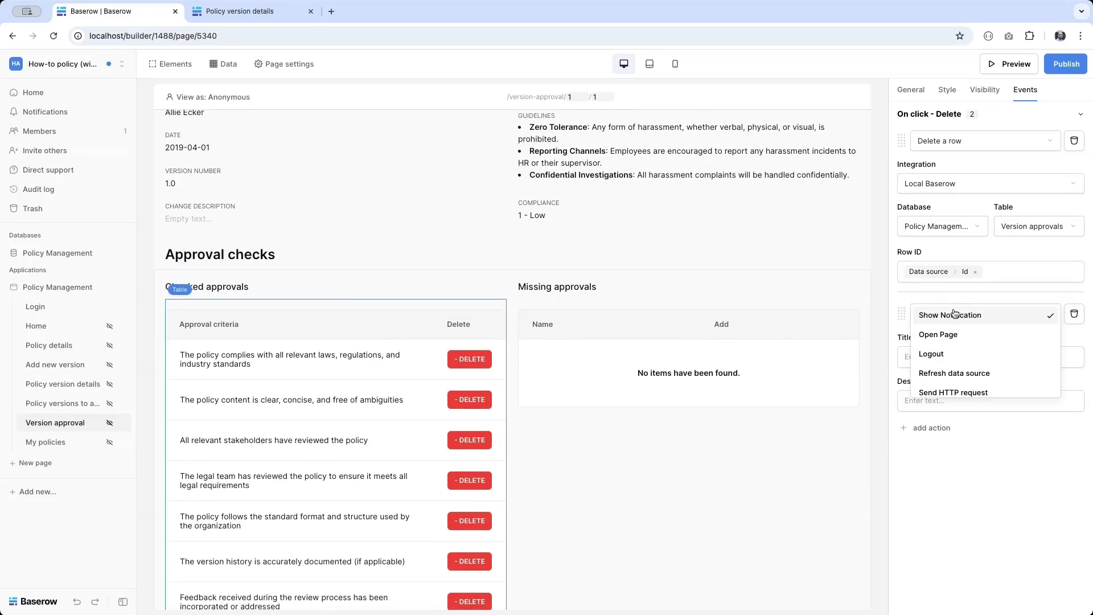
left_click(957, 382)
left_click(940, 361)
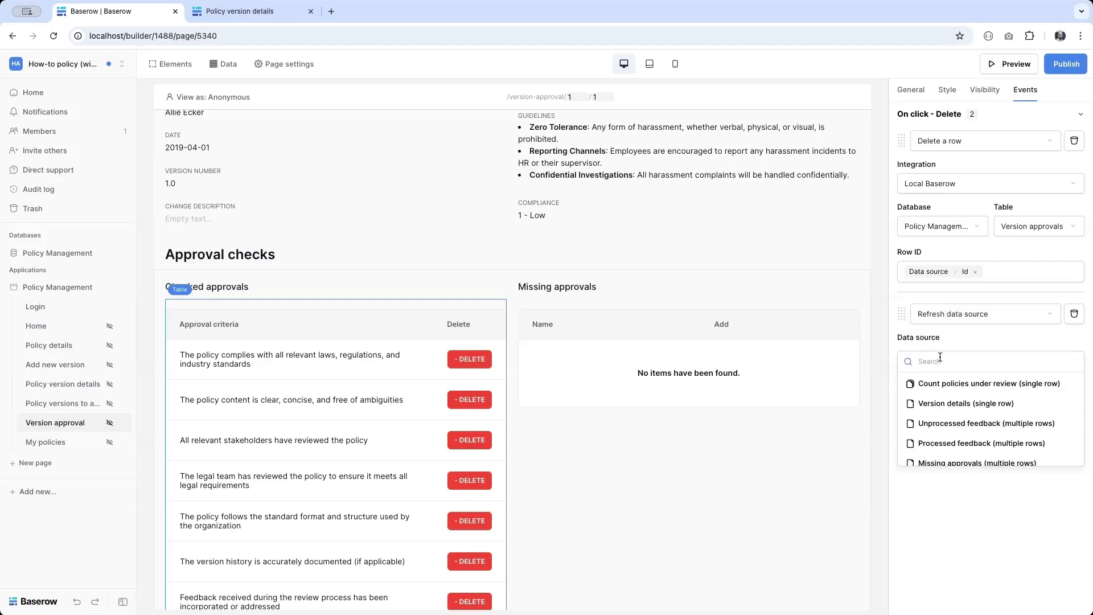
left_click(952, 462)
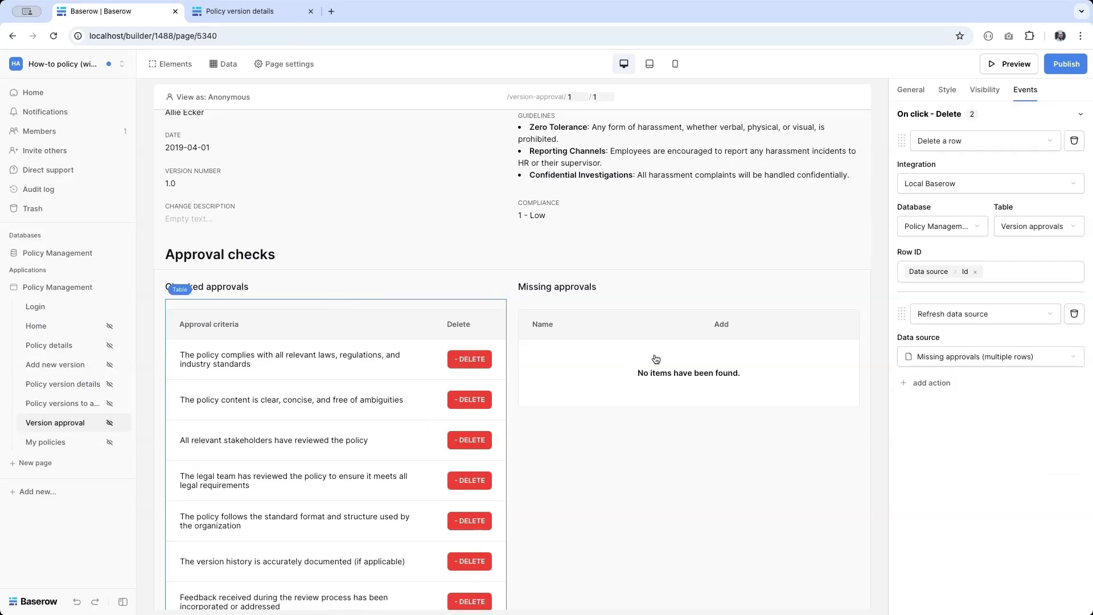
Step: Add a third action refreshing the Accepted approvals data source
left_click(932, 383)
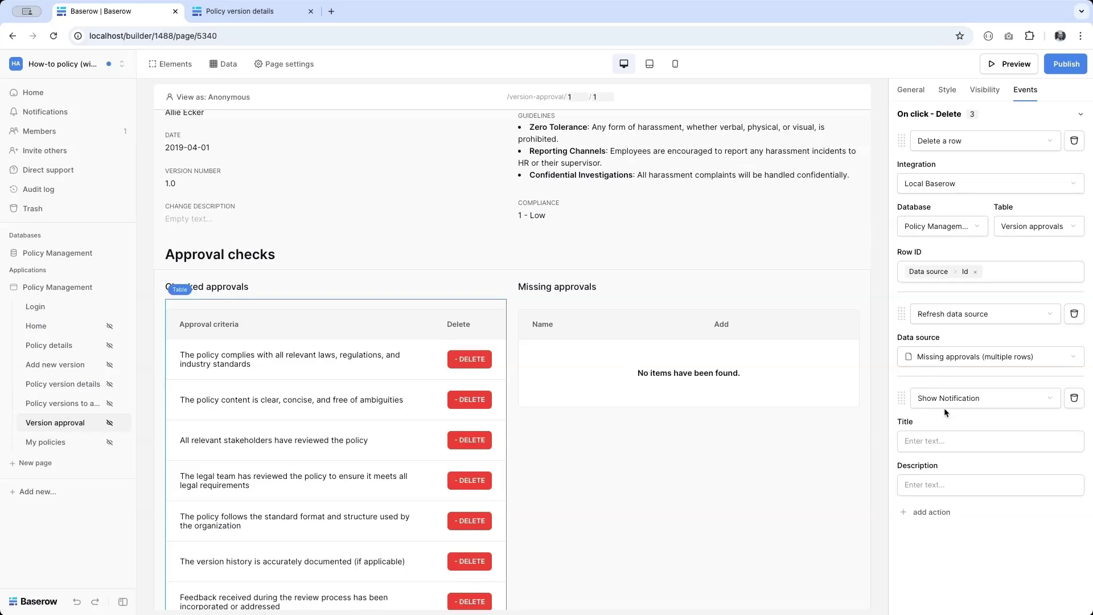
left_click(934, 400)
left_click(941, 458)
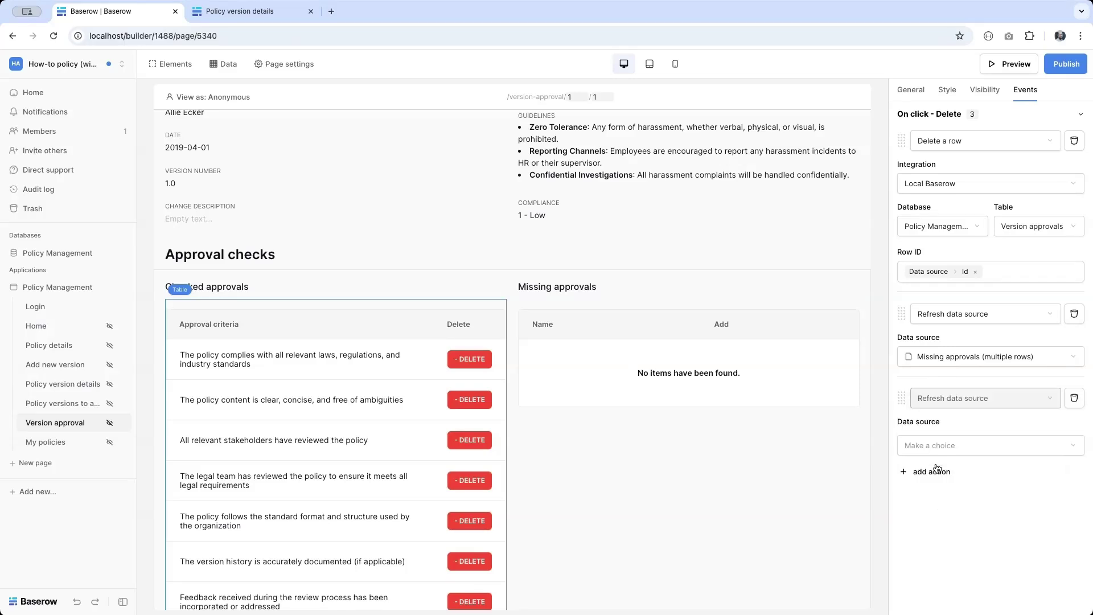
left_click(934, 449)
scroll(951, 511, "down", 1)
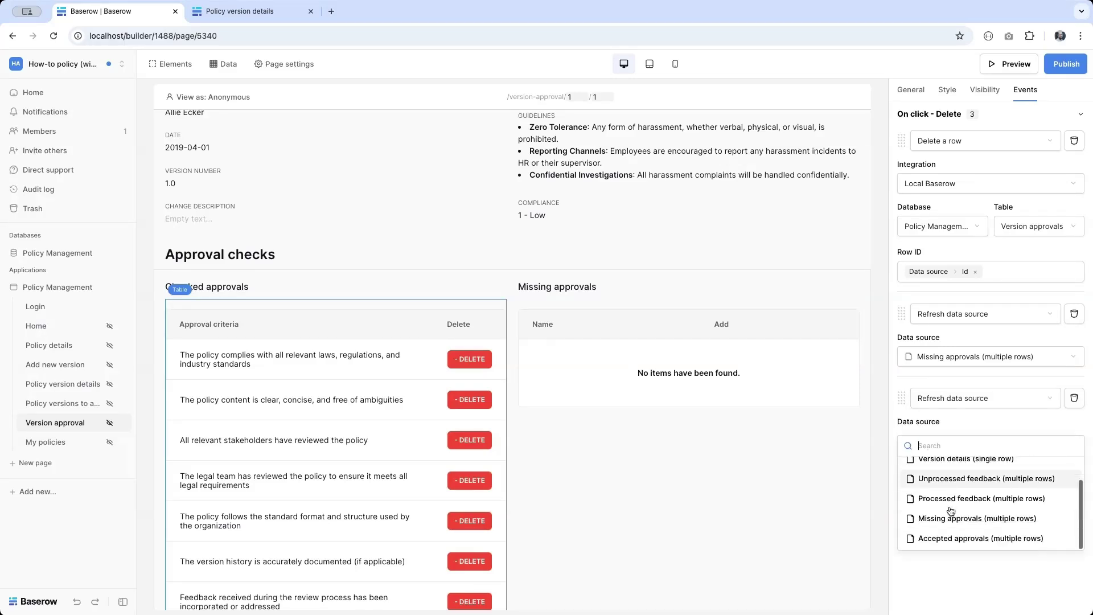
left_click(932, 538)
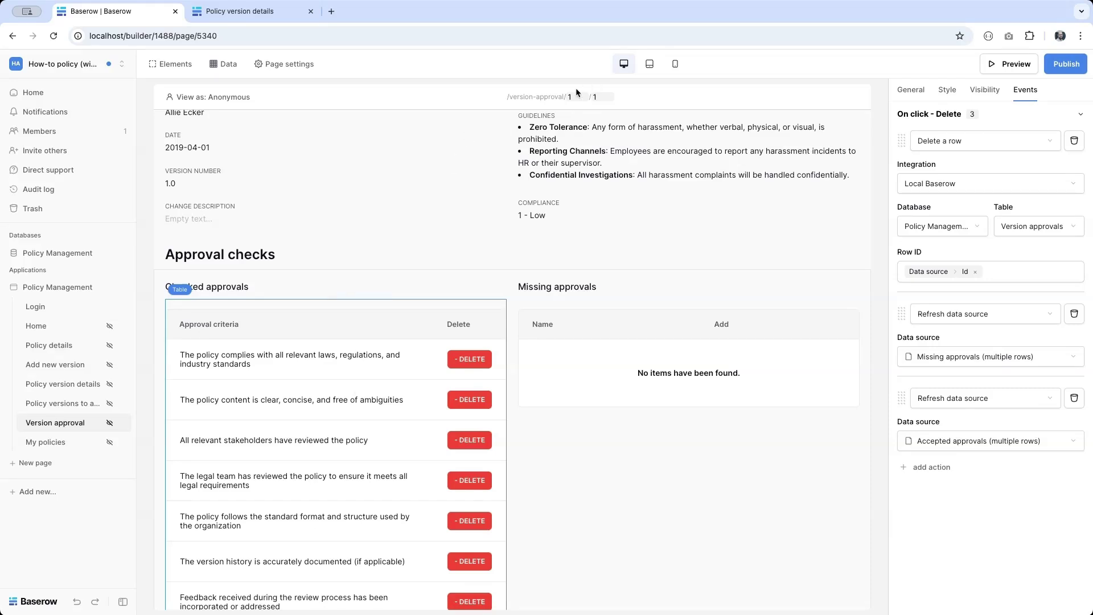
scroll(381, 408, "down", 3)
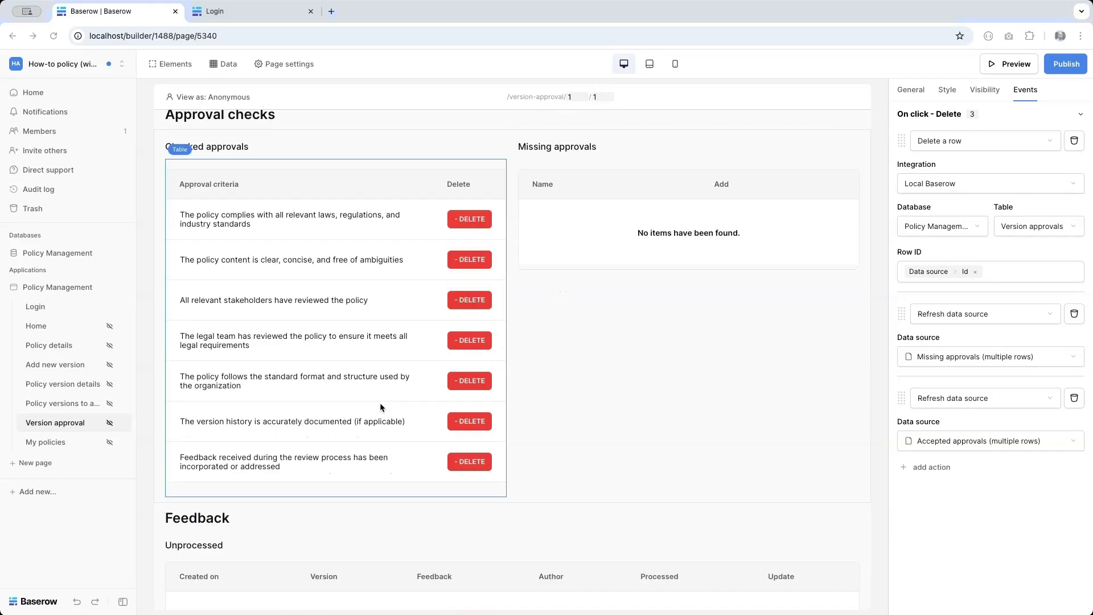
Step: Give the Add button a Create a row action on Policy Management's Version approvals table
left_click(686, 220)
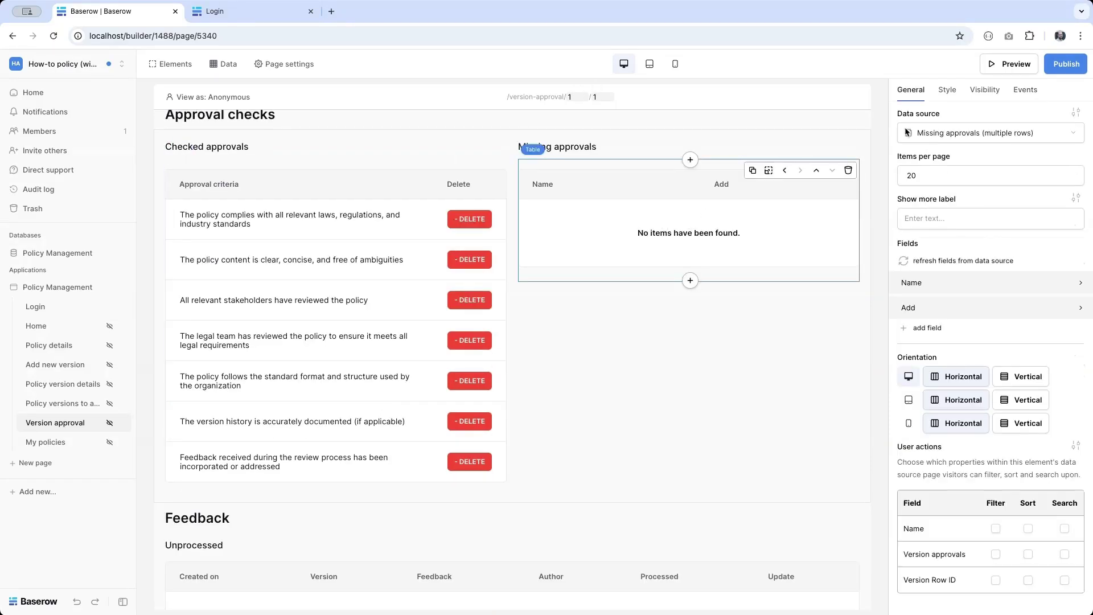
left_click(1034, 95)
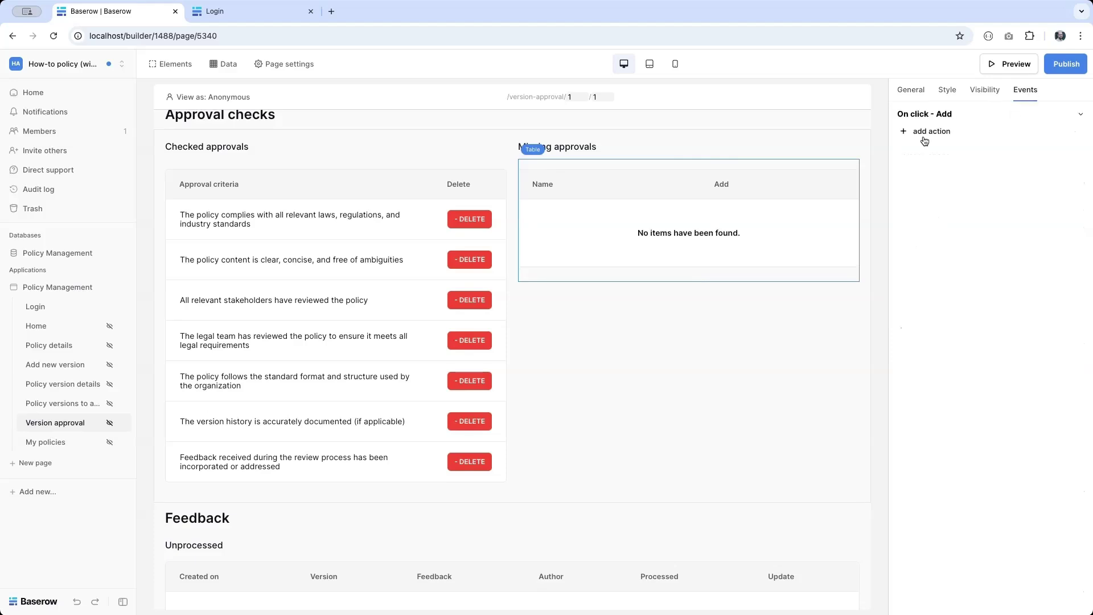
left_click(926, 135)
scroll(950, 174, "down", 2)
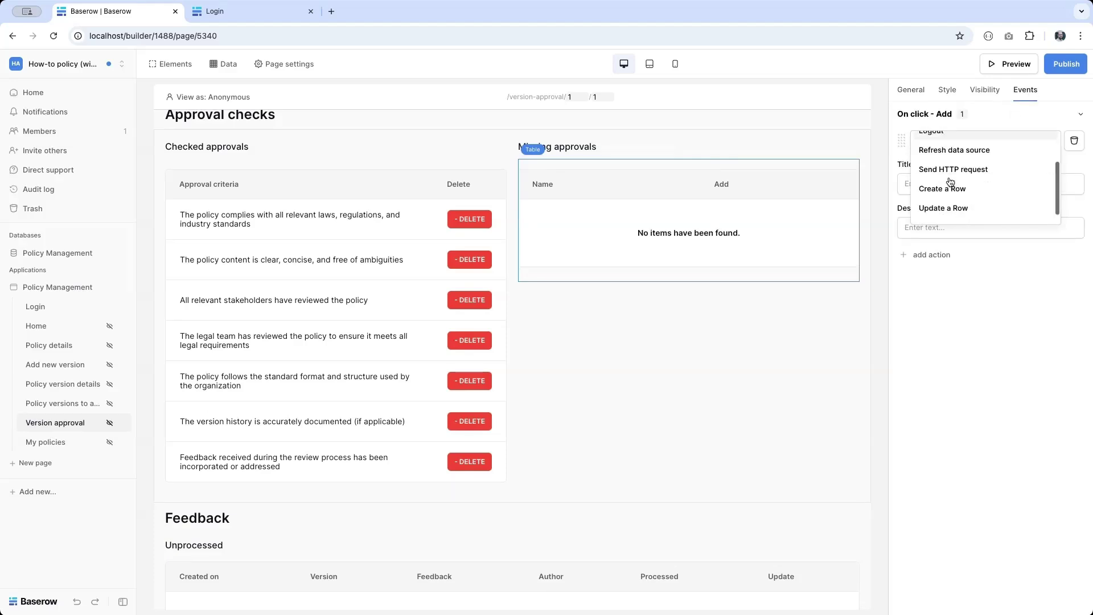
left_click(945, 186)
left_click(946, 186)
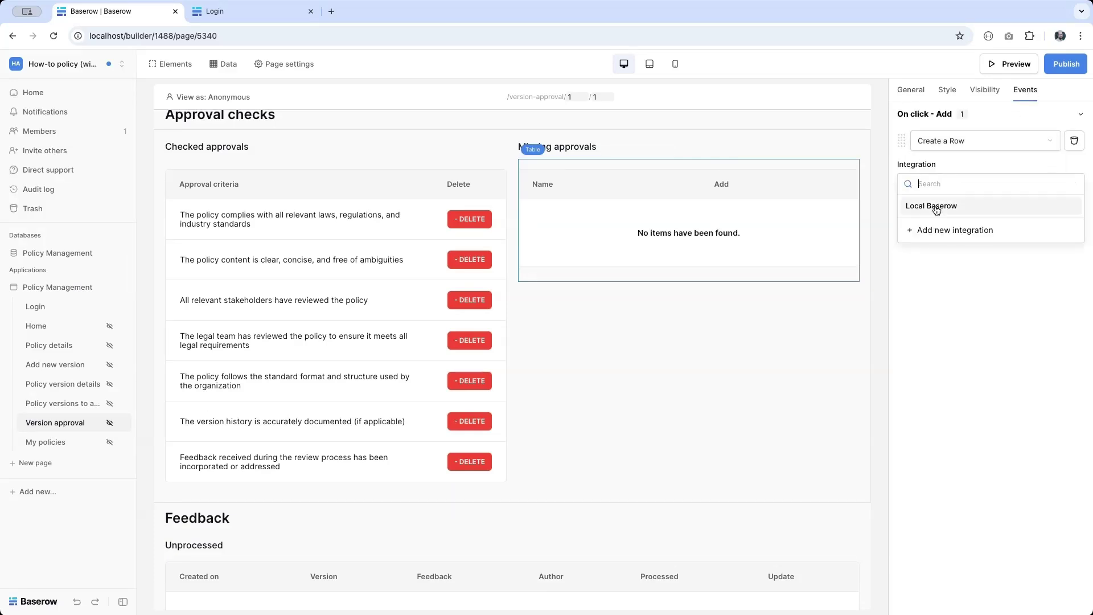
left_click(937, 206)
left_click(930, 225)
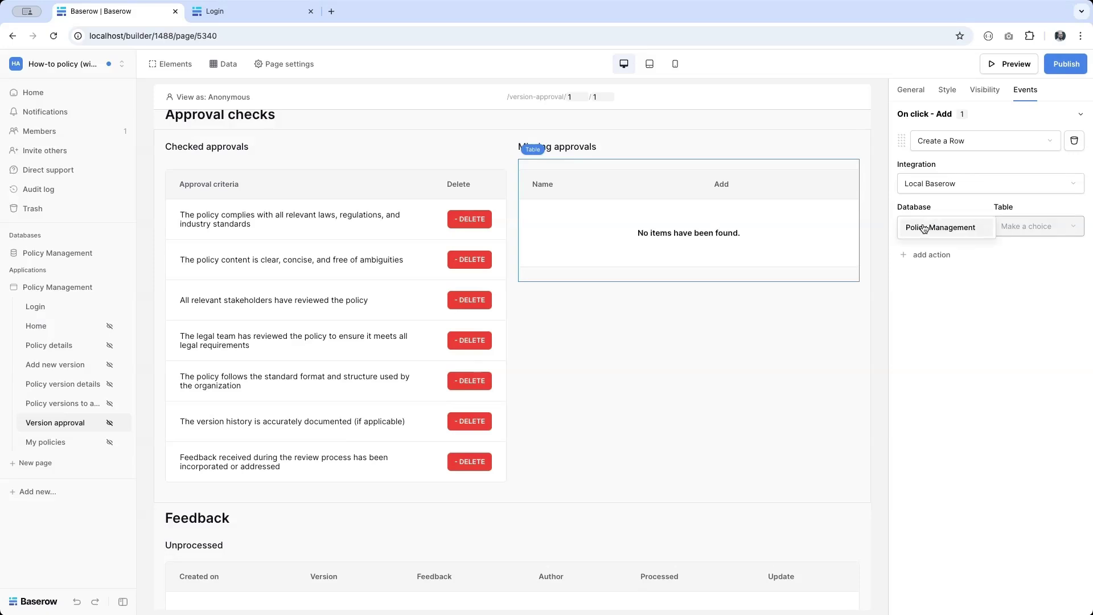
left_click(930, 226)
left_click(1041, 235)
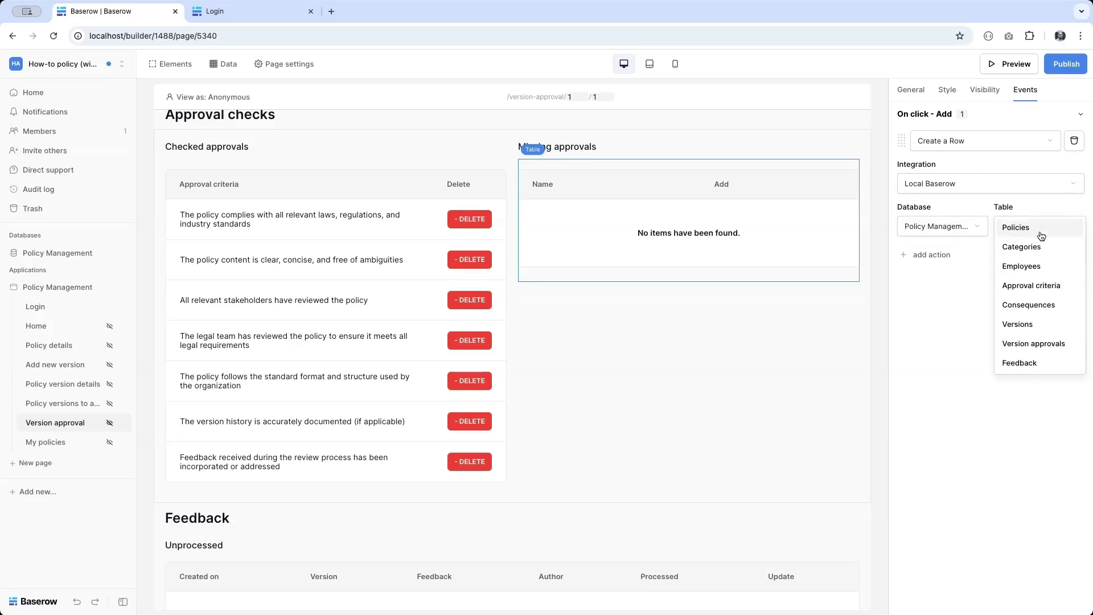
left_click(1036, 344)
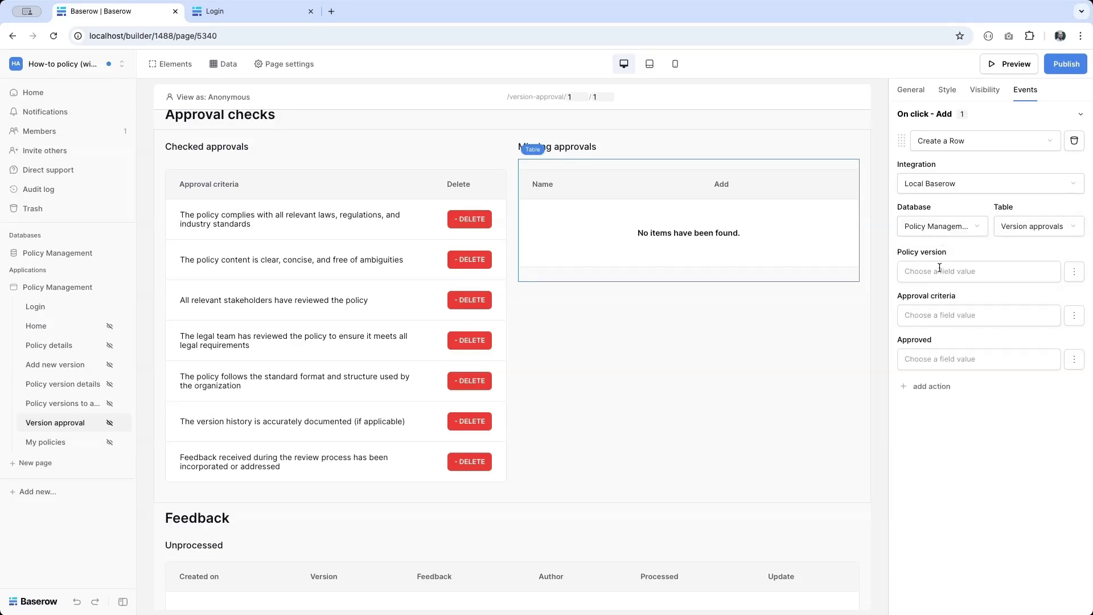
Step: Map Policy version to version_id, Approval criteria to the data source Id, and Approved to True
left_click(939, 268)
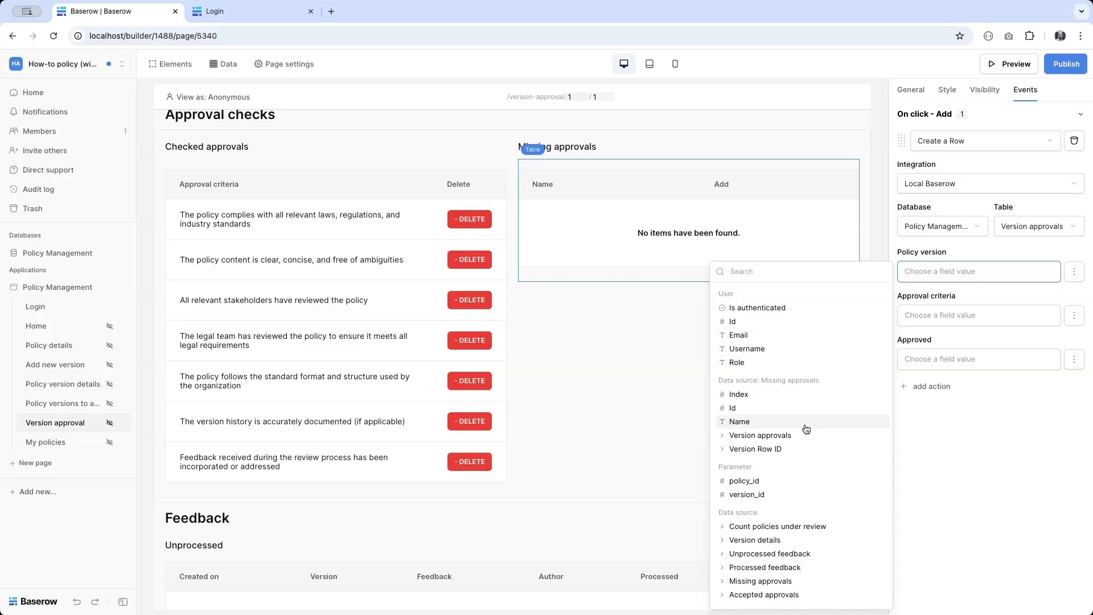
left_click(747, 495)
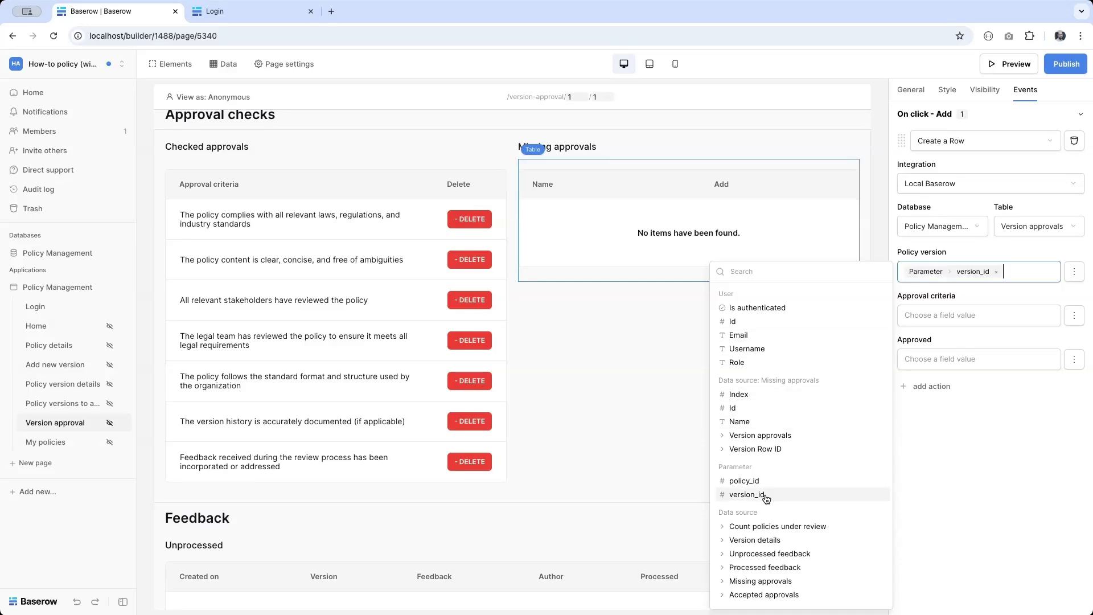
left_click(924, 319)
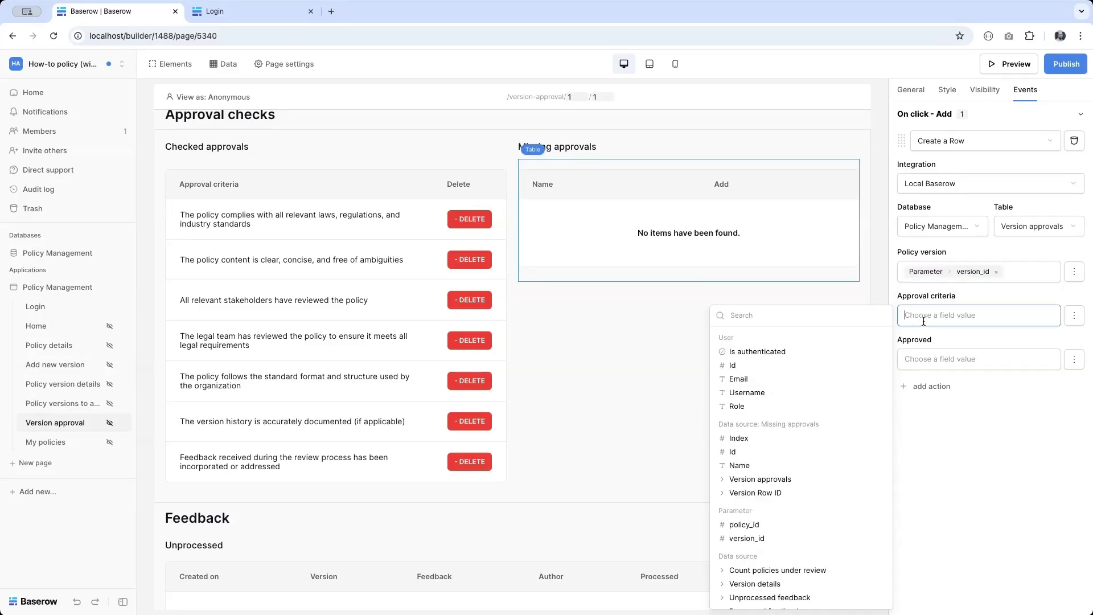
left_click(761, 455)
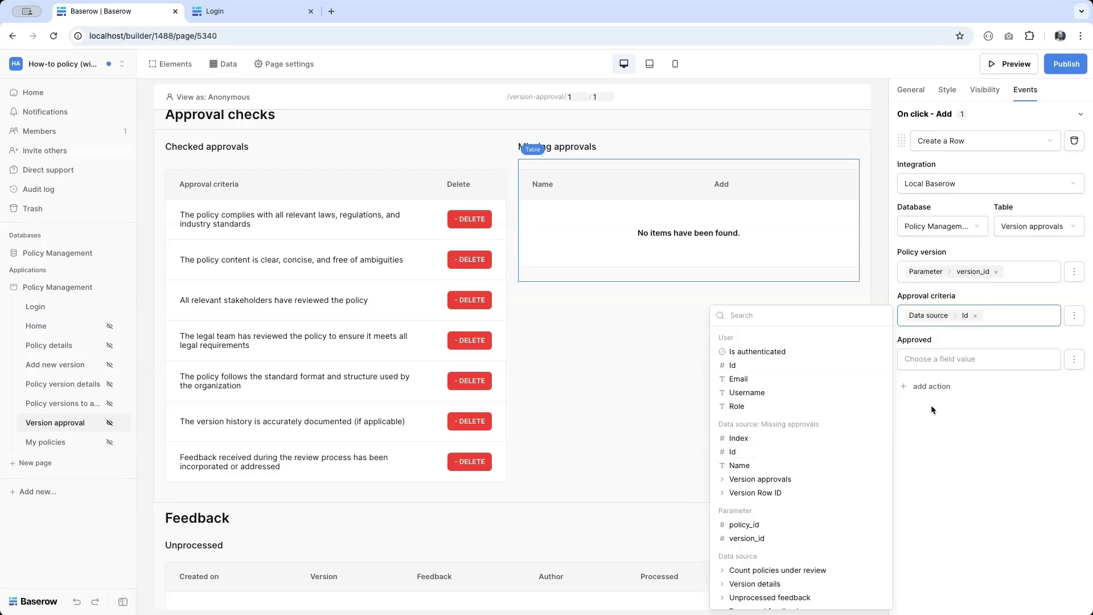
left_click(928, 362)
type("True")
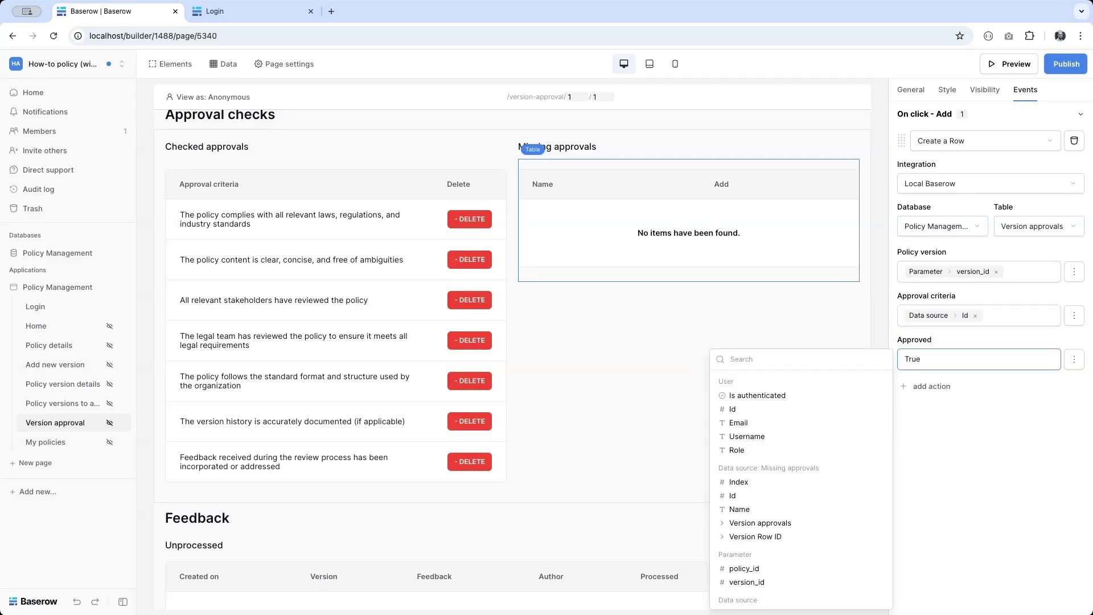
left_click(930, 387)
Step: Make the second click action refresh the Missing approvals data source
left_click(945, 402)
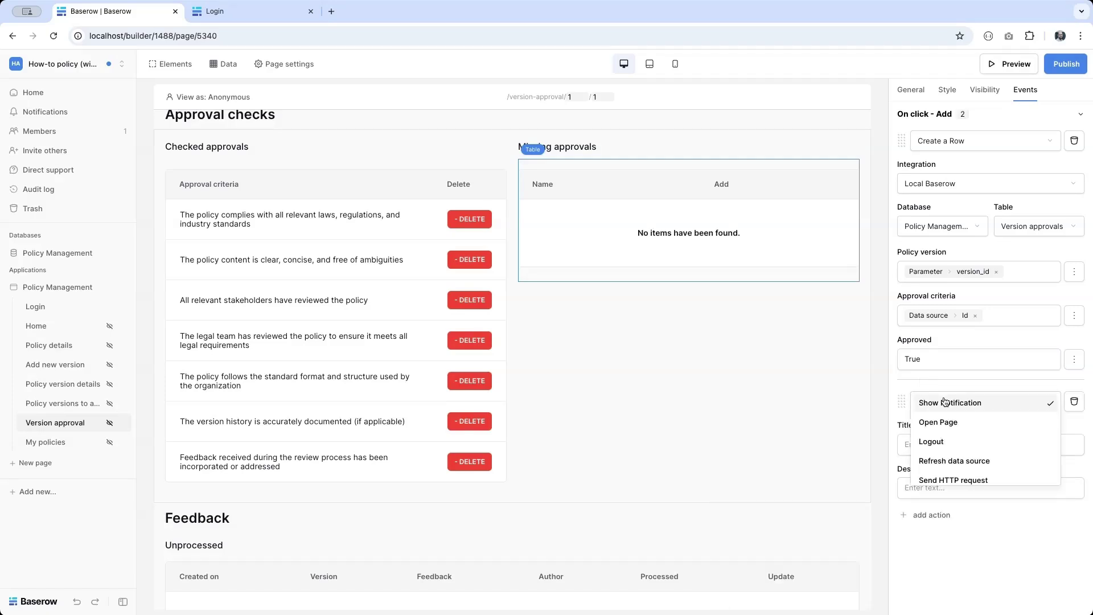
left_click(927, 461)
left_click(932, 445)
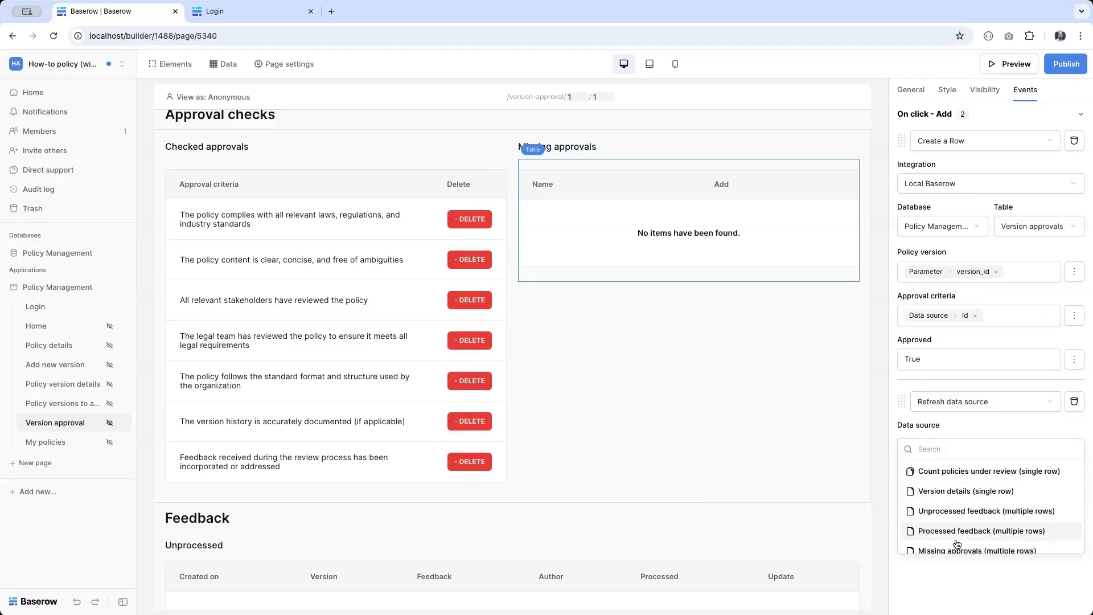
scroll(937, 521, "down", 2)
left_click(938, 522)
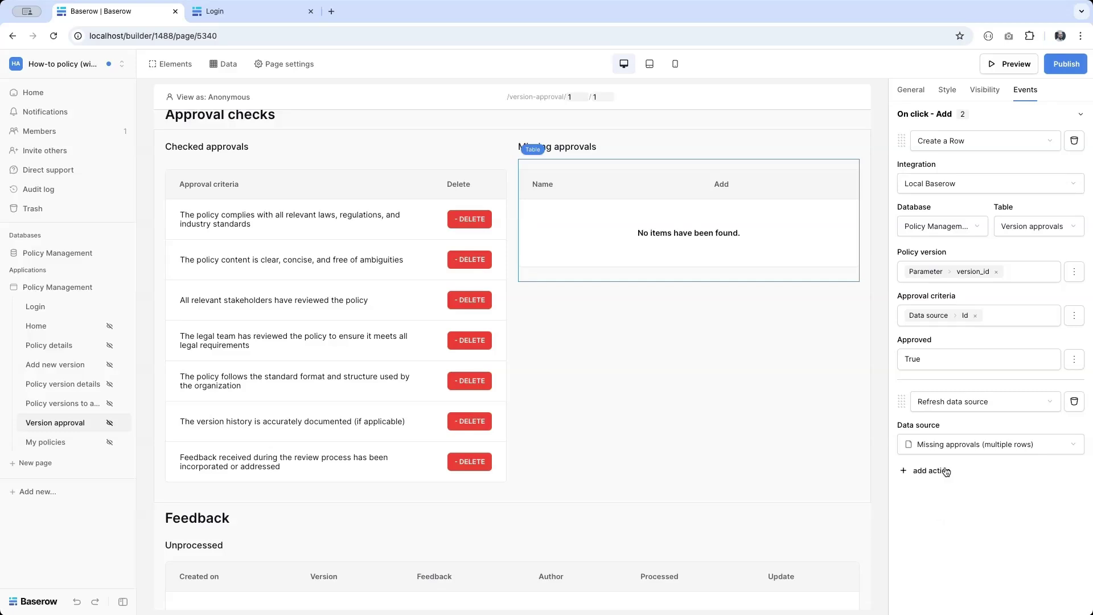
Step: Add a third action that refreshes the Accepted approvals data source
left_click(934, 471)
left_click(946, 493)
scroll(953, 513, "down", 3)
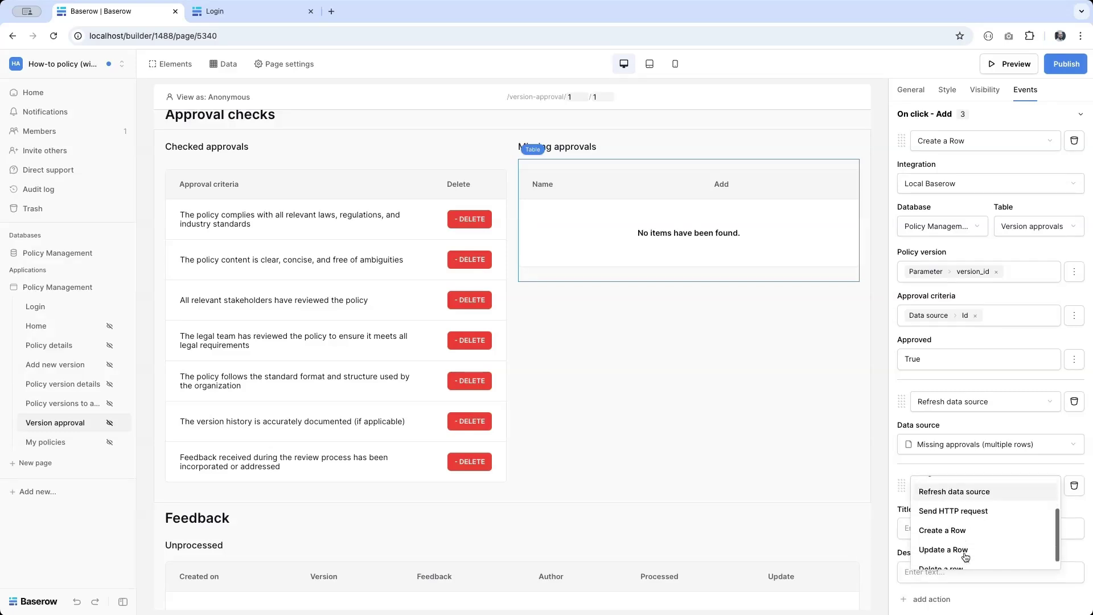
left_click(955, 482)
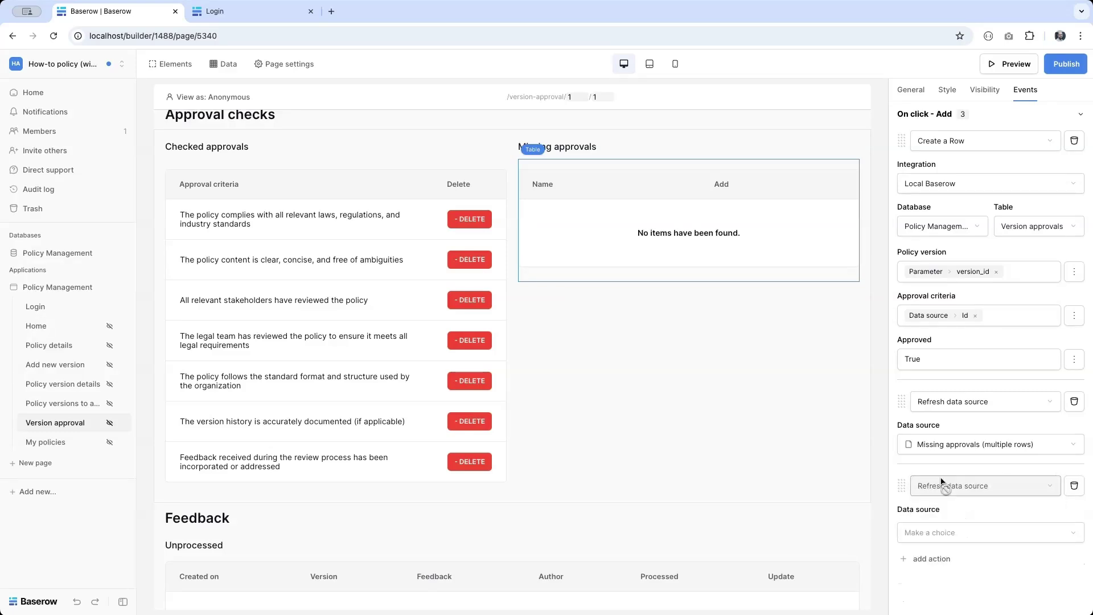
left_click(945, 530)
scroll(960, 587, "down", 5)
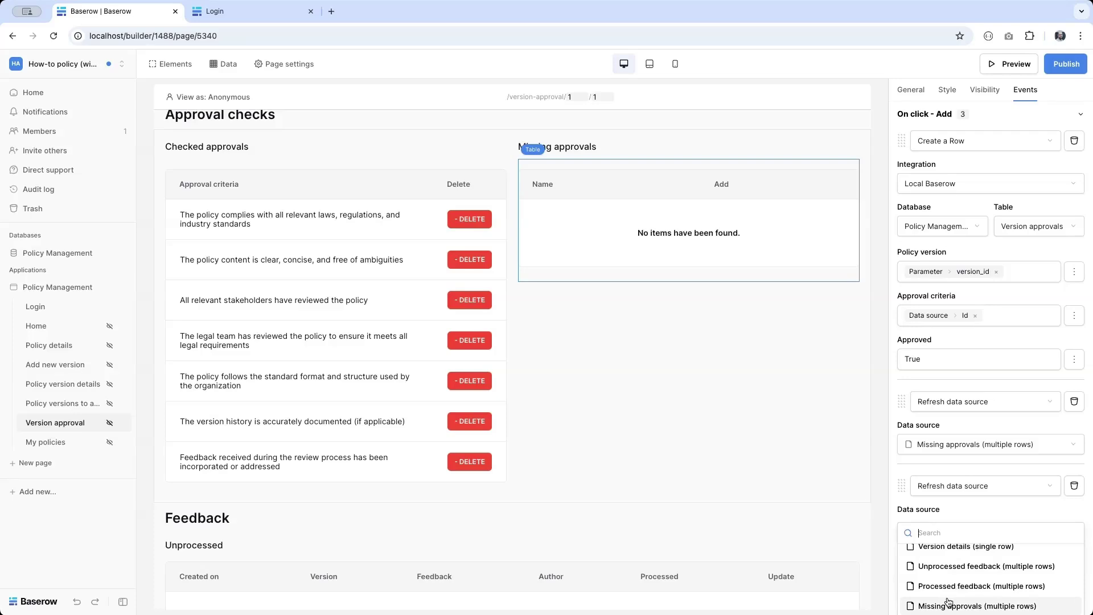
left_click(940, 596)
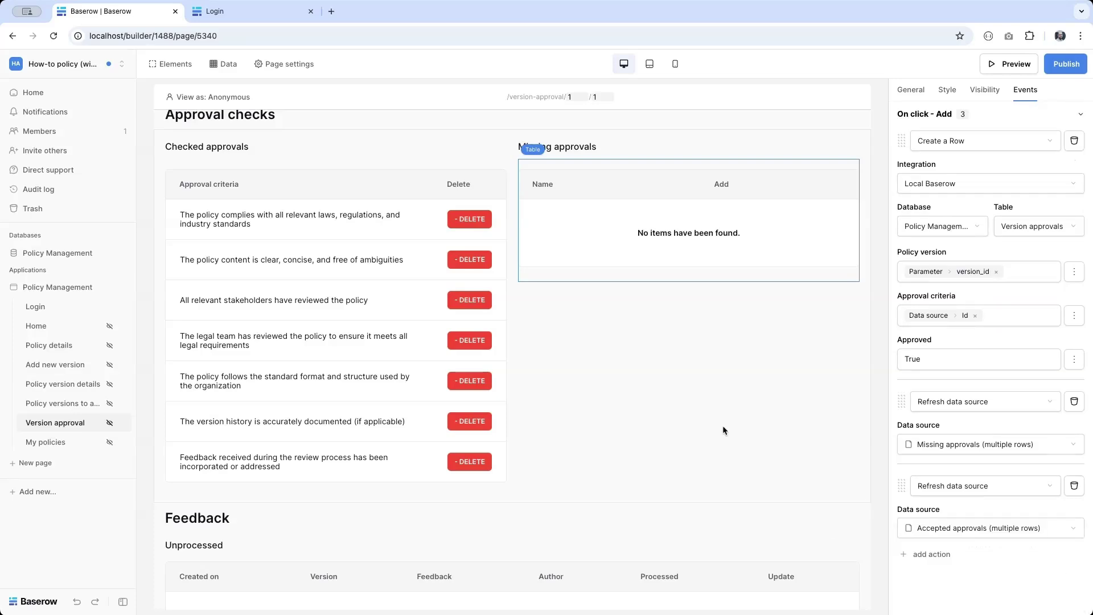
Step: Publish the app to howtopolicy.localhost and switch to the site's Login tab
left_click(1066, 64)
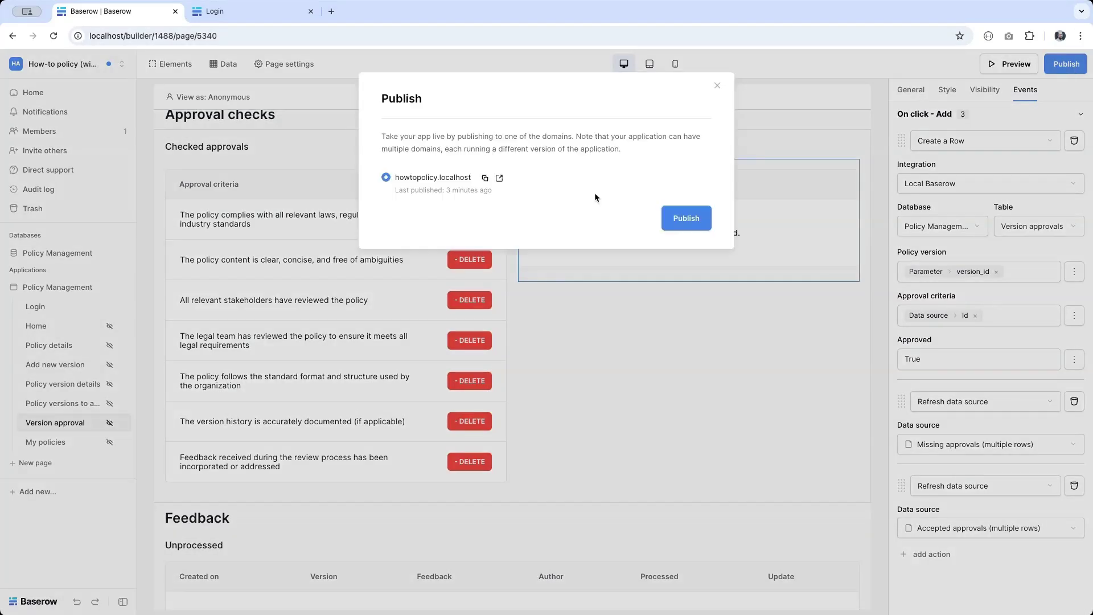
left_click(686, 219)
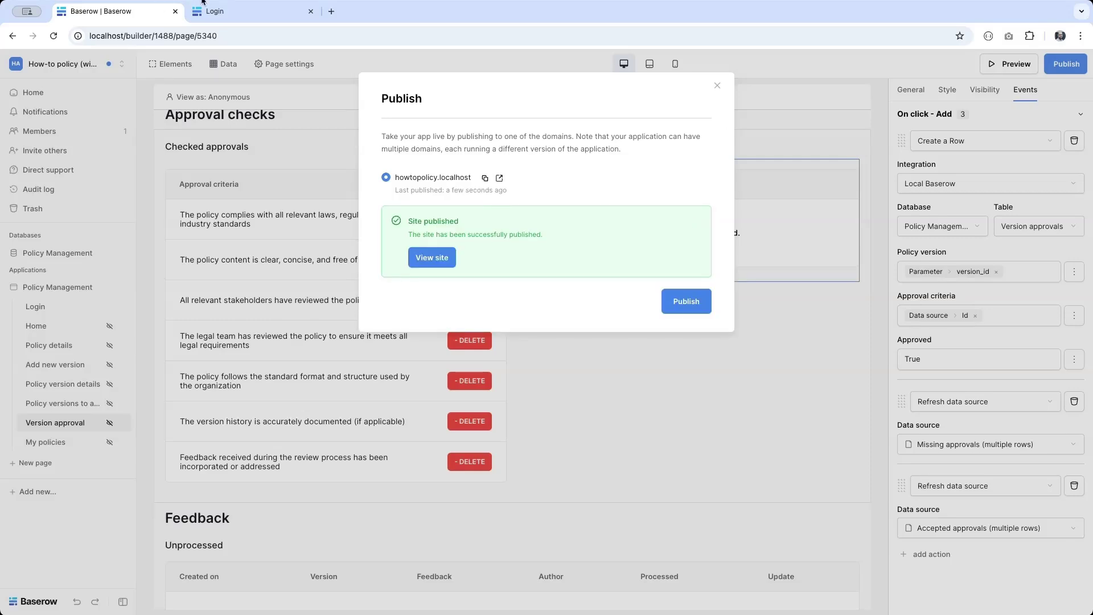
left_click(204, 4)
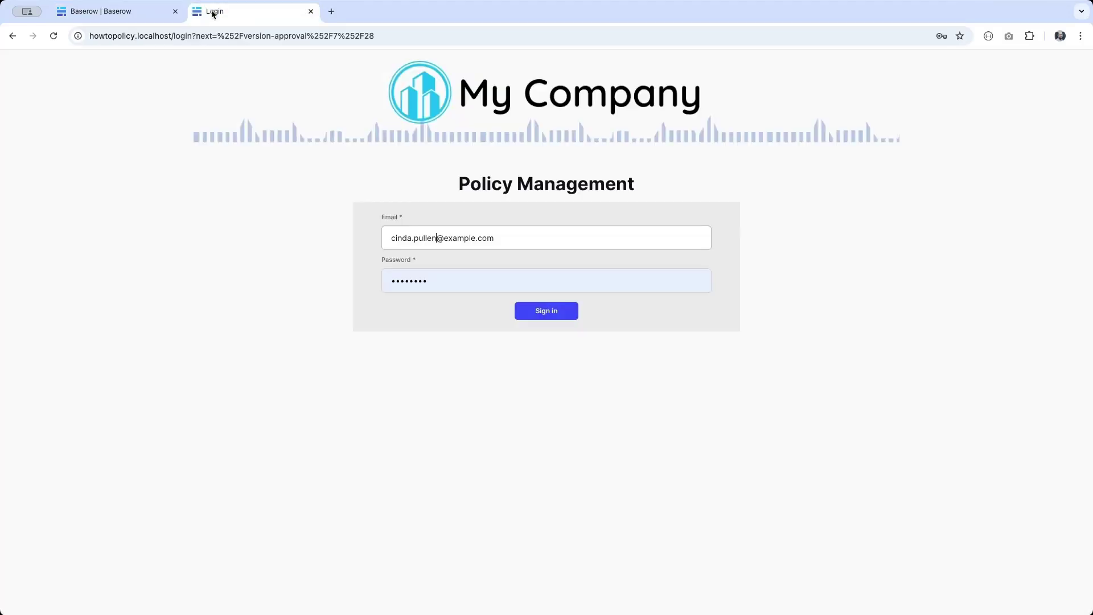
Step: Reload the Login page and overwrite the autofilled Email field with the approver's e-mail address
left_click(55, 36)
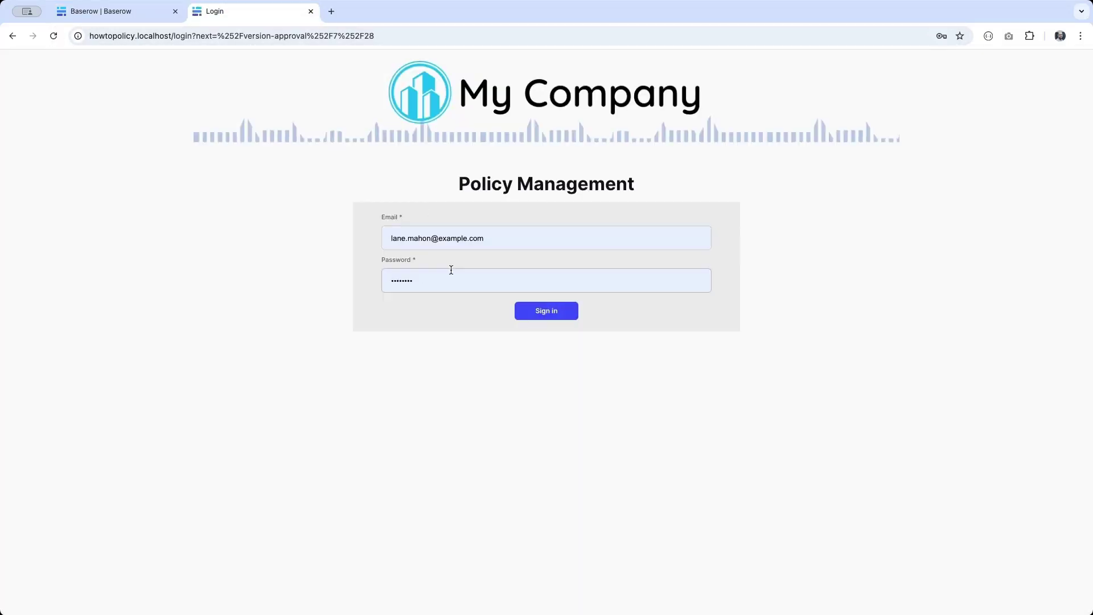
left_click(434, 244)
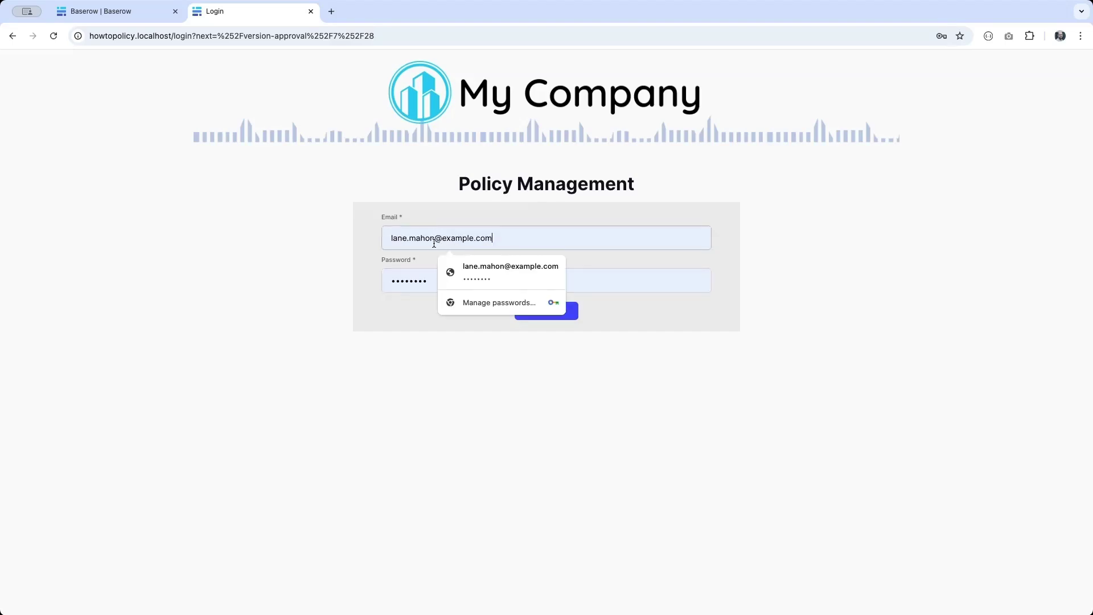
triple_click(435, 245)
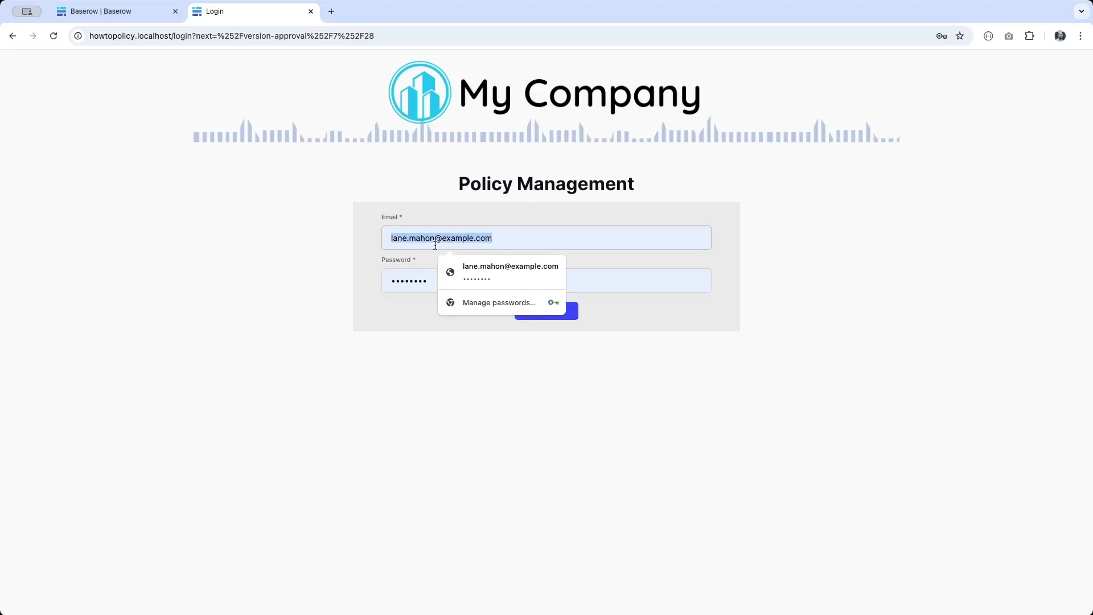
type("cinda.up")
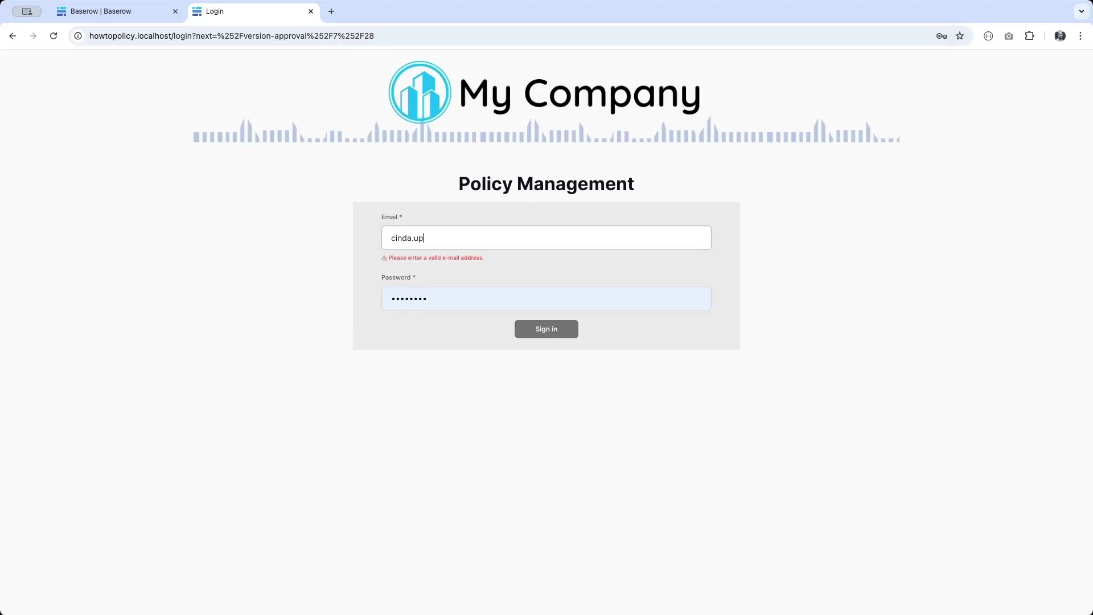
type("llen@example.com")
Step: Sign in and approve the clear-content, legal review, standard format and version history criteria
left_click(548, 312)
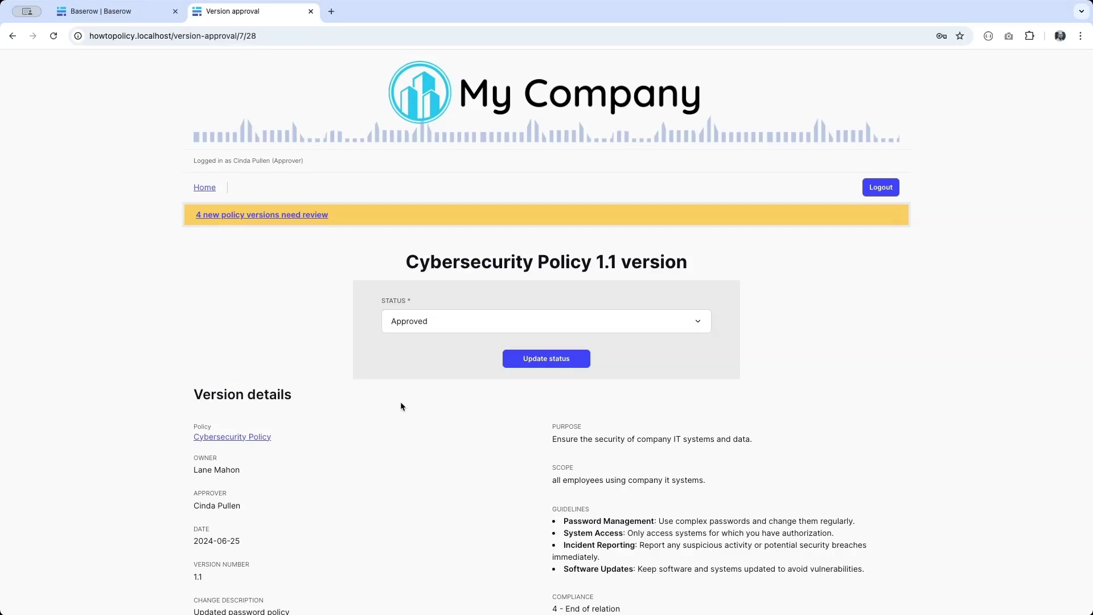
scroll(401, 406, "down", 7)
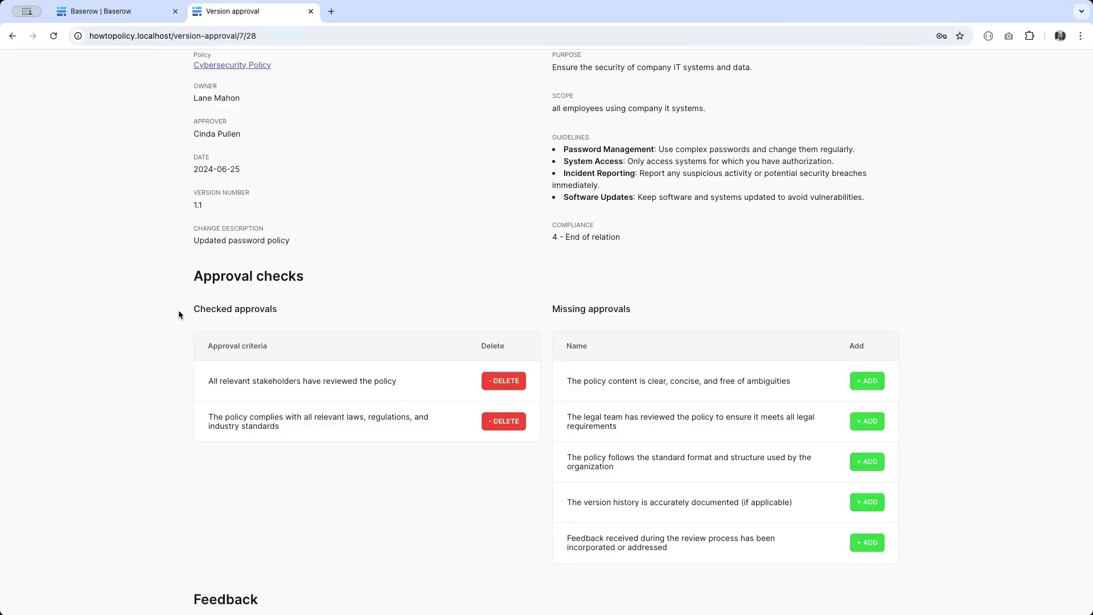
left_click(878, 384)
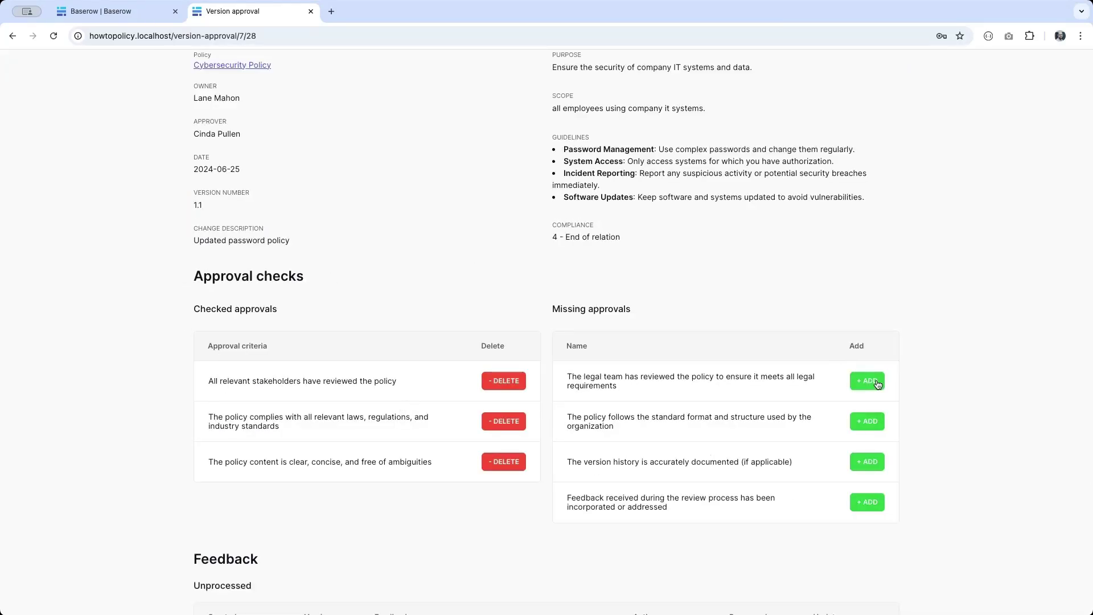
left_click(878, 385)
left_click(879, 384)
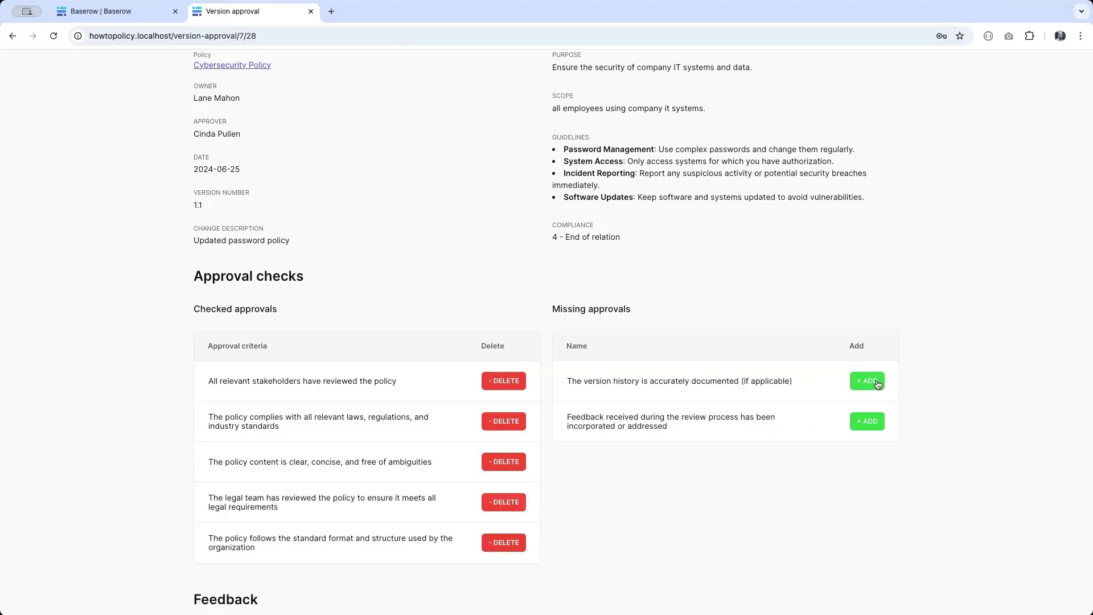
left_click(878, 384)
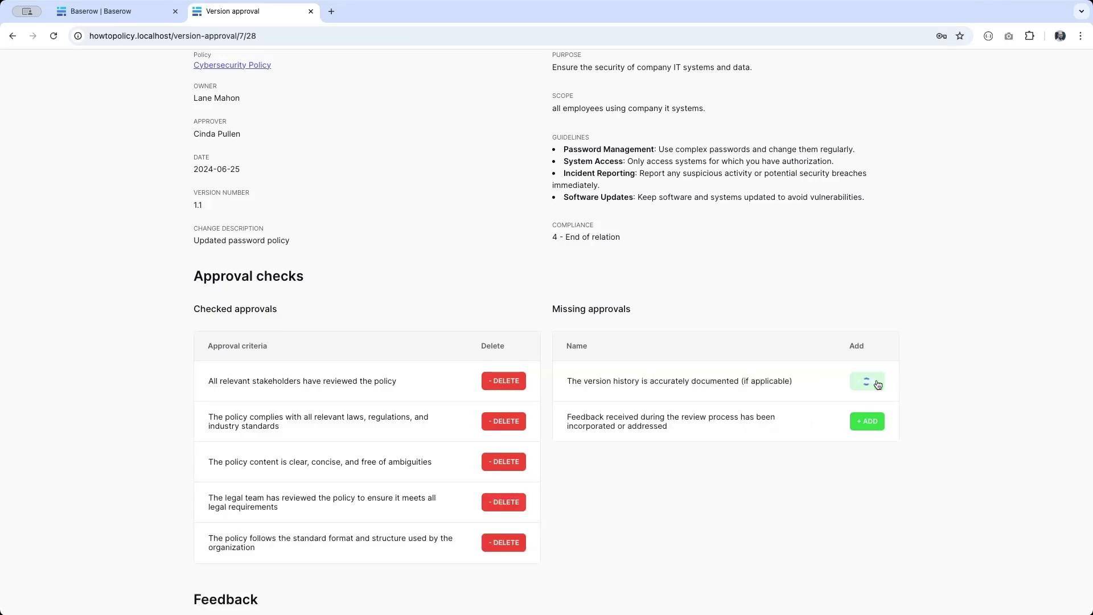
Step: Re-add the stakeholders criterion and approve feedback-incorporated, emptying Missing approvals
left_click(501, 381)
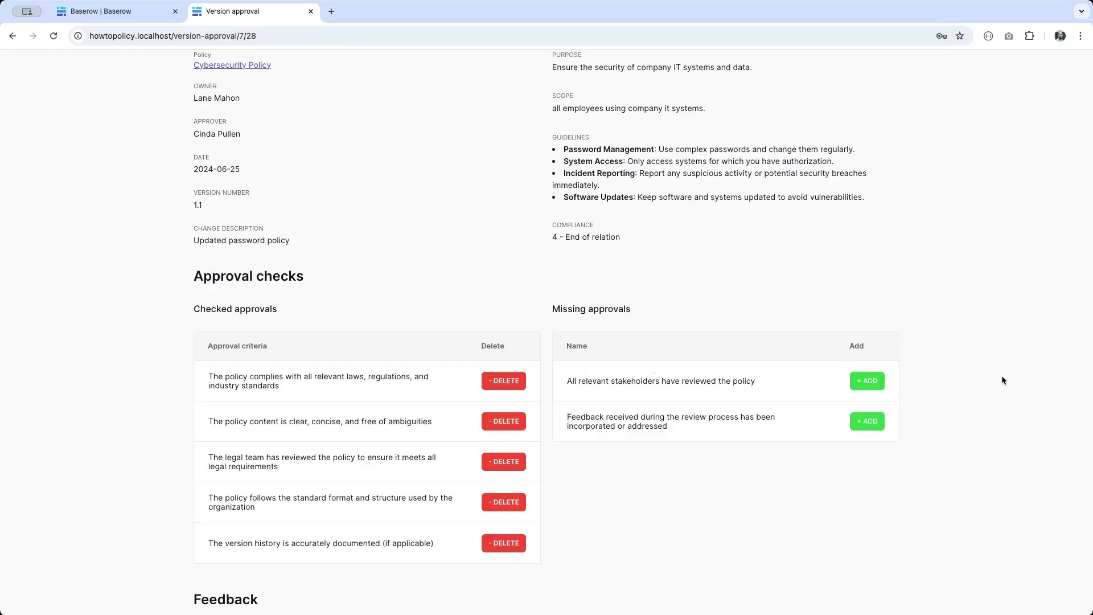
left_click(854, 381)
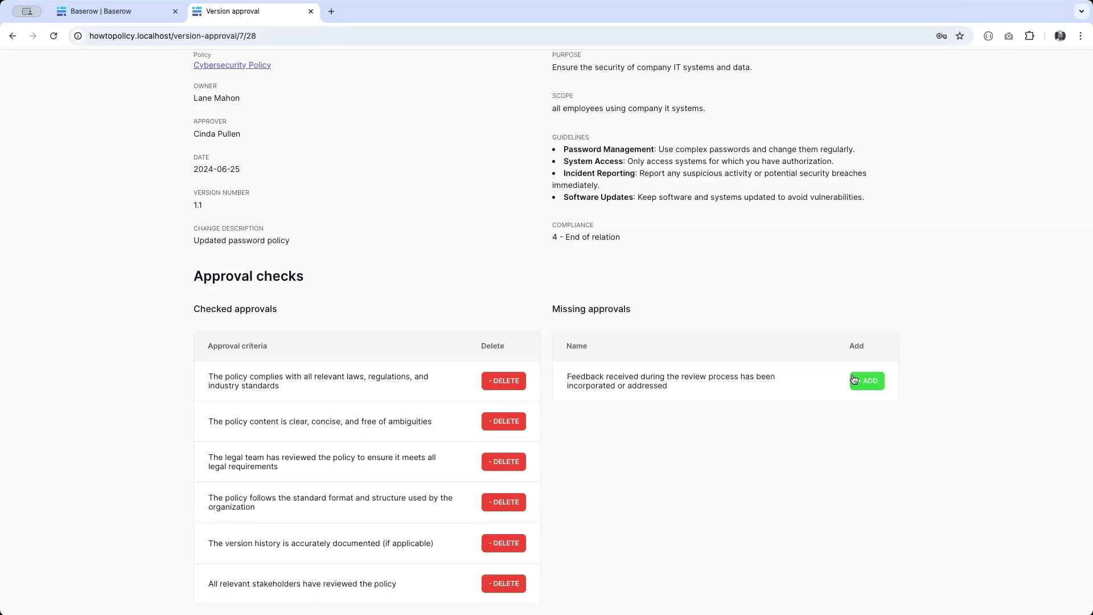
scroll(854, 370, "down", 5)
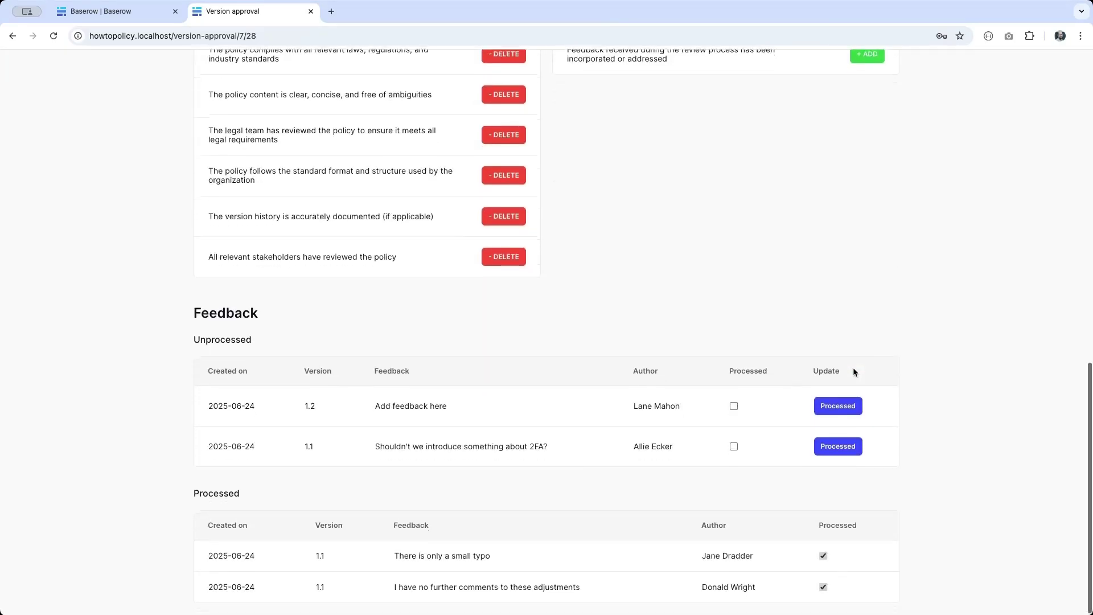
scroll(853, 373, "up", 1)
left_click(867, 105)
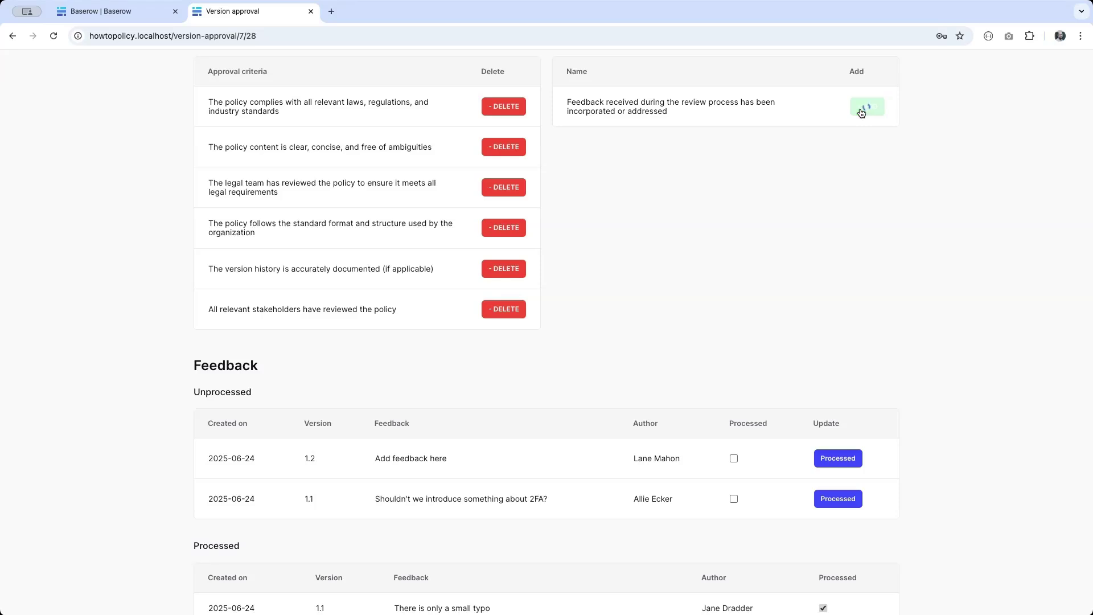
Step: Mark the 'Add feedback here' and 2FA feedback items processed, keeping status Approved
left_click(837, 498)
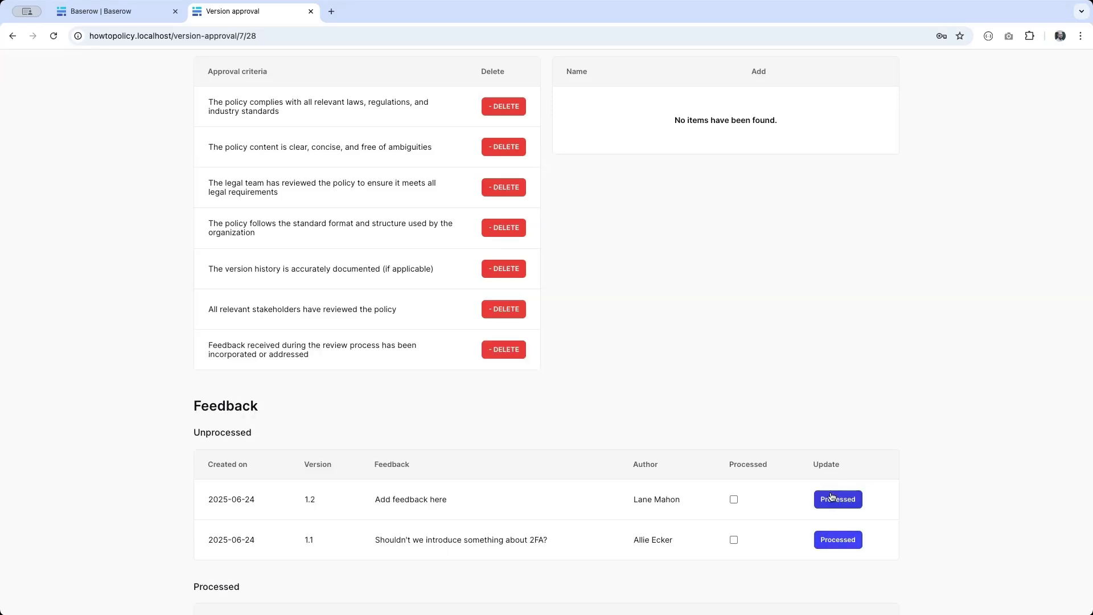
left_click(828, 501)
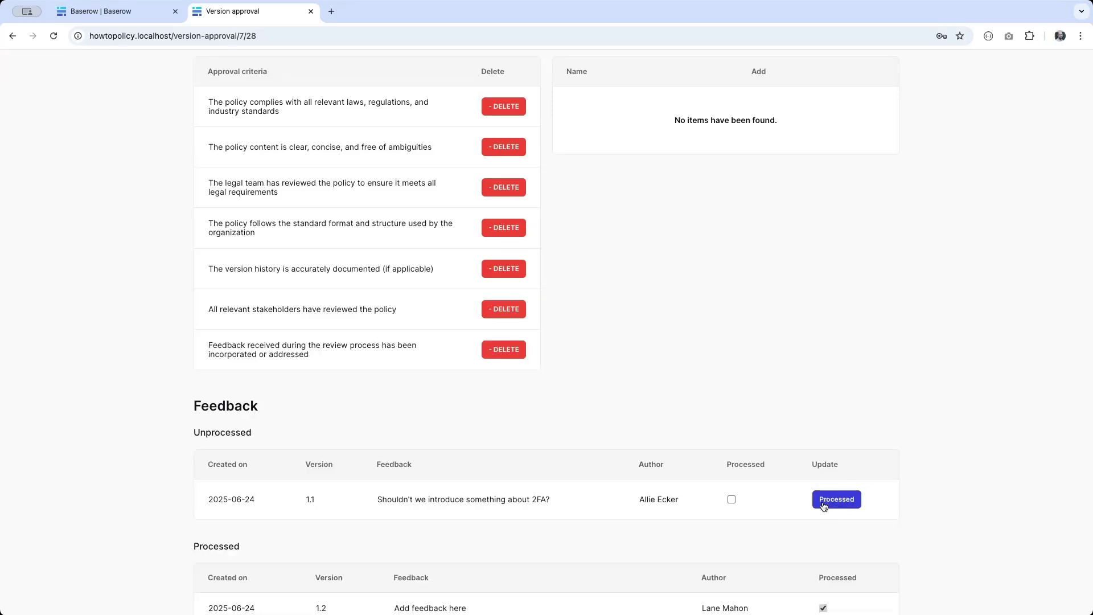
scroll(699, 356, "up", 15)
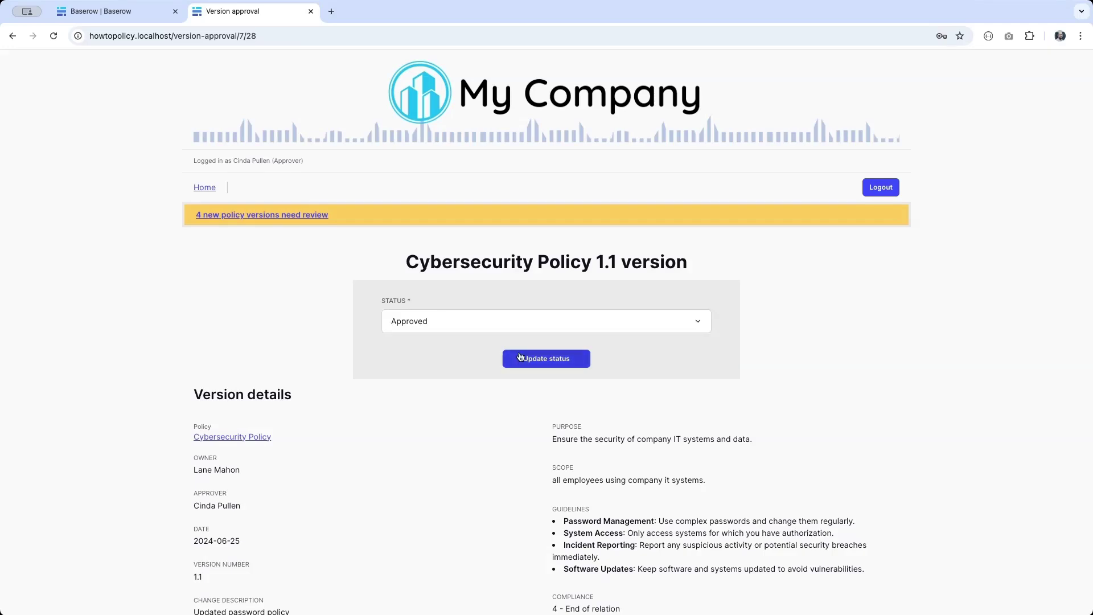
left_click(467, 327)
left_click(468, 327)
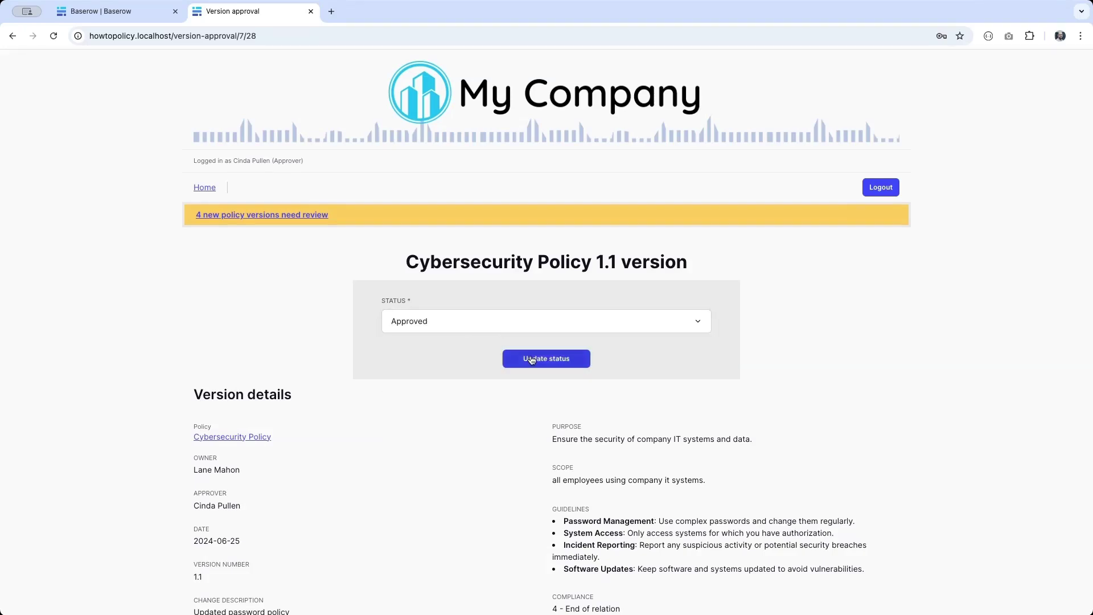